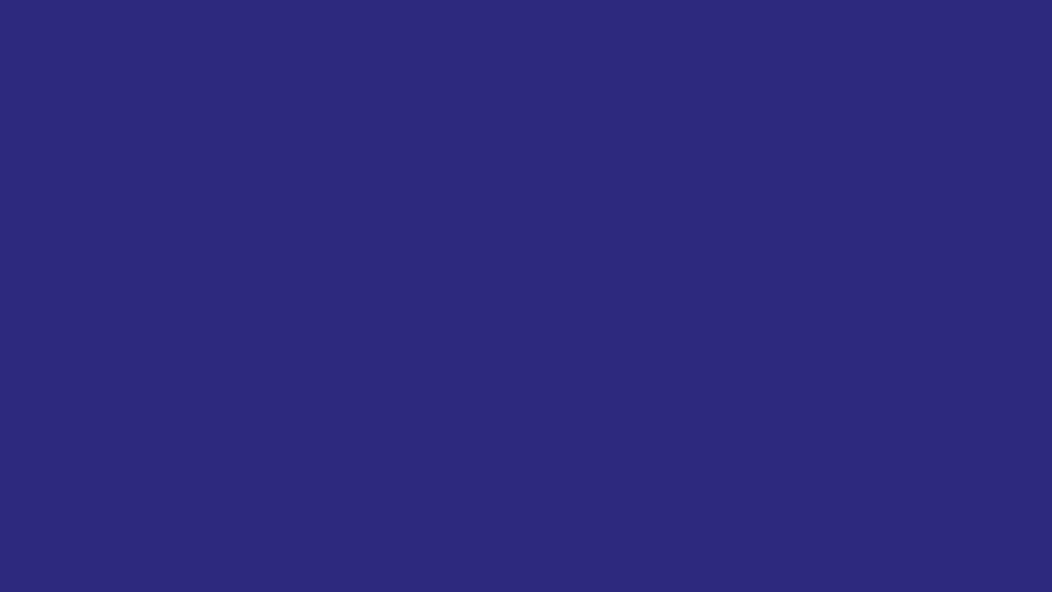
# - Trace the car's side silhouette with the Pen tool as one closed outline
pyautogui.press('p')
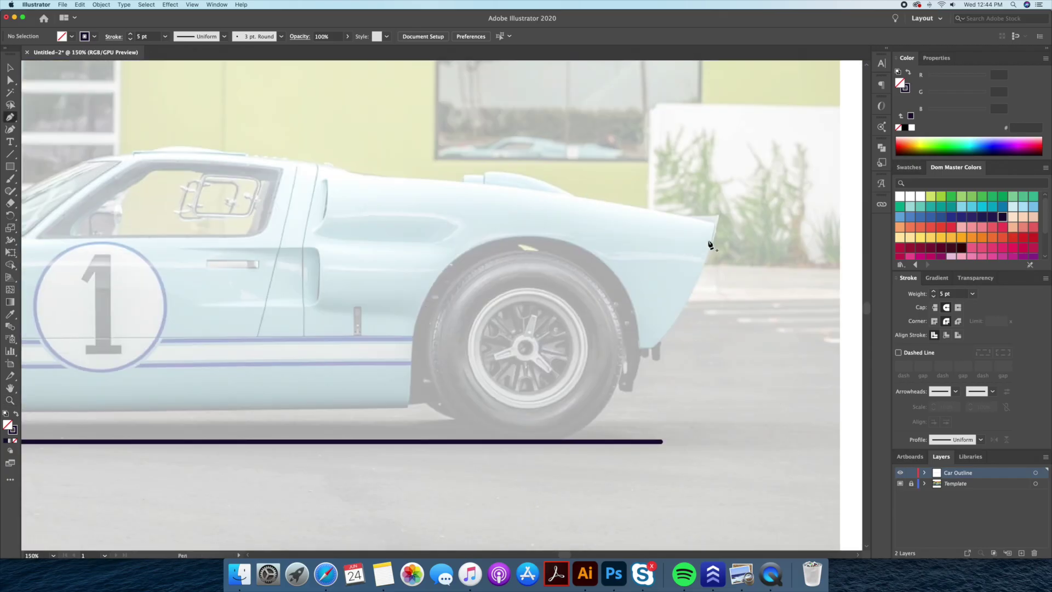
pyautogui.click(714, 224)
pyautogui.click(652, 347)
pyautogui.click(640, 346)
pyautogui.click(408, 407)
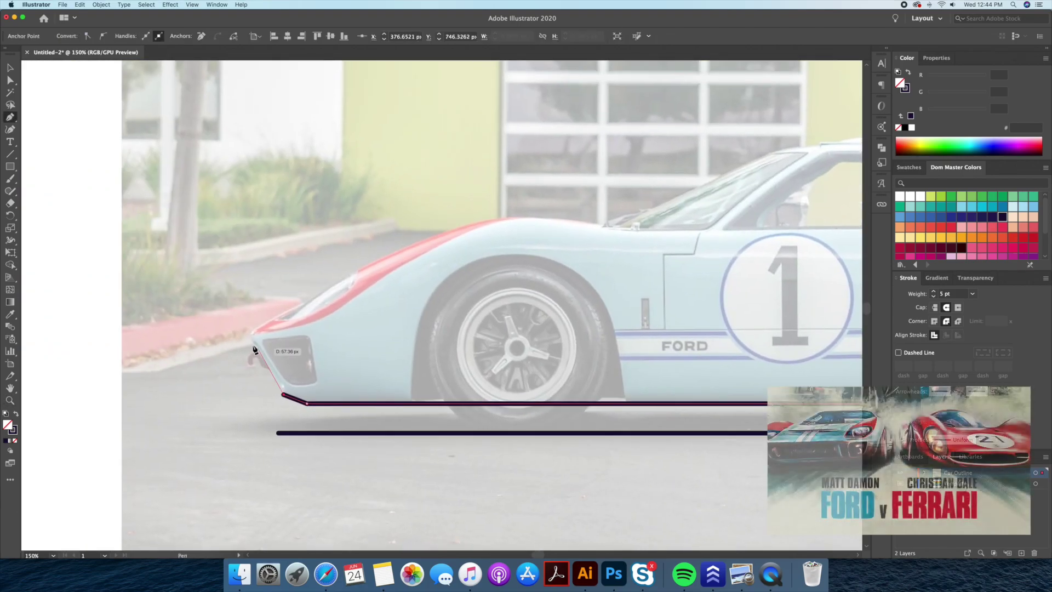
pyautogui.click(249, 336)
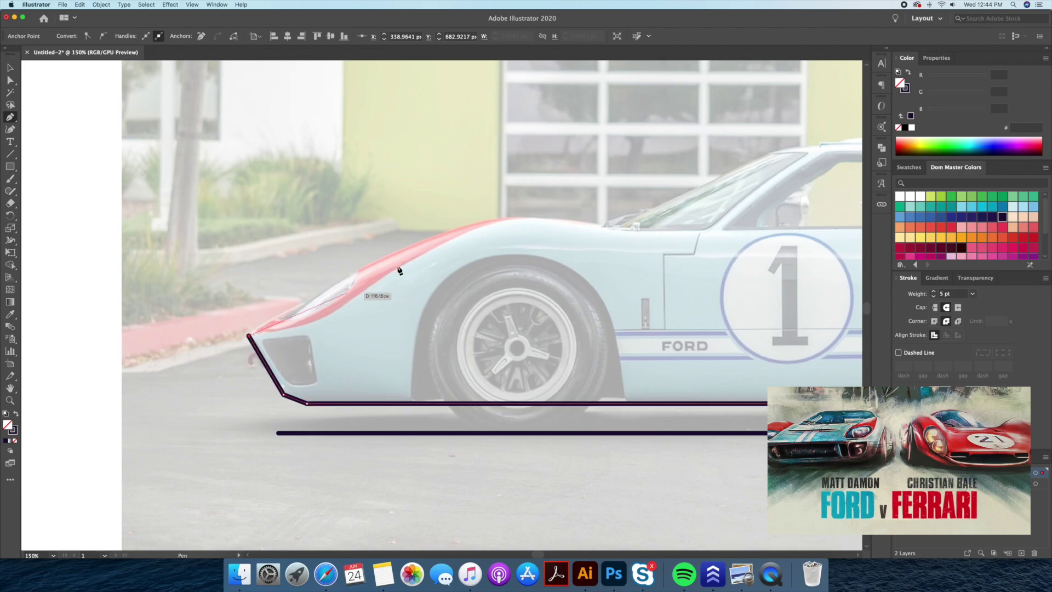
pyautogui.moveTo(563, 219); pyautogui.dragTo(670, 244)
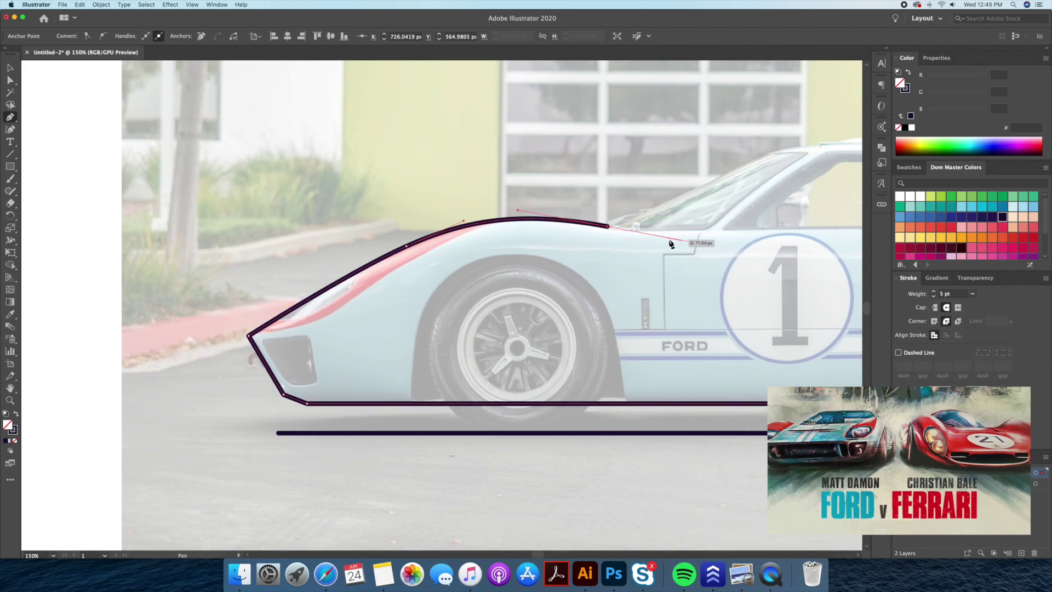
pyautogui.hscroll(5, 638, 227)
pyautogui.click(560, 210)
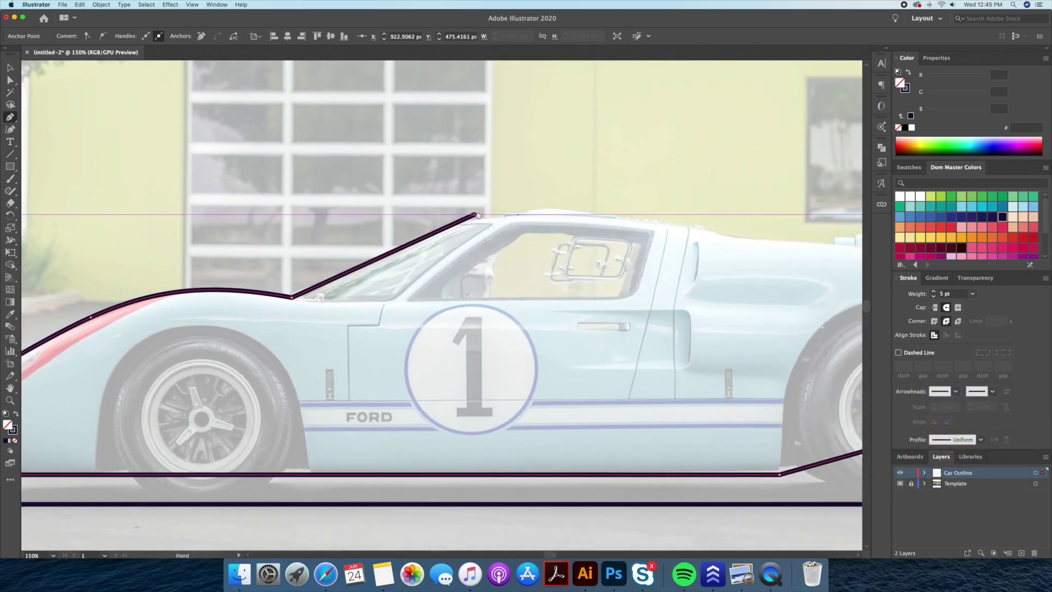
pyautogui.hscroll(5, 548, 219)
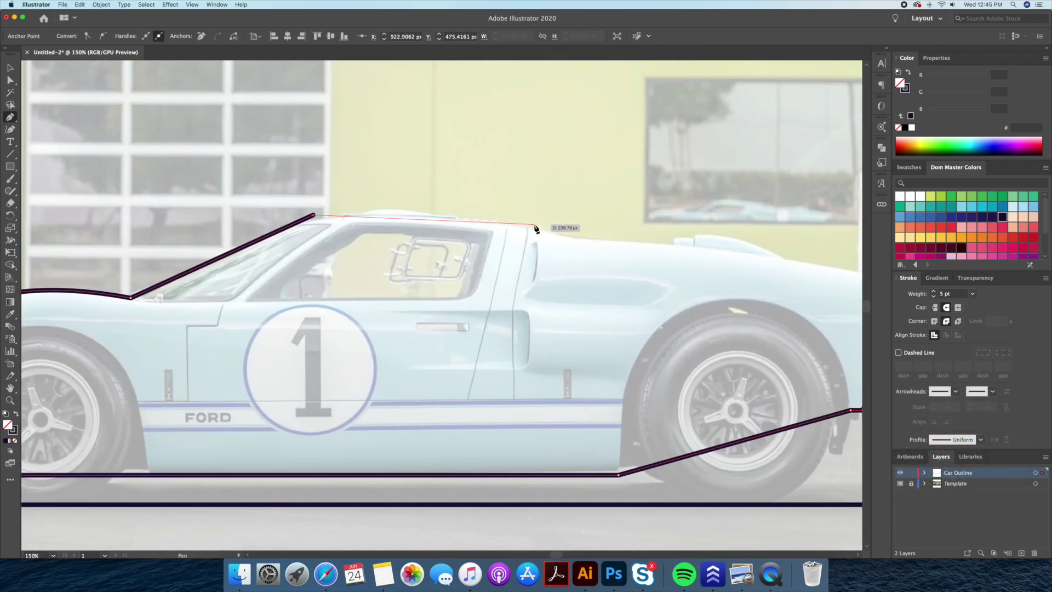
pyautogui.click(531, 225)
pyautogui.click(569, 236)
pyautogui.moveTo(601, 237); pyautogui.dragTo(386, 219)
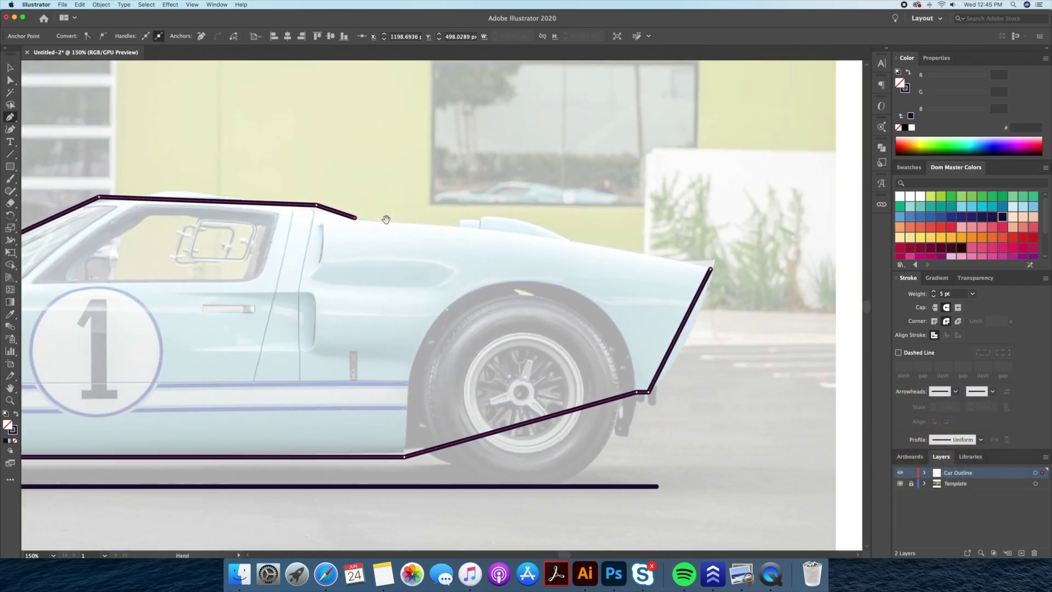
pyautogui.click(710, 269)
# - Bow the roof segment upward with the Curvature tool to match the roofline
pyautogui.hotkey('shift', '`')
pyautogui.click(516, 234)
pyautogui.hscroll(-10, 603, 274)
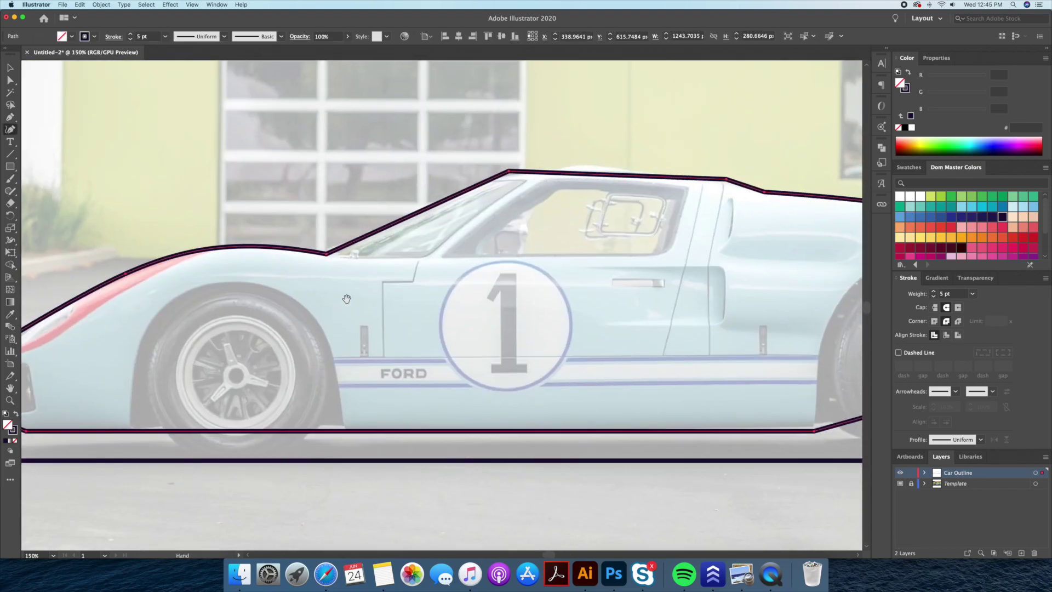
pyautogui.hscroll(-4, 575, 246)
pyautogui.hscroll(3, 556, 220)
pyautogui.moveTo(658, 221); pyautogui.dragTo(657, 217)
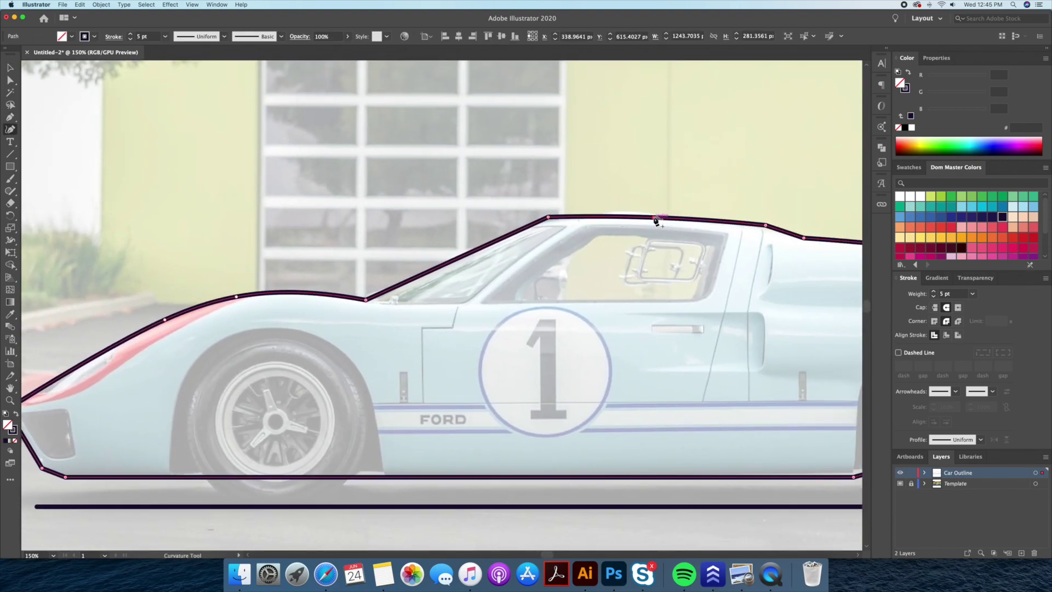
pyautogui.press('a')
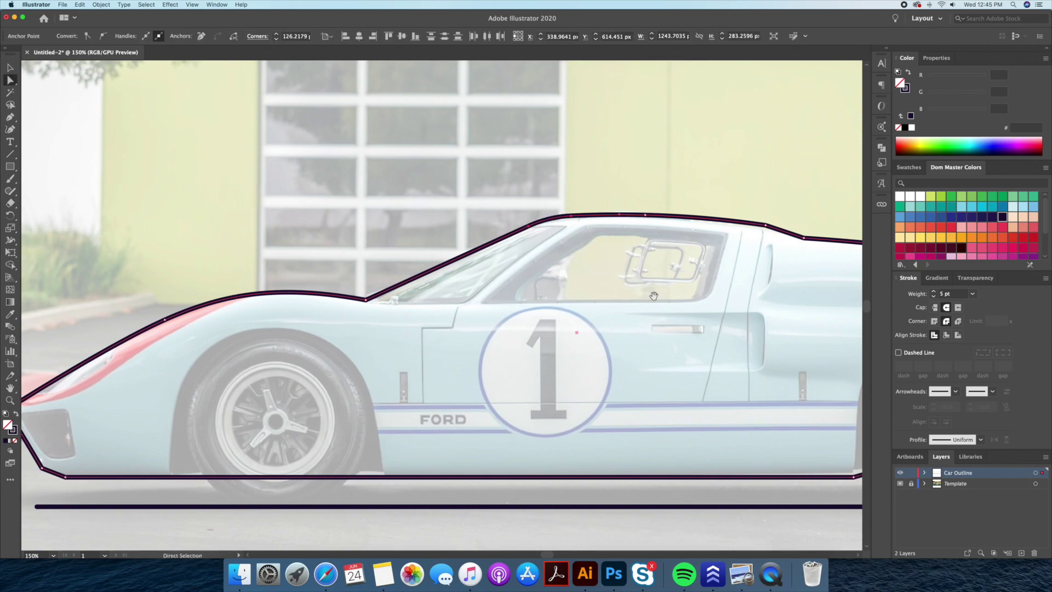
pyautogui.hscroll(4, 607, 195)
pyautogui.click(606, 194)
pyautogui.hscroll(-5, 607, 195)
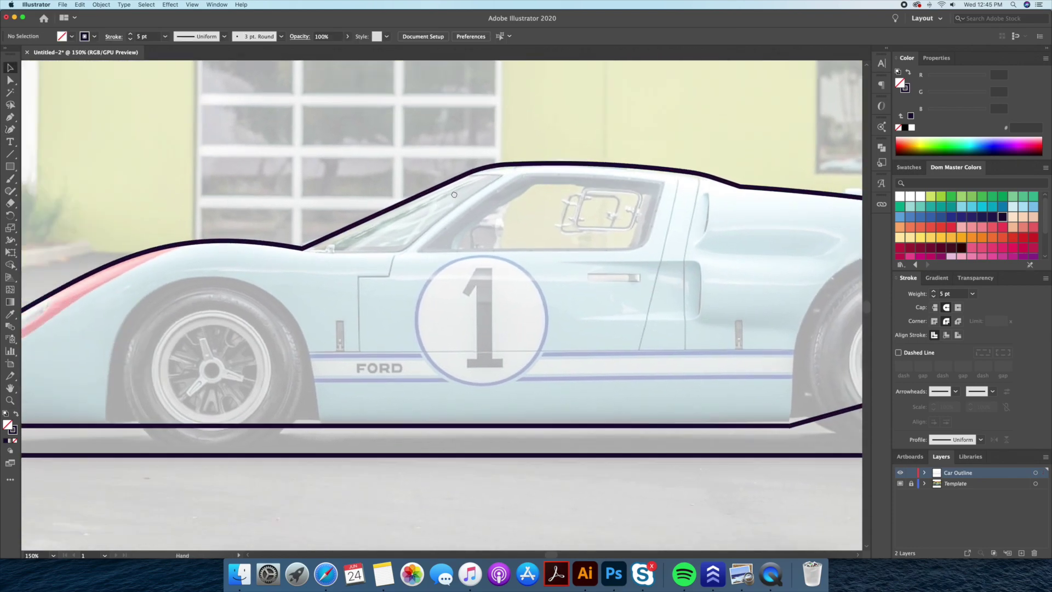
# - Draw the closed windscreen shape from the roof notch up to the roof
pyautogui.scroll(-3, 392, 235)
pyautogui.press('p')
pyautogui.click(327, 236)
pyautogui.click(426, 236)
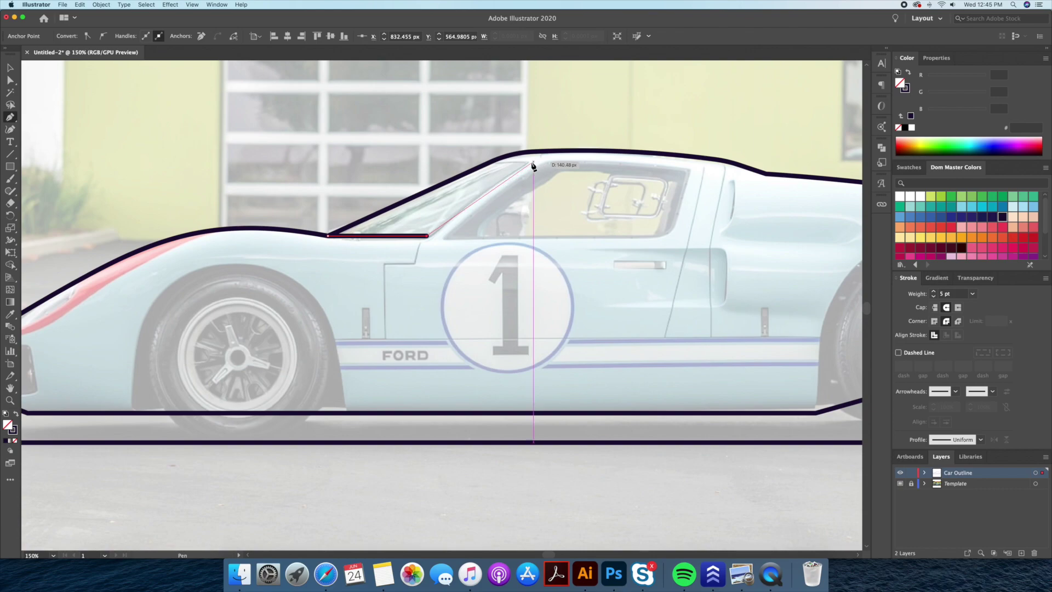
pyautogui.moveTo(525, 163); pyautogui.dragTo(491, 166)
pyautogui.click(490, 163)
pyautogui.click(327, 236)
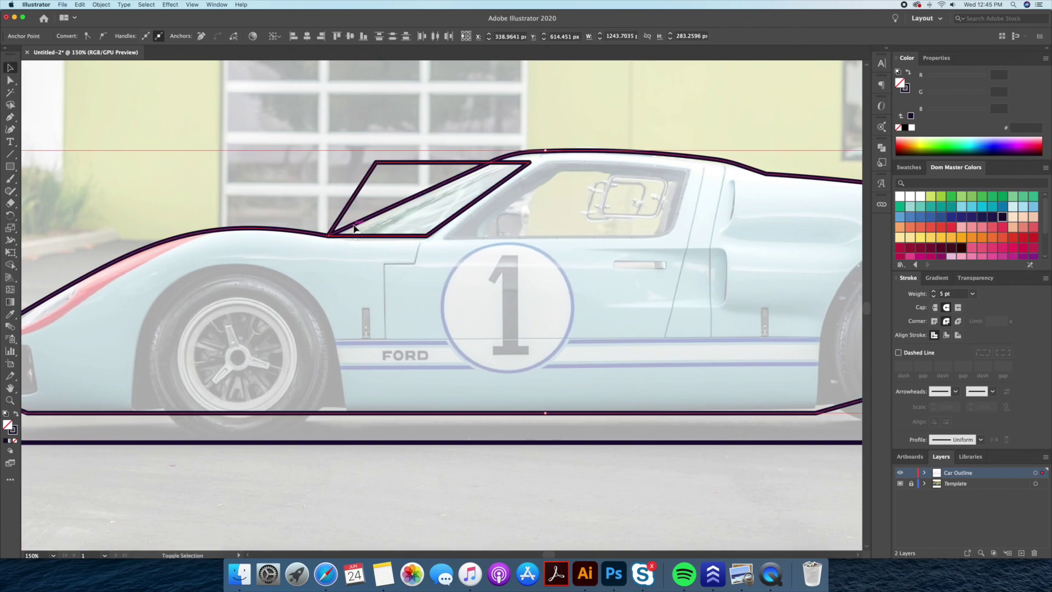
pyautogui.press('v')
pyautogui.click(383, 146)
# - Draw the closed triangular side window shape under the roofline
pyautogui.hscroll(3, 336, 146)
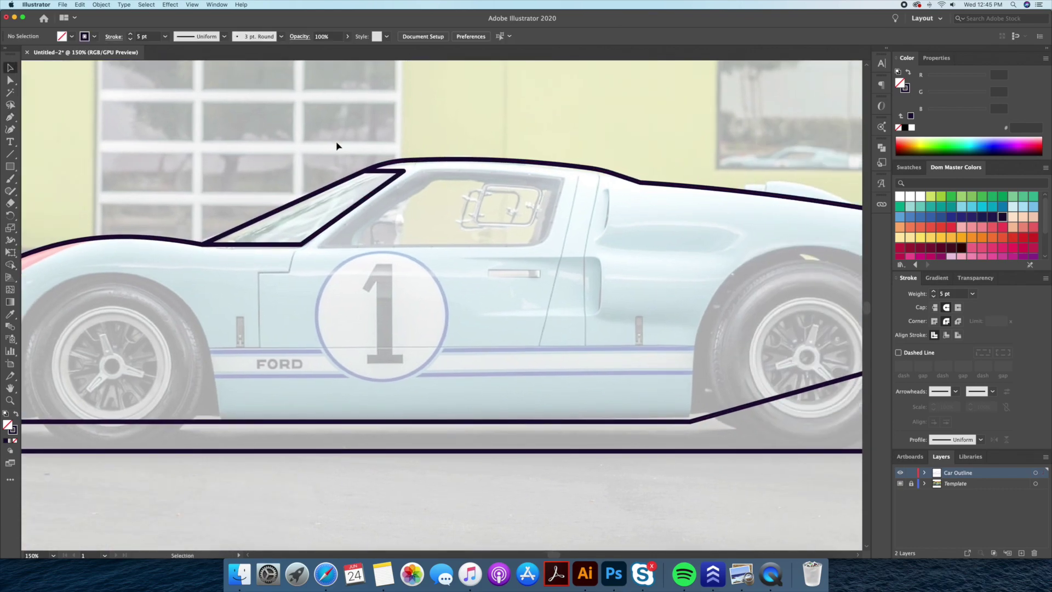
pyautogui.click(320, 244)
pyautogui.click(547, 245)
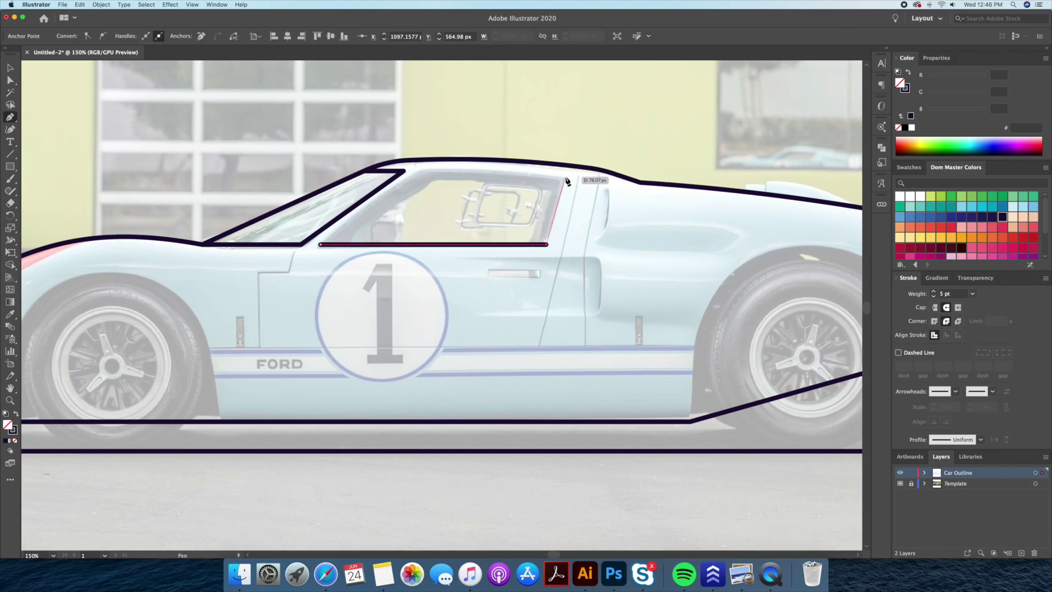
pyautogui.click(422, 174)
pyautogui.click(320, 245)
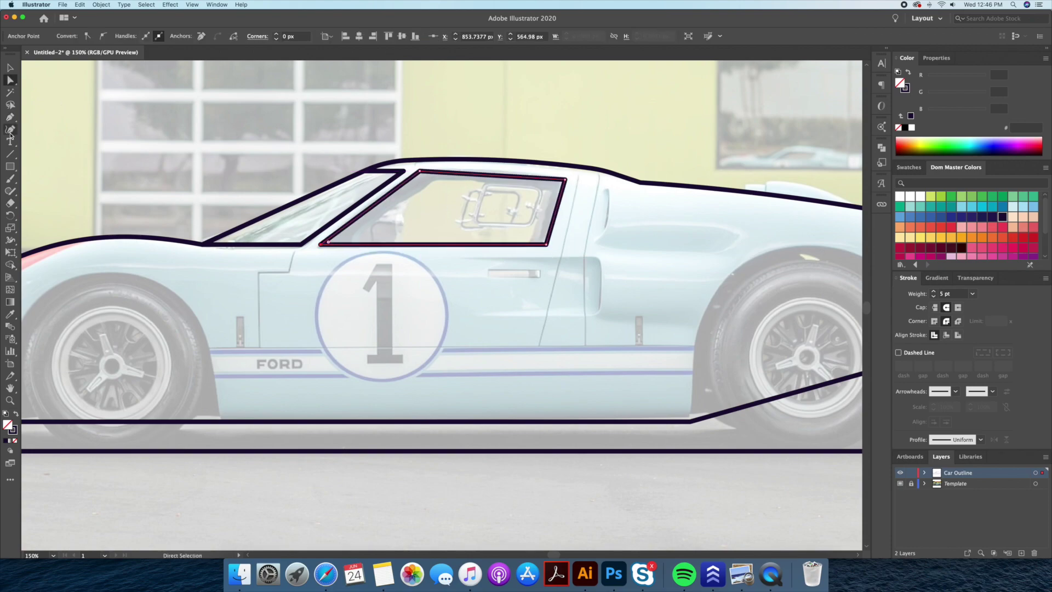
# - Round the side window's lower-right corner with its corner widget
pyautogui.press('a')
pyautogui.moveTo(539, 237); pyautogui.dragTo(533, 230)
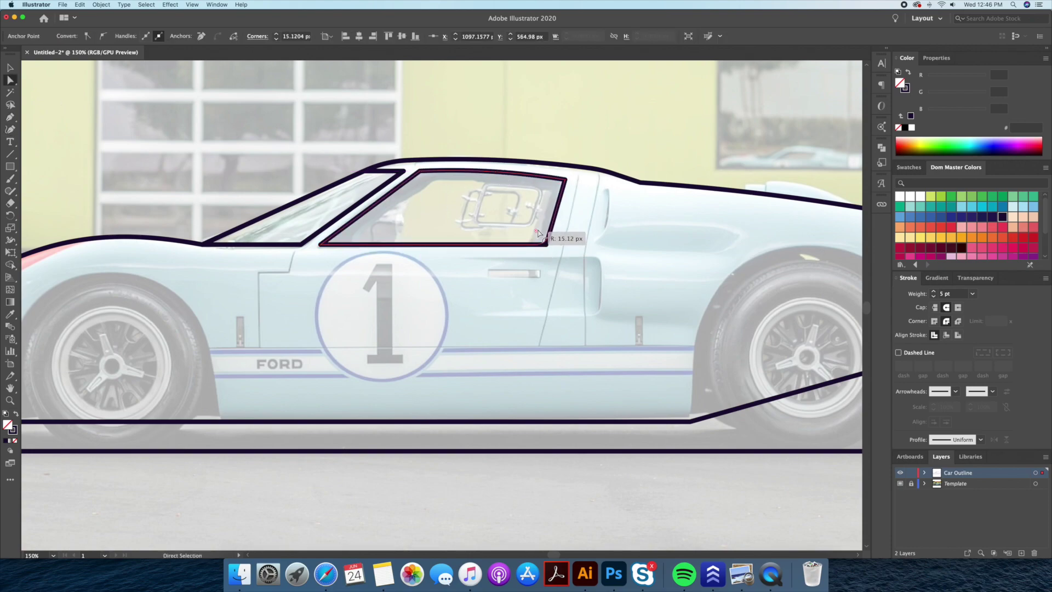
pyautogui.click(421, 173)
pyautogui.click(540, 122)
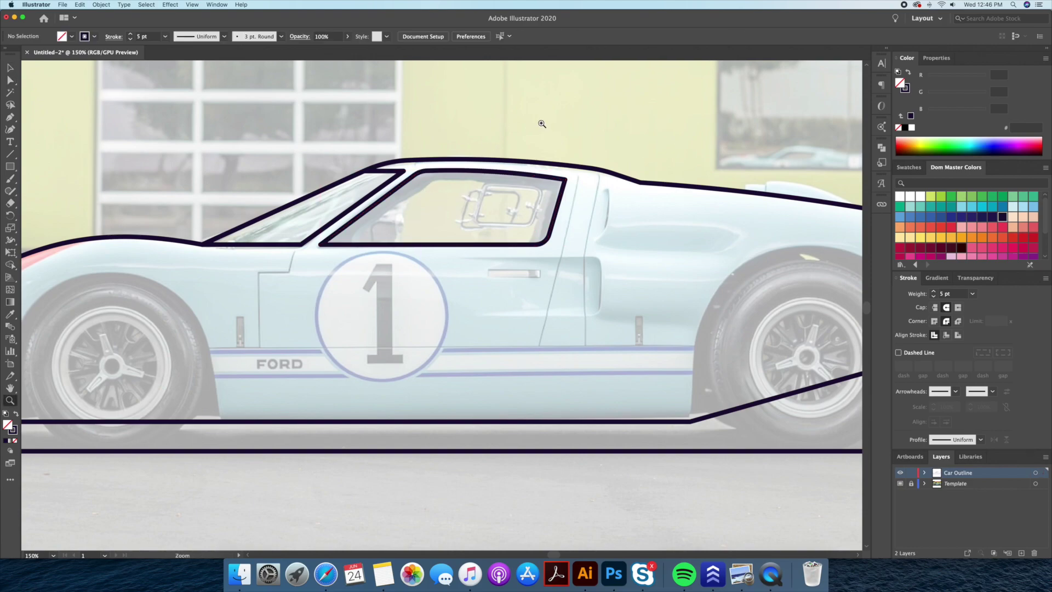
pyautogui.press('z')
pyautogui.scroll(-2, 624, 137)
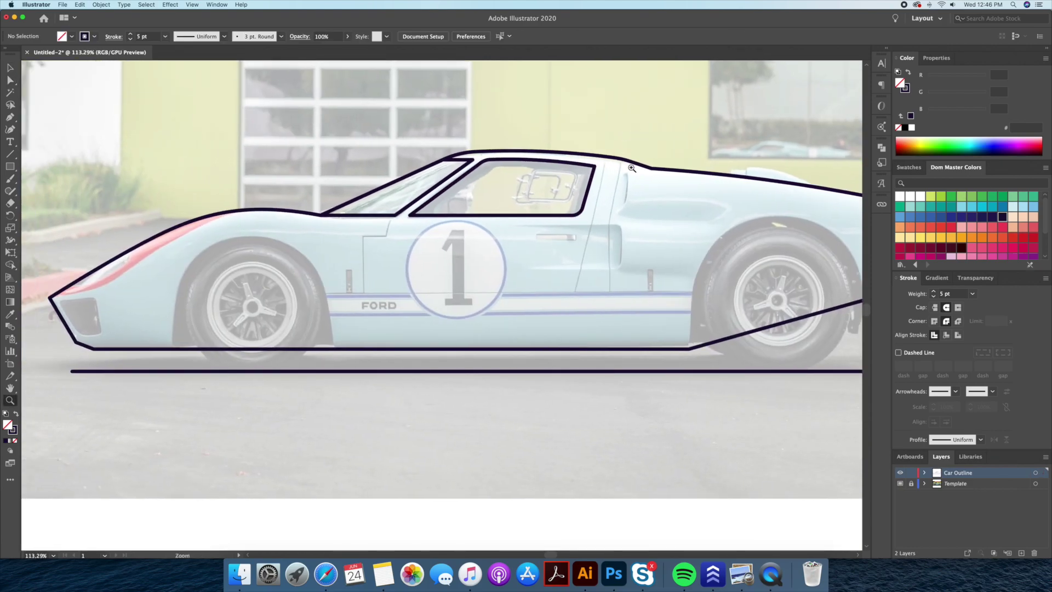
# - Inspect the rear roofline up close, then zoom back out to the whole car
pyautogui.moveTo(631, 168); pyautogui.dragTo(728, 169)
pyautogui.press('p')
pyautogui.click(673, 160)
pyautogui.click(621, 160)
pyautogui.keyDown('super'); pyautogui.click(695, 134); pyautogui.keyUp('super')
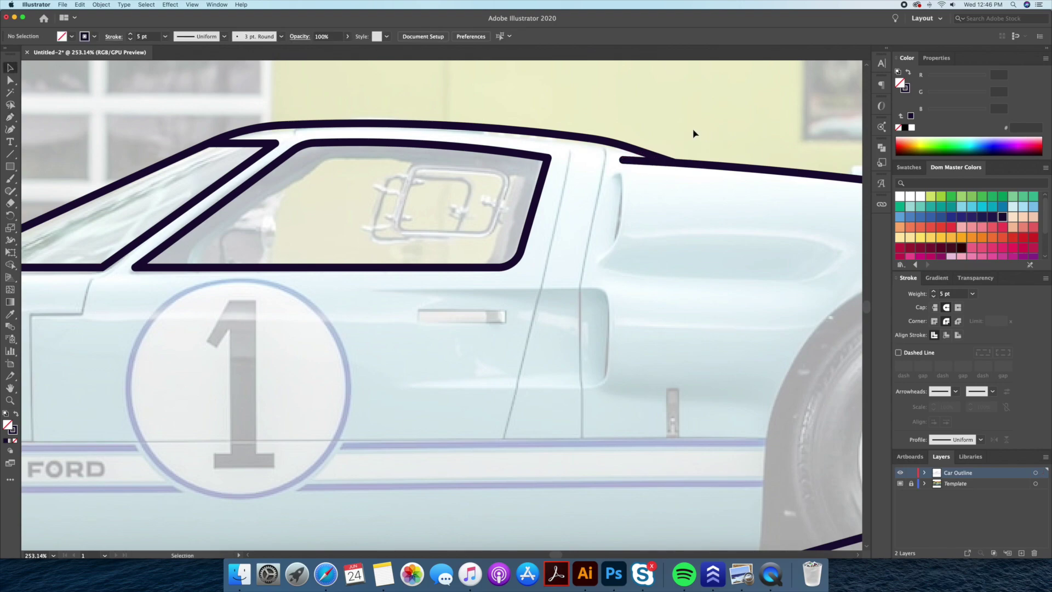
pyautogui.press('z')
pyautogui.moveTo(694, 134); pyautogui.dragTo(561, 128)
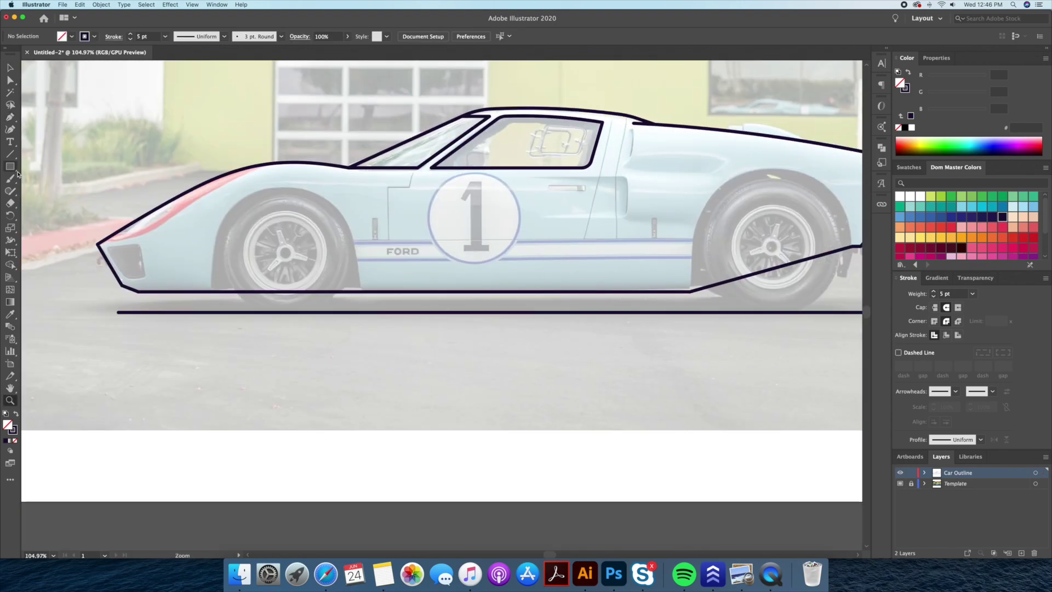
# - Cut a rounded front wheel arch into the outline using a rounded rectangle and Shape Builder
pyautogui.press('a')
pyautogui.moveTo(356, 316); pyautogui.dragTo(362, 316)
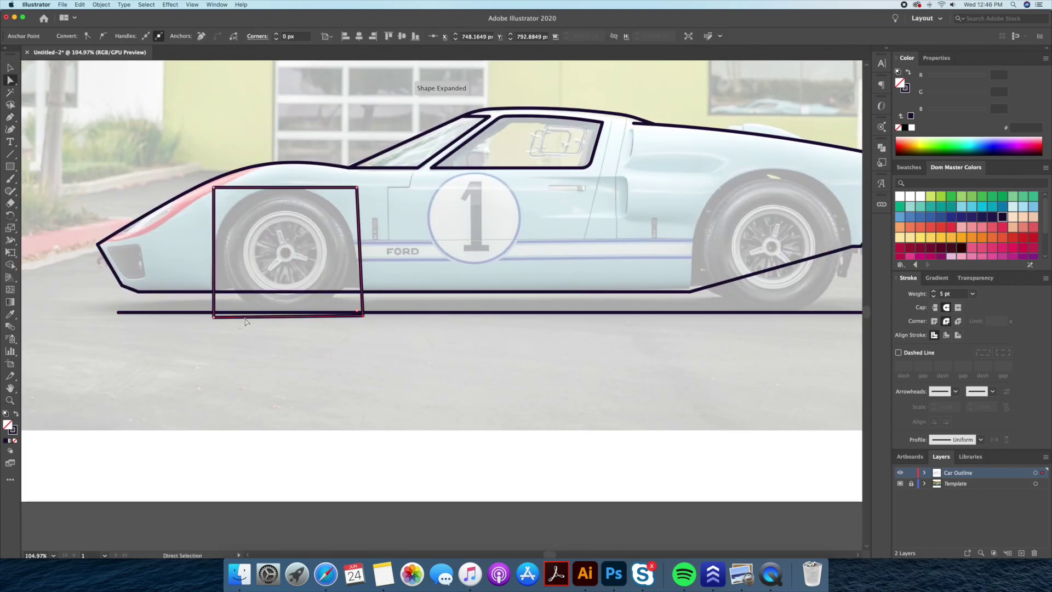
pyautogui.click(214, 316)
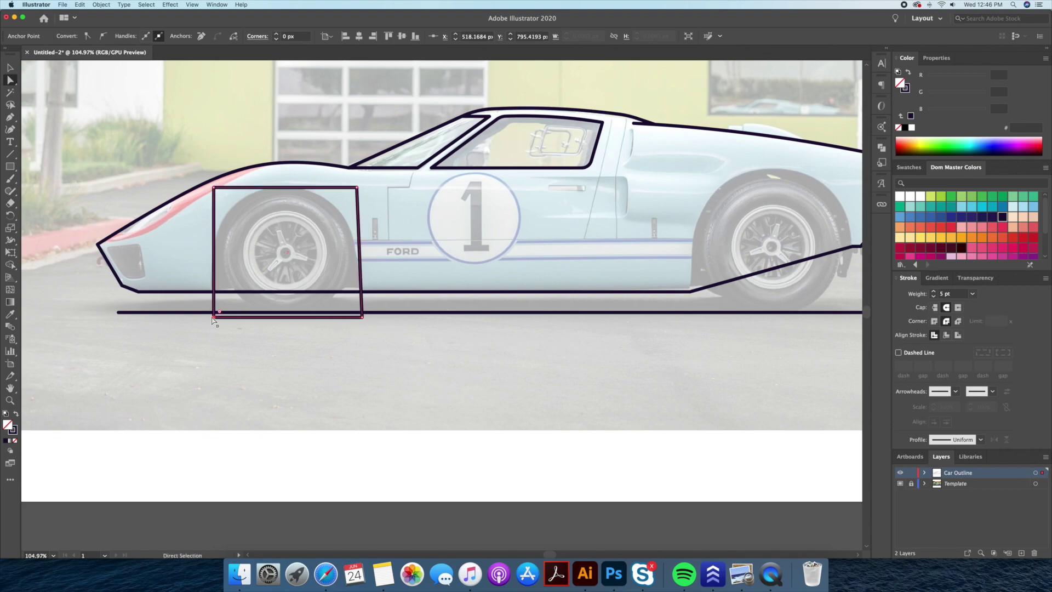
pyautogui.moveTo(355, 192); pyautogui.dragTo(307, 241)
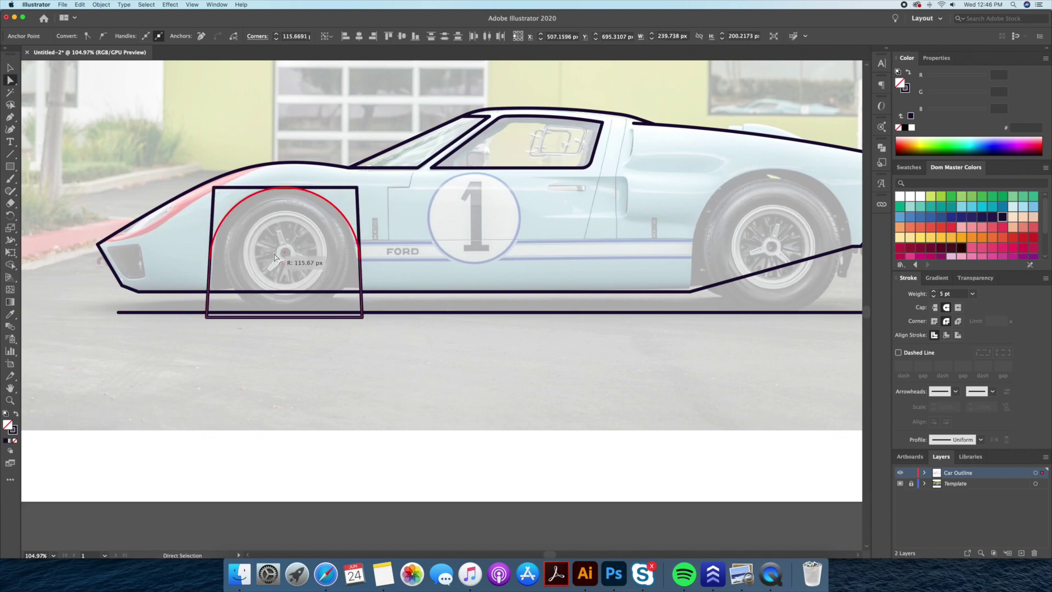
pyautogui.hotkey('shift', 'm')
pyautogui.press('super+a')
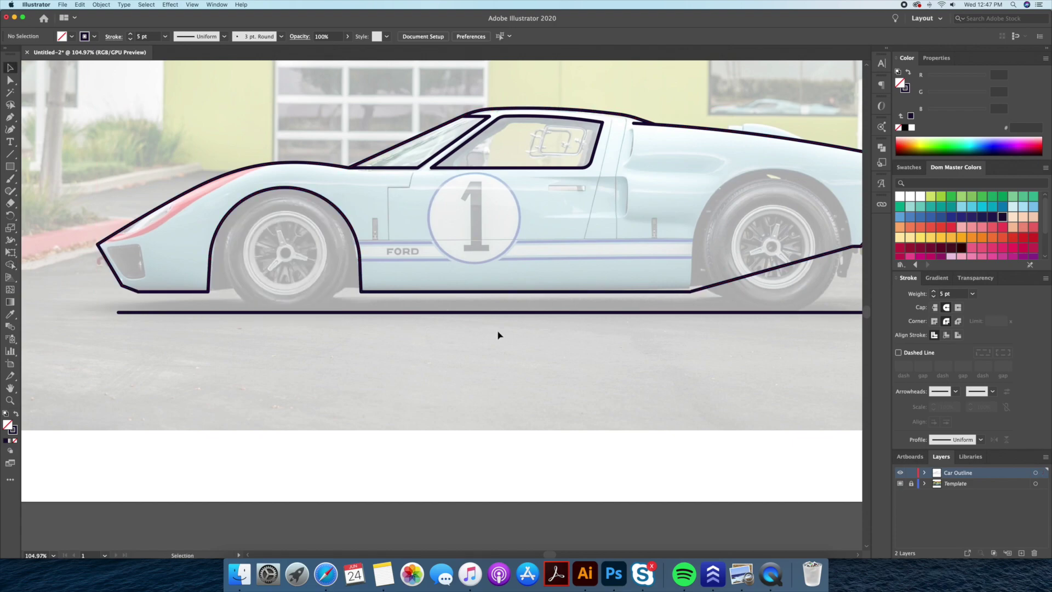
pyautogui.click(151, 297)
pyautogui.press('z')
pyautogui.moveTo(165, 241); pyautogui.dragTo(323, 171)
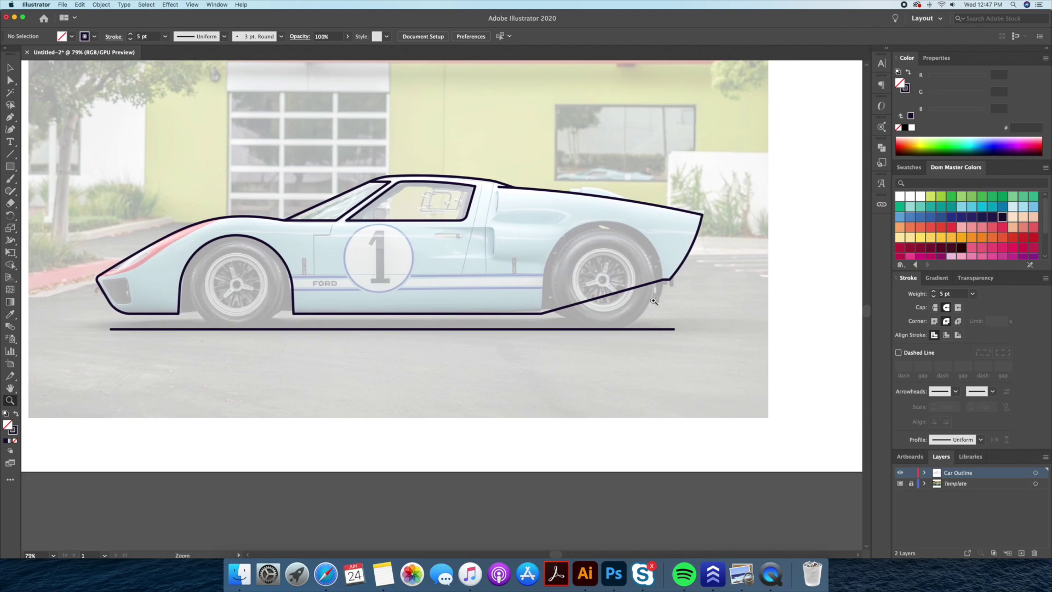
# - Add a rear wheel arch by trimming a circle over the rear wheel and merging it into the outline
pyautogui.scroll(3, 653, 300)
pyautogui.moveTo(7, 168); pyautogui.dragTo(52, 189)
pyautogui.moveTo(451, 186); pyautogui.dragTo(629, 363)
pyautogui.press('p')
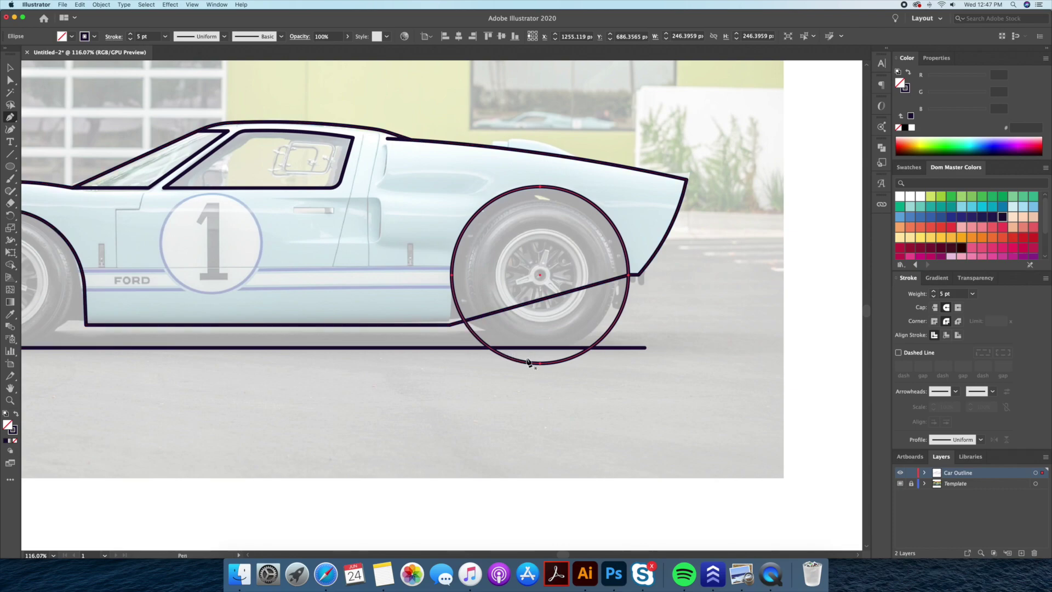
pyautogui.keyDown('super'); pyautogui.click(484, 346); pyautogui.keyUp('super')
pyautogui.press('Delete')
pyautogui.moveTo(540, 362); pyautogui.dragTo(448, 371)
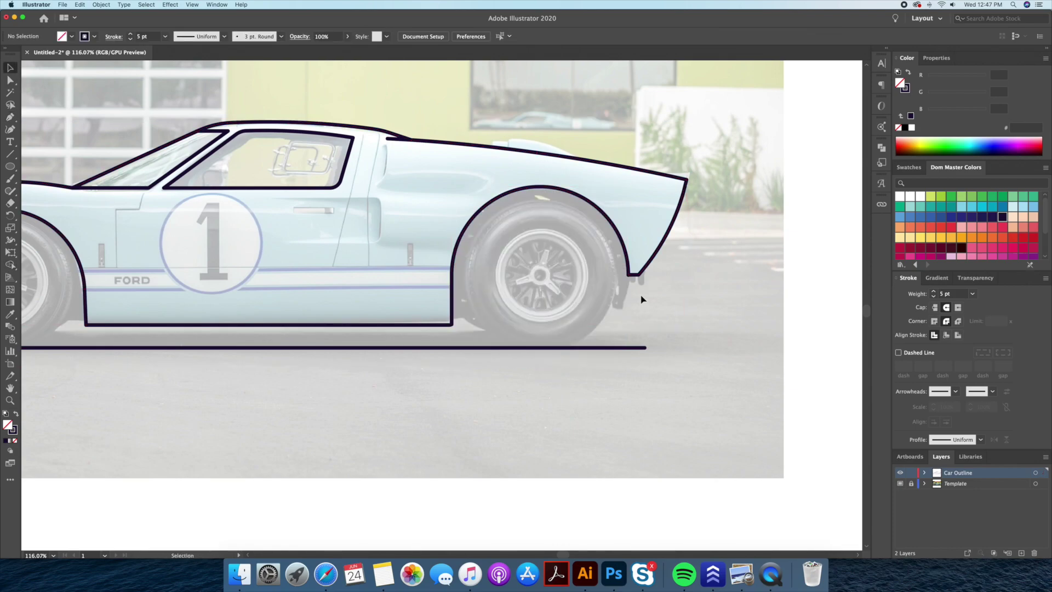
pyautogui.moveTo(645, 289); pyautogui.dragTo(662, 307)
# - Delete the rear fender's bottom segment and rejoin its ends with a straight edge
pyautogui.hscroll(-3, 662, 306)
pyautogui.scroll(2, 700, 303)
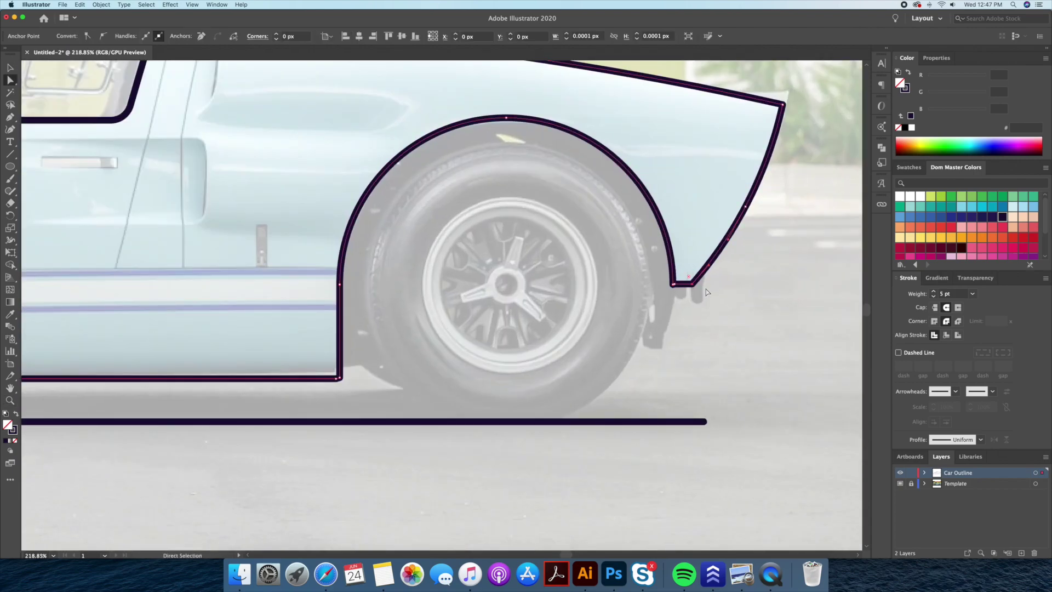
pyautogui.scroll(3, 699, 304)
pyautogui.press('a')
pyautogui.click(721, 280)
pyautogui.moveTo(721, 279); pyautogui.dragTo(721, 281)
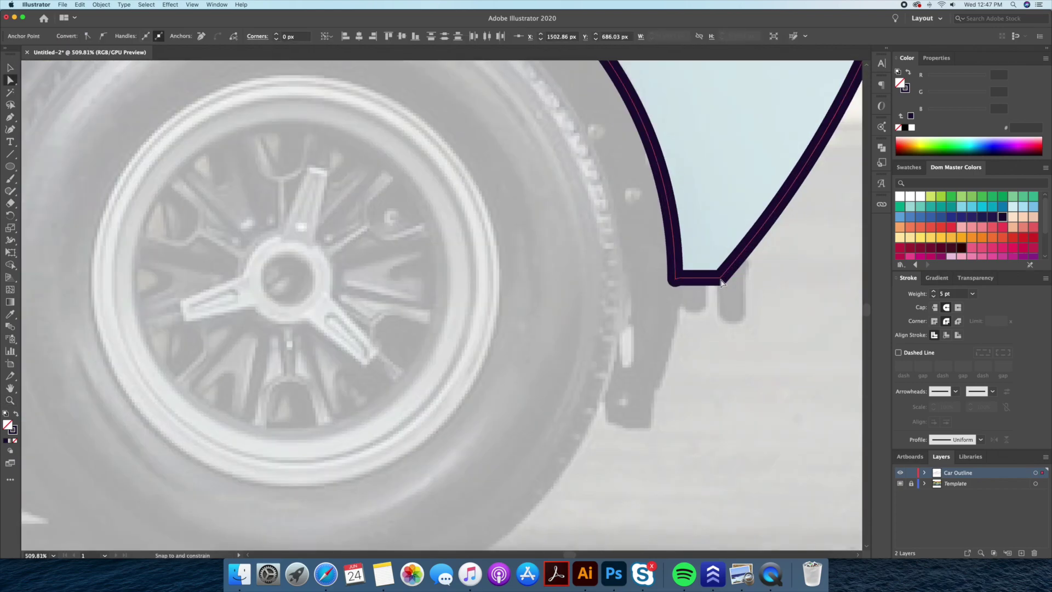
pyautogui.press('Delete')
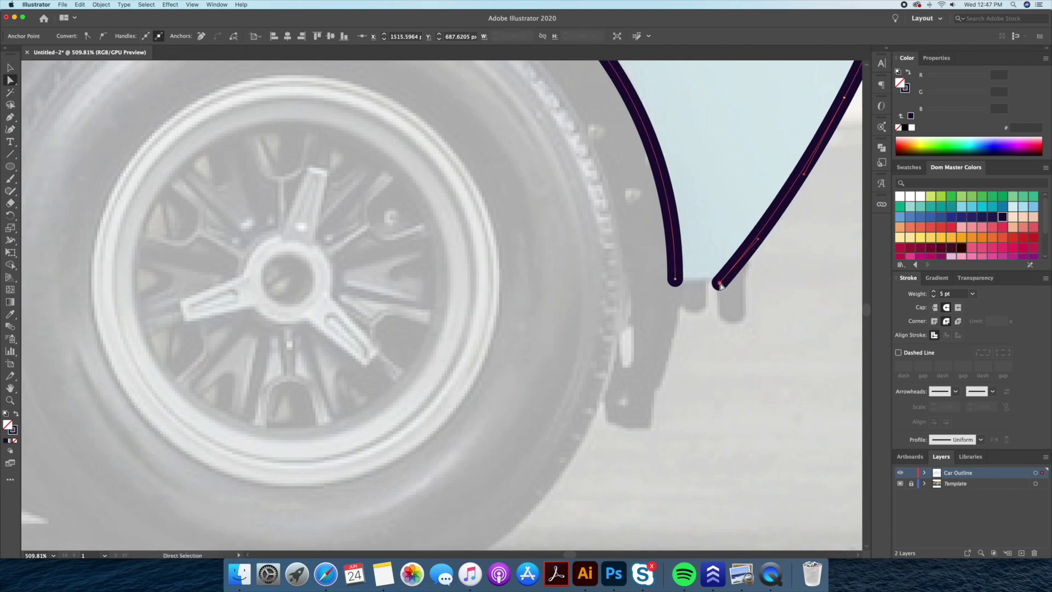
pyautogui.press('v')
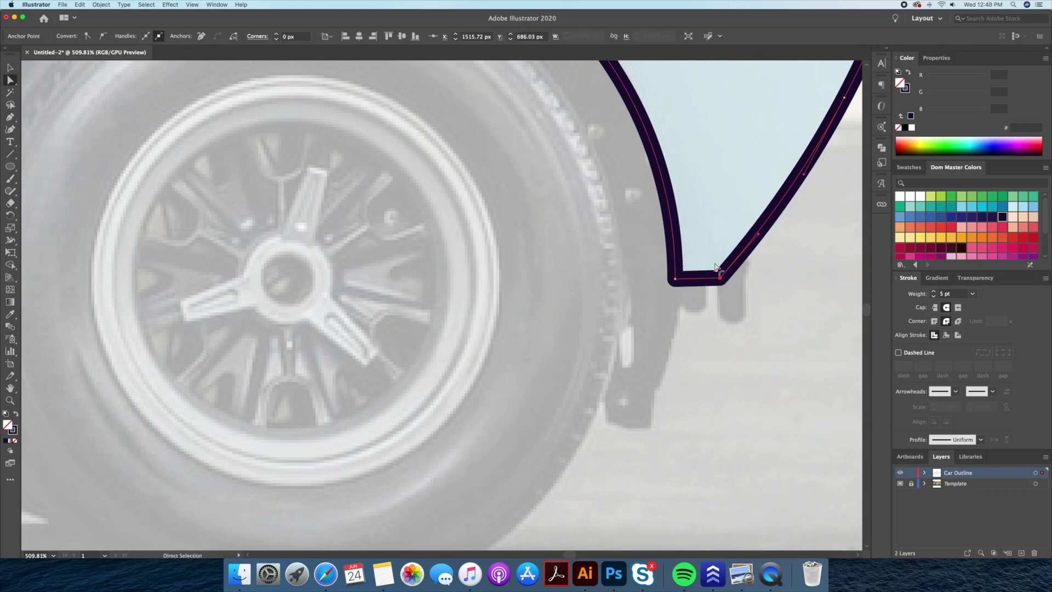
pyautogui.hotkey('ctrl', '0')
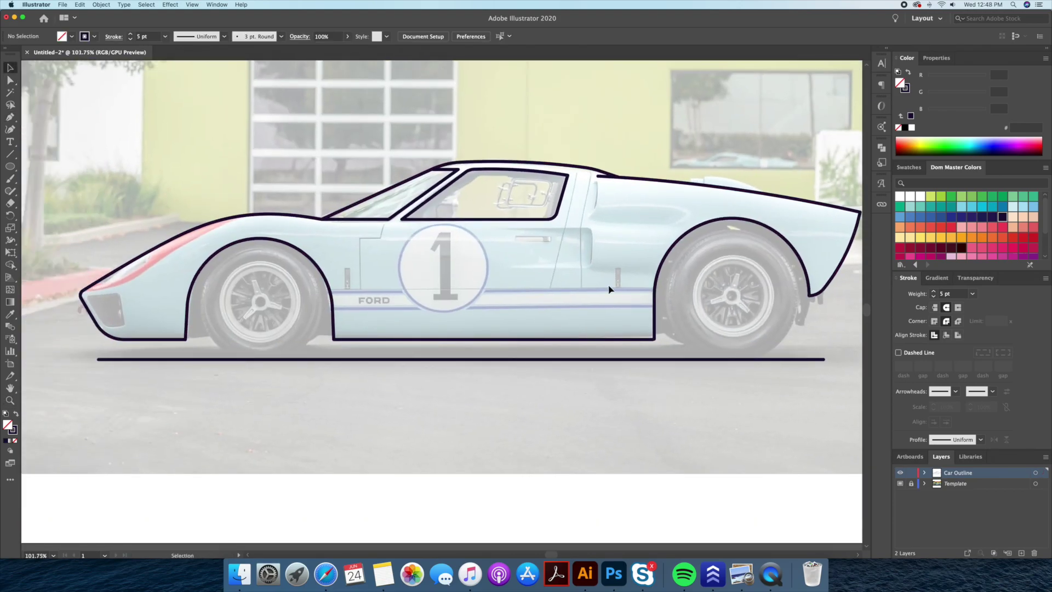
pyautogui.click(389, 192)
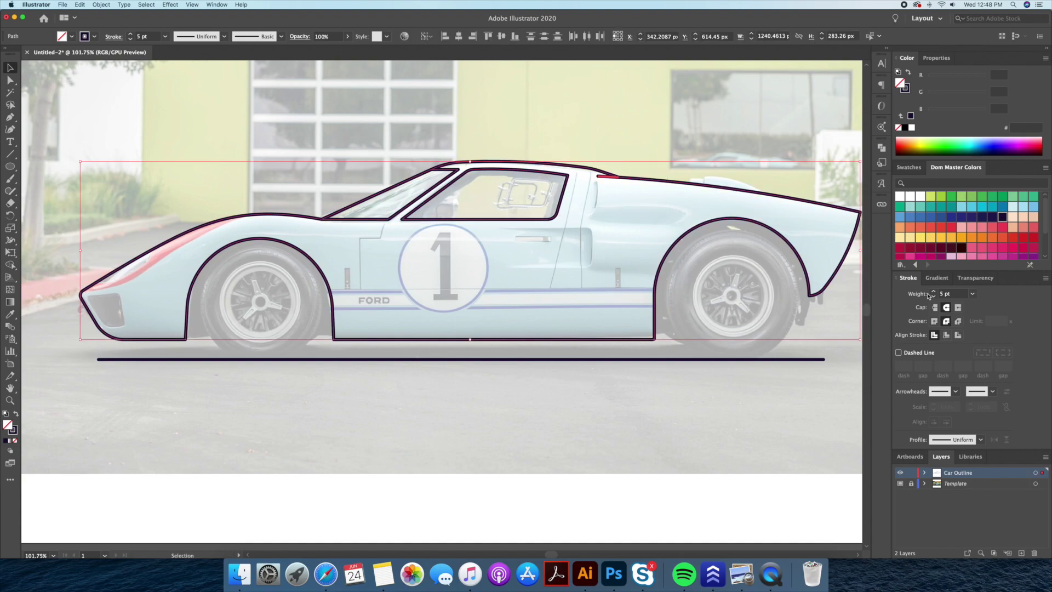
# - Give the car outline a 6 pt stroke and draw the first 4 pt door cut line
pyautogui.click(654, 358)
pyautogui.click(640, 402)
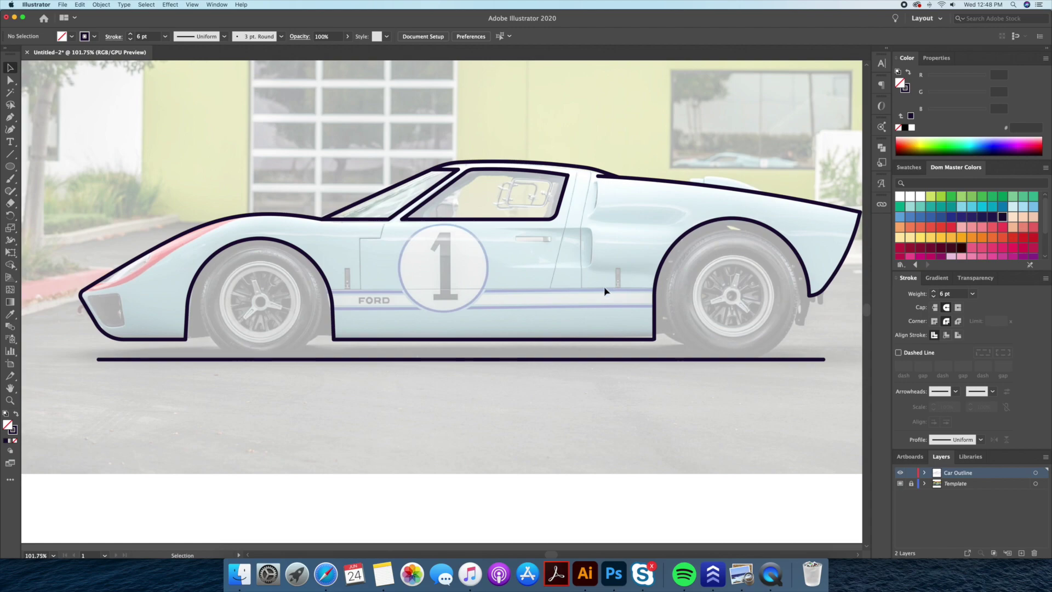
pyautogui.click(933, 296)
pyautogui.press('z')
pyautogui.click(365, 224)
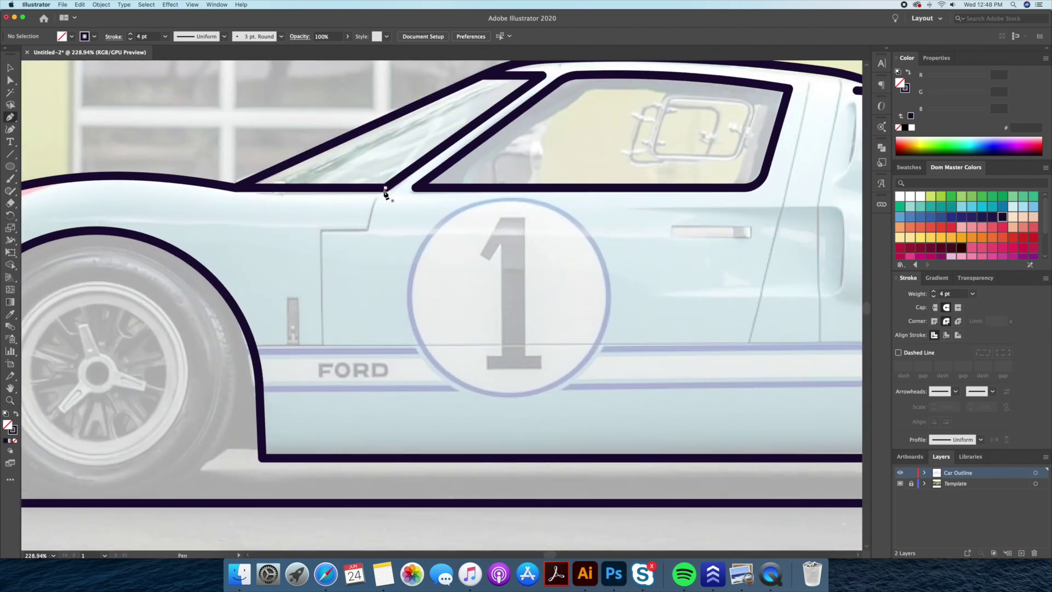
pyautogui.click(373, 188)
pyautogui.click(373, 229)
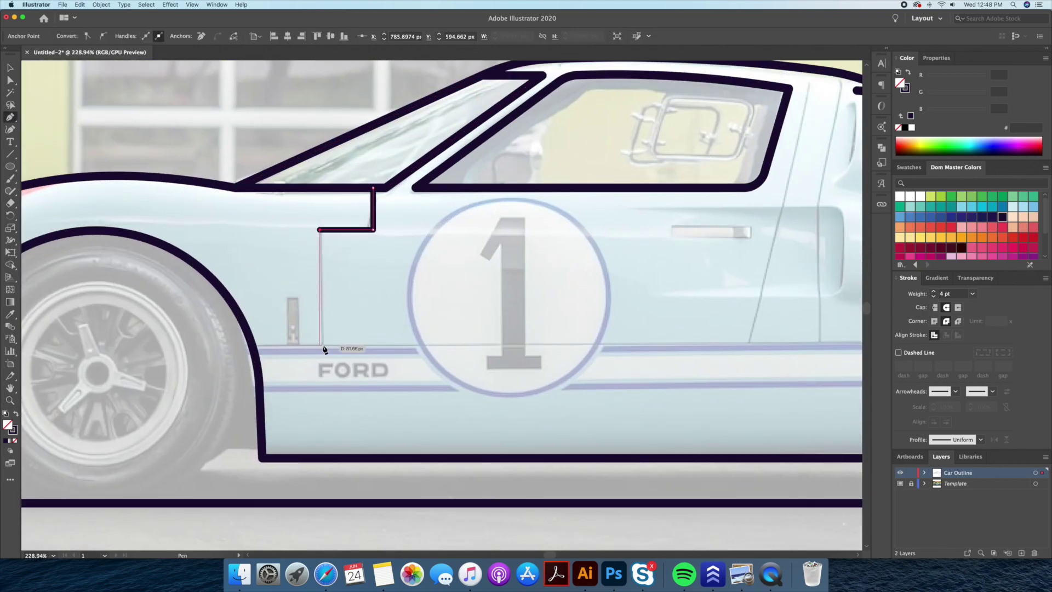
pyautogui.click(323, 348)
pyautogui.press('v')
# - Draw a horizontal line along the stripe and two vertical door lines from roof to stripe
pyautogui.moveTo(505, 305); pyautogui.dragTo(347, 310)
pyautogui.click(93, 346)
pyautogui.click(820, 347)
pyautogui.press('v')
pyautogui.moveTo(691, 291); pyautogui.dragTo(583, 319)
pyautogui.click(541, 118)
pyautogui.click(477, 378)
pyautogui.press('v')
pyautogui.moveTo(666, 298); pyautogui.dragTo(575, 307)
pyautogui.click(478, 118)
pyautogui.click(460, 387)
# - Draw the two-part door handle rectangle on the door
pyautogui.press('z')
pyautogui.scroll(-2, 495, 328)
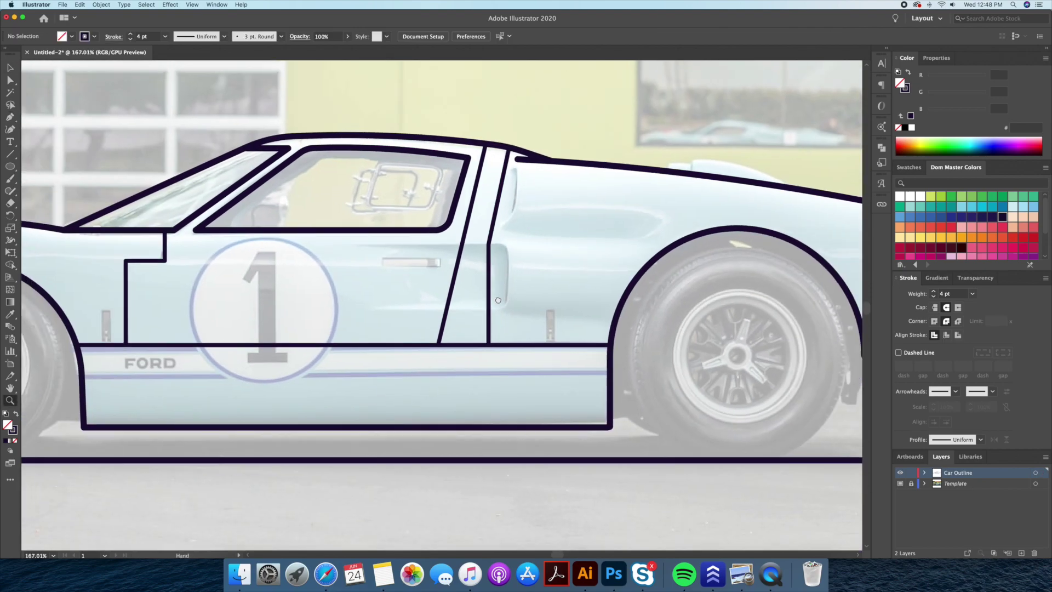
pyautogui.scroll(3, 498, 301)
pyautogui.moveTo(10, 166); pyautogui.dragTo(49, 165)
pyautogui.moveTo(452, 244)
pyautogui.mouseDown()
pyautogui.moveTo(547, 253)
pyautogui.moveTo(499, 312)
pyautogui.moveTo(484, 314)
pyautogui.mouseUp()
pyautogui.press('z')
pyautogui.scroll(5, 556, 238)
pyautogui.press('z')
pyautogui.scroll(-4, 451, 324)
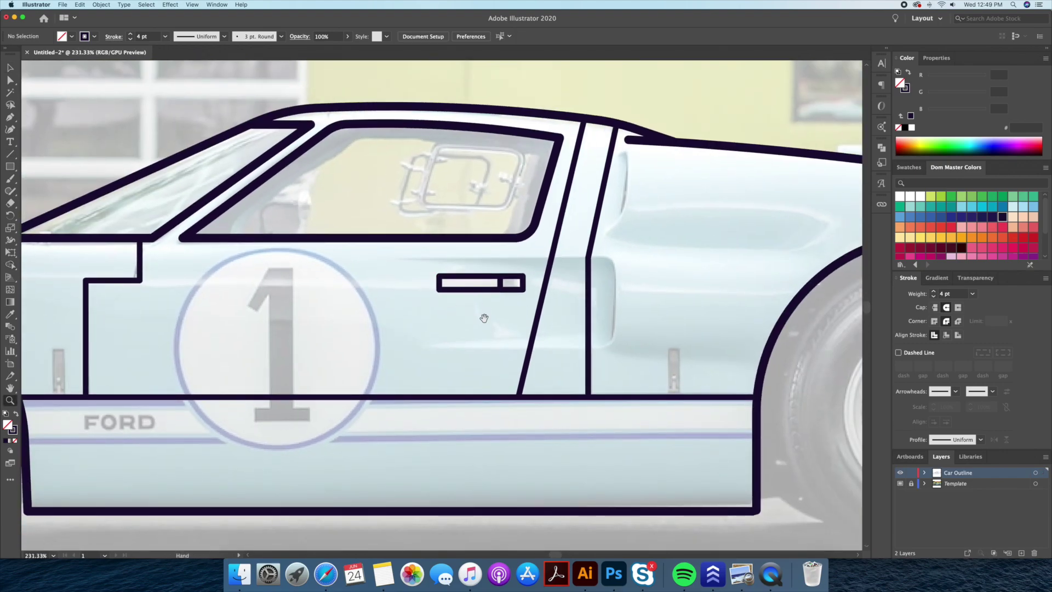
pyautogui.scroll(2, 568, 342)
# - Draw a small vertical slot behind the door and copy it to the door's front
pyautogui.moveTo(525, 367); pyautogui.dragTo(525, 367)
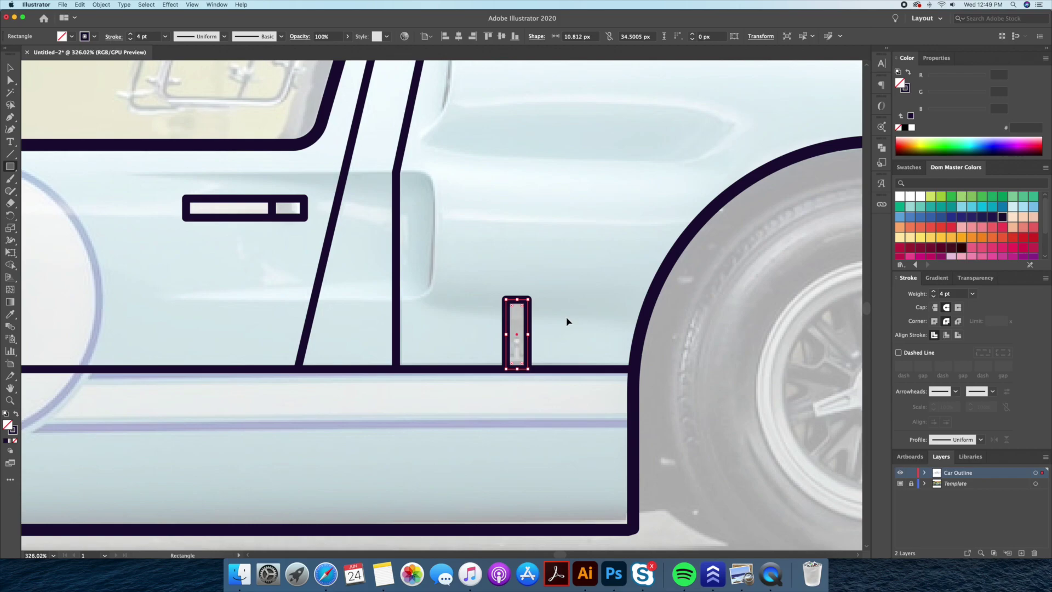
pyautogui.scroll(-4, 495, 212)
pyautogui.press('v')
pyautogui.moveTo(715, 269); pyautogui.dragTo(283, 265)
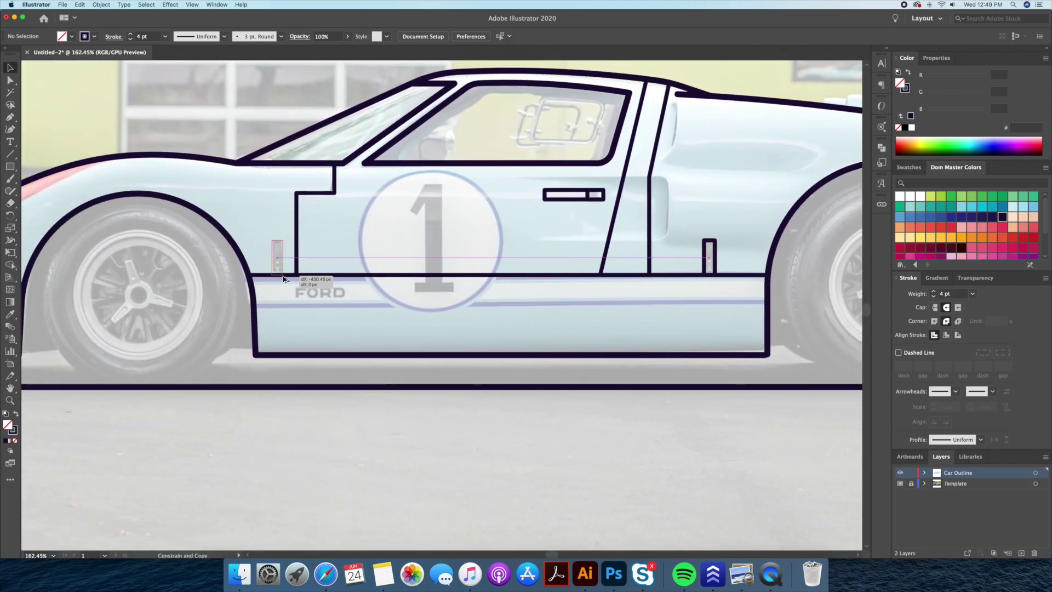
pyautogui.press('z')
pyautogui.scroll(-3, 522, 351)
# - Draw a rotated ellipse over the headlight and trim it into the headlight cover
pyautogui.scroll(5, 280, 311)
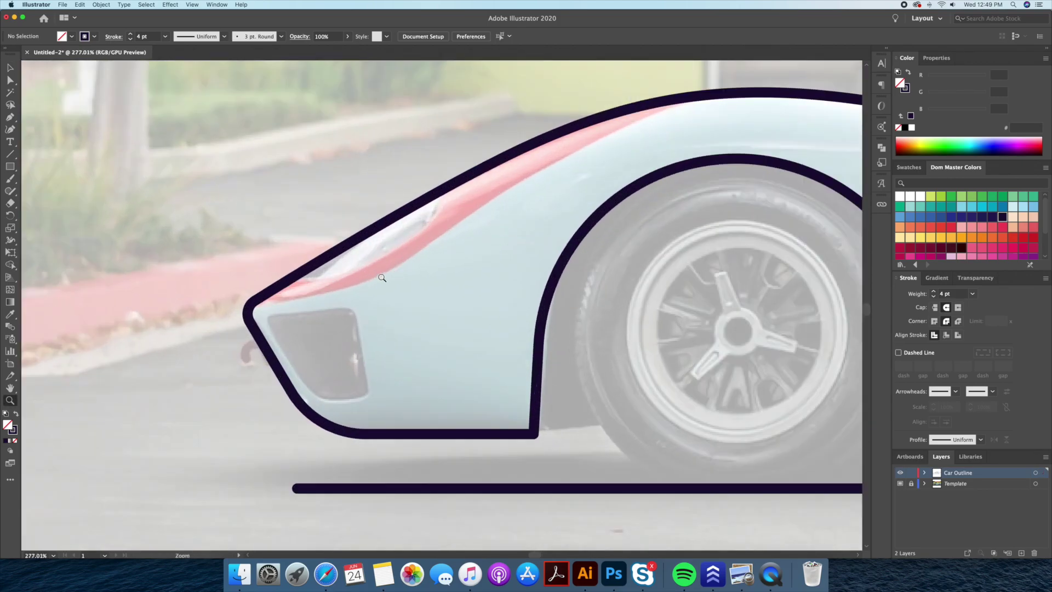
pyautogui.moveTo(10, 166); pyautogui.dragTo(54, 185)
pyautogui.moveTo(225, 151); pyautogui.dragTo(383, 309)
pyautogui.press('v')
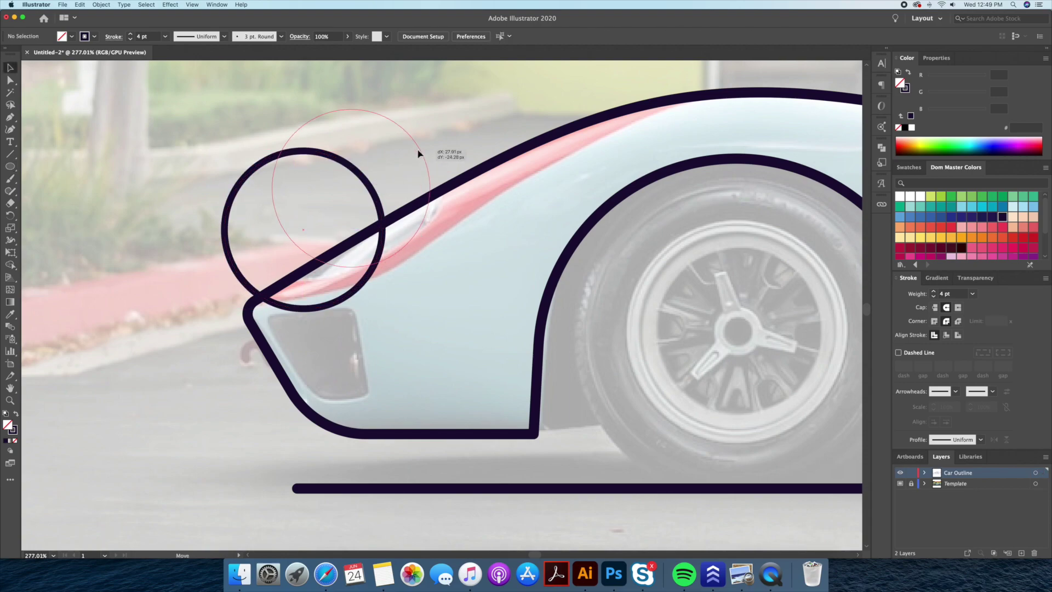
pyautogui.moveTo(378, 177); pyautogui.dragTo(411, 123)
pyautogui.moveTo(336, 103); pyautogui.dragTo(336, 75)
pyautogui.moveTo(446, 115); pyautogui.dragTo(436, 172)
pyautogui.moveTo(411, 123); pyautogui.dragTo(469, 261)
pyautogui.moveTo(414, 206); pyautogui.dragTo(436, 197)
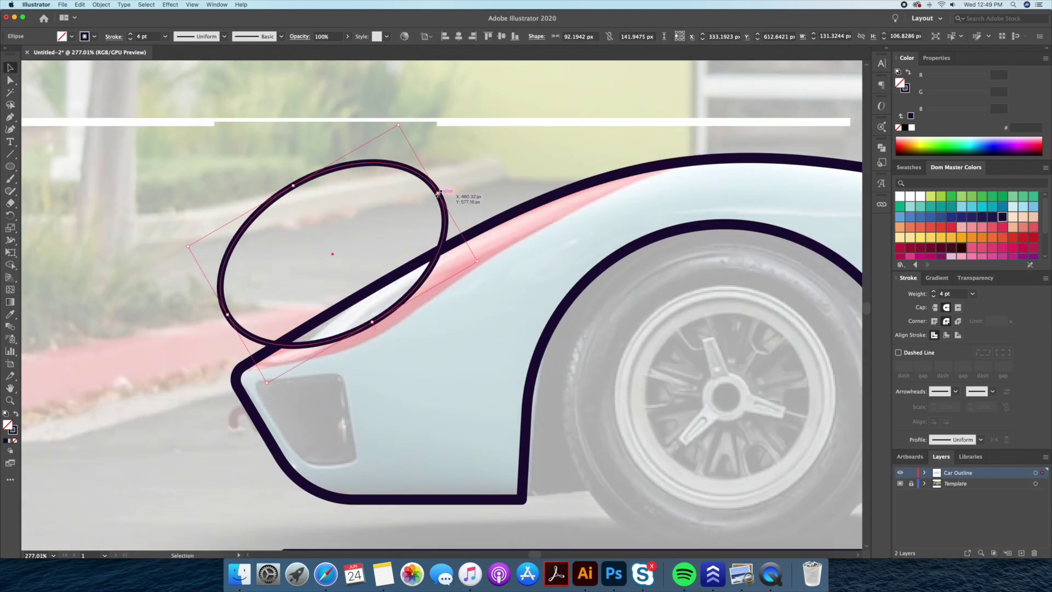
pyautogui.moveTo(216, 120); pyautogui.dragTo(482, 236)
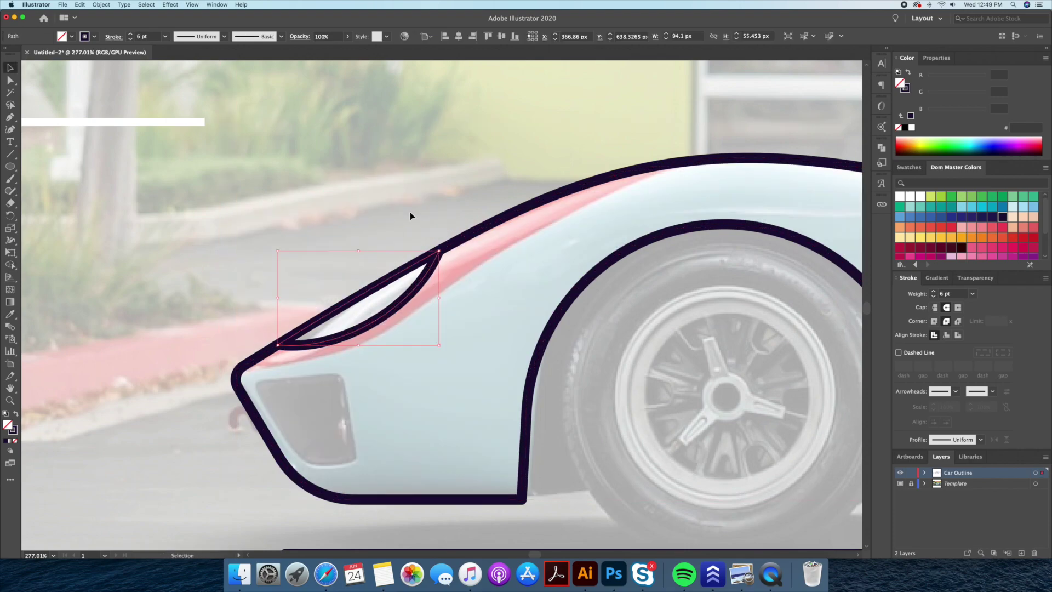
pyautogui.scroll(-2, 383, 213)
pyautogui.click(362, 209)
# - Pen the front intake outline and round its corners with Live Corners
pyautogui.click(241, 350)
pyautogui.click(328, 349)
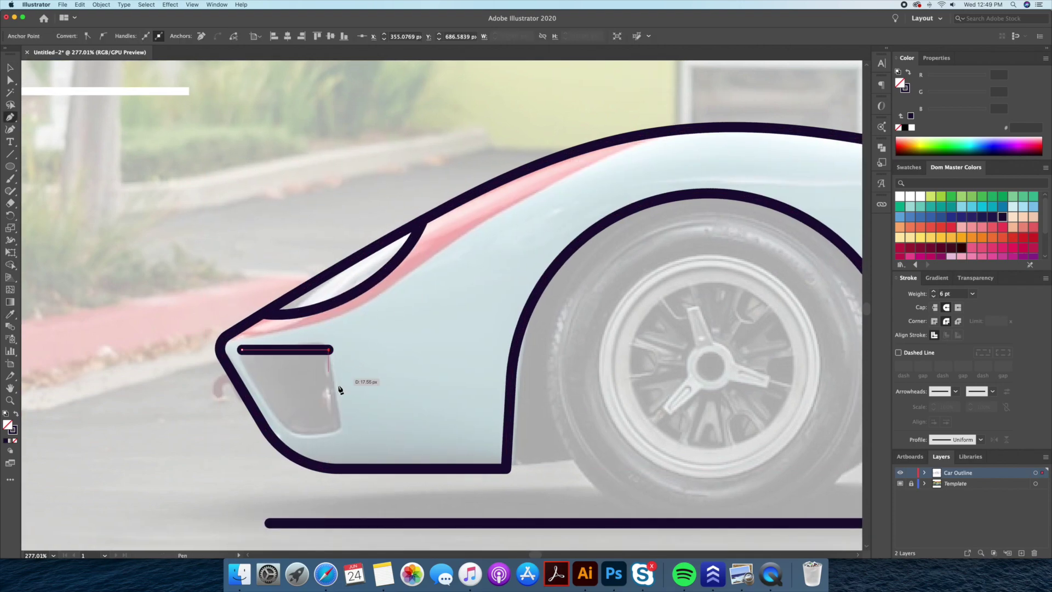
pyautogui.press('a')
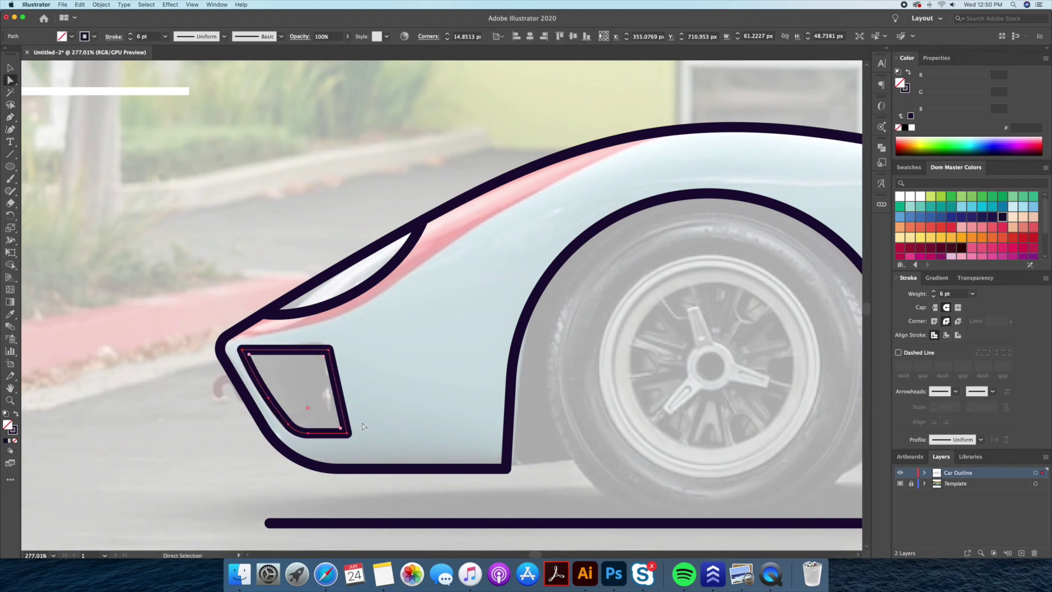
pyautogui.moveTo(317, 367); pyautogui.dragTo(341, 368)
pyautogui.click(383, 373)
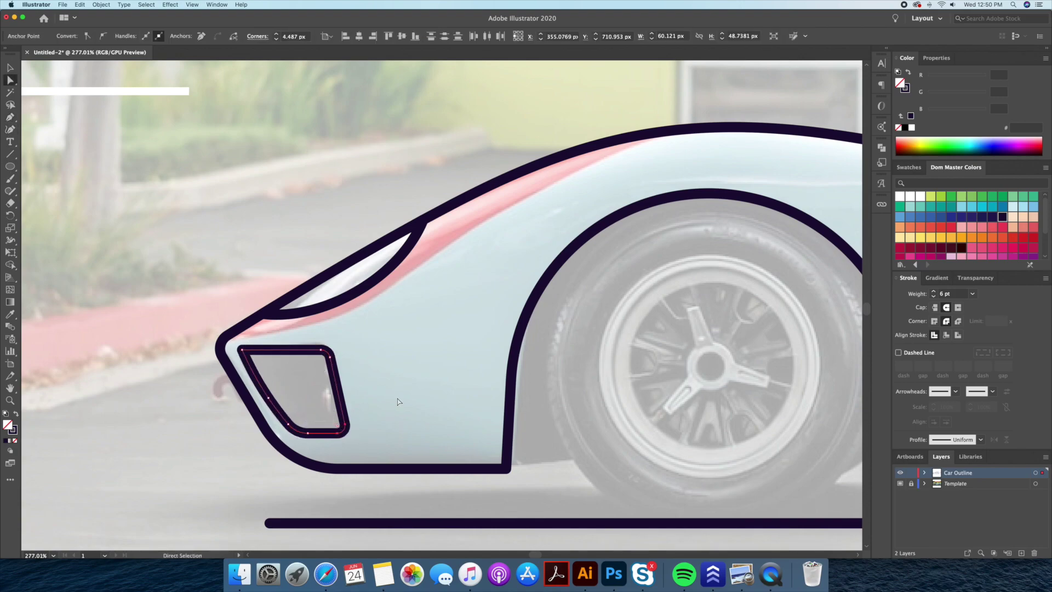
pyautogui.press('z')
pyautogui.hscroll(3, 413, 371)
# - Pen a closed shape tracing the red nose stripe down to the nose tip
pyautogui.press('p')
pyautogui.click(562, 160)
pyautogui.moveTo(403, 239); pyautogui.dragTo(357, 272)
pyautogui.click(187, 333)
pyautogui.click(177, 298)
pyautogui.click(358, 156)
pyautogui.click(567, 156)
pyautogui.hotkey('ctrl', 'shift', 'a')
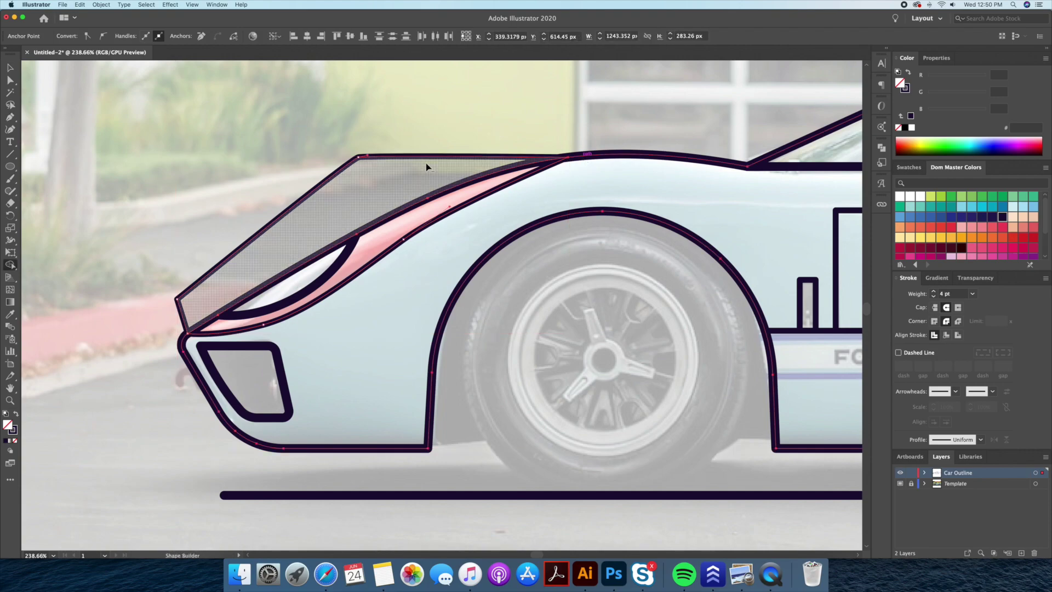
pyautogui.scroll(-5, 426, 162)
pyautogui.moveTo(422, 141)
pyautogui.mouseDown()
pyautogui.moveTo(335, 190)
pyautogui.moveTo(154, 246)
pyautogui.mouseUp()
pyautogui.scroll(5, 696, 183)
# - Pen the rear-deck scoop outline just above the roofline
pyautogui.press('p')
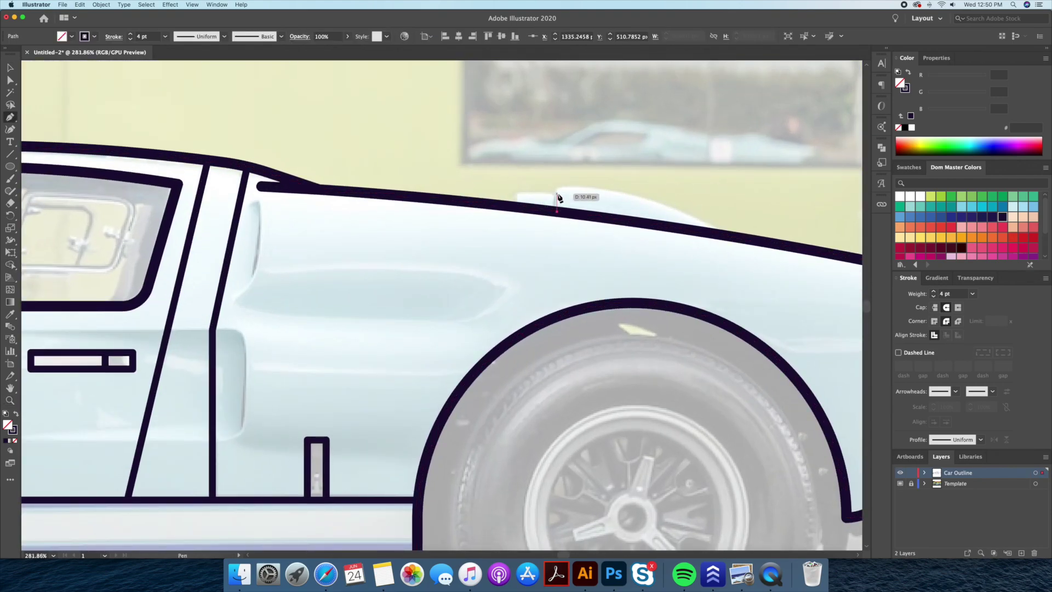
pyautogui.click(557, 212)
pyautogui.click(557, 193)
pyautogui.click(514, 192)
pyautogui.click(556, 242)
pyautogui.press('v')
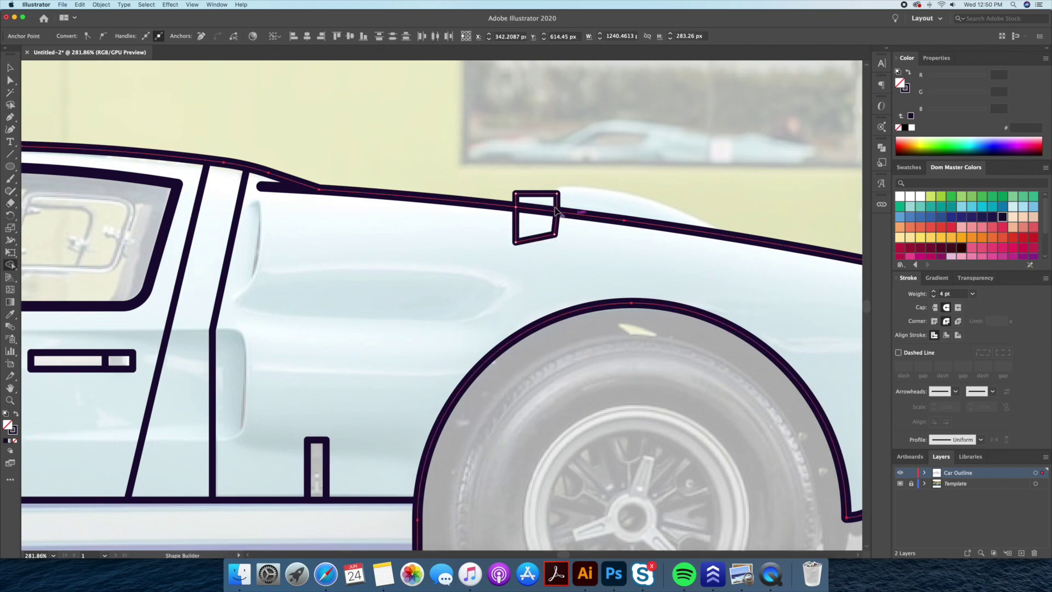
pyautogui.hotkey('ctrl', 'z')
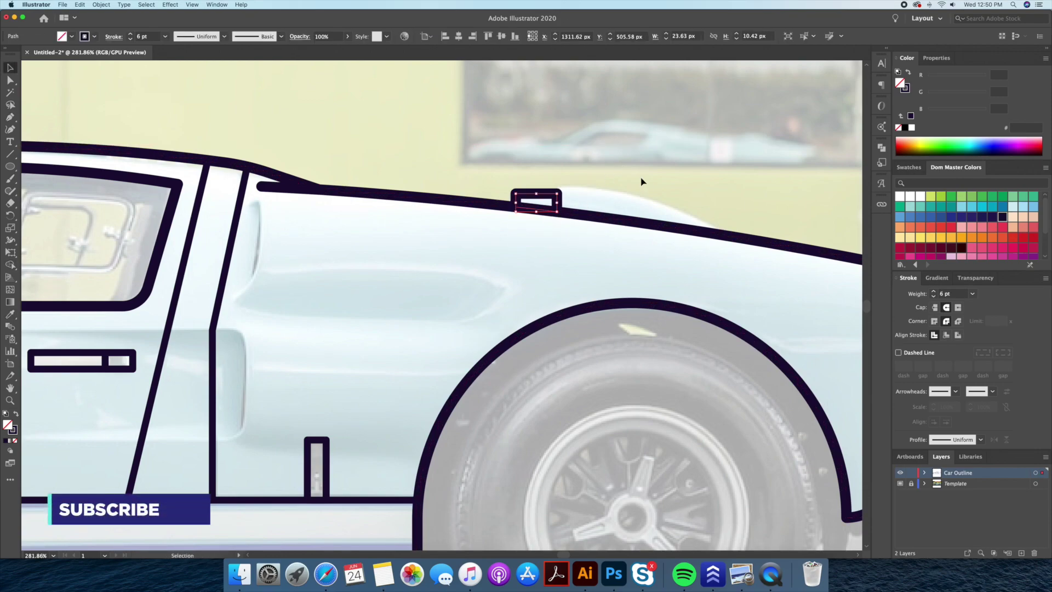
pyautogui.click(639, 183)
# - Extend the scoop down toward the tail and bow its top edge upward
pyautogui.hscroll(5, 487, 186)
pyautogui.click(582, 255)
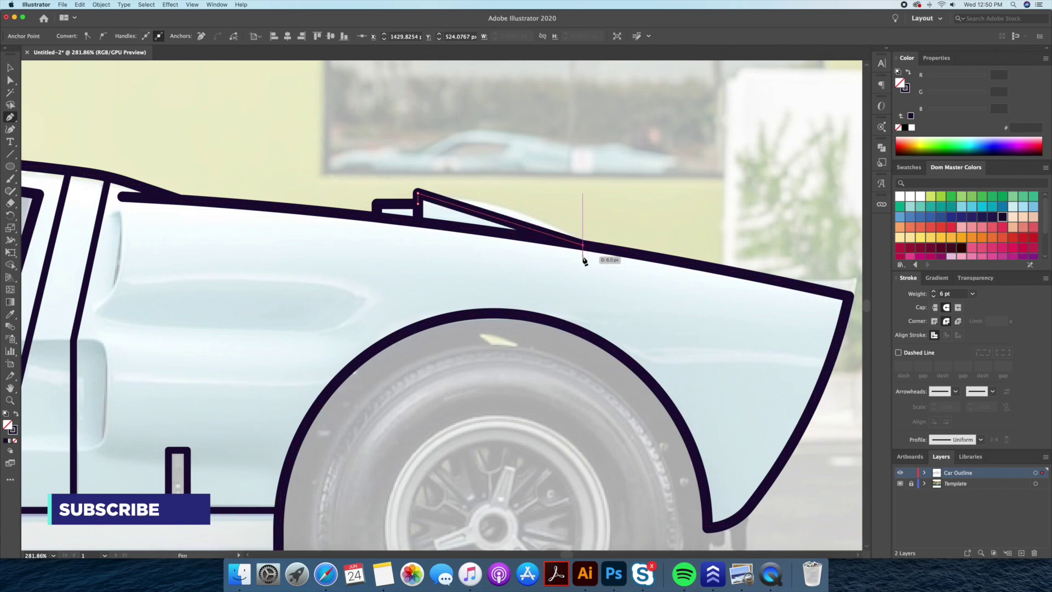
pyautogui.click(418, 256)
pyautogui.press('v')
pyautogui.moveTo(500, 223); pyautogui.dragTo(493, 201)
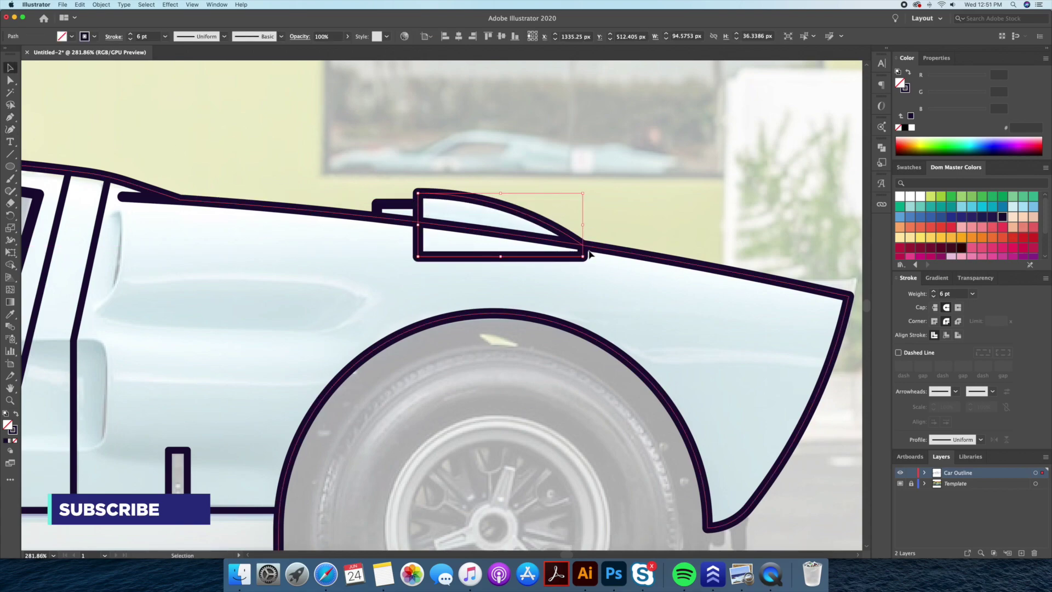
pyautogui.click(601, 239)
pyautogui.hscroll(10, 639, 193)
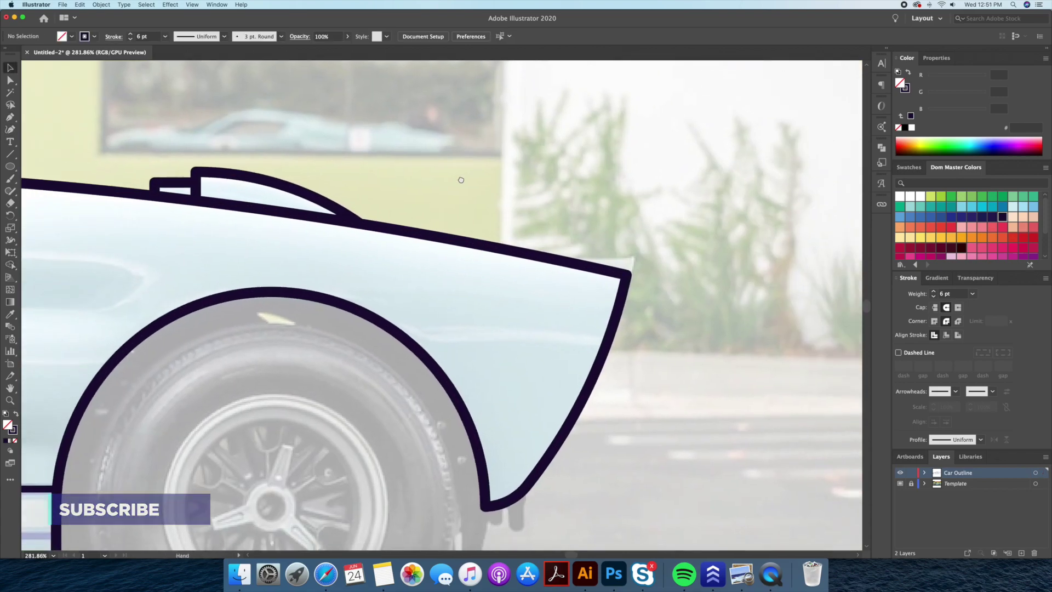
# - Pen the small upturned spoiler lip onto the tail
pyautogui.press('p')
pyautogui.click(515, 258)
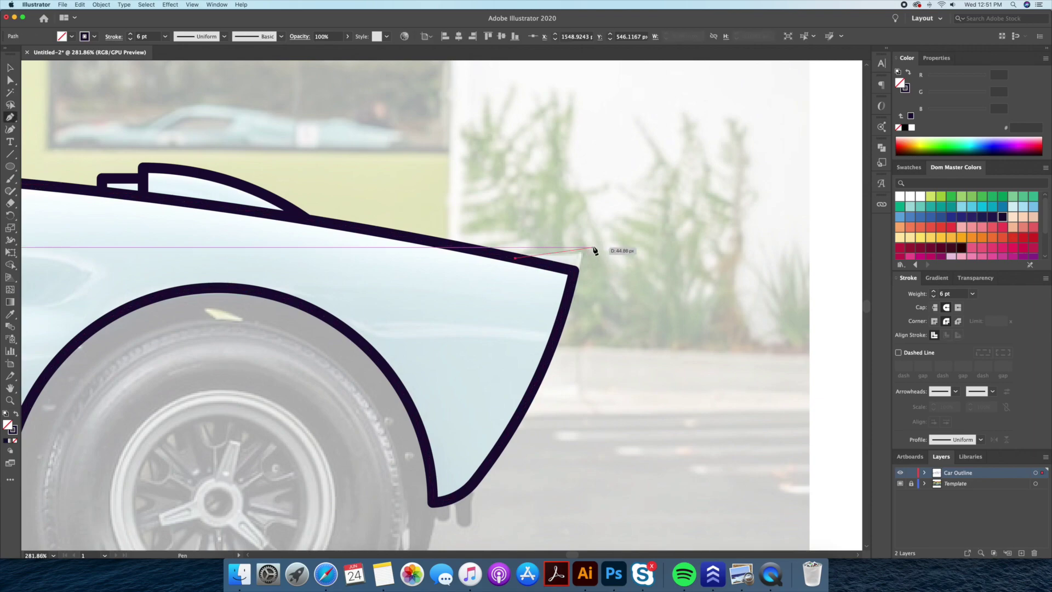
pyautogui.click(592, 248)
pyautogui.press('super+z')
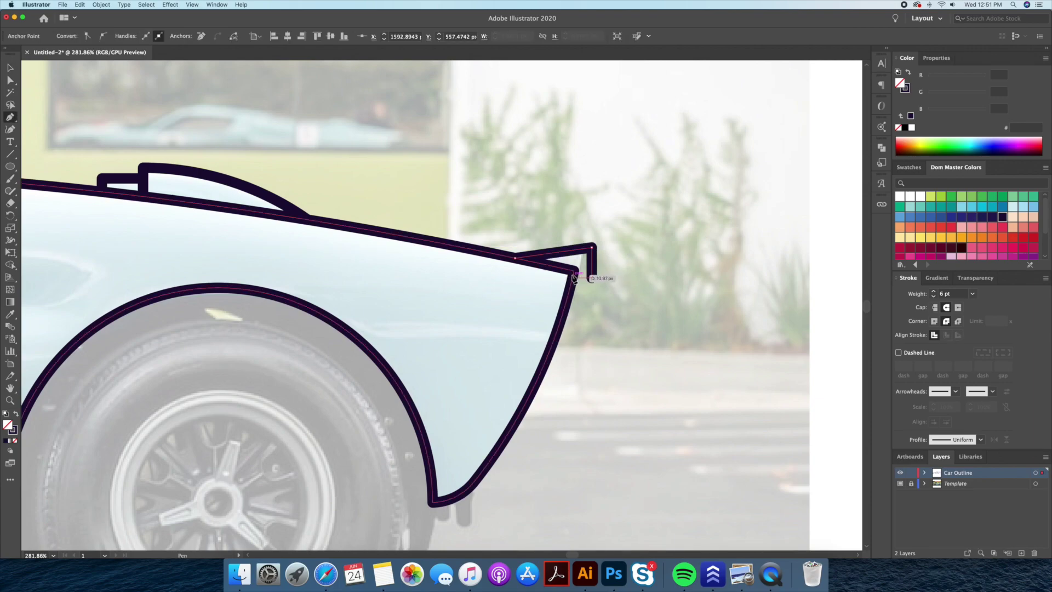
pyautogui.click(514, 257)
pyautogui.scroll(-3, 666, 223)
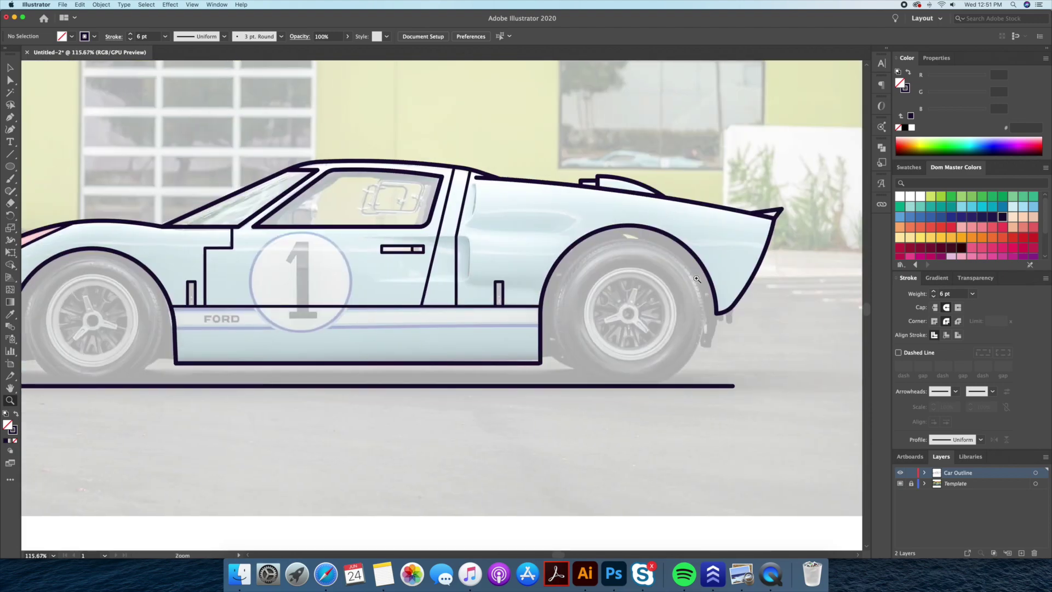
pyautogui.moveTo(534, 271)
pyautogui.mouseDown()
pyautogui.moveTo(616, 257)
pyautogui.moveTo(753, 257)
pyautogui.mouseUp()
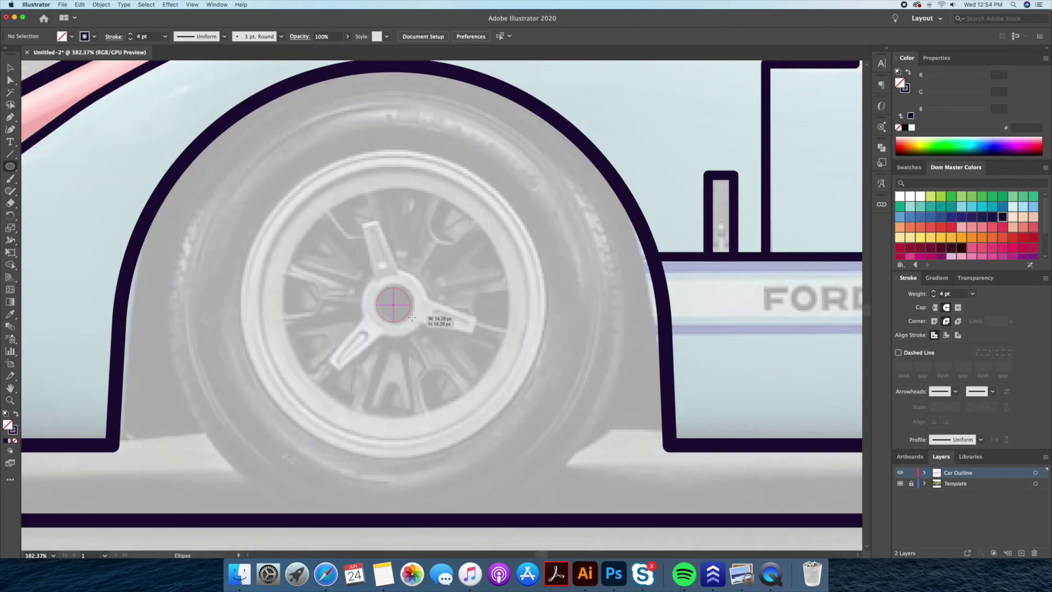
# - Draw the small hub circle and a thick, tapered spoke rising from its centre
pyautogui.moveTo(424, 329); pyautogui.dragTo(424, 329)
pyautogui.press('z')
pyautogui.moveTo(385, 263); pyautogui.dragTo(414, 273)
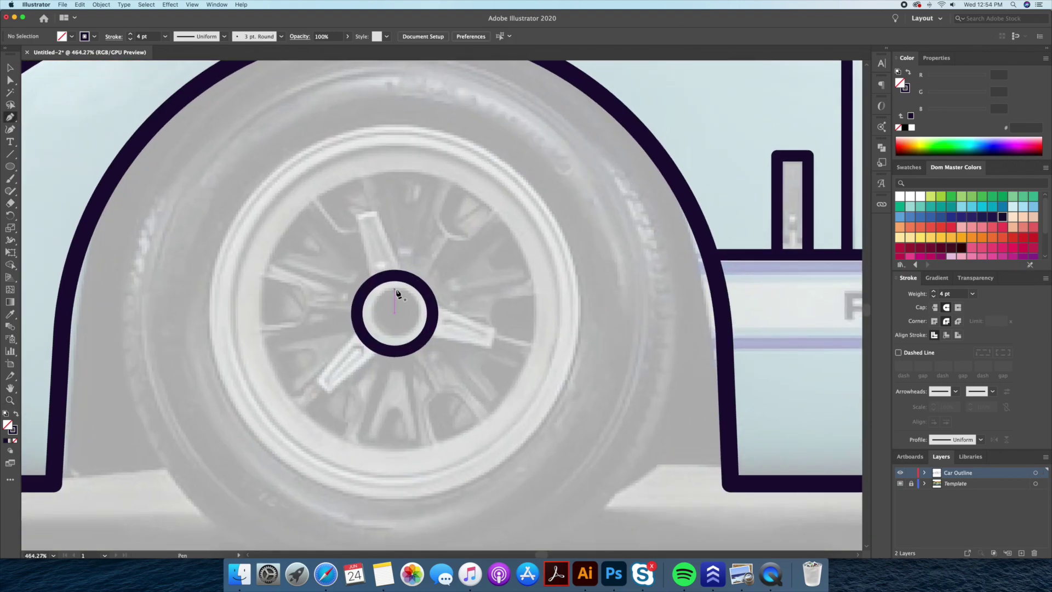
pyautogui.click(395, 296)
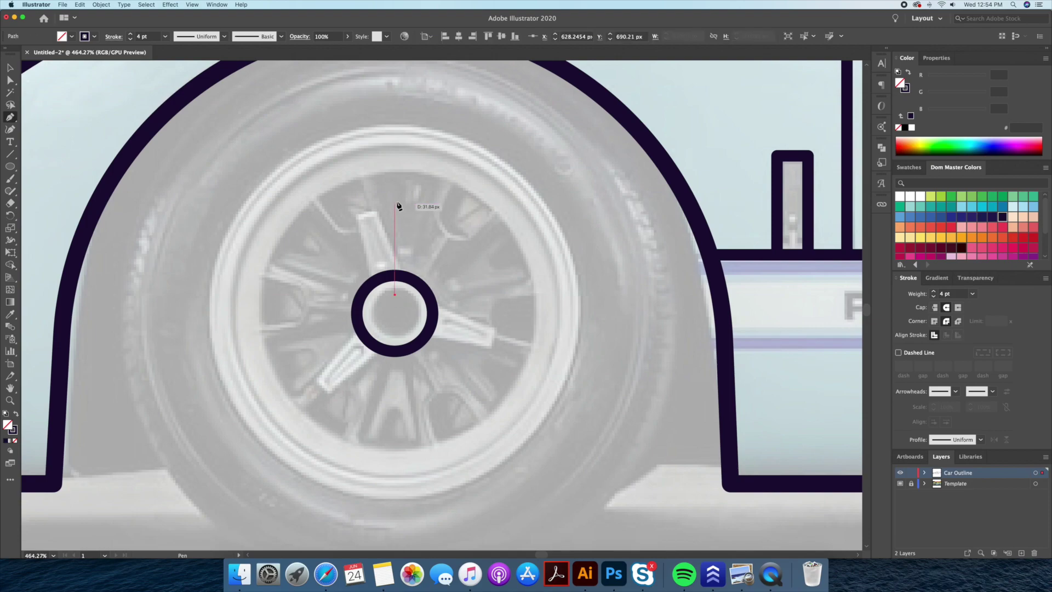
pyautogui.keyDown('shift'); pyautogui.click(394, 194); pyautogui.keyUp('shift')
pyautogui.press('v')
pyautogui.click(933, 292)
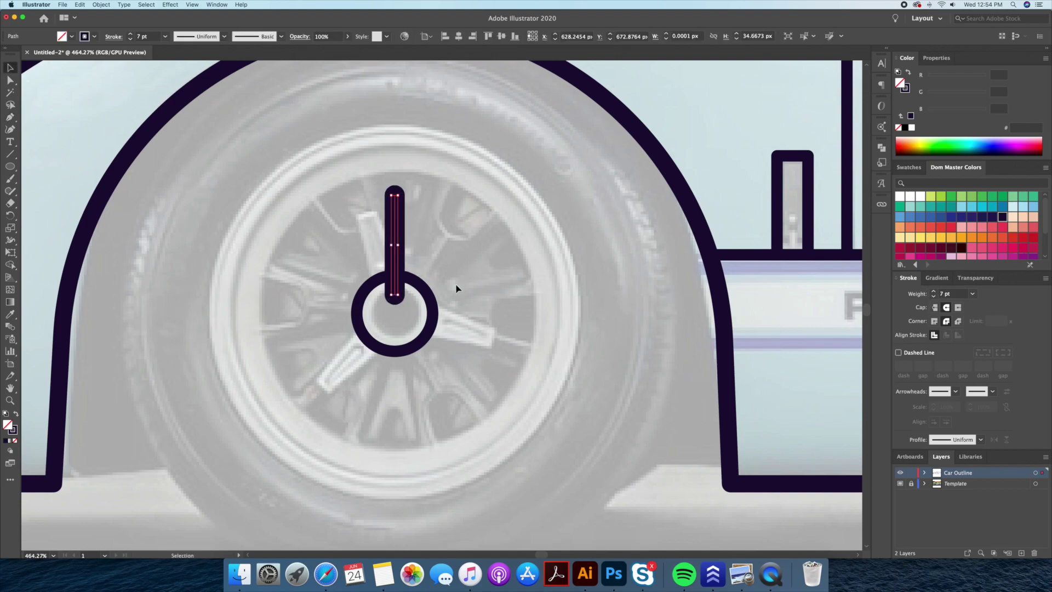
pyautogui.moveTo(410, 300); pyautogui.dragTo(416, 300)
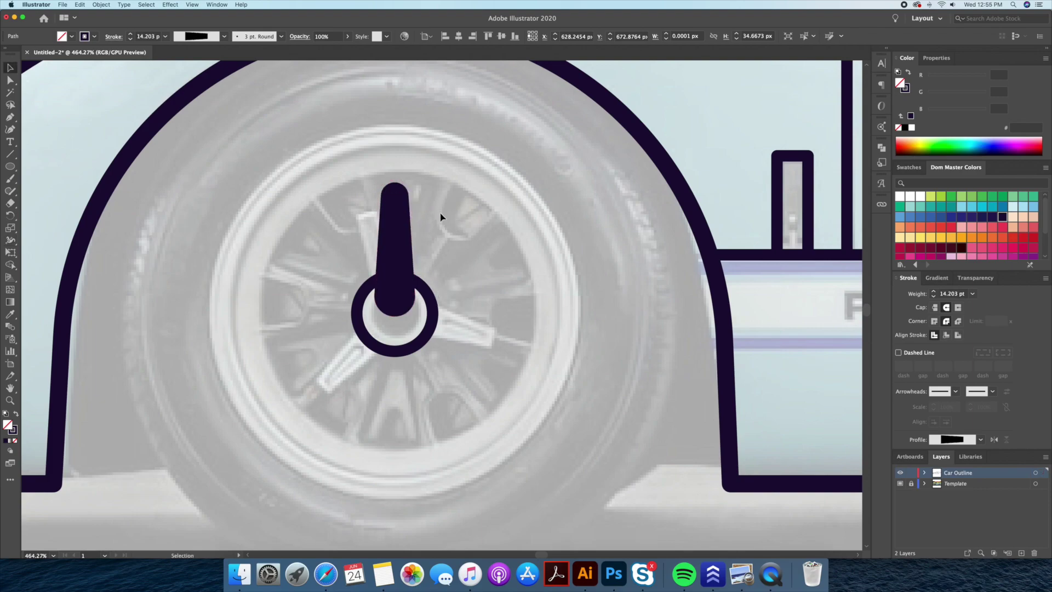
# - Rotate-copy the spoke twice around the hub and outline the three spoke strokes
pyautogui.press('a')
pyautogui.click(395, 291)
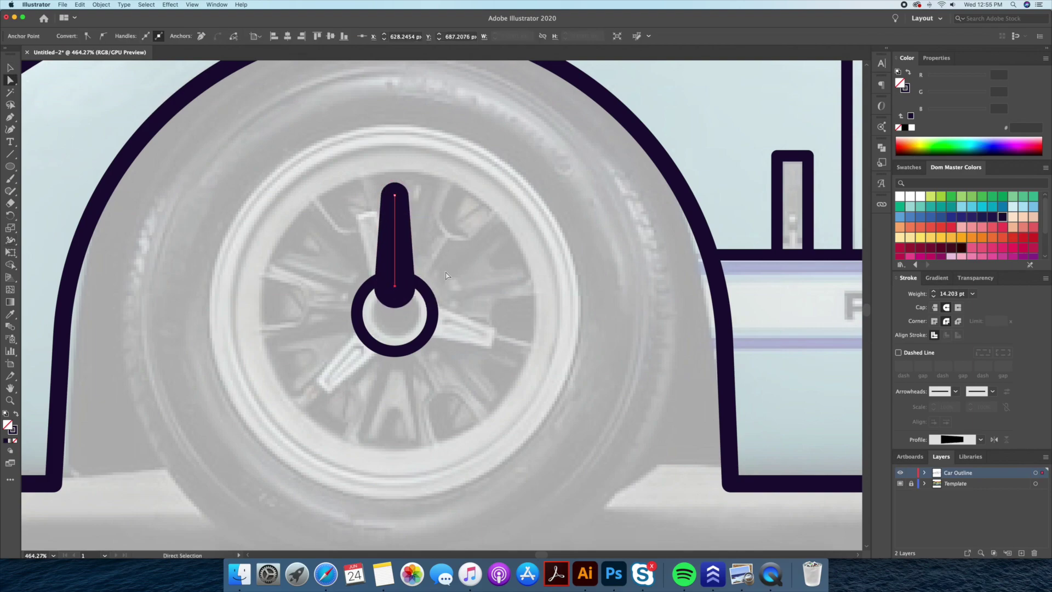
pyautogui.press('v')
pyautogui.keyDown('alt'); pyautogui.click(396, 318); pyautogui.keyUp('alt')
pyautogui.click(666, 336)
pyautogui.press('super+d')
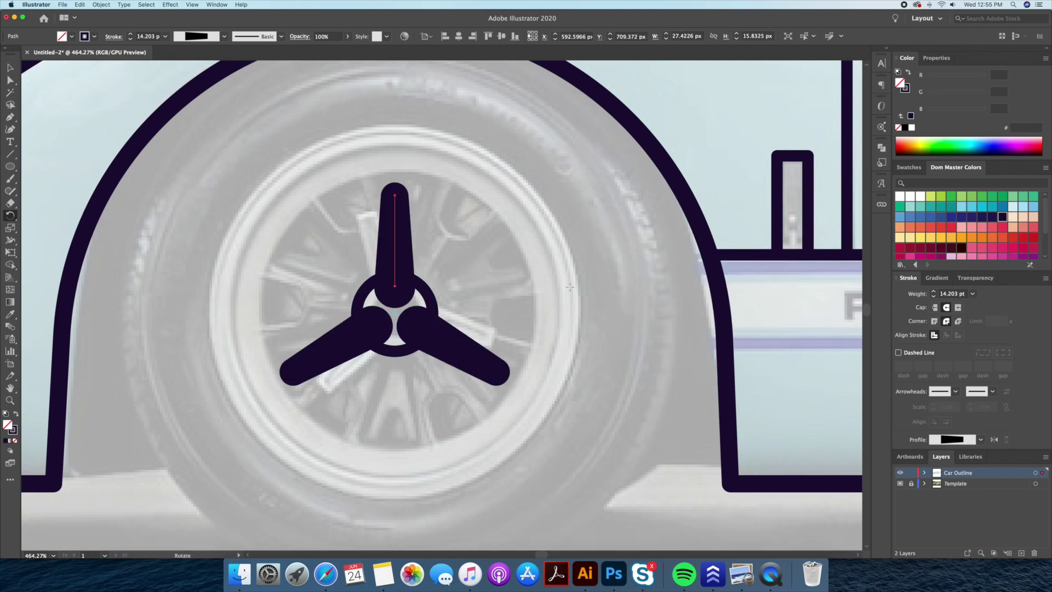
pyautogui.moveTo(433, 383); pyautogui.dragTo(378, 307)
pyautogui.click(102, 5)
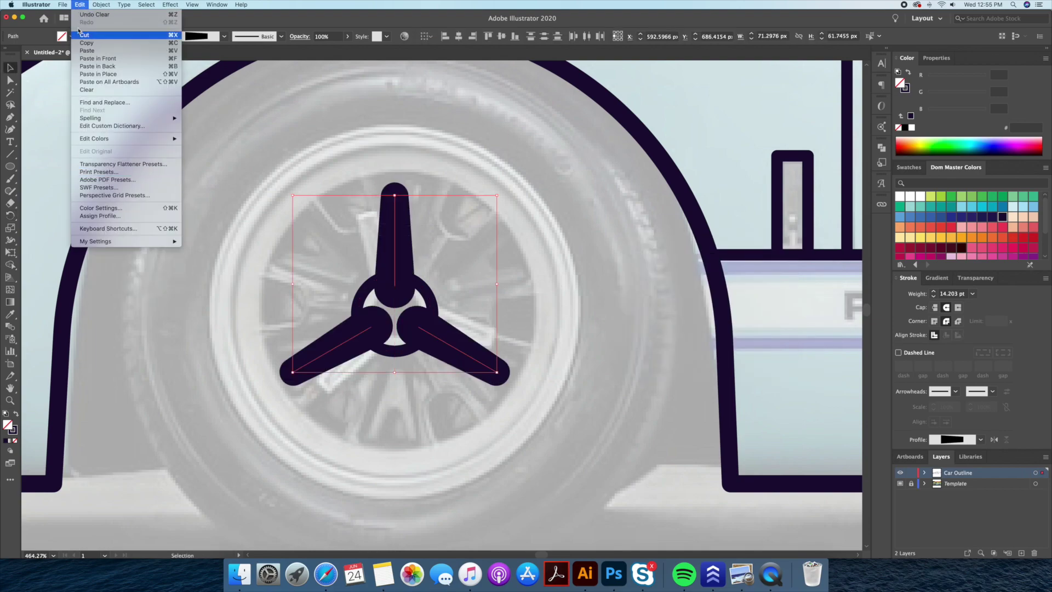
pyautogui.click(202, 208)
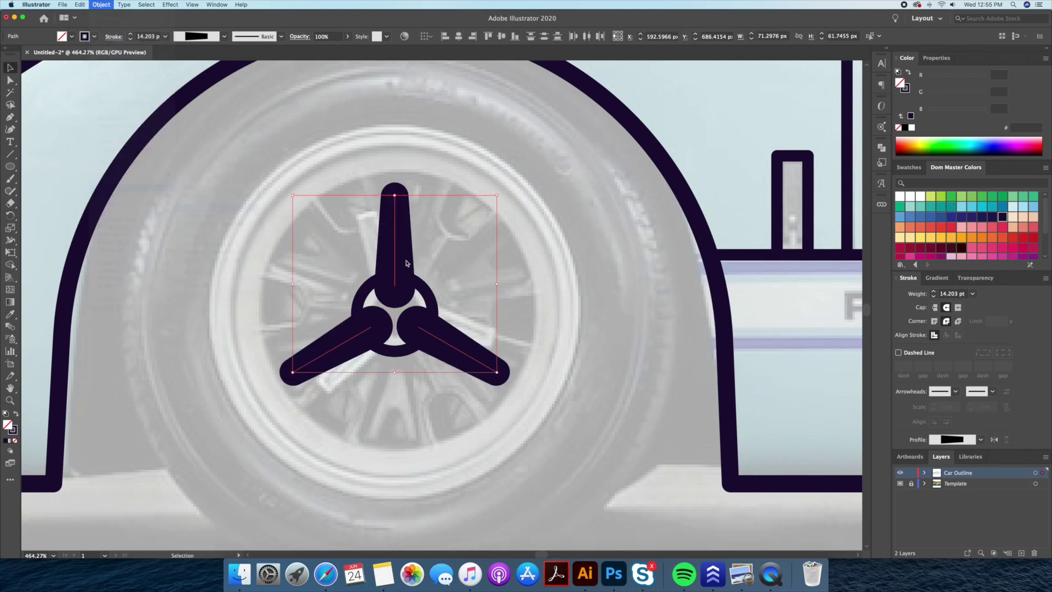
pyautogui.keyDown('shift'); pyautogui.click(427, 297); pyautogui.keyUp('shift')
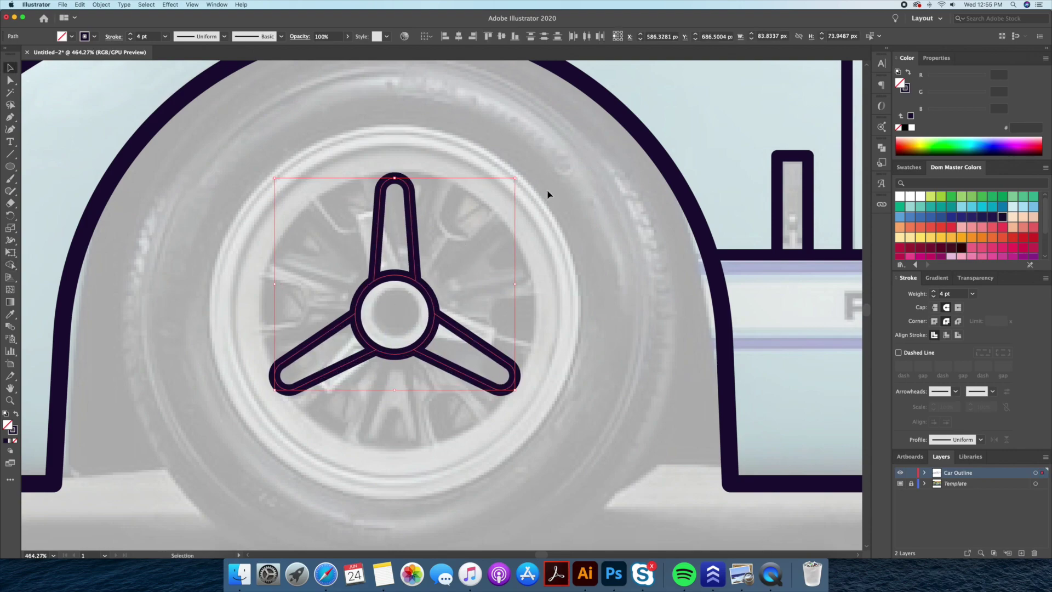
# - Paste a front copy of the hub circle and scale it out into the rim ring
pyautogui.click(432, 299)
pyautogui.hotkey('ctrl', 'c')
pyautogui.hotkey('ctrl', 'f')
pyautogui.moveTo(435, 274); pyautogui.dragTo(558, 180)
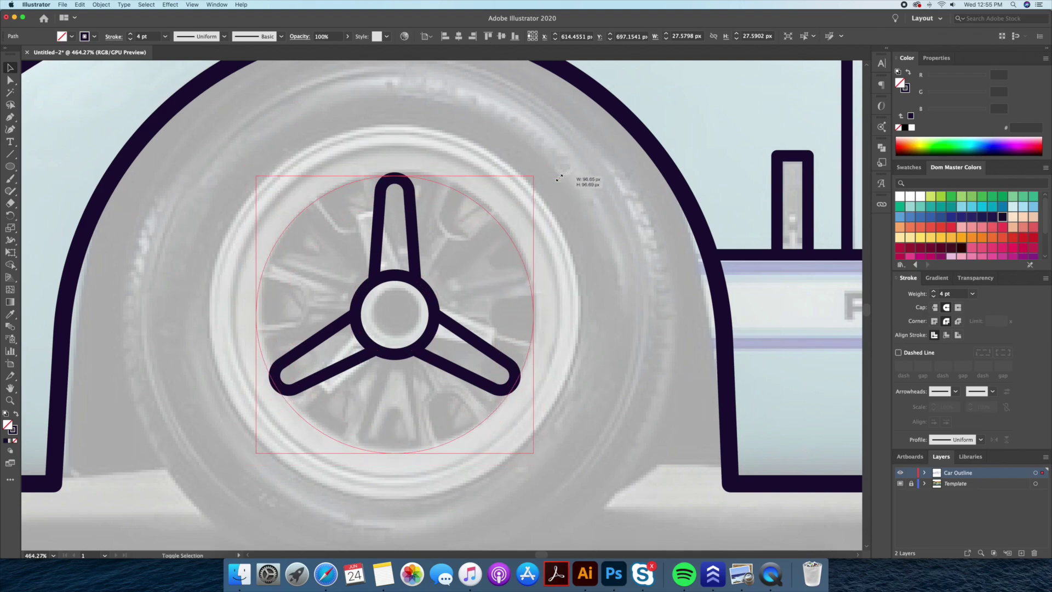
pyautogui.moveTo(558, 181); pyautogui.dragTo(616, 132)
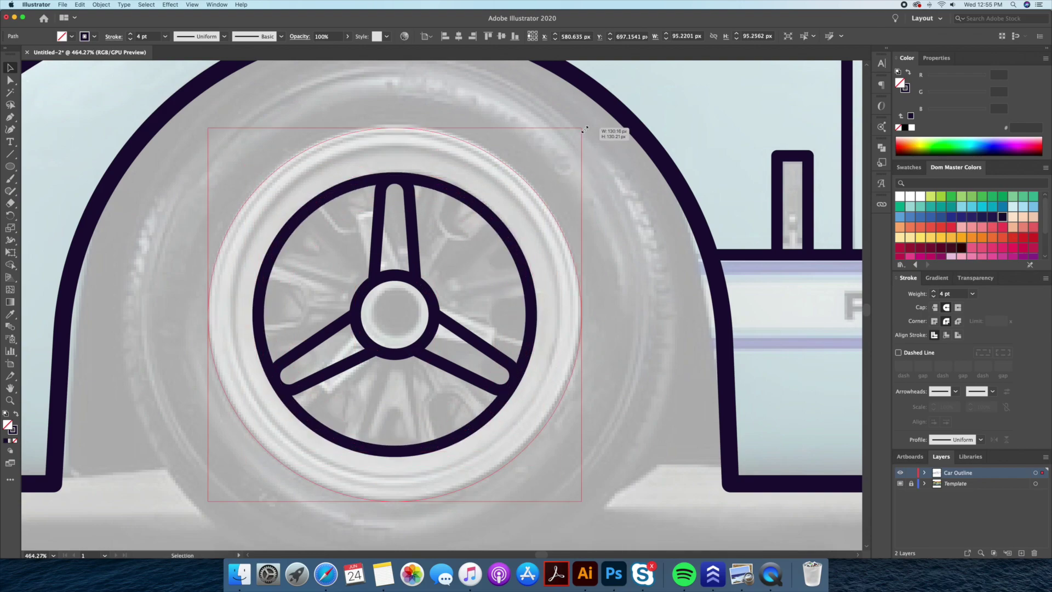
pyautogui.press('a')
pyautogui.scroll(-5, 575, 215)
# - Duplicate the ring and enlarge the copy into the outer tire circle
pyautogui.press('v')
pyautogui.hotkey('ctrl', 'c')
pyautogui.hotkey('ctrl', 'f')
pyautogui.moveTo(585, 169)
pyautogui.mouseDown()
pyautogui.moveTo(642, 137)
pyautogui.moveTo(626, 129)
pyautogui.mouseUp()
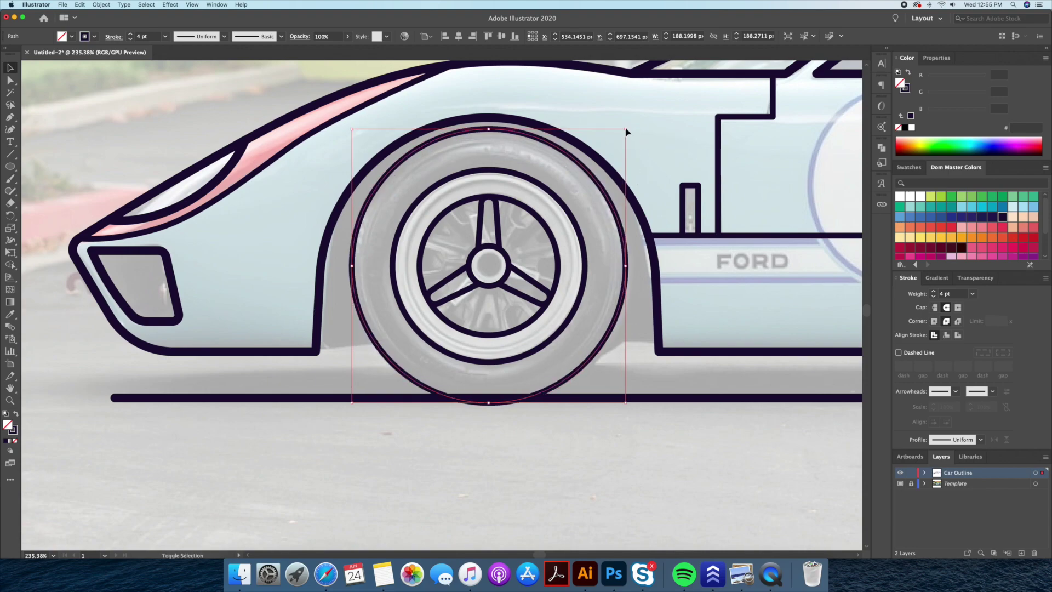
# - Resize the tire circle to the photo and move the ground line up to meet it
pyautogui.moveTo(646, 398); pyautogui.dragTo(645, 430)
pyautogui.click(407, 225)
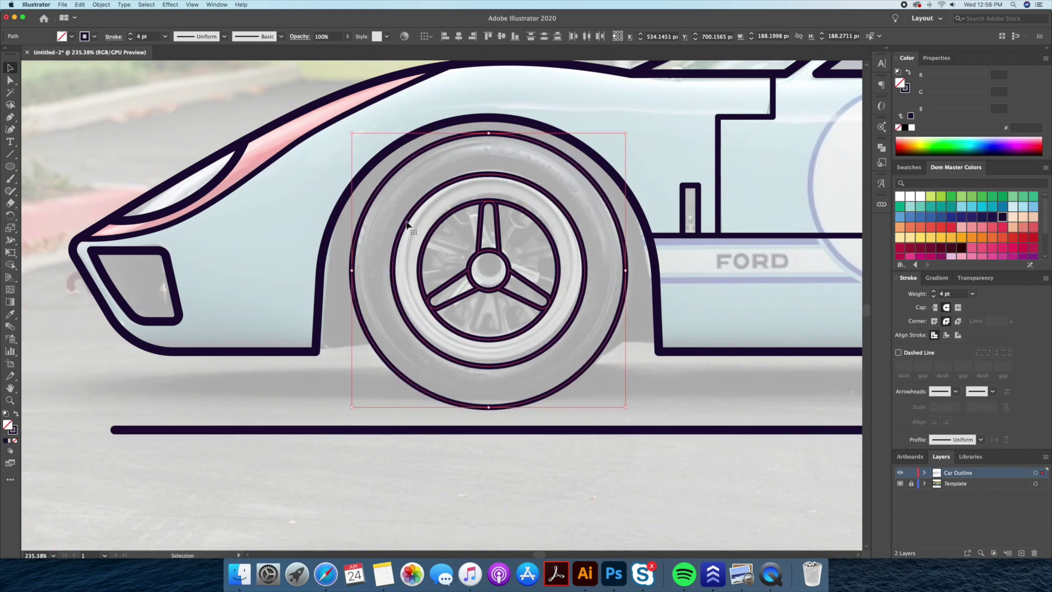
pyautogui.moveTo(625, 128); pyautogui.dragTo(629, 129)
pyautogui.hotkey('ctrl', 'z')
pyautogui.moveTo(575, 430)
pyautogui.mouseDown()
pyautogui.moveTo(570, 406)
pyautogui.moveTo(493, 433)
pyautogui.mouseUp()
pyautogui.press('z')
pyautogui.click(900, 483)
# - Give the hub circle a solid dark fill
pyautogui.moveTo(444, 344)
pyautogui.mouseDown()
pyautogui.moveTo(496, 344)
pyautogui.moveTo(484, 326)
pyautogui.mouseUp()
pyautogui.press('v')
pyautogui.click(456, 325)
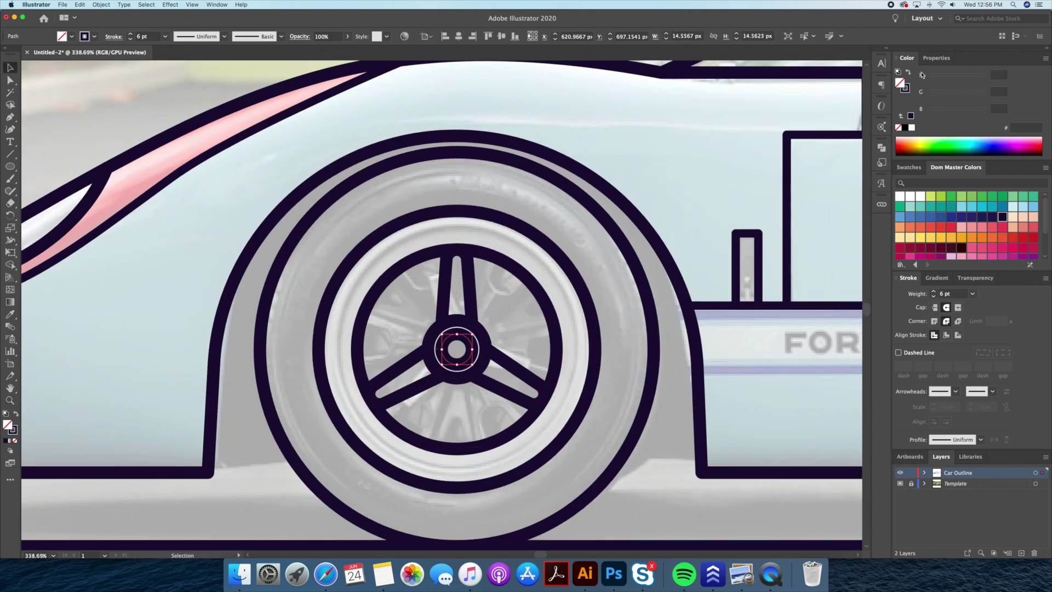
pyautogui.hotkey('shift', 'x')
pyautogui.click(526, 312)
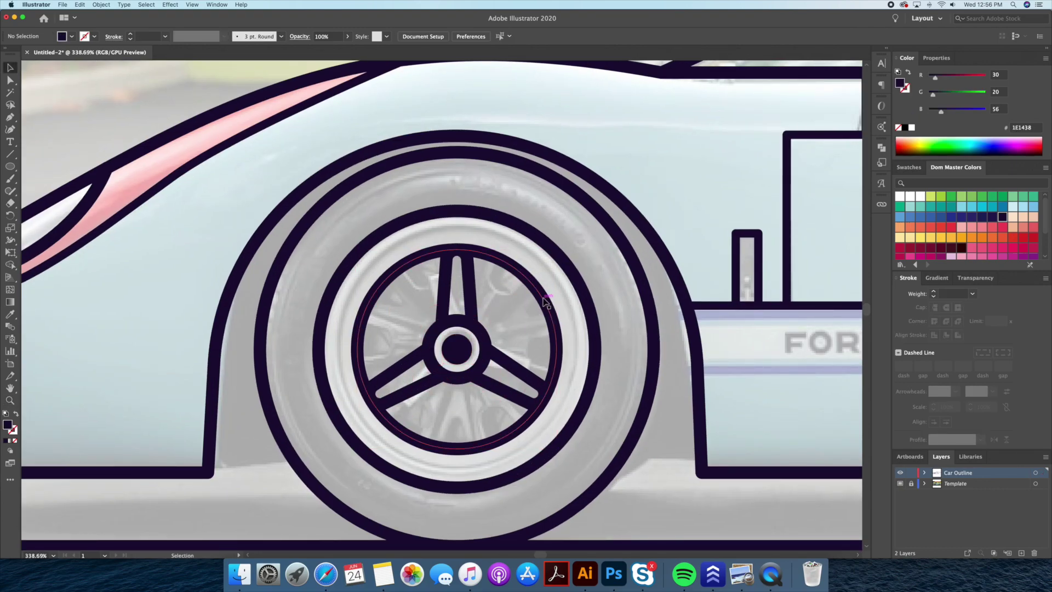
# - In isolation mode, rotate-copy a vertical line to fill the rim with radial spokes
pyautogui.doubleClick(546, 300)
pyautogui.click(457, 249)
pyautogui.click(457, 450)
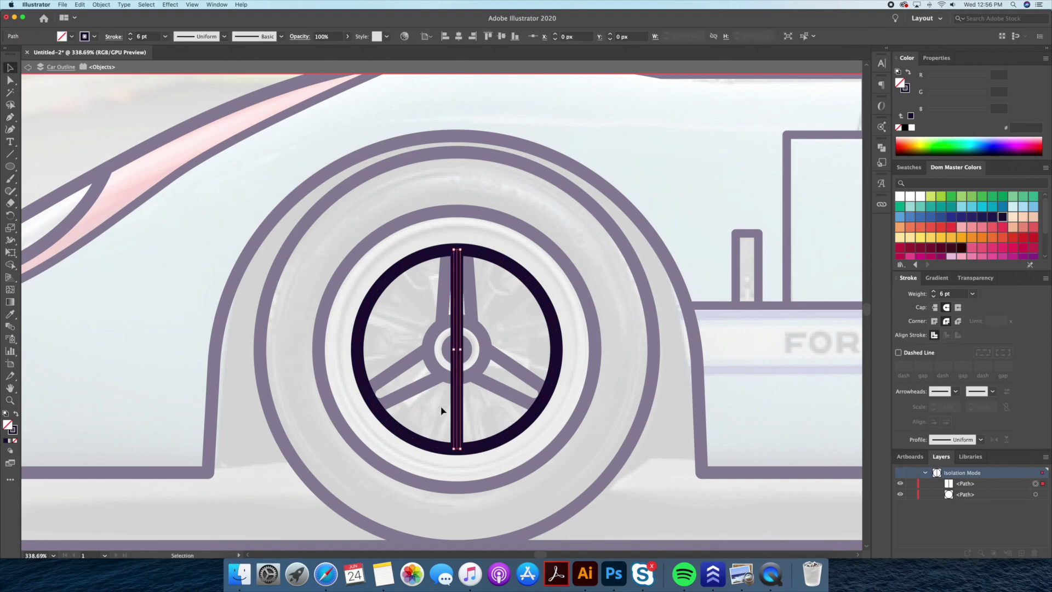
pyautogui.press('v')
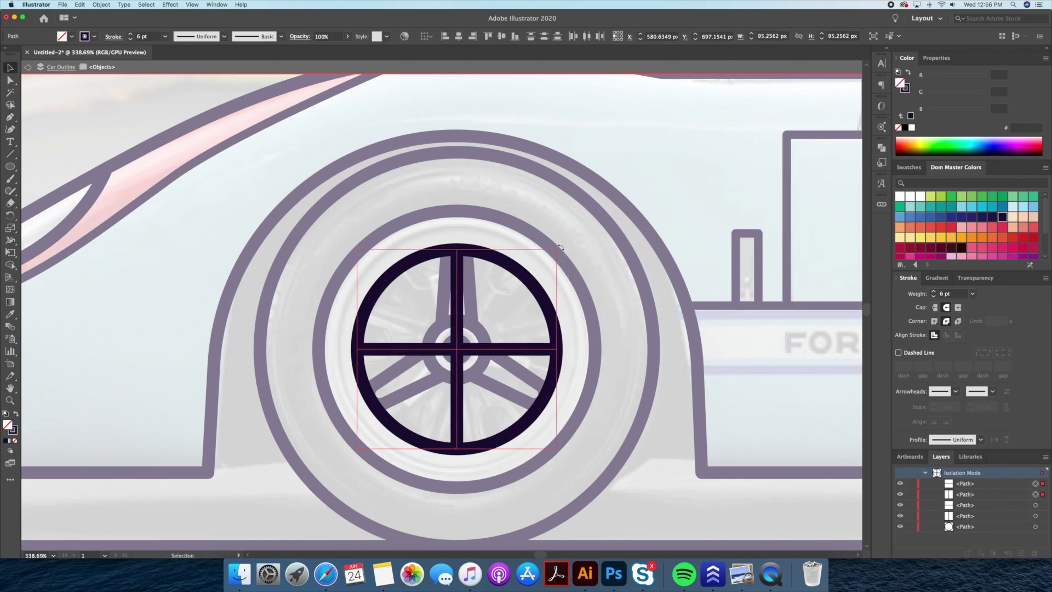
pyautogui.moveTo(560, 248); pyautogui.dragTo(487, 234)
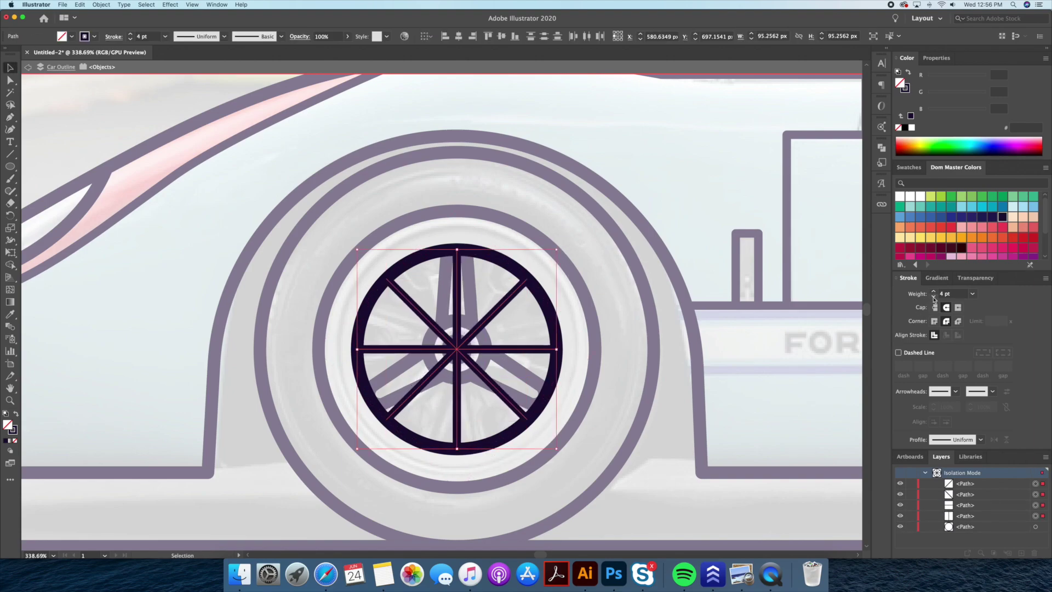
pyautogui.moveTo(554, 246); pyautogui.dragTo(503, 238)
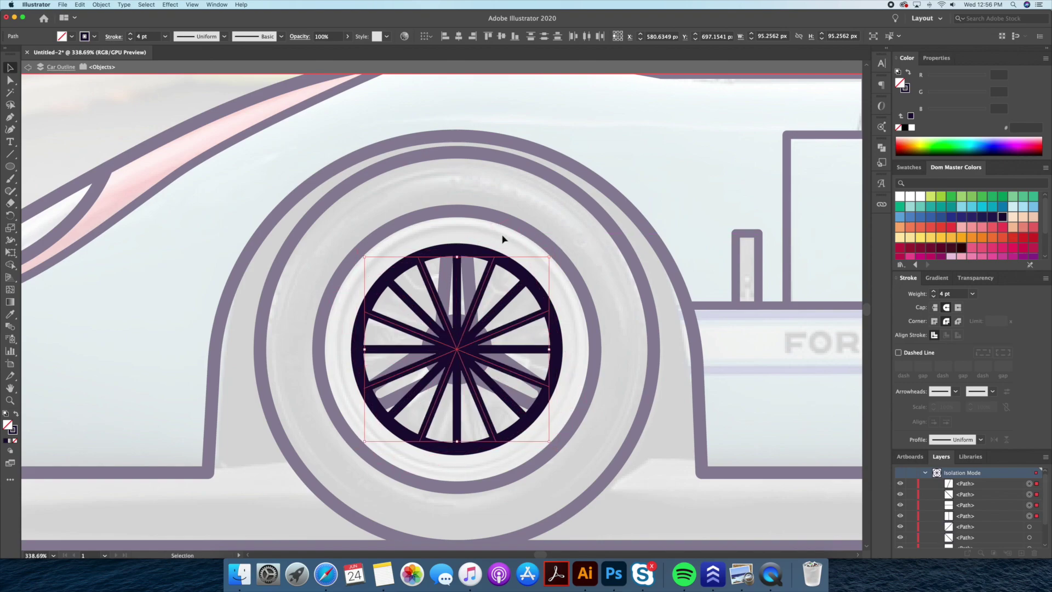
pyautogui.doubleClick(596, 265)
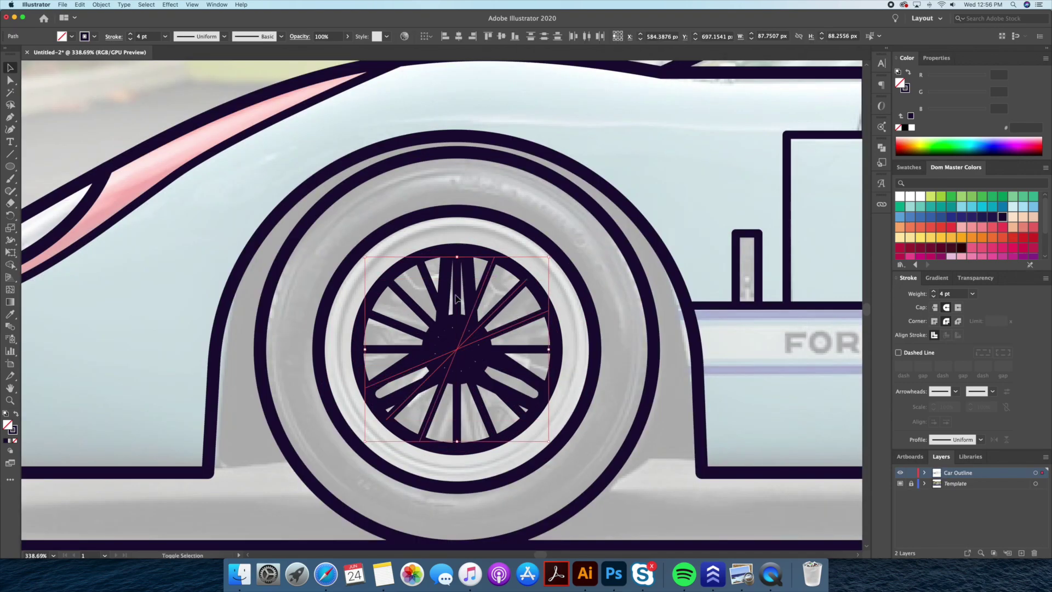
# - Fill the three main spokes white, restore the hub's dark outline, and hide the template
pyautogui.keyDown('shift'); pyautogui.click(399, 351); pyautogui.keyUp('shift')
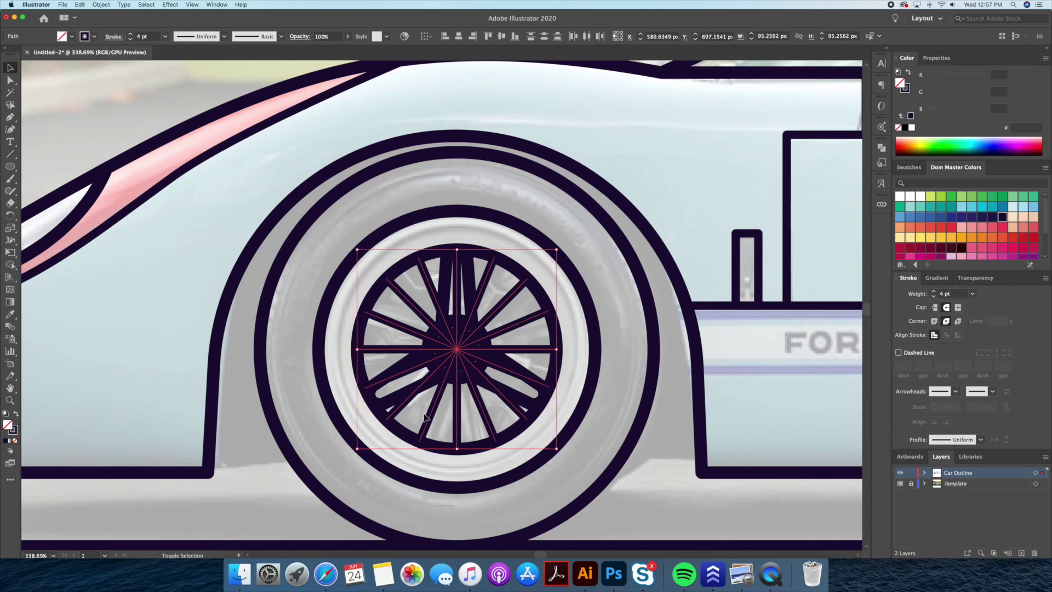
pyautogui.click(456, 349)
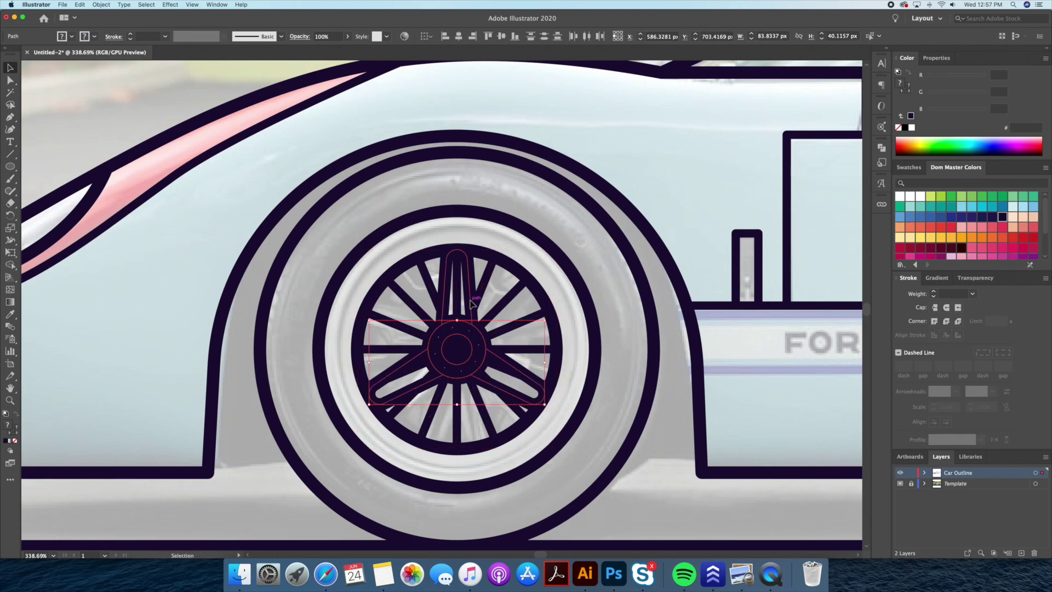
pyautogui.click(911, 127)
pyautogui.press('a')
pyautogui.click(457, 349)
pyautogui.press('i')
pyautogui.click(600, 348)
pyautogui.press('super+shift+a')
pyautogui.press('z')
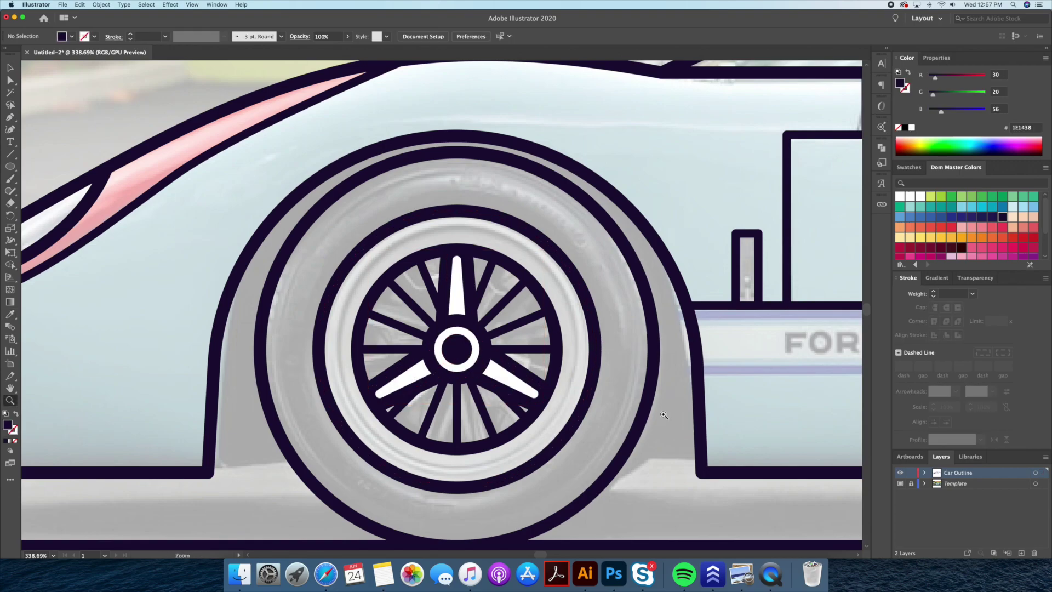
pyautogui.moveTo(351, 378)
pyautogui.mouseDown()
pyautogui.moveTo(295, 382)
pyautogui.moveTo(582, 324)
pyautogui.moveTo(495, 477)
pyautogui.moveTo(505, 458)
pyautogui.mouseUp()
pyautogui.press('super+shift+w')
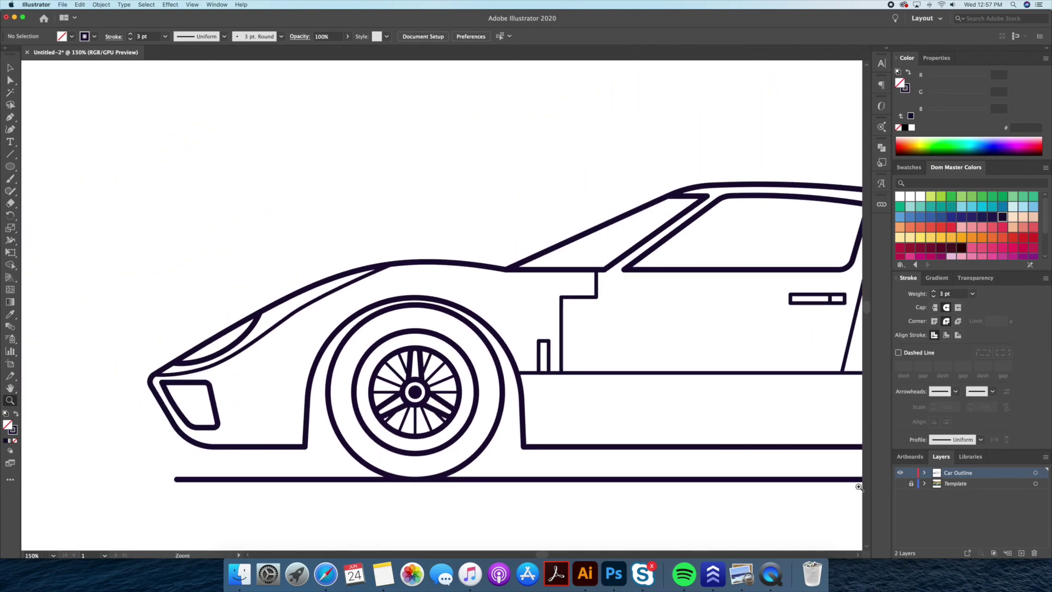
# - Set the tire circle's stroke weight and enlarge the inner tire circle
pyautogui.moveTo(659, 484); pyautogui.dragTo(712, 482)
pyautogui.press('v')
pyautogui.click(525, 384)
pyautogui.click(934, 295)
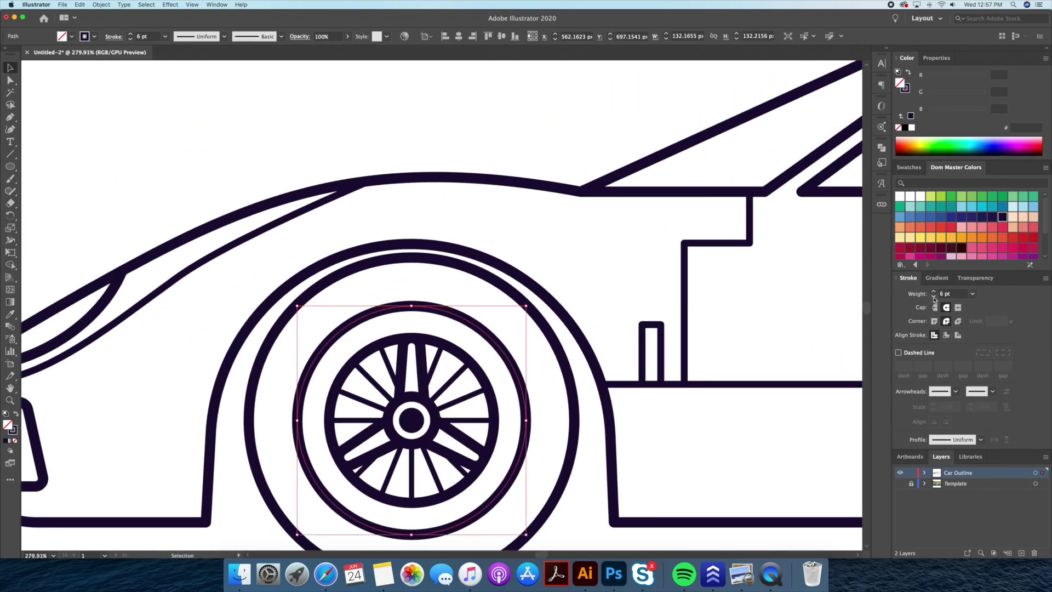
pyautogui.moveTo(527, 305); pyautogui.dragTo(539, 323)
pyautogui.scroll(-3, 601, 509)
pyautogui.scroll(3, 500, 429)
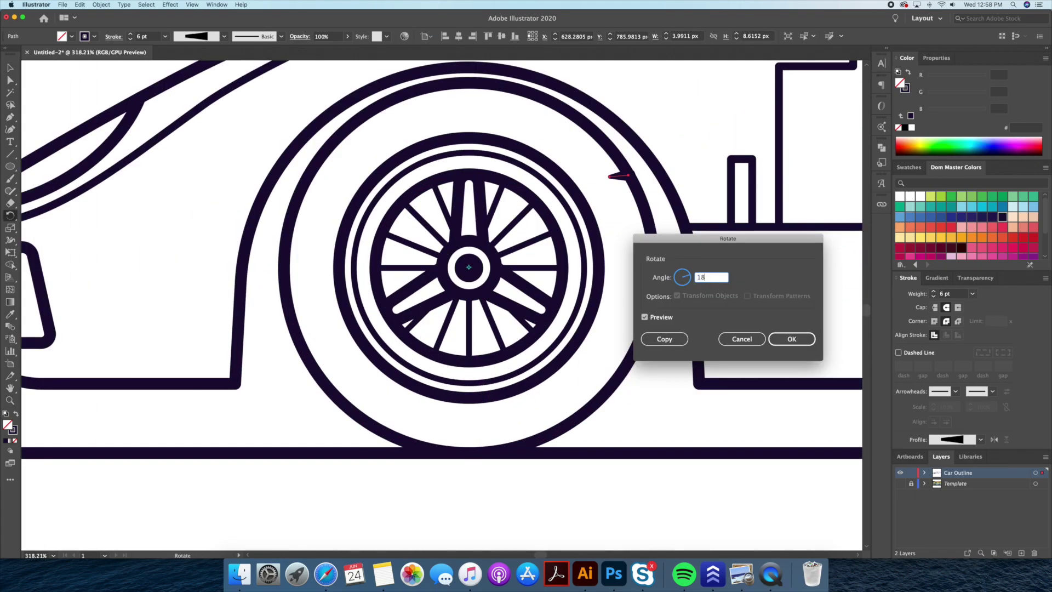
# - Repeat rotated copies of the tread tick around the tire to form the notched tread
pyautogui.press('Escape')
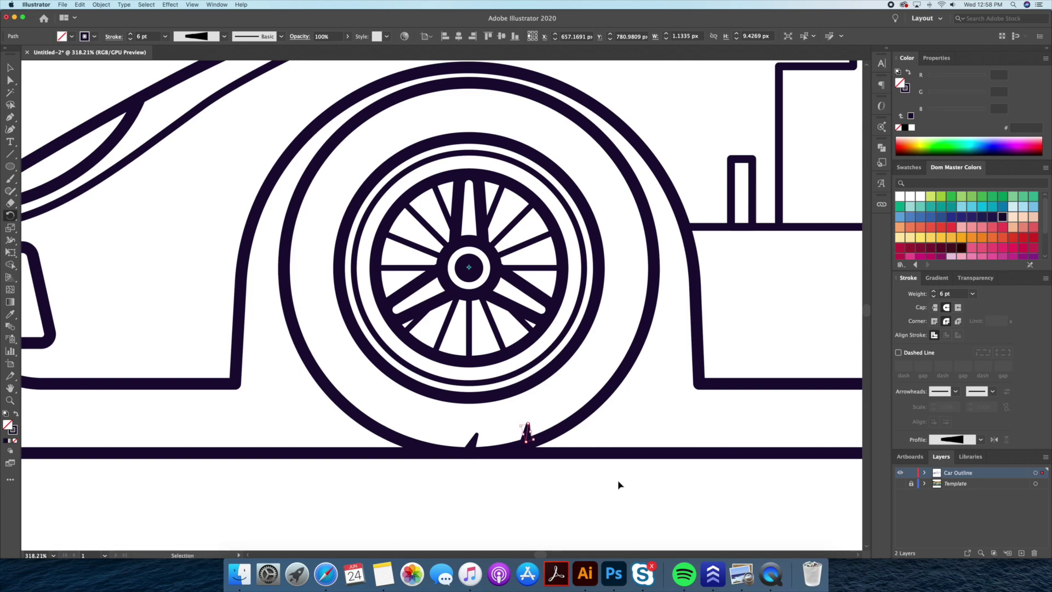
pyautogui.hotkey('ctrl', 'd')
pyautogui.hotkey('ctrl', 'd')
pyautogui.hotkey('ctrl', 'd')
pyautogui.hotkey('ctrl', 'shift', 'a')
pyautogui.press('z')
pyautogui.moveTo(392, 439); pyautogui.dragTo(472, 348)
# - Move the wheel onto a new Tires layer and set the ground line touching the tire
pyautogui.moveTo(477, 390); pyautogui.dragTo(478, 441)
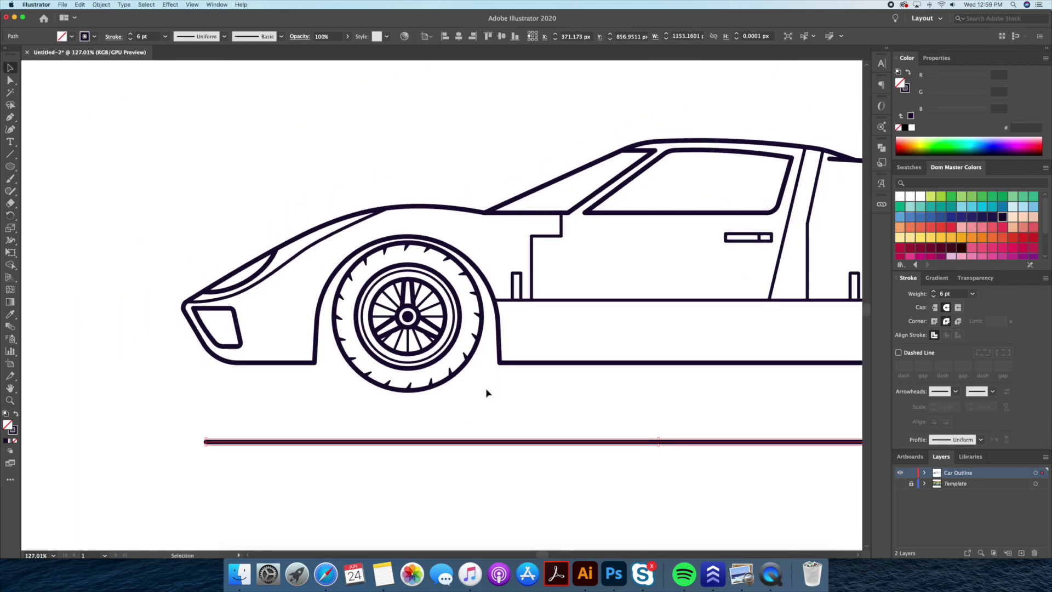
pyautogui.hotkey('ctrl', 'shift', 'a')
pyautogui.moveTo(320, 401); pyautogui.dragTo(319, 399)
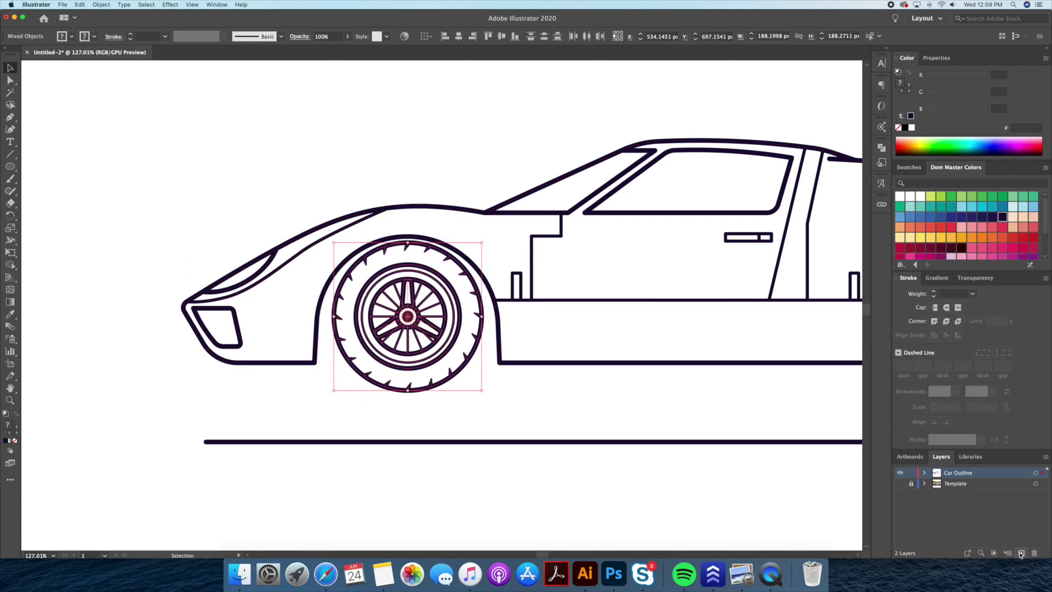
pyautogui.moveTo(1043, 484); pyautogui.dragTo(1042, 472)
pyautogui.doubleClick(954, 473)
pyautogui.write('Tires')
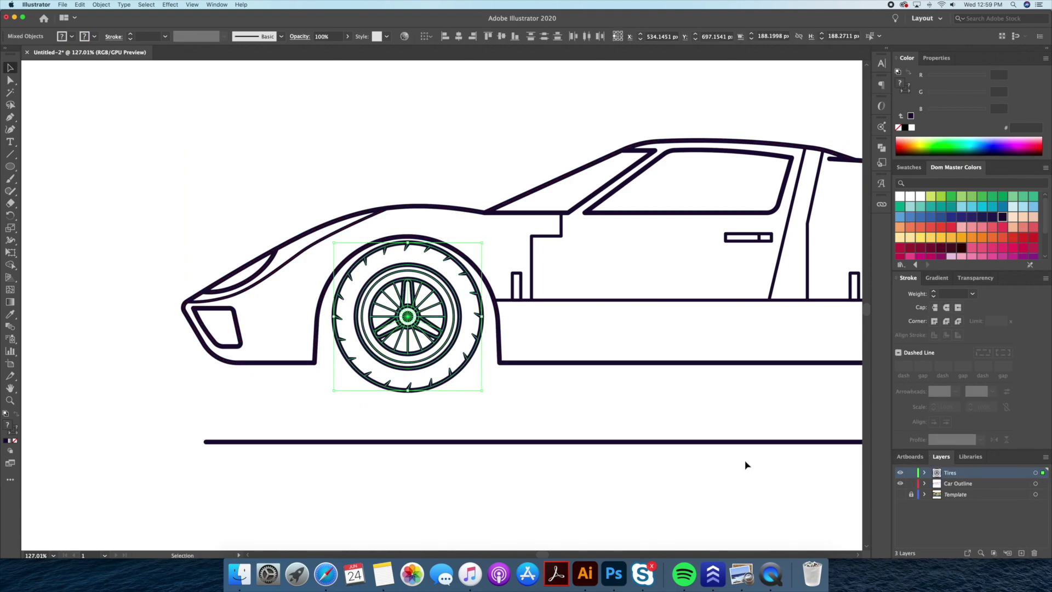
pyautogui.moveTo(463, 442); pyautogui.dragTo(463, 391)
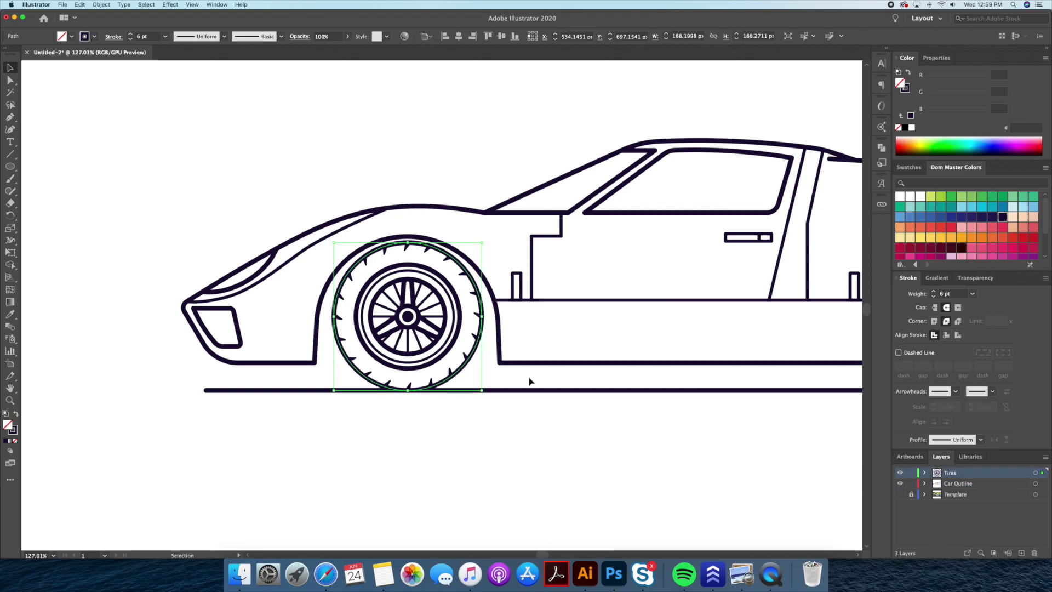
pyautogui.press('super+shift+a')
pyautogui.press('super+0')
# - Copy the front wheel into the rear arch, shrink it slightly, and hide the reference photo
pyautogui.moveTo(459, 452); pyautogui.dragTo(417, 447)
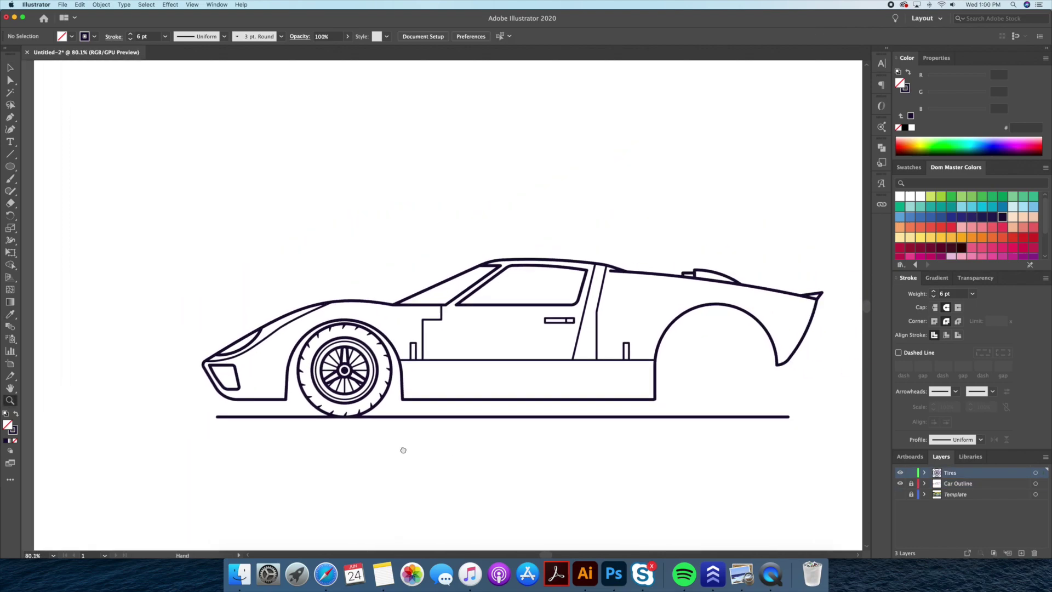
pyautogui.moveTo(344, 367); pyautogui.dragTo(712, 367)
pyautogui.scroll(3, 595, 366)
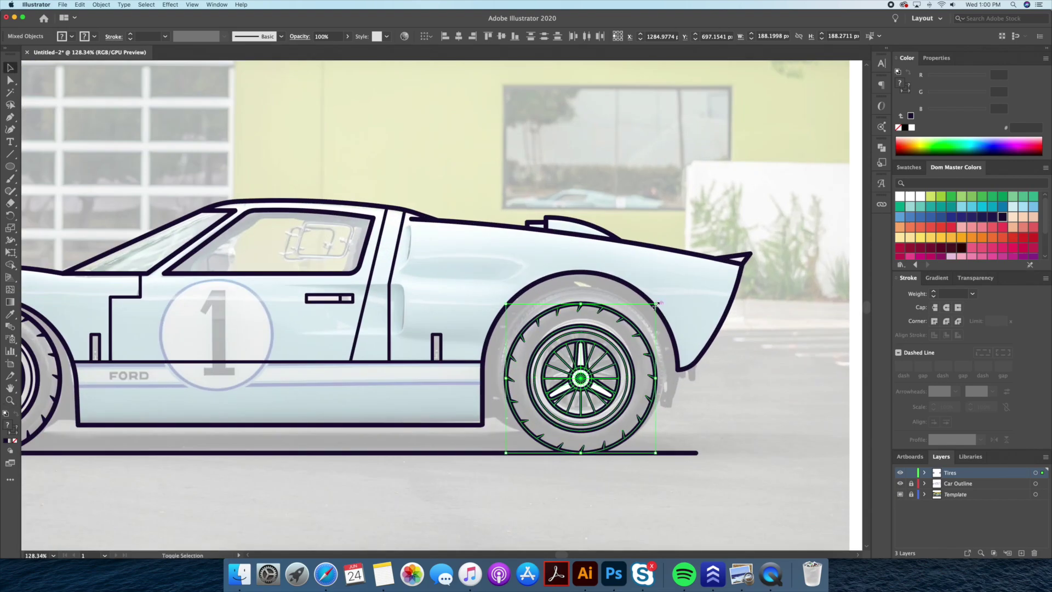
pyautogui.moveTo(669, 293); pyautogui.dragTo(668, 303)
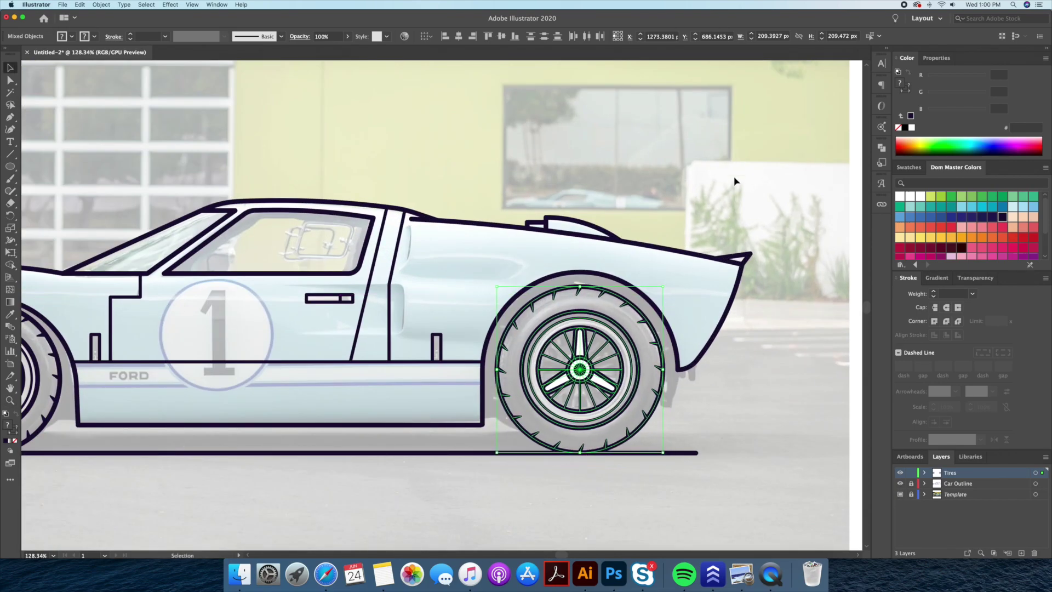
pyautogui.hotkey('ctrl', 'shift', 'a')
pyautogui.hotkey('ctrl', '0')
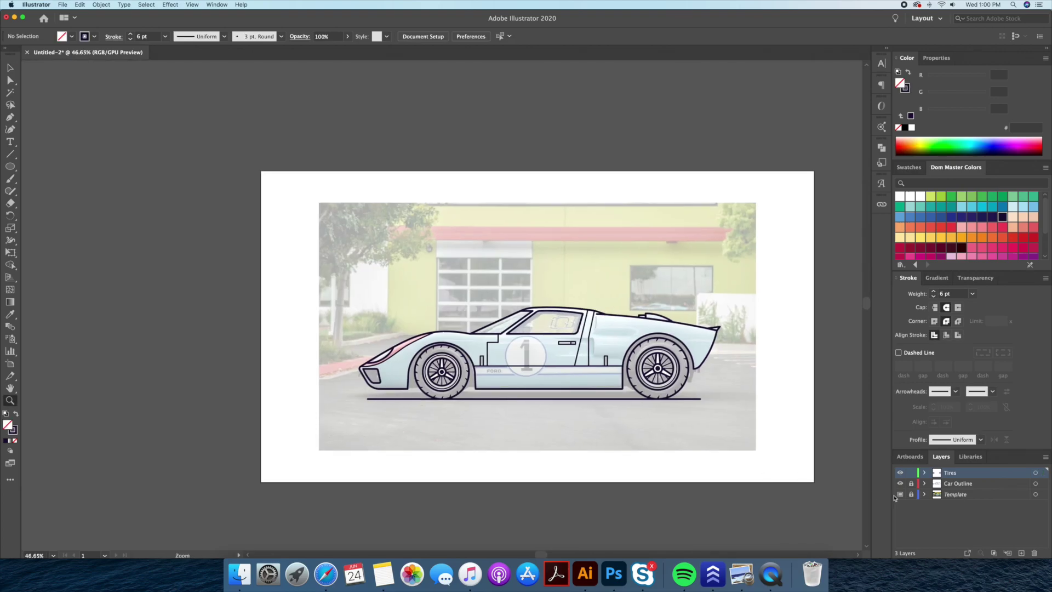
pyautogui.click(899, 494)
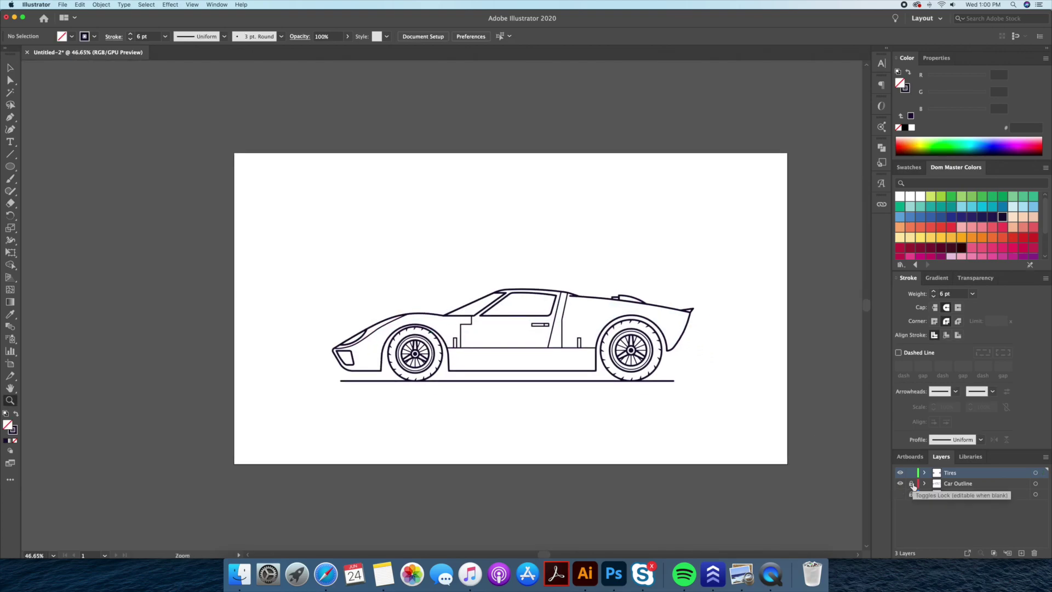
pyautogui.moveTo(411, 350); pyautogui.dragTo(450, 380)
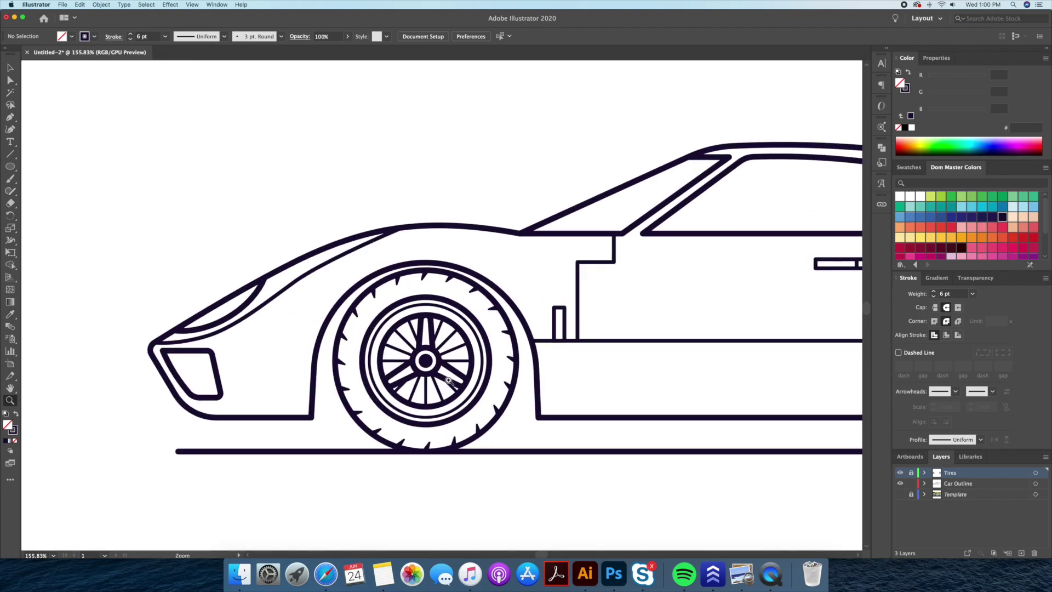
# - Draw an angular closed fender outline around the front wheel arch with the Pen tool
pyautogui.press('super+a')
pyautogui.press('p')
pyautogui.click(538, 417)
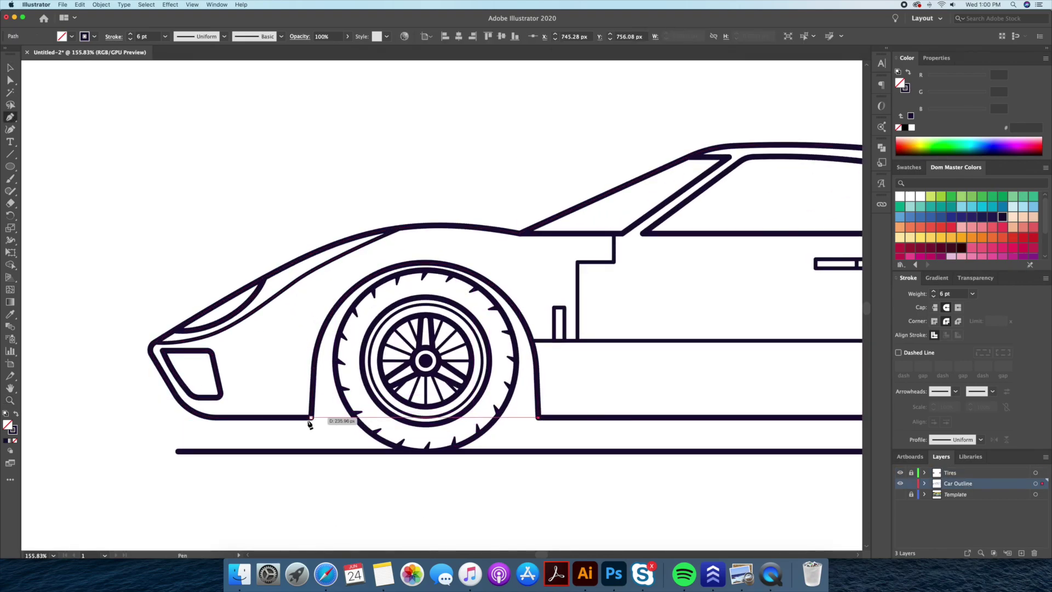
pyautogui.click(310, 417)
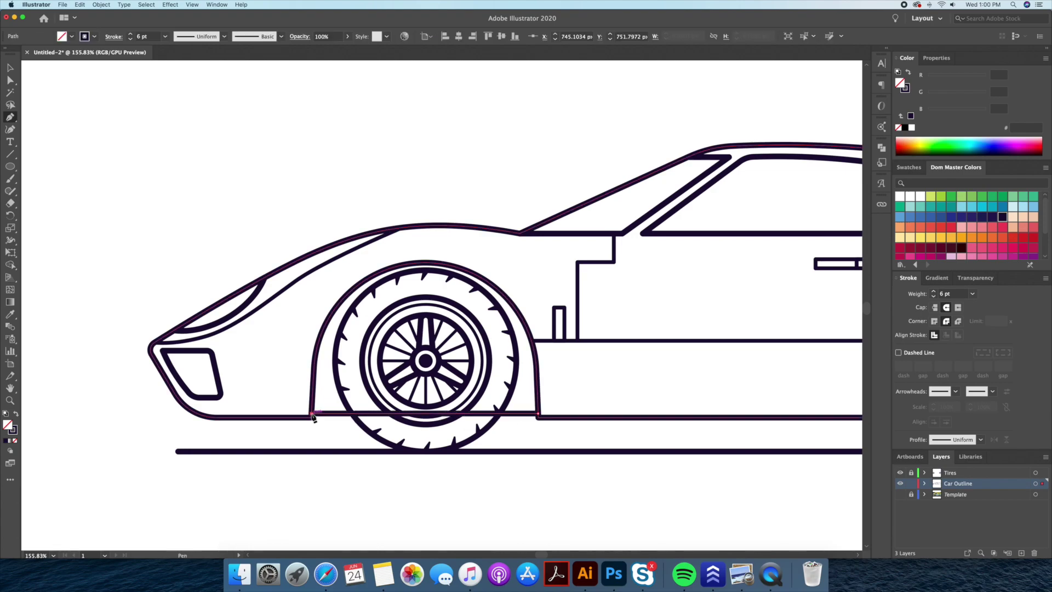
pyautogui.click(296, 325)
pyautogui.click(389, 252)
pyautogui.click(486, 246)
pyautogui.click(559, 270)
pyautogui.click(569, 390)
pyautogui.click(538, 414)
pyautogui.press('v')
pyautogui.click(553, 405)
pyautogui.hscroll(10, 493, 416)
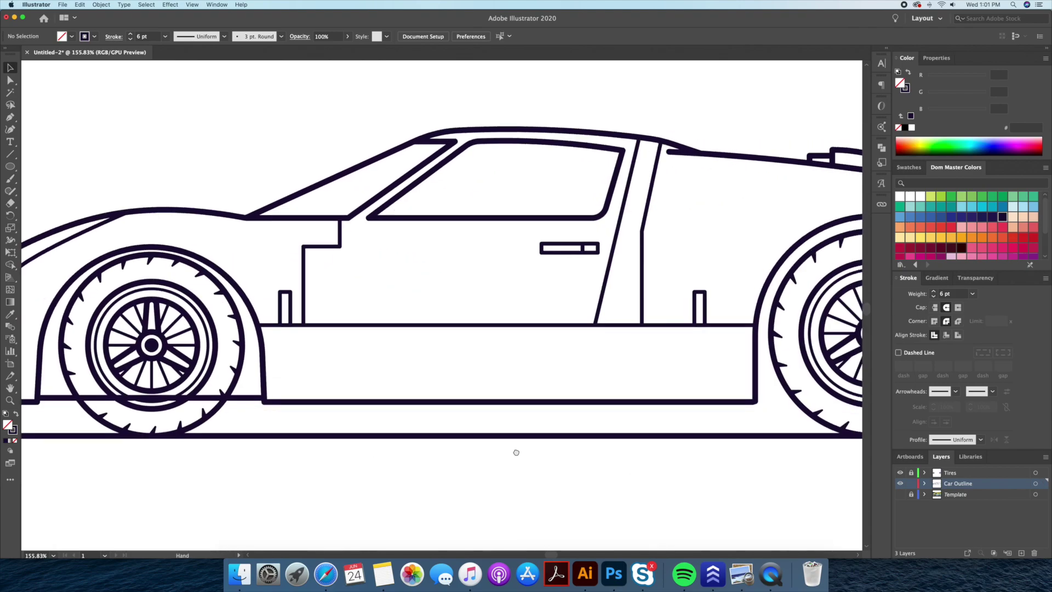
# - Draw an angular closed rear fender outline over the back wheel arch
pyautogui.click(899, 494)
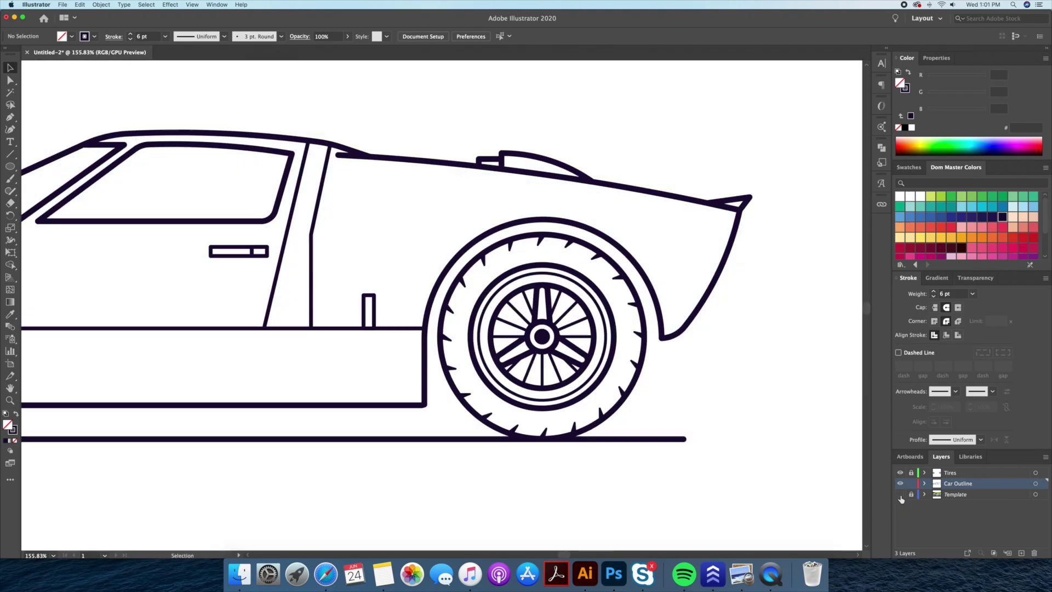
pyautogui.press('p')
pyautogui.click(669, 336)
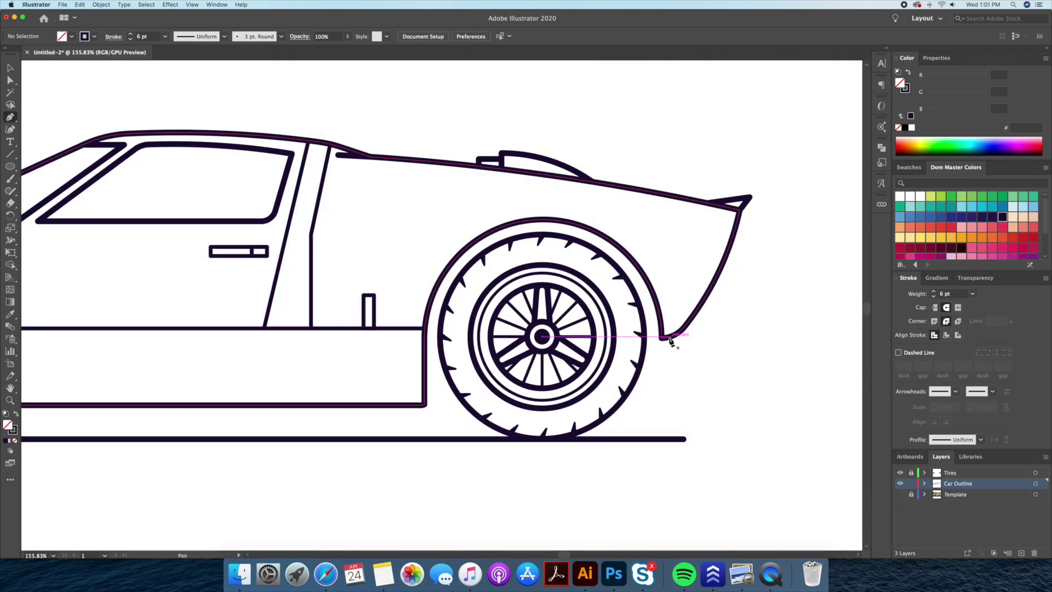
pyautogui.click(671, 373)
pyautogui.click(424, 400)
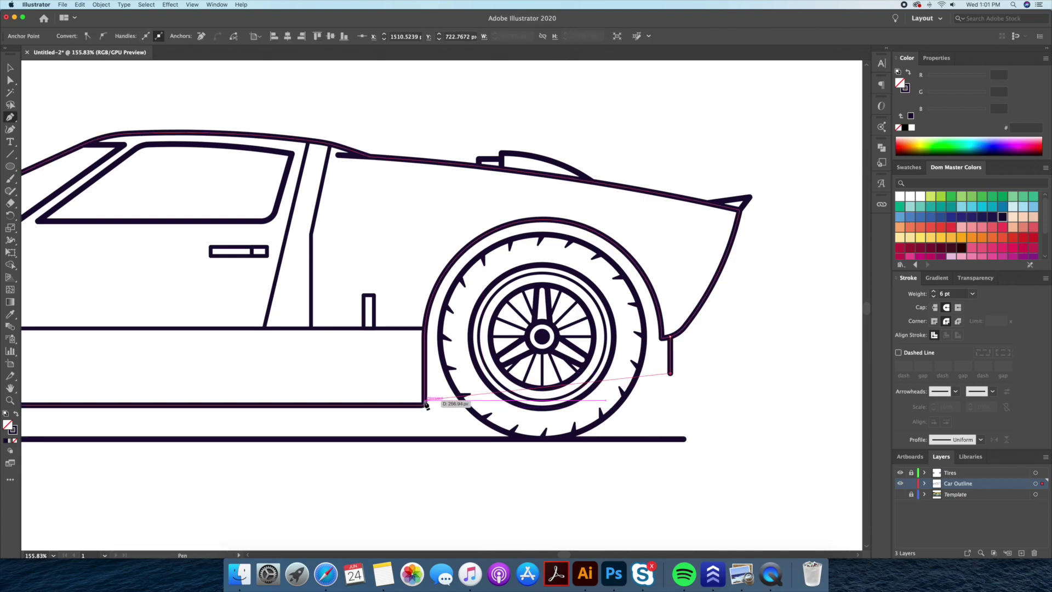
pyautogui.click(393, 400)
pyautogui.click(412, 201)
pyautogui.click(628, 209)
pyautogui.click(667, 254)
pyautogui.click(670, 336)
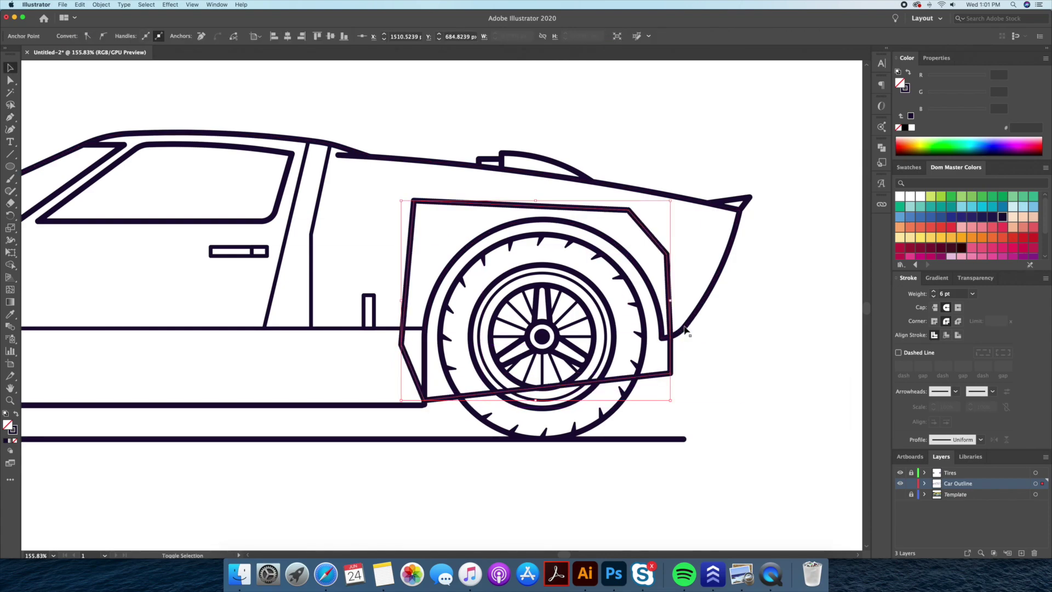
# - Merge the rear fender region into the car outline with Shape Builder, then zoom to the front wheel
pyautogui.press('super+a')
pyautogui.hotkey('shift', 'm')
pyautogui.click(667, 300)
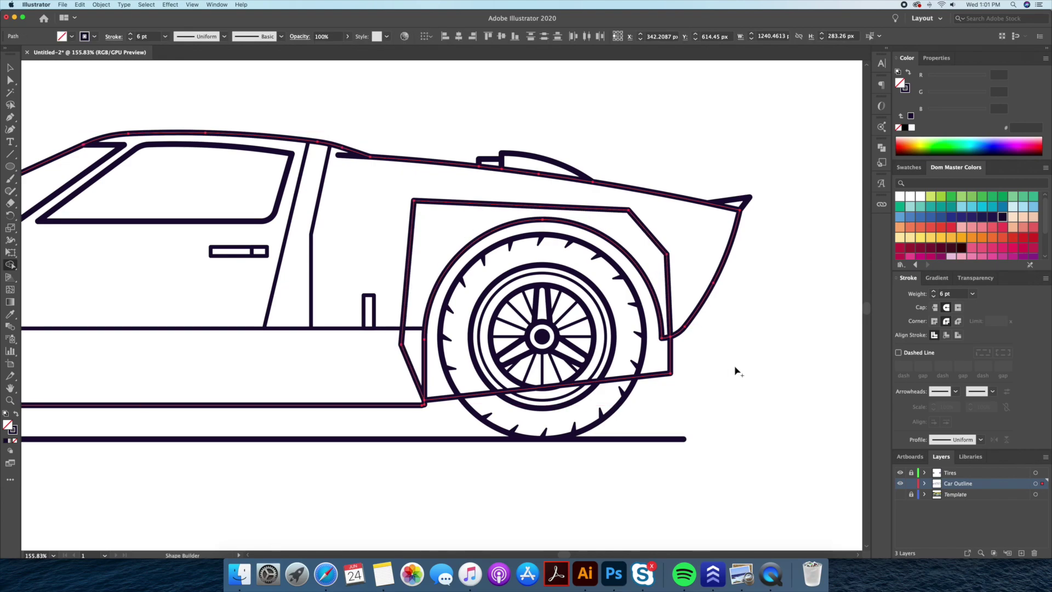
pyautogui.press('v')
pyautogui.press('super+shift+a')
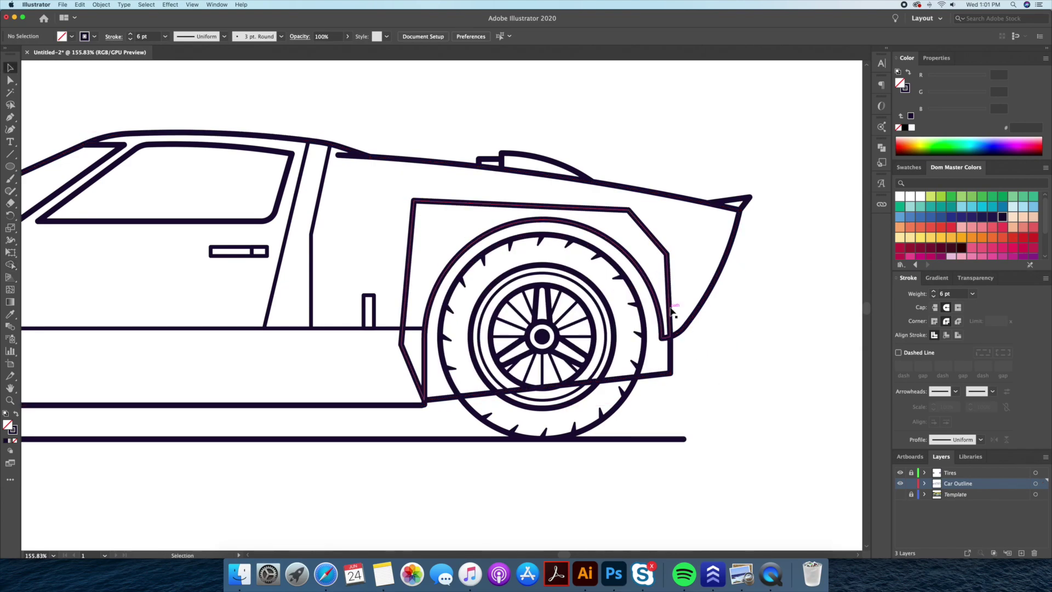
pyautogui.press('z')
pyautogui.press('super+0')
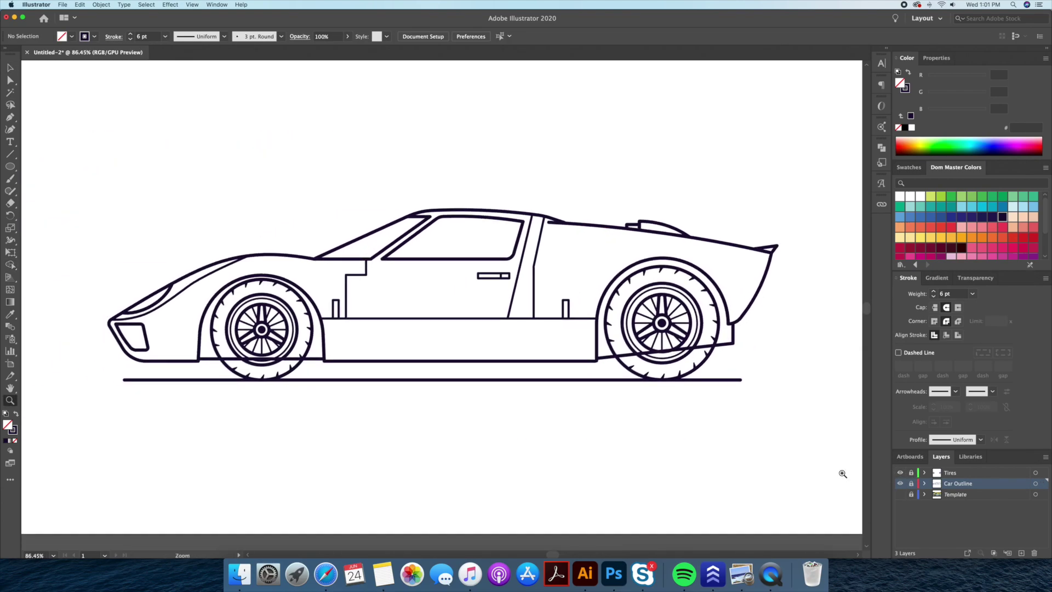
pyautogui.hscroll(-5, 494, 424)
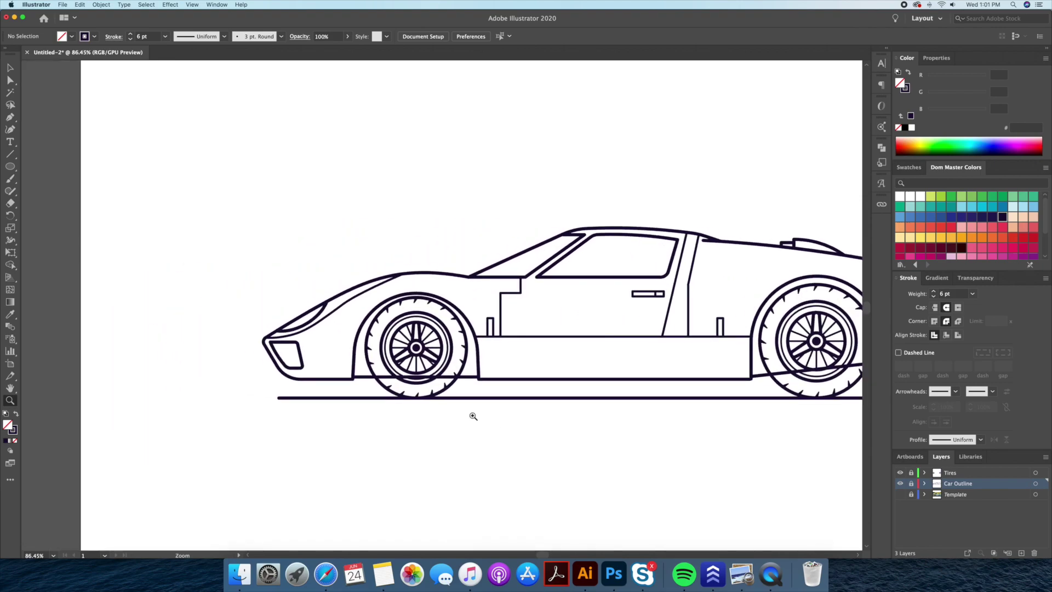
pyautogui.moveTo(474, 417); pyautogui.dragTo(548, 419)
pyautogui.press('v')
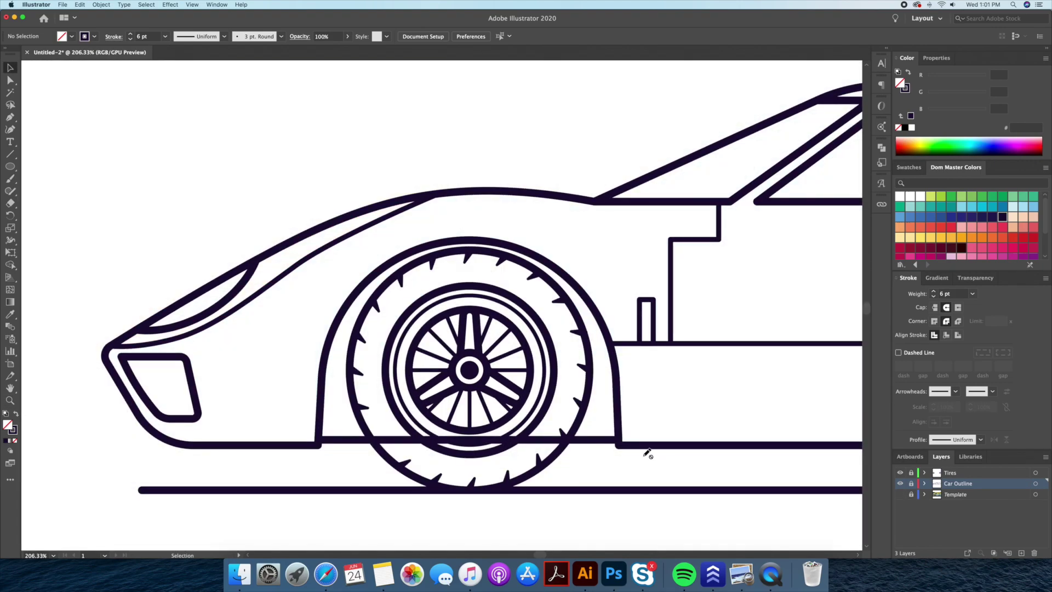
# - Unlock the Tires layer and give the wheel spokes a light grey E6E6E6 fill with no stroke
pyautogui.moveTo(900, 484); pyautogui.dragTo(900, 494)
pyautogui.click(900, 472)
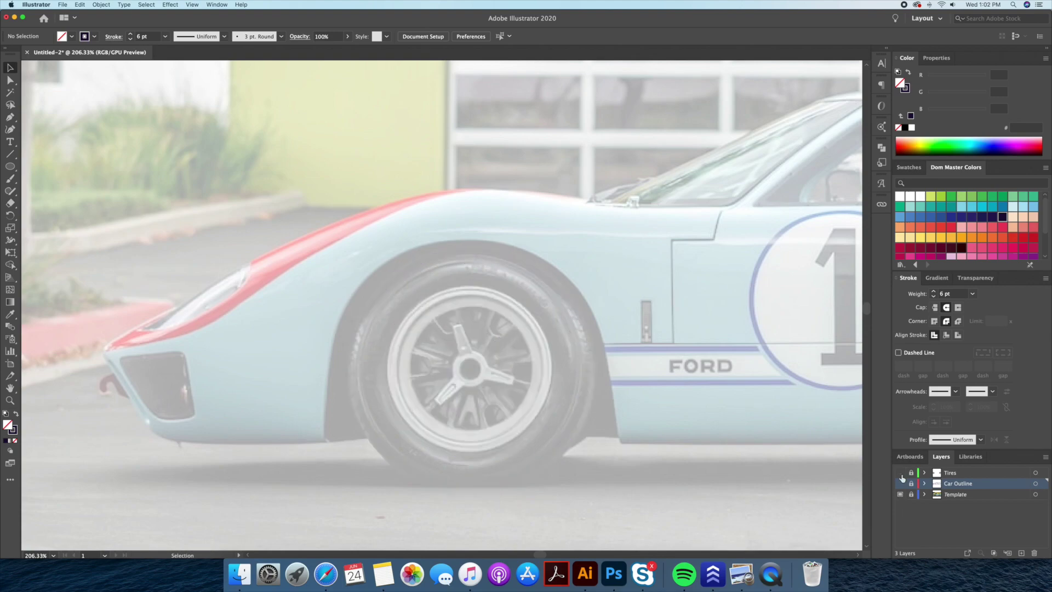
pyautogui.click(910, 472)
pyautogui.click(576, 432)
pyautogui.scroll(3, 474, 340)
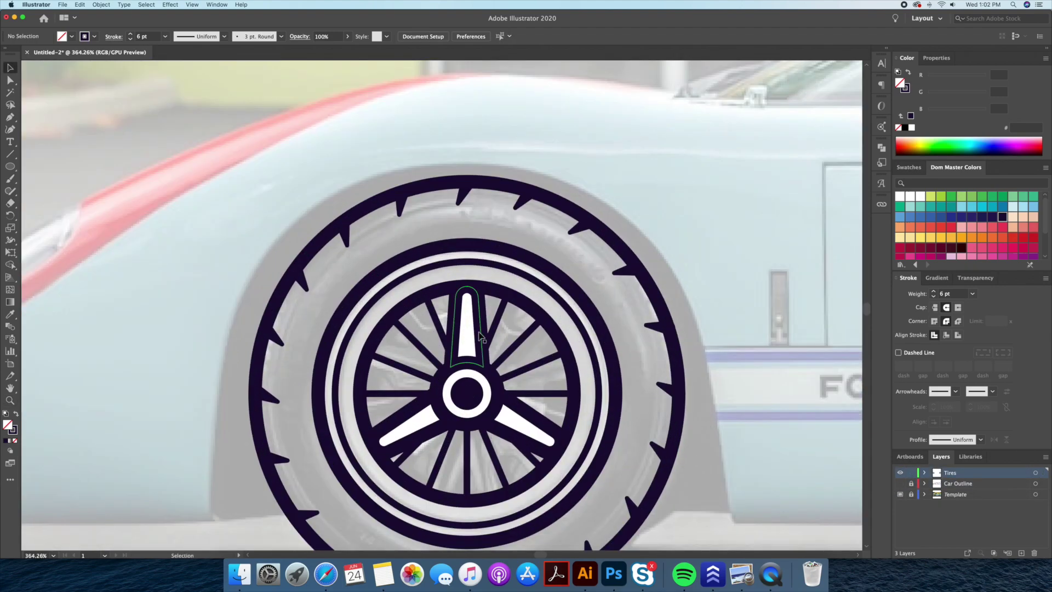
pyautogui.click(466, 412)
pyautogui.click(898, 126)
pyautogui.keyDown('shift'); pyautogui.click(530, 417); pyautogui.keyUp('shift')
pyautogui.click(909, 76)
pyautogui.click(909, 167)
pyautogui.click(970, 222)
pyautogui.scroll(-3, 711, 329)
pyautogui.click(716, 482)
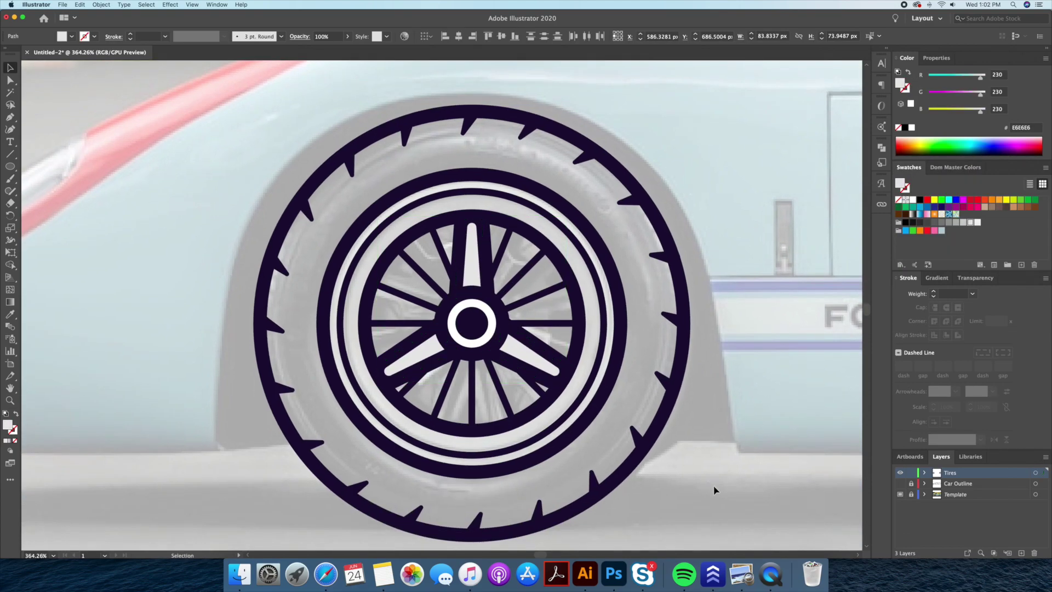
# - Fill the inner wheel circle with mid grey
pyautogui.click(505, 317)
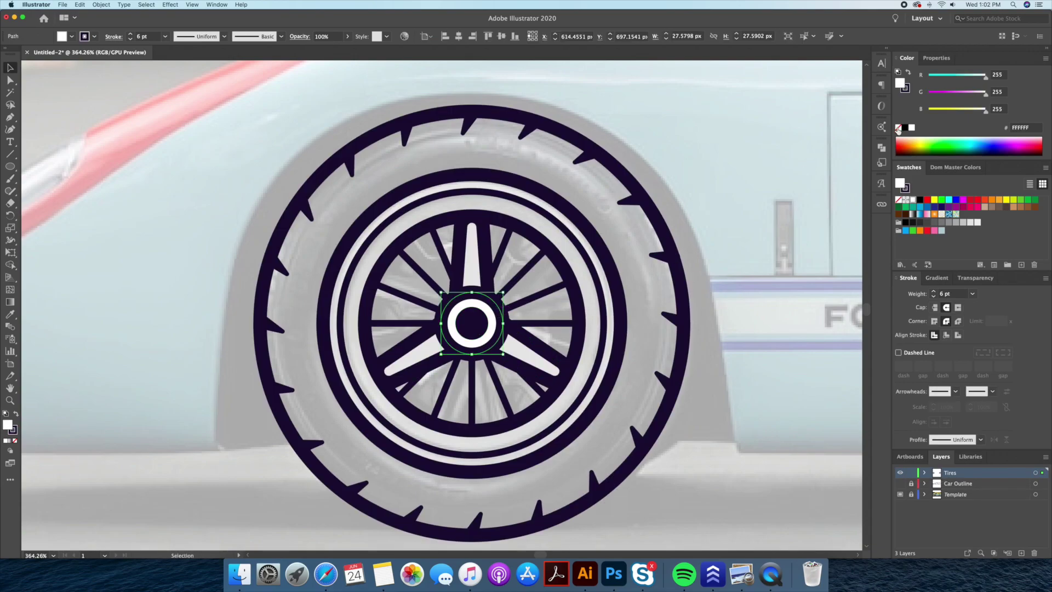
pyautogui.press('/')
pyautogui.hotkey('ctrl', 'z')
pyautogui.click(578, 299)
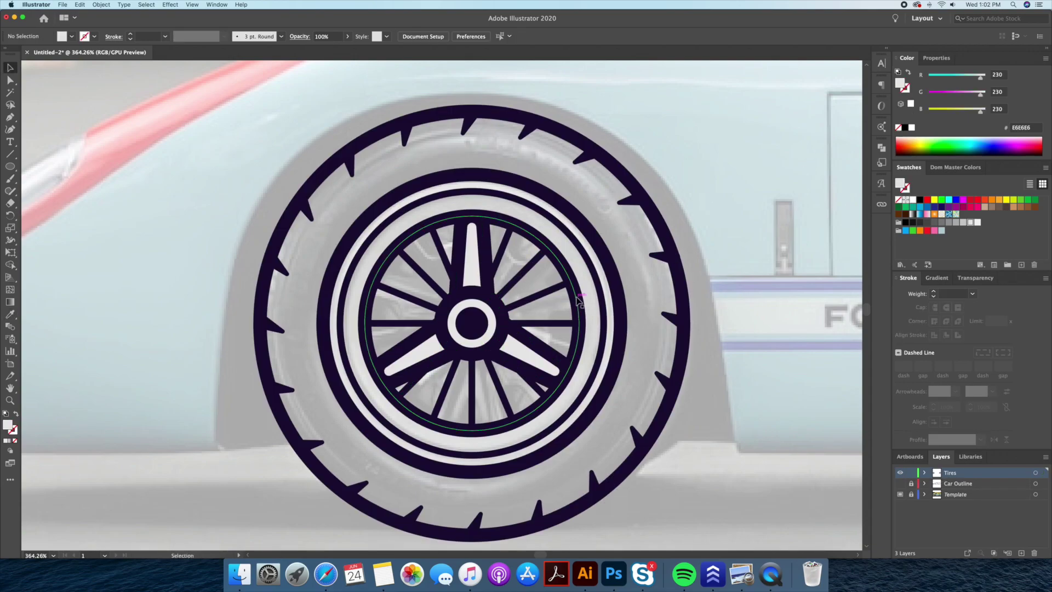
pyautogui.click(908, 72)
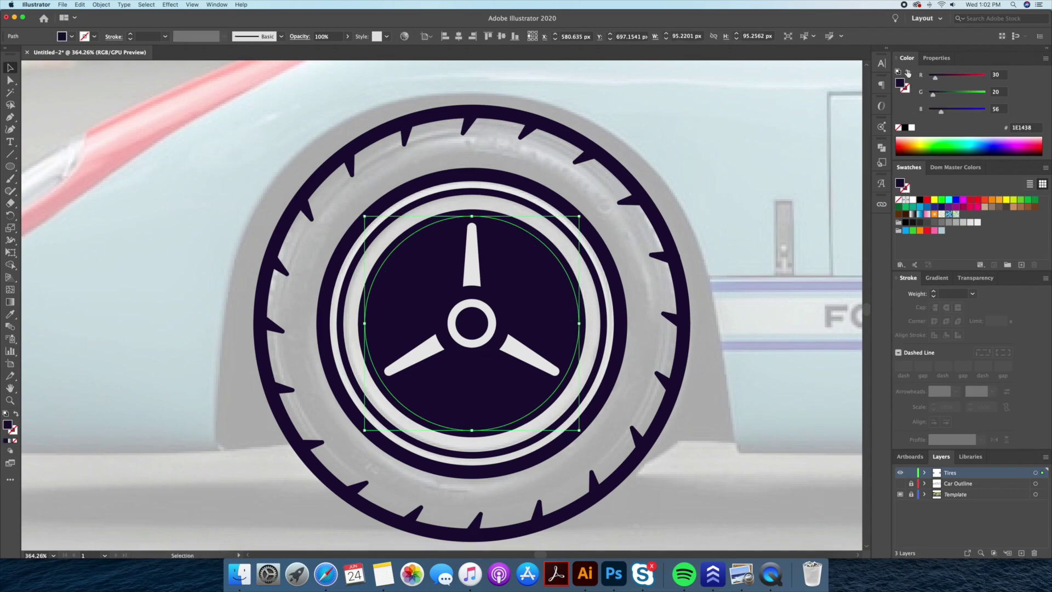
pyautogui.click(955, 223)
pyautogui.doubleClick(546, 310)
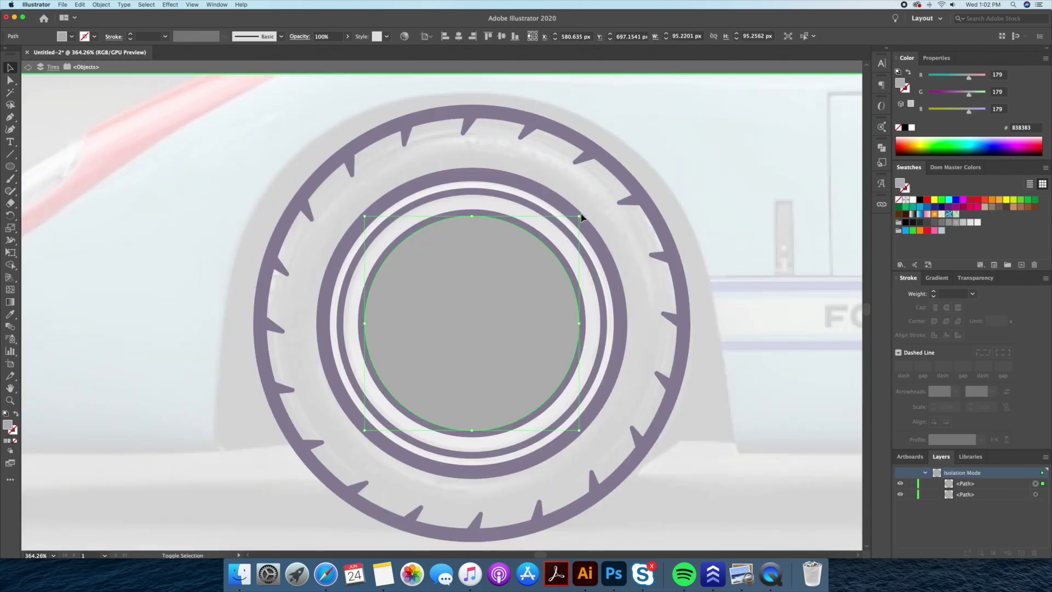
pyautogui.click(941, 226)
pyautogui.doubleClick(720, 487)
# - Scale the grey disc to sit inside the rim and hide the reference photo
pyautogui.click(545, 316)
pyautogui.moveTo(547, 247); pyautogui.dragTo(548, 247)
pyautogui.press('z')
pyautogui.keyDown('alt'); pyautogui.click(690, 464); pyautogui.keyUp('alt')
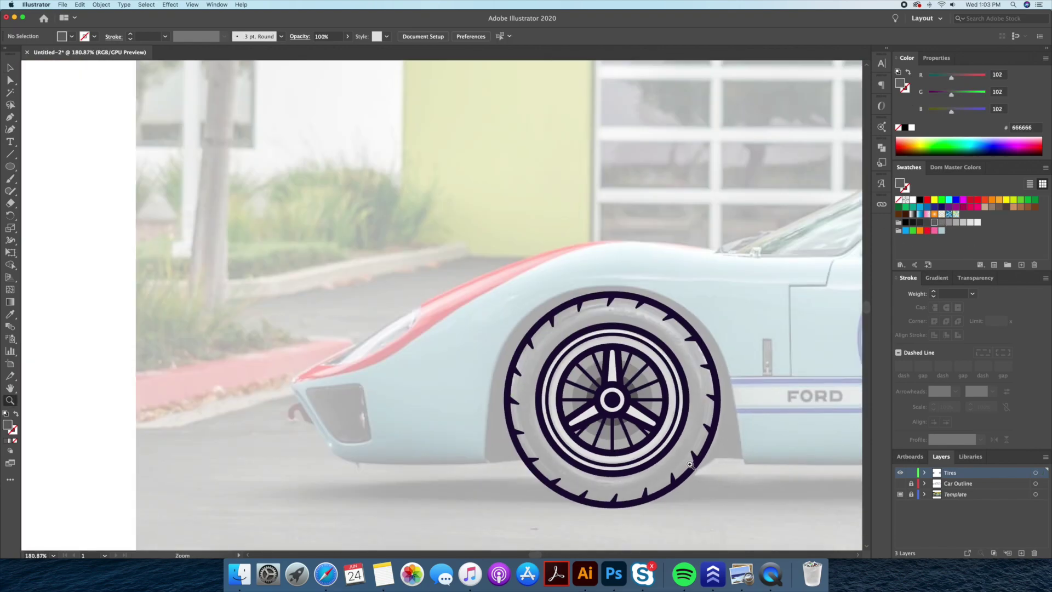
pyautogui.click(900, 494)
pyautogui.click(595, 361)
pyautogui.press('v')
pyautogui.click(538, 329)
pyautogui.click(905, 222)
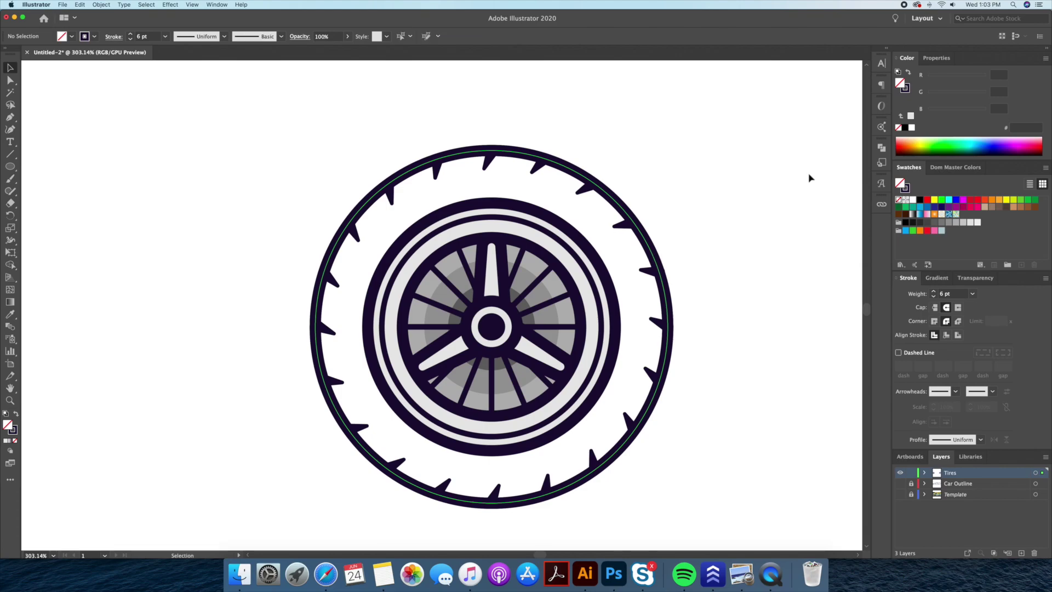
# - Give the selected tire circle a slate grey fill and shrink it about its centre
pyautogui.click(942, 169)
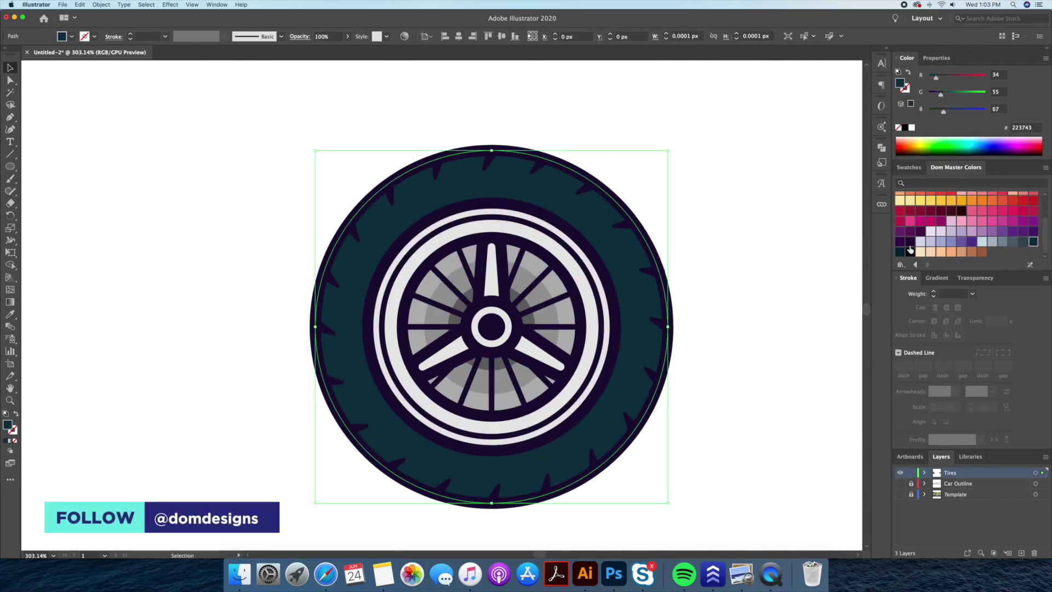
pyautogui.click(729, 197)
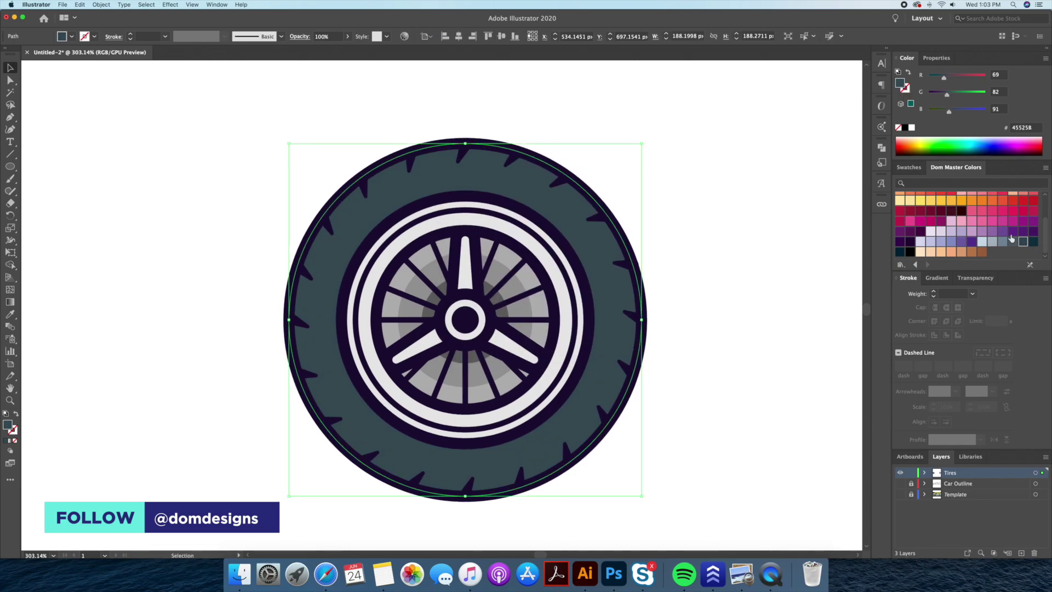
pyautogui.moveTo(638, 150); pyautogui.dragTo(605, 180)
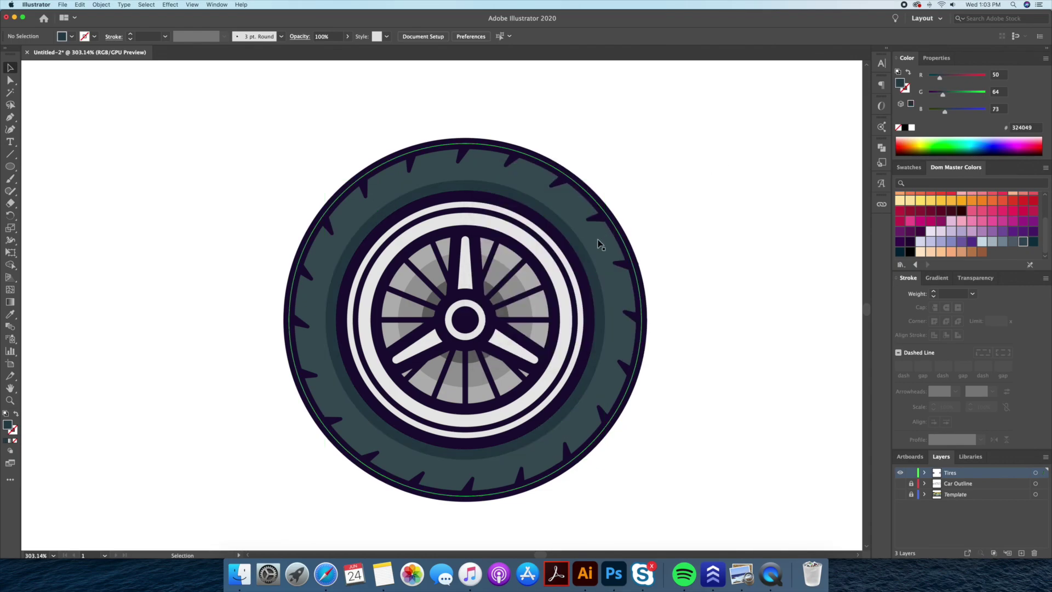
# - Subtract a downward-offset copy from the tire with Shape Builder to leave a lighter crescent
pyautogui.moveTo(599, 243); pyautogui.dragTo(600, 286)
pyautogui.hotkey('shift', 'm')
pyautogui.click(567, 208)
pyautogui.press('v')
pyautogui.click(738, 226)
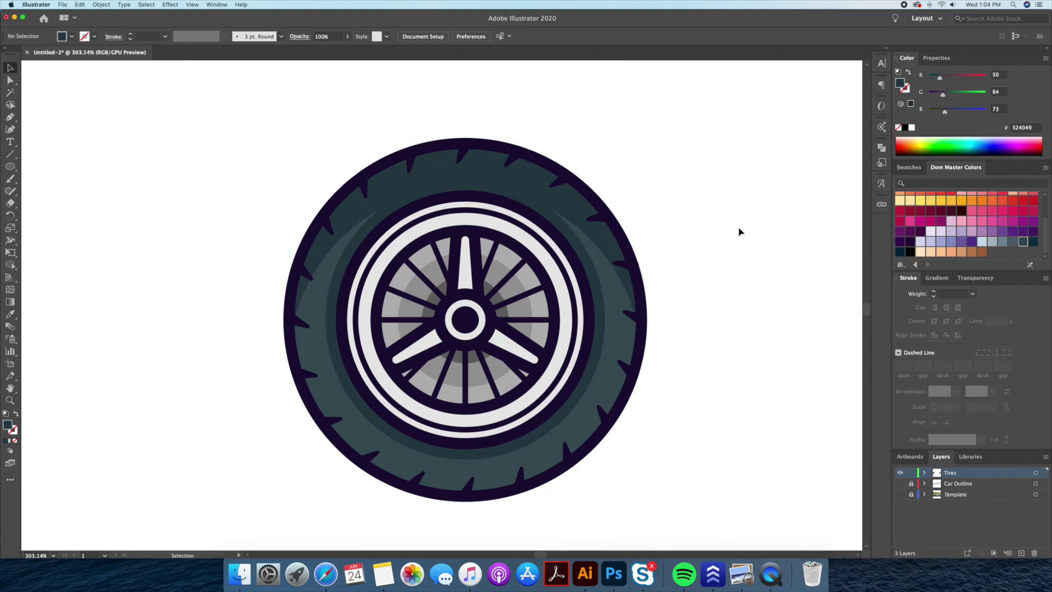
pyautogui.scroll(-2, 739, 230)
pyautogui.click(630, 348)
# - Shrink a circle copy and delete its top-left and right segments, leaving a lower-left arc
pyautogui.moveTo(653, 106); pyautogui.dragTo(639, 129)
pyautogui.press('a')
pyautogui.click(476, 128)
pyautogui.press('Delete')
pyautogui.click(634, 281)
pyautogui.press('Delete')
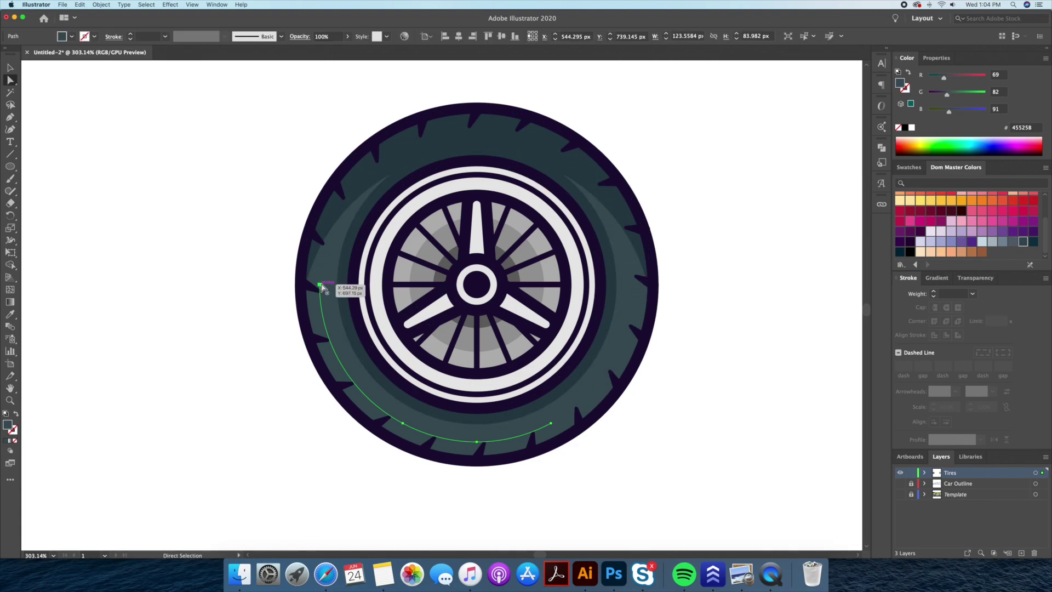
pyautogui.moveTo(320, 284); pyautogui.dragTo(340, 362)
# - Give the arc a white 3 pt stroke with a tapered width profile and low opacity
pyautogui.press('v')
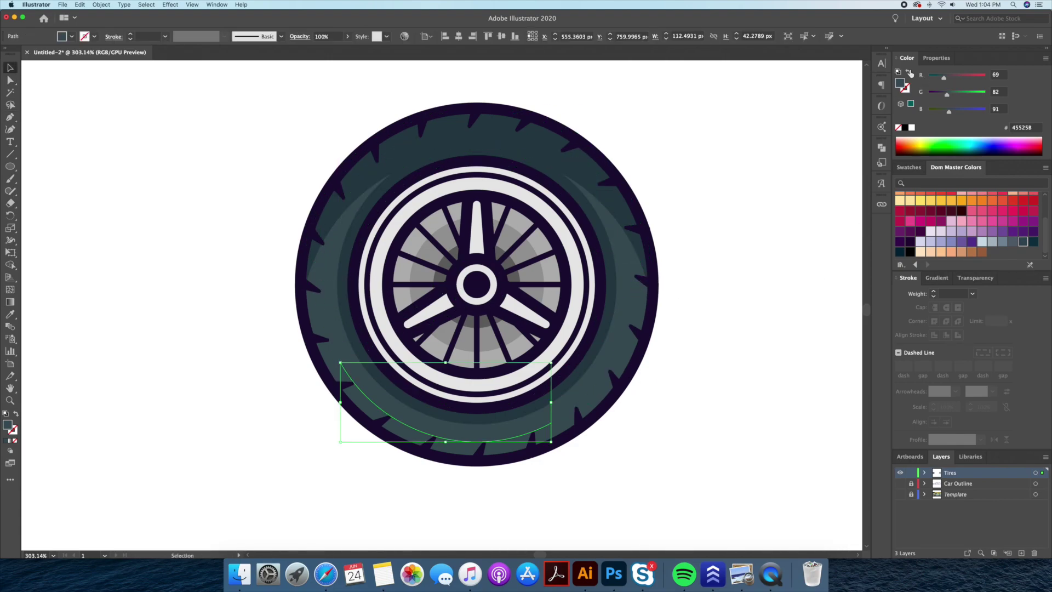
pyautogui.click(909, 73)
pyautogui.click(911, 127)
pyautogui.press('a')
pyautogui.press('v')
pyautogui.click(932, 296)
pyautogui.click(981, 440)
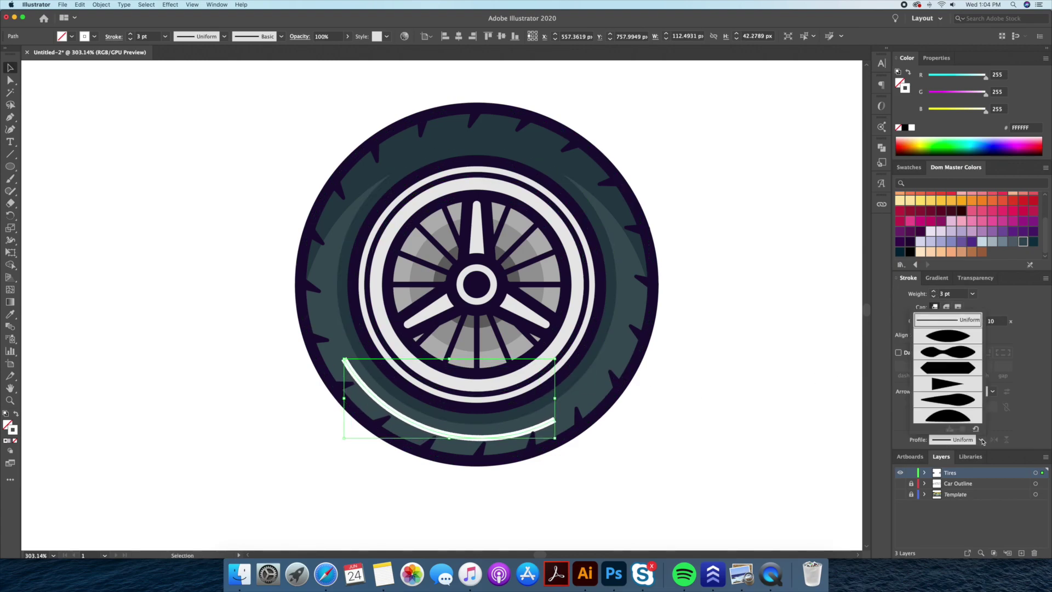
pyautogui.click(947, 336)
pyautogui.click(974, 277)
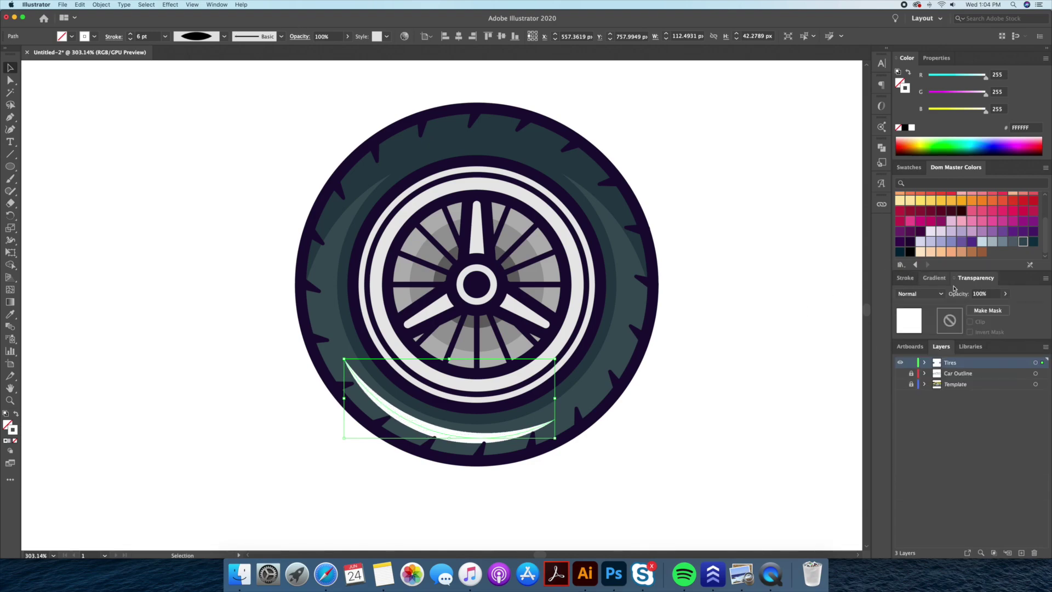
pyautogui.click(720, 381)
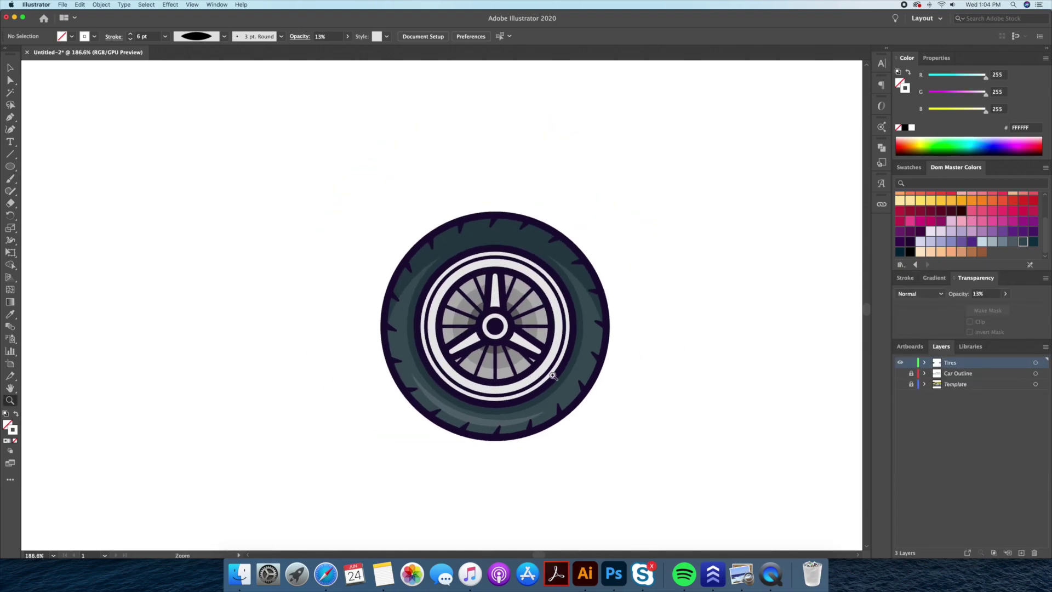
pyautogui.click(539, 382)
pyautogui.moveTo(545, 378); pyautogui.dragTo(559, 362)
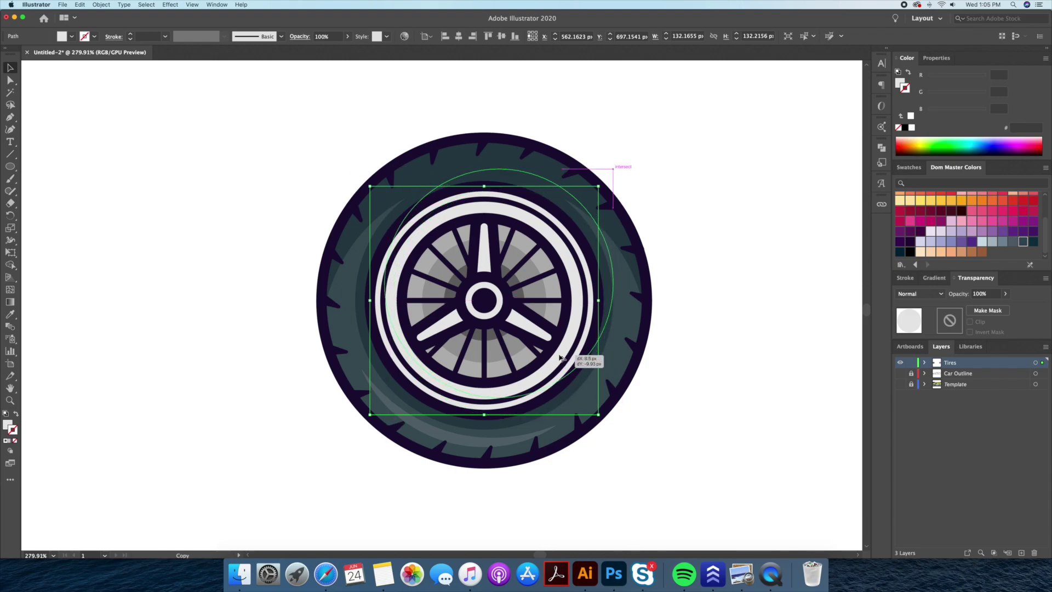
# - Cut an offset copy away from the white rim ring to form crescent shading
pyautogui.hotkey('shift', 'm')
pyautogui.press('super+z')
pyautogui.press('v')
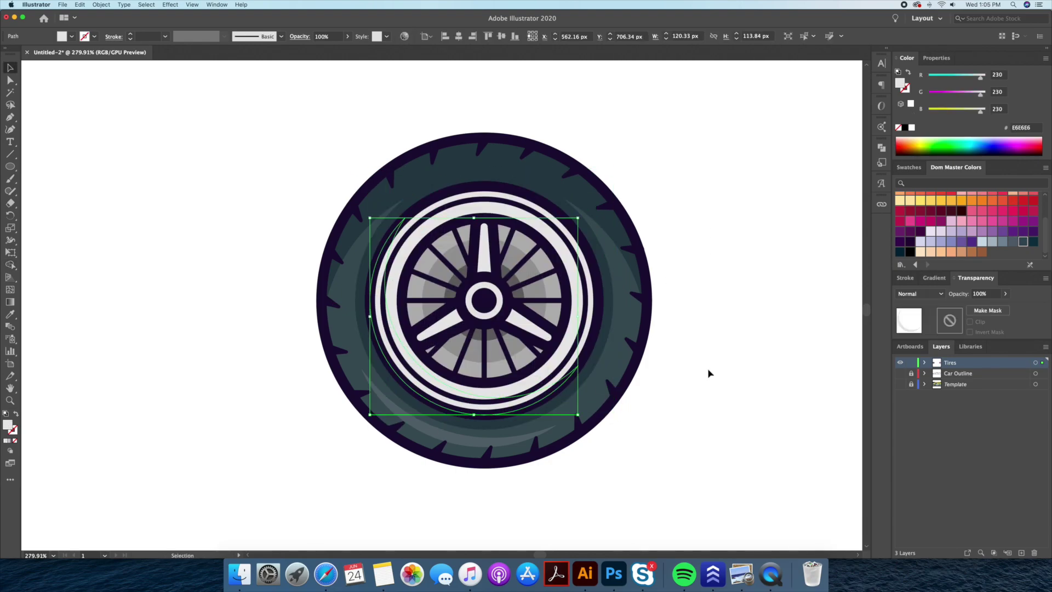
pyautogui.click(579, 306)
pyautogui.doubleClick(579, 307)
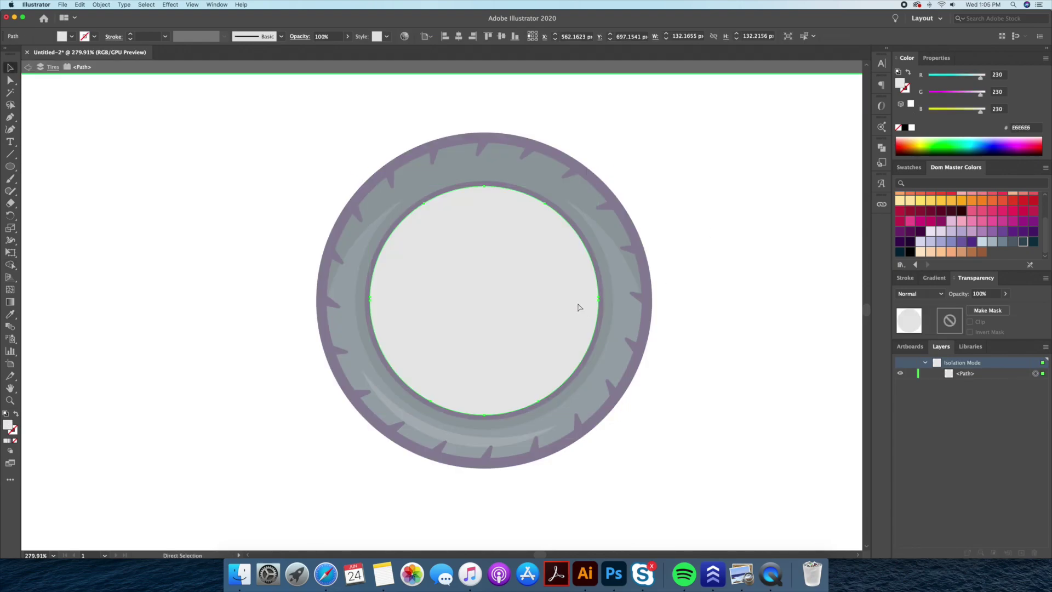
pyautogui.moveTo(589, 269); pyautogui.dragTo(589, 270)
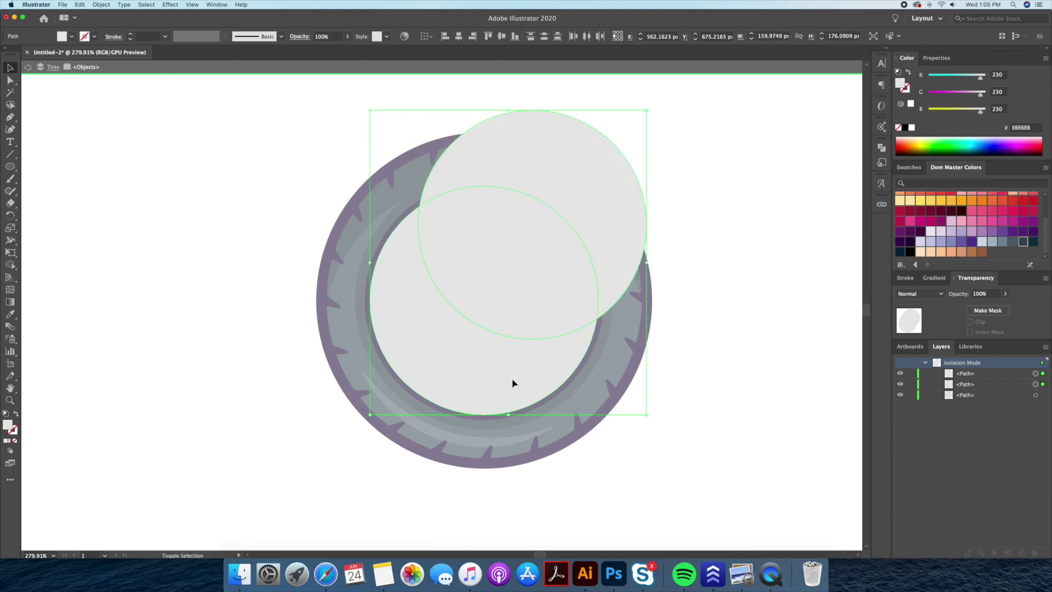
pyautogui.click(908, 167)
pyautogui.doubleClick(737, 293)
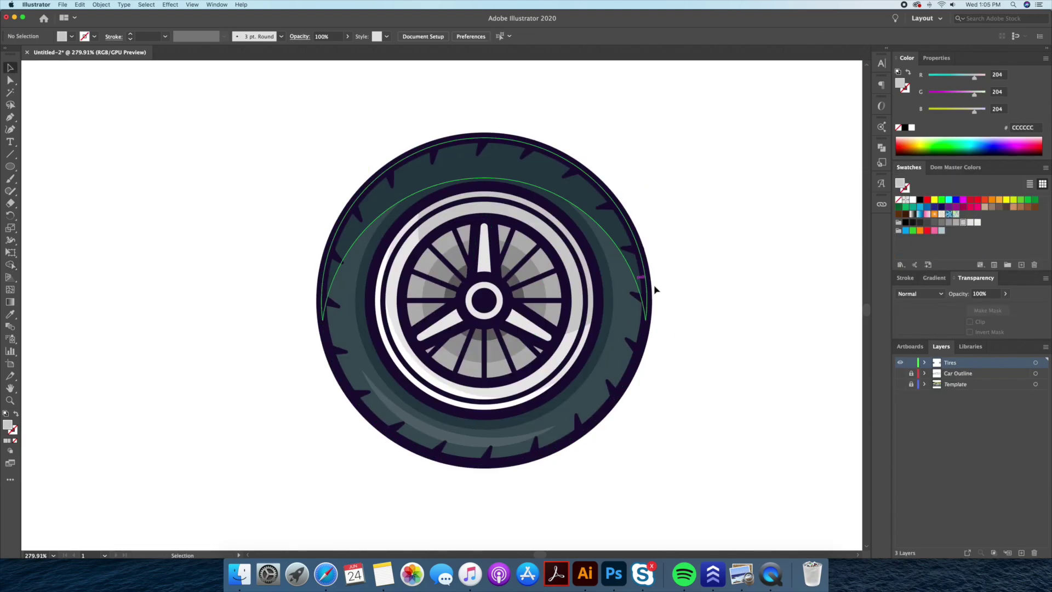
# - Add crescent shading to the centre hub circle using a slightly offset copy
pyautogui.doubleClick(496, 315)
pyautogui.click(501, 306)
pyautogui.moveTo(504, 311); pyautogui.dragTo(505, 313)
pyautogui.click(160, 184)
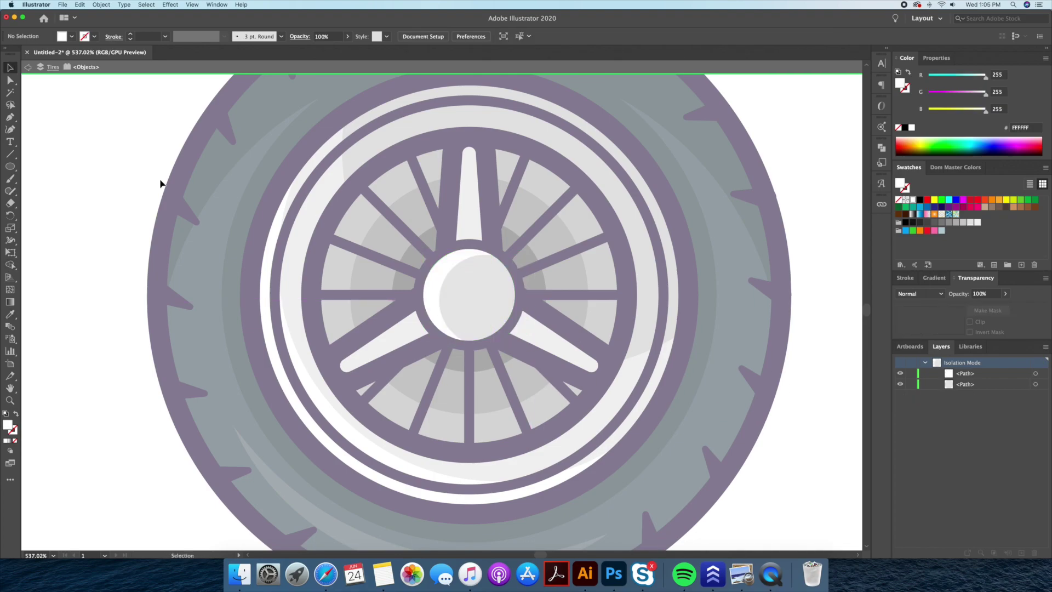
pyautogui.press('Escape')
# - Draw a small white dot at the hub centre
pyautogui.moveTo(454, 290); pyautogui.dragTo(466, 302)
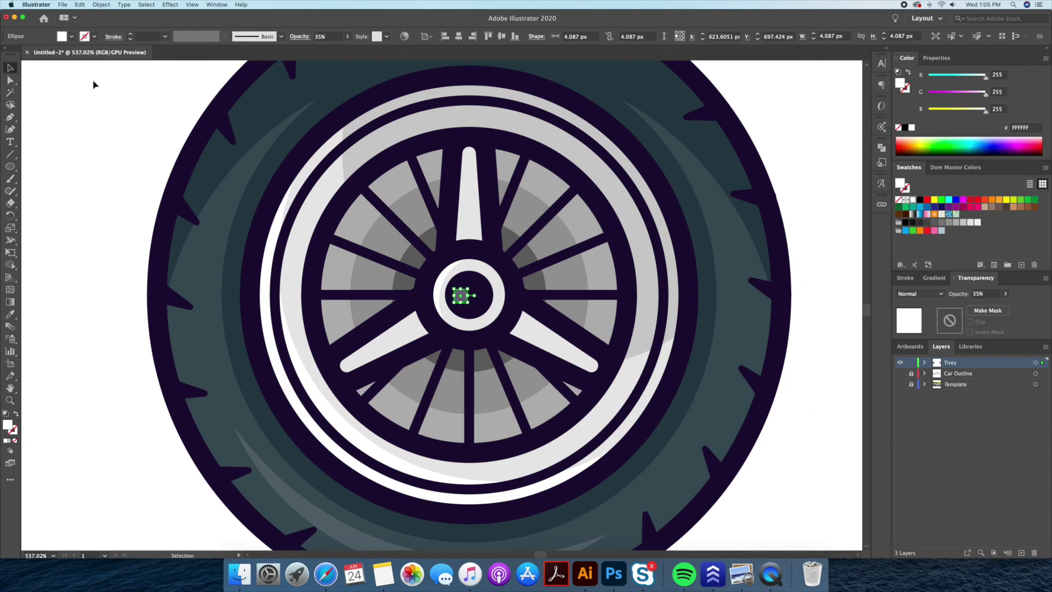
pyautogui.press('super+0')
pyautogui.scroll(5, 423, 232)
pyautogui.press('v')
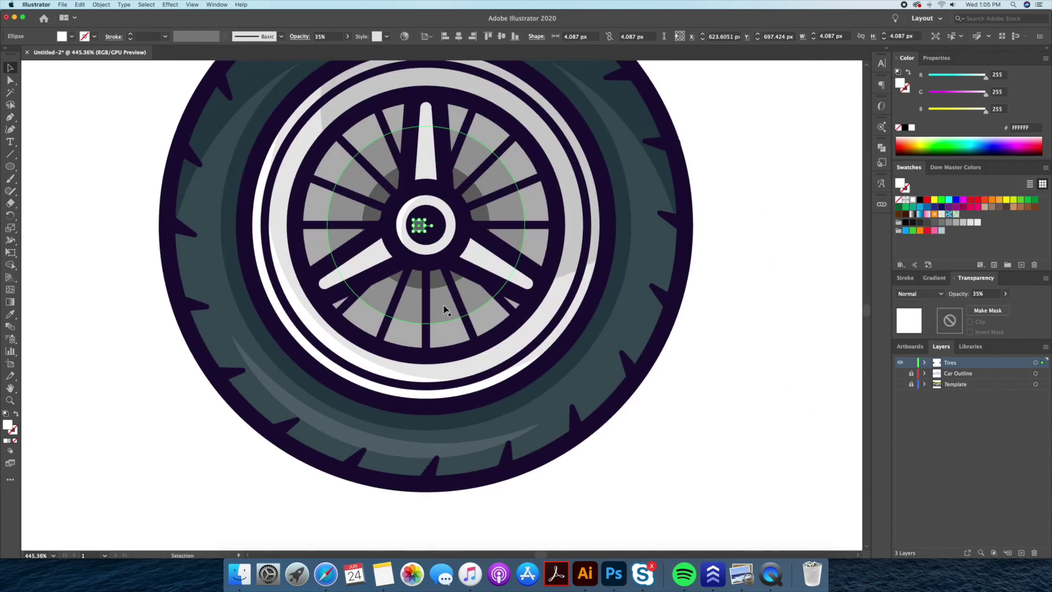
pyautogui.click(756, 316)
pyautogui.press('super+minus')
pyautogui.press('super+minus')
pyautogui.press('super+0')
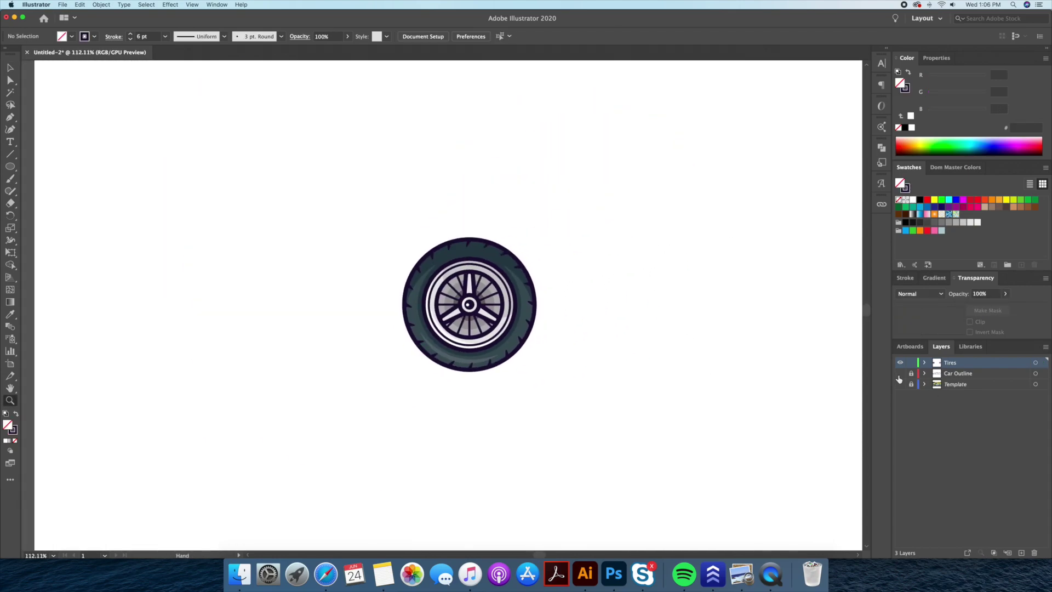
# - Show the Car Outline layer and undo an accidental reshape of the tire's inner circle
pyautogui.moveTo(898, 373); pyautogui.dragTo(899, 384)
pyautogui.hscroll(5, 471, 431)
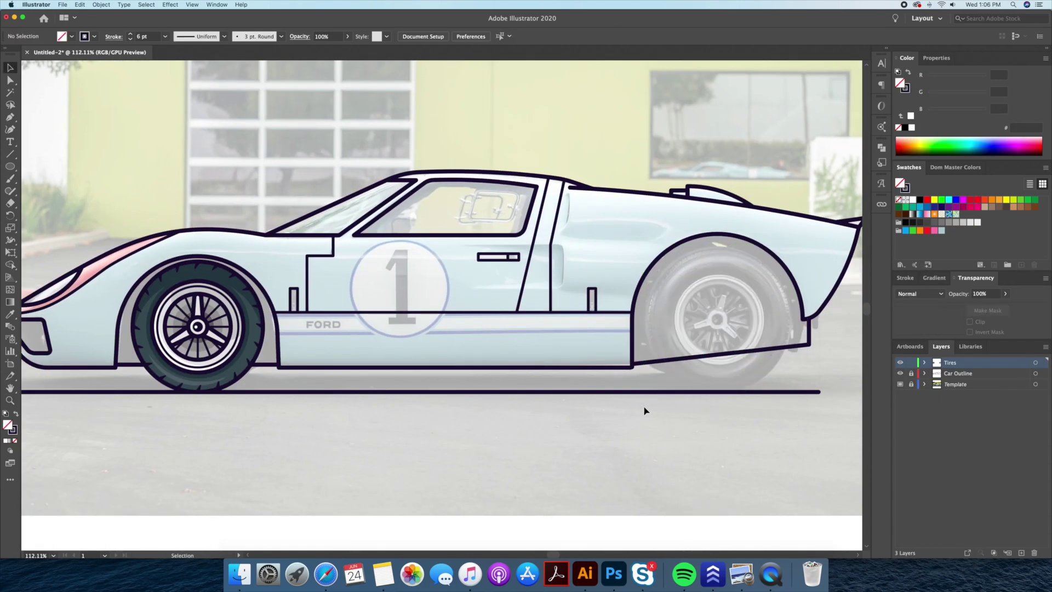
pyautogui.hscroll(-3, 484, 448)
pyautogui.scroll(5, 229, 349)
pyautogui.doubleClick(374, 348)
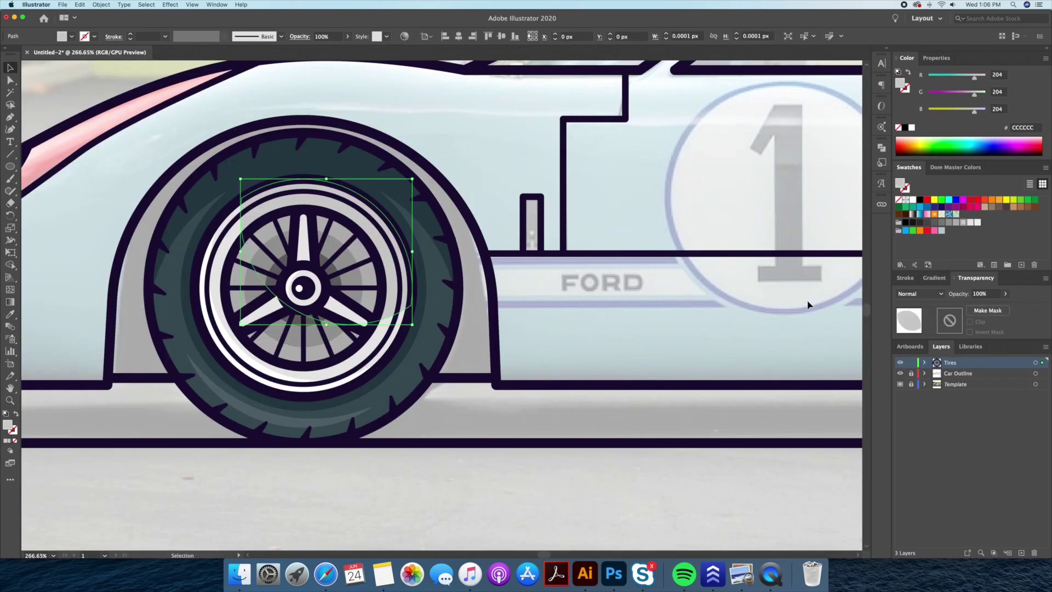
pyautogui.hscroll(-3, 510, 482)
pyautogui.hotkey('ctrl', 'z')
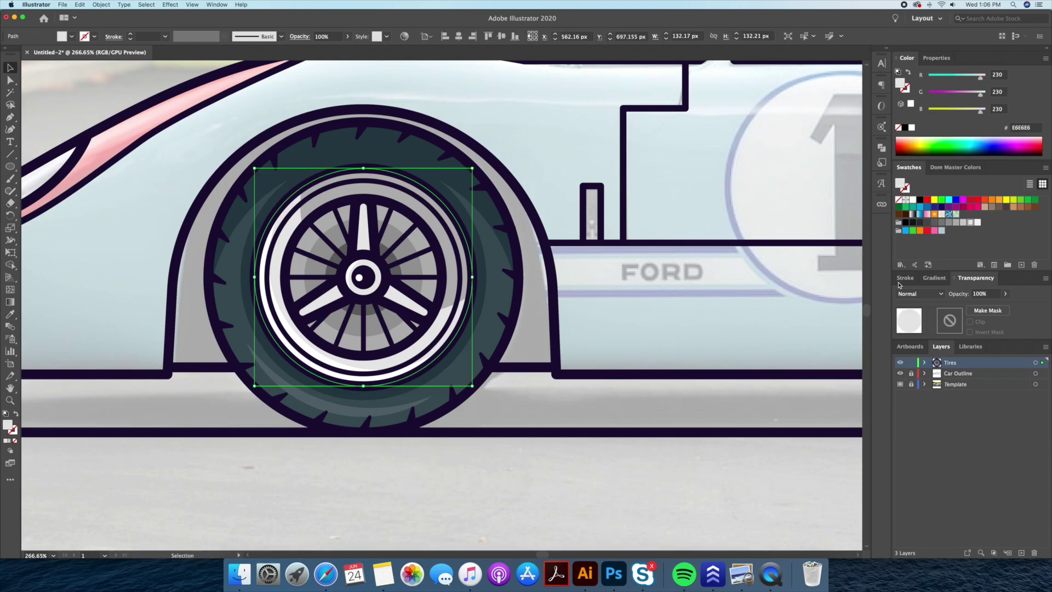
pyautogui.scroll(-3, 551, 448)
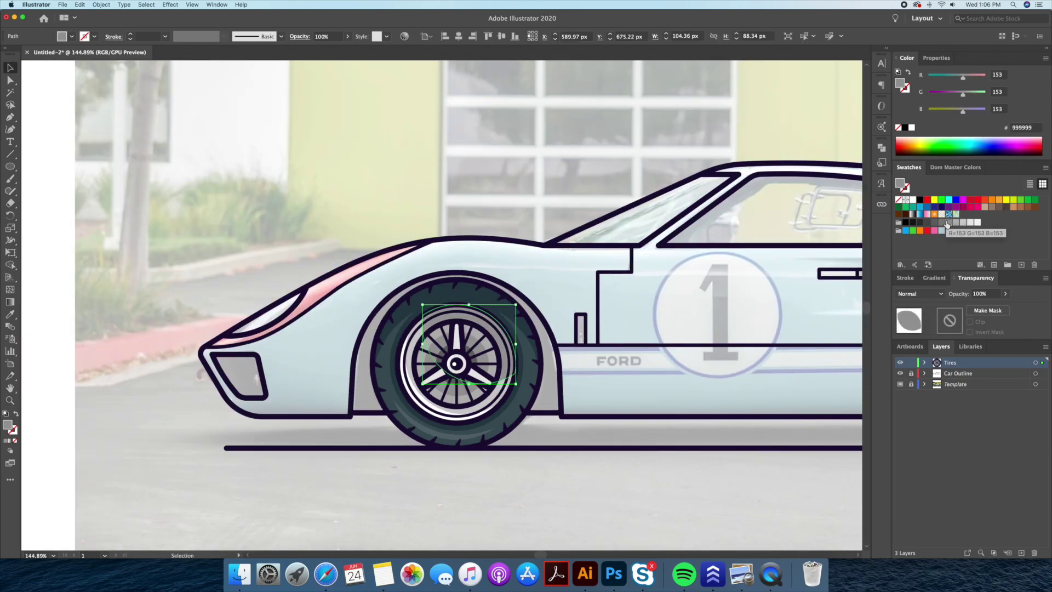
# - Group all the front wheel parts together
pyautogui.click(497, 479)
pyautogui.press('z')
pyautogui.moveTo(473, 480); pyautogui.dragTo(455, 482)
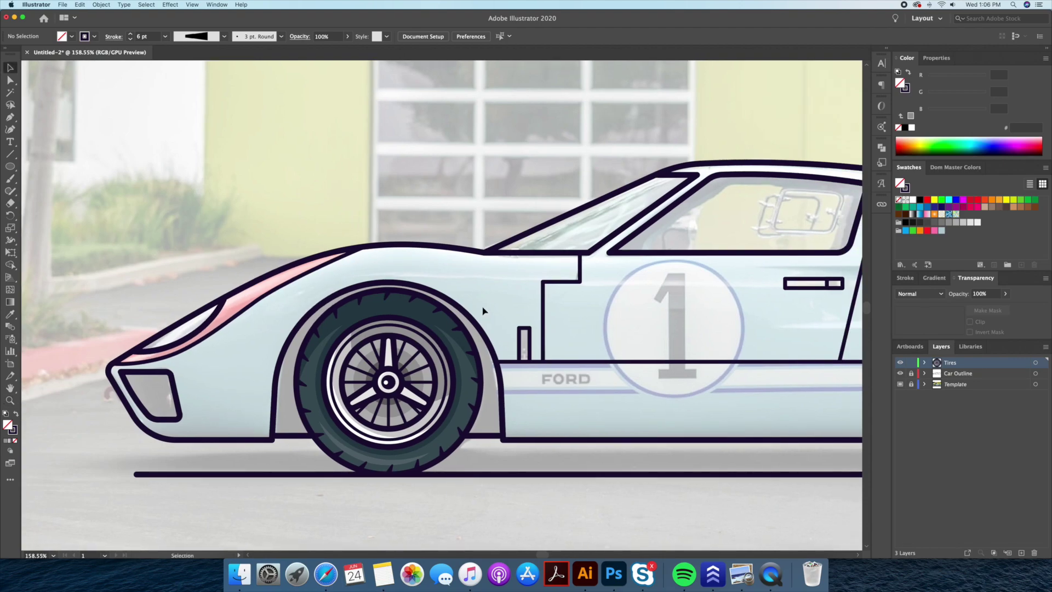
pyautogui.moveTo(293, 498); pyautogui.dragTo(294, 496)
pyautogui.rightClick(358, 424)
pyautogui.click(394, 484)
pyautogui.hotkey('ctrl', '0')
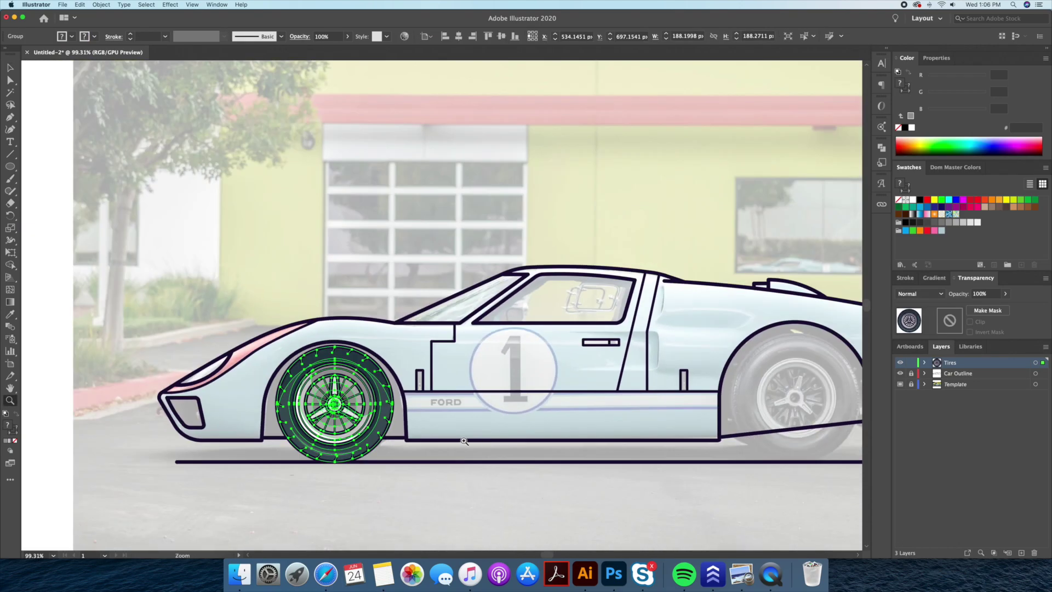
# - Copy the wheel into the rear arch, enlarge it slightly, and hide the reference photo
pyautogui.moveTo(258, 430)
pyautogui.mouseDown()
pyautogui.moveTo(753, 426)
pyautogui.moveTo(722, 426)
pyautogui.mouseUp()
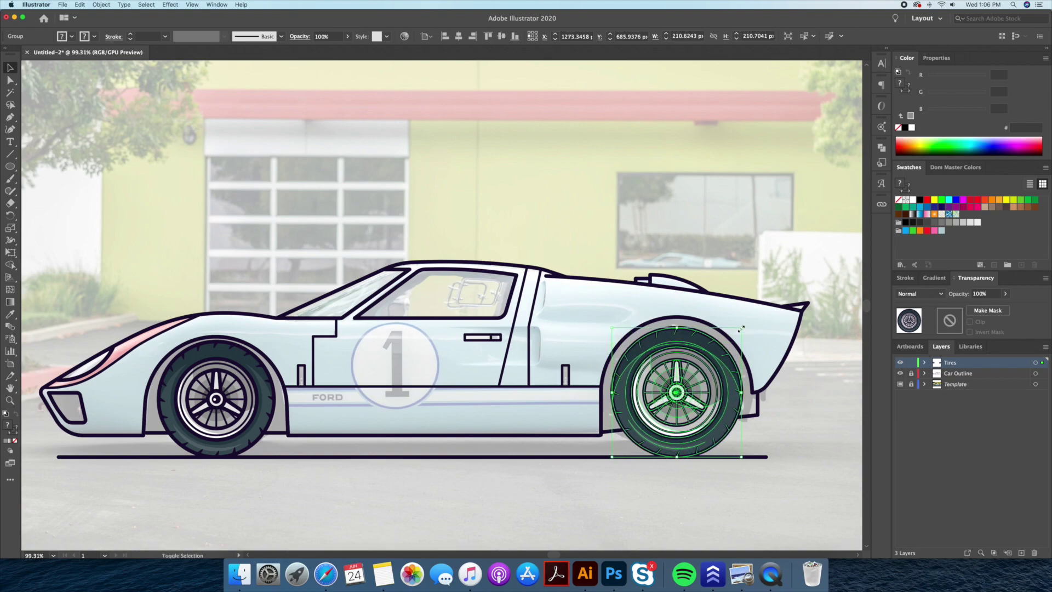
pyautogui.moveTo(740, 328); pyautogui.dragTo(746, 326)
pyautogui.press('Left')
pyautogui.press('Left')
pyautogui.press('Left')
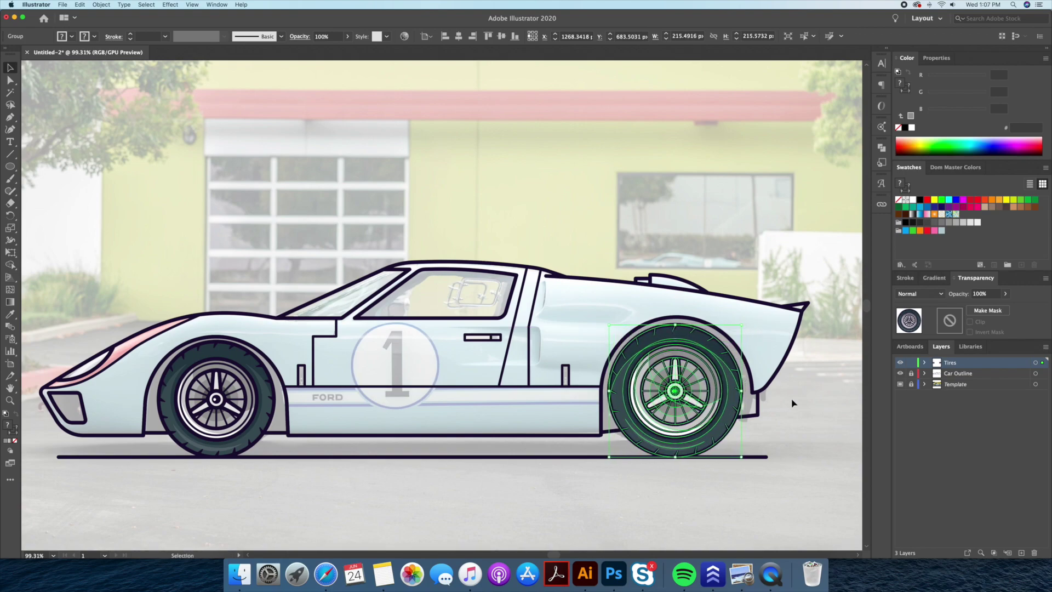
pyautogui.click(791, 403)
pyautogui.press('super+shift+w')
pyautogui.press('z')
pyautogui.moveTo(791, 403); pyautogui.dragTo(658, 354)
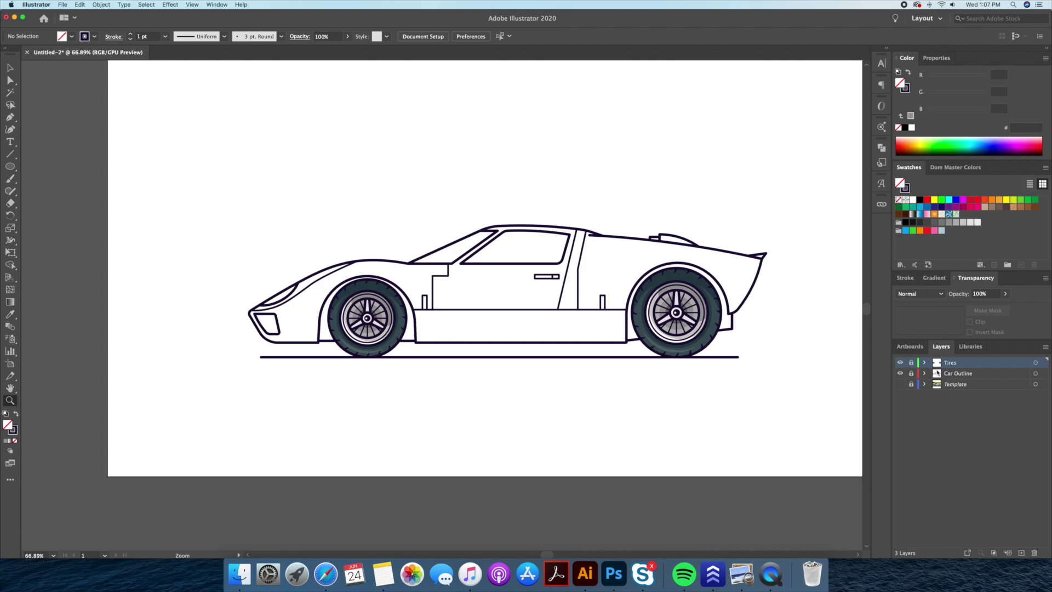
# - Place Car Color below the active Car Outline layer and show the reference photo
pyautogui.click(951, 375)
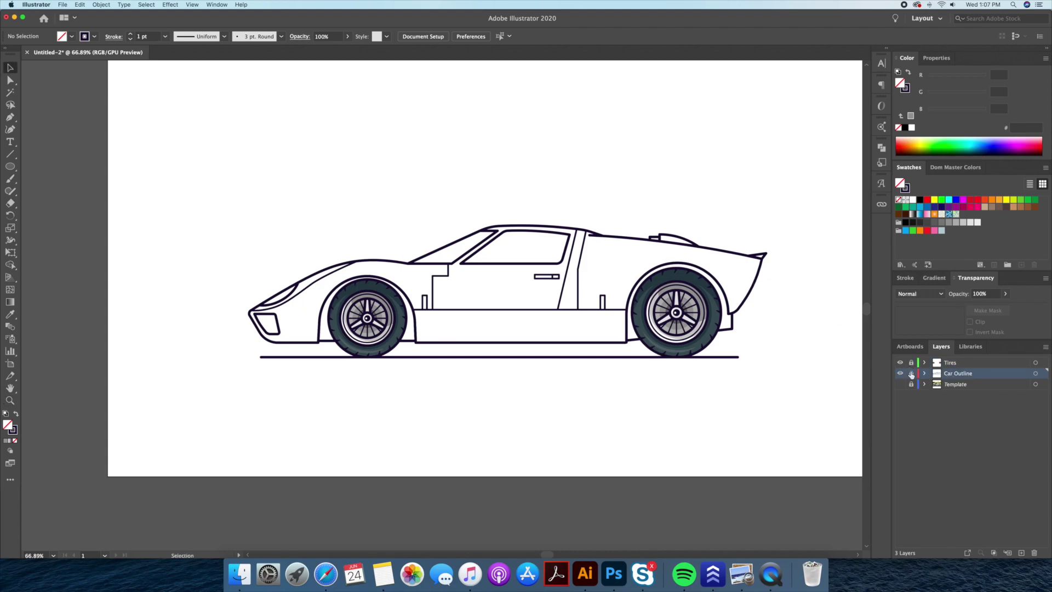
pyautogui.moveTo(944, 375); pyautogui.dragTo(953, 382)
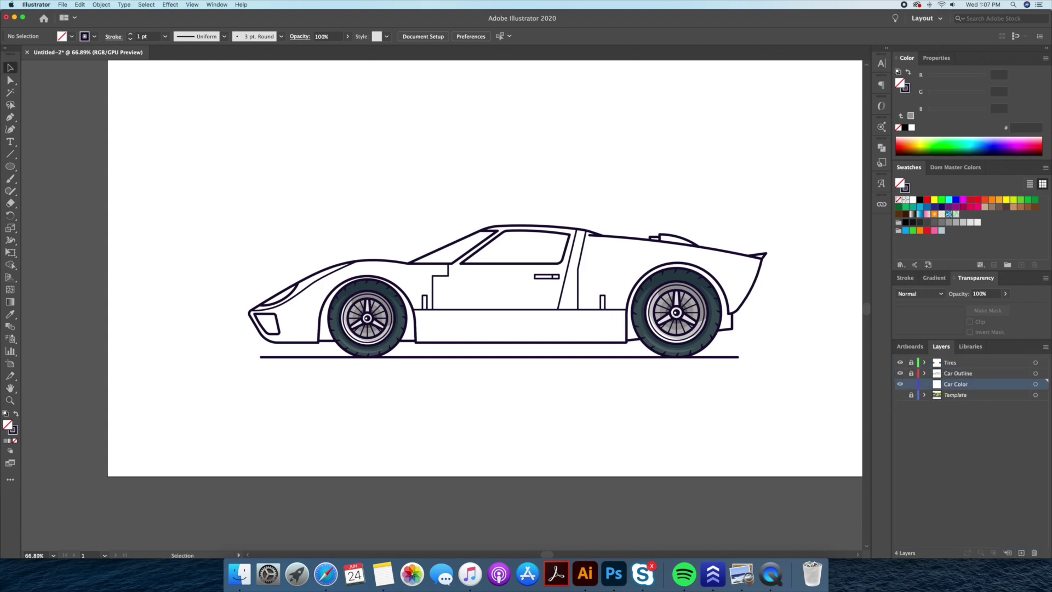
pyautogui.click(899, 394)
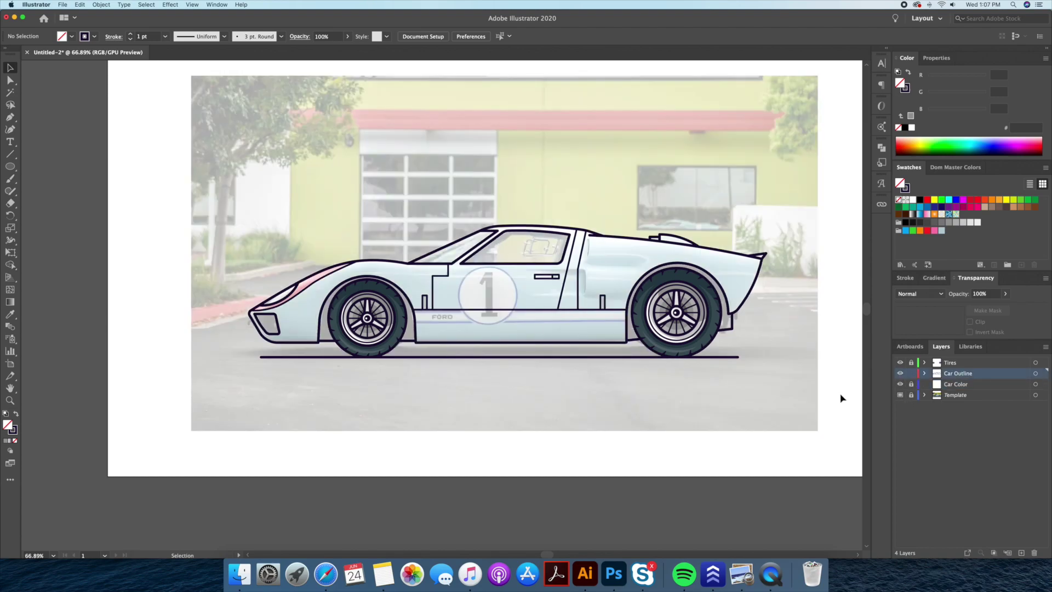
pyautogui.moveTo(541, 239); pyautogui.dragTo(671, 225)
# - Draw a small rectangle inside the side window, fit it to the glass, and round its corners
pyautogui.moveTo(15, 171); pyautogui.dragTo(38, 165)
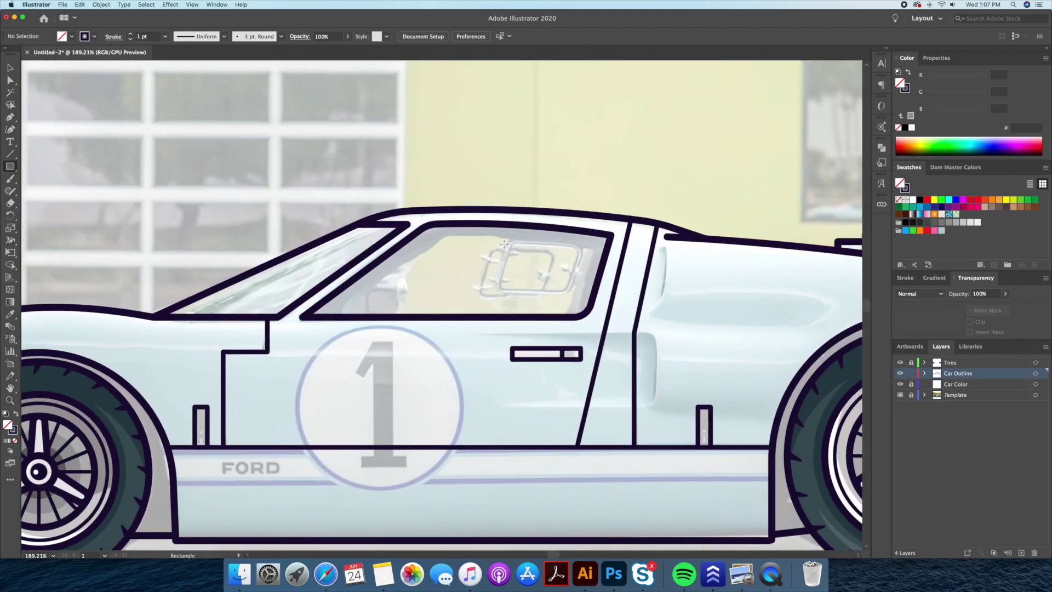
pyautogui.moveTo(503, 244); pyautogui.dragTo(572, 290)
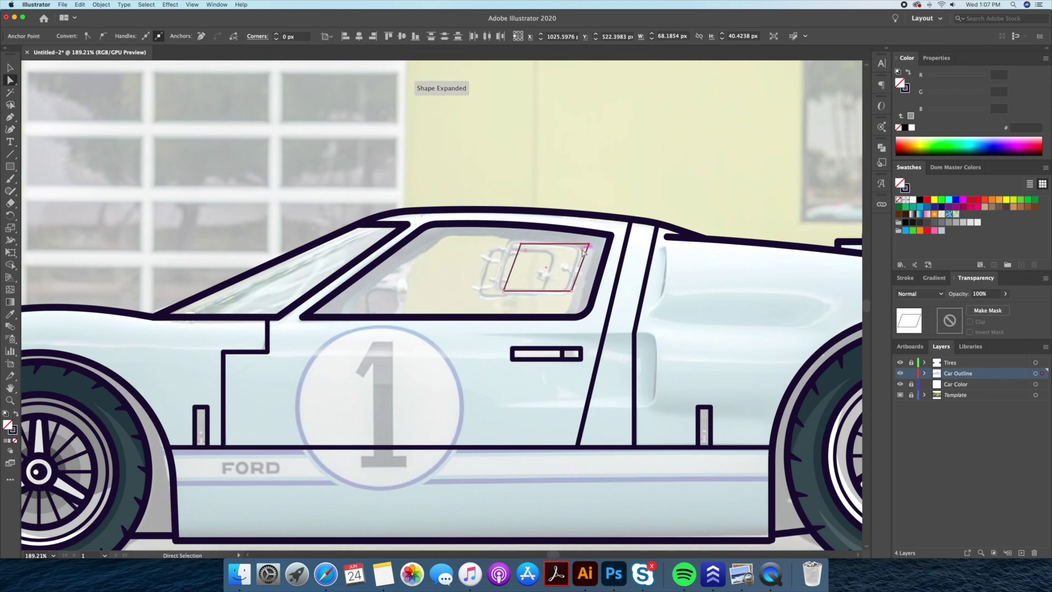
pyautogui.scroll(3, 573, 239)
pyautogui.moveTo(614, 236); pyautogui.dragTo(589, 250)
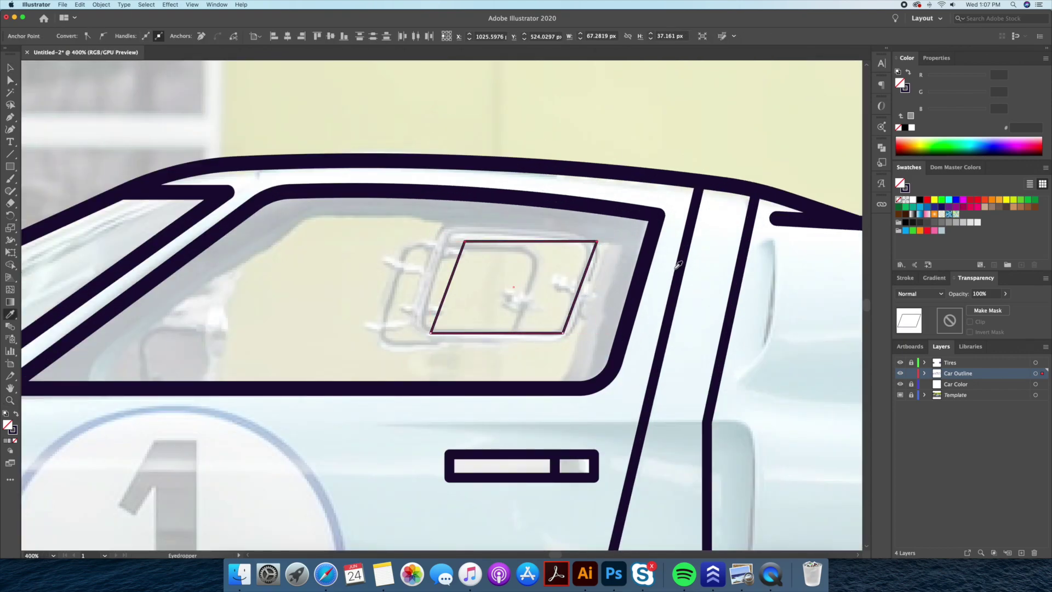
pyautogui.press('a')
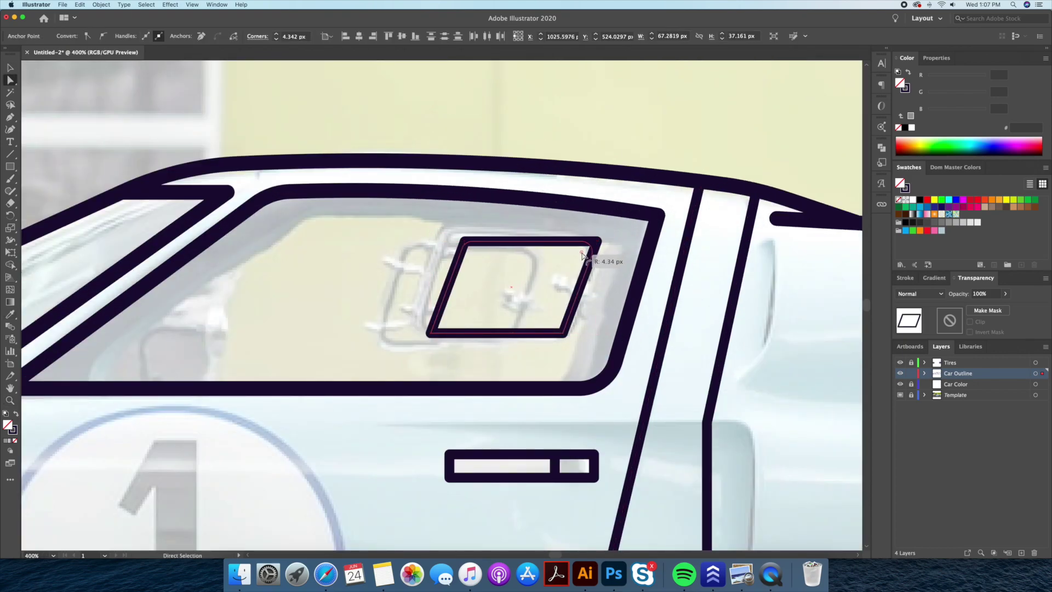
pyautogui.click(589, 254)
pyautogui.moveTo(561, 329); pyautogui.dragTo(566, 324)
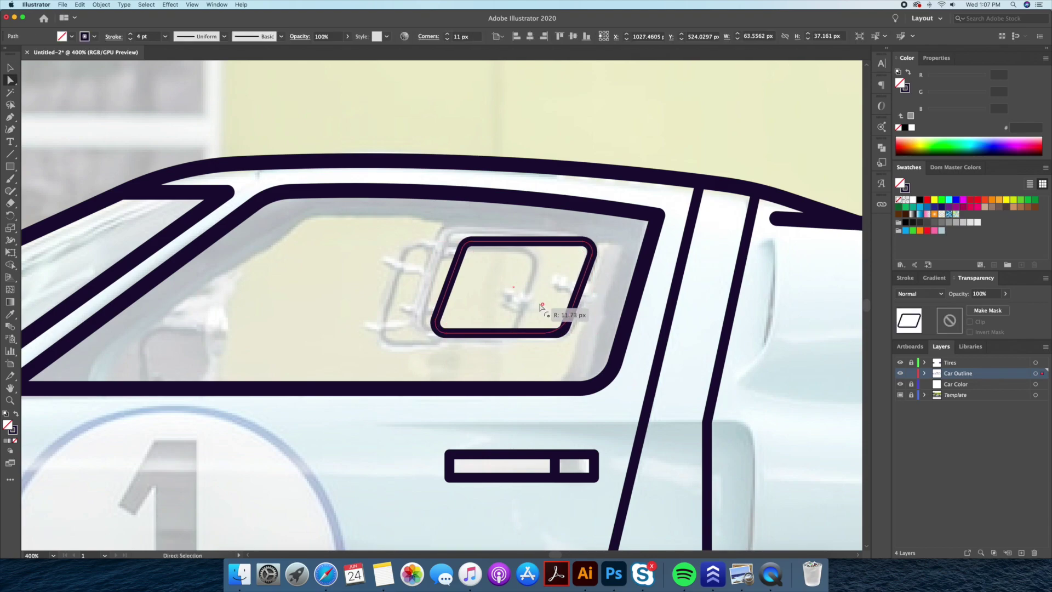
# - Zoom back out from the window and select the car's outer body outline
pyautogui.press('super+shift+a')
pyautogui.keyDown('alt'); pyautogui.click(538, 145); pyautogui.keyUp('alt')
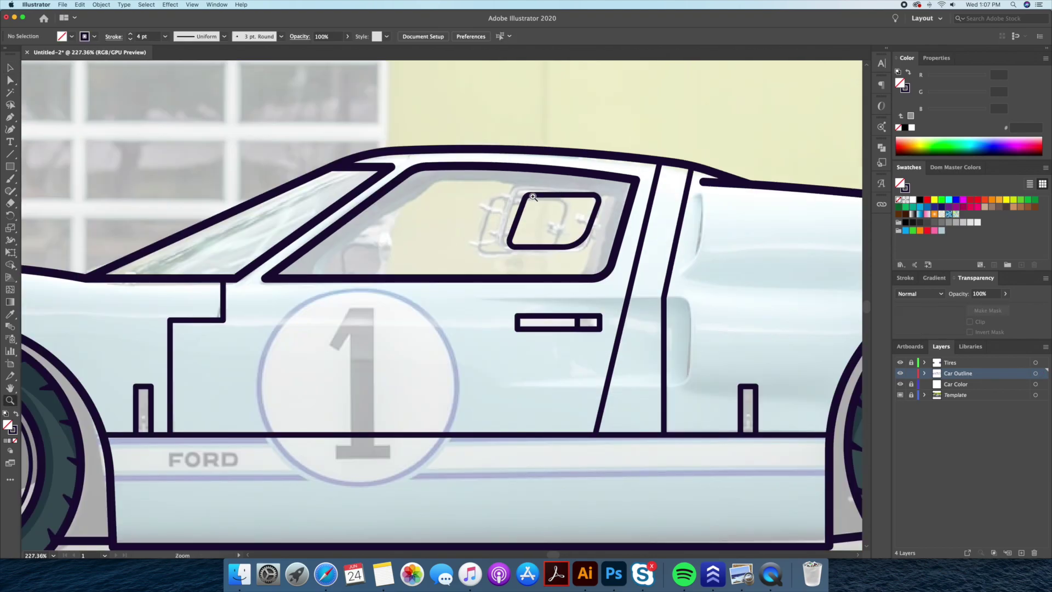
pyautogui.scroll(2, 533, 197)
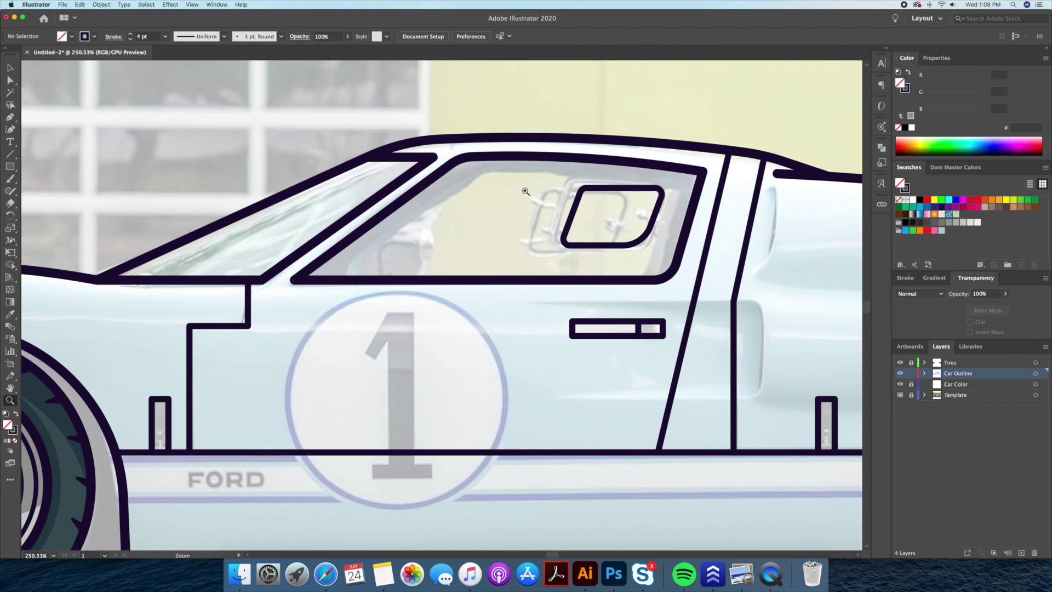
pyautogui.hscroll(2, 526, 191)
pyautogui.hscroll(1, 553, 235)
pyautogui.hscroll(3, 526, 219)
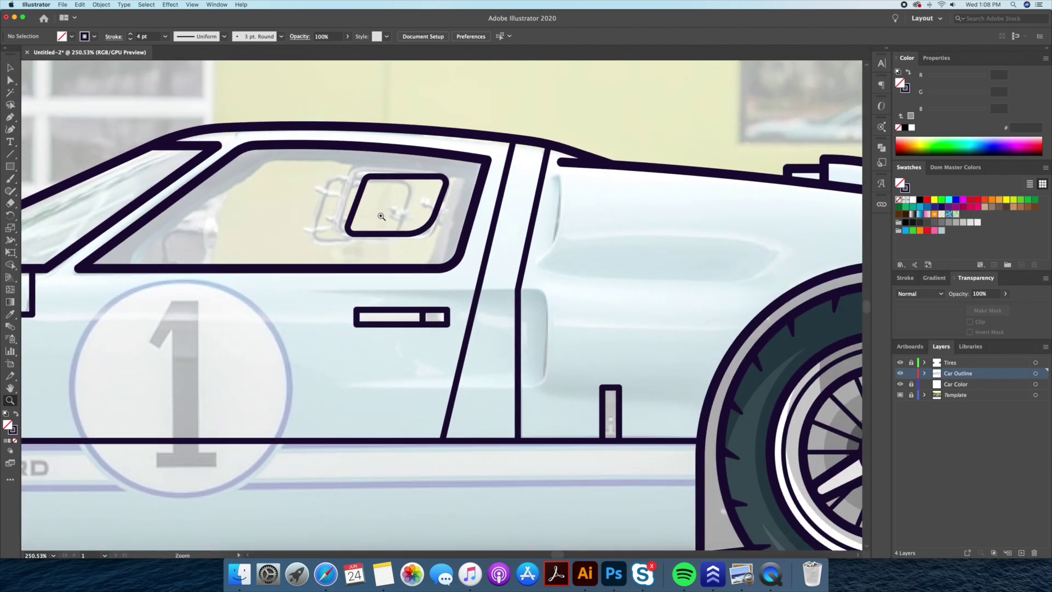
pyautogui.scroll(-5, 376, 217)
pyautogui.press('v')
pyautogui.click(546, 149)
# - Move the body outline onto the Car Color layer and hide the Car Outline layer
pyautogui.rightClick(547, 151)
pyautogui.press('Escape')
pyautogui.press('a')
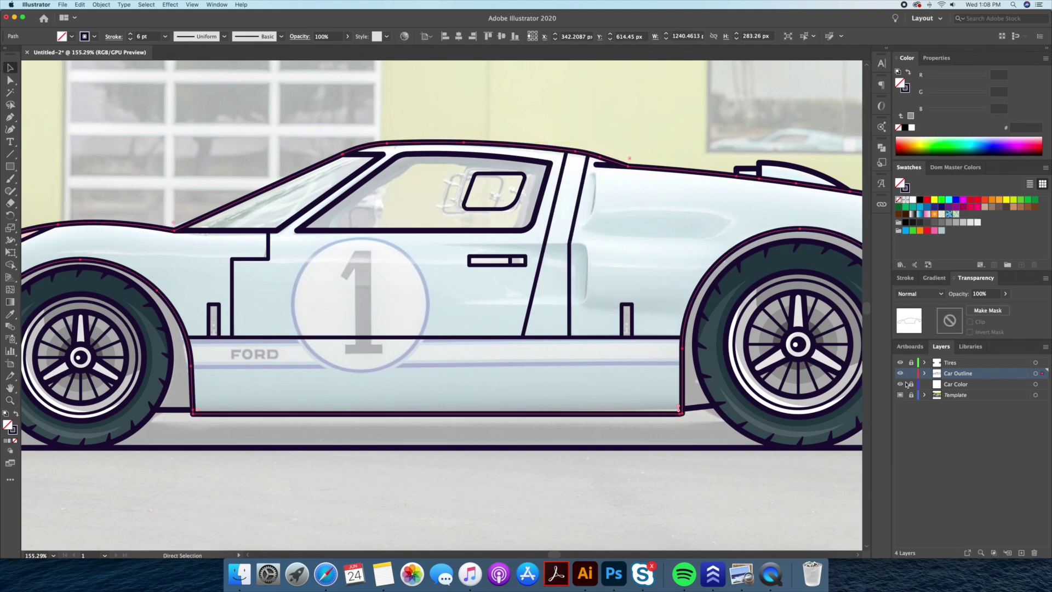
pyautogui.moveTo(1039, 377); pyautogui.dragTo(1041, 385)
pyautogui.click(899, 373)
pyautogui.press('super+0')
pyautogui.press('v')
# - Swap the body's fill and stroke, and fill it with a fine-tuned Dom Master teal
pyautogui.hotkey('shift', 'x')
pyautogui.click(939, 168)
pyautogui.scroll(3, 964, 224)
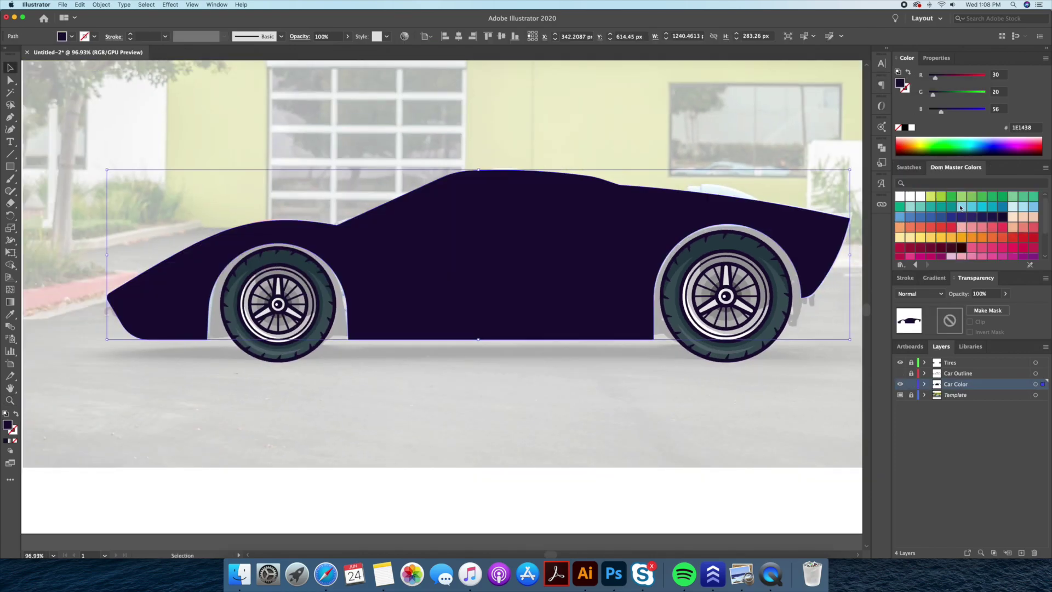
pyautogui.click(910, 207)
pyautogui.doubleClick(900, 83)
pyautogui.press('Return')
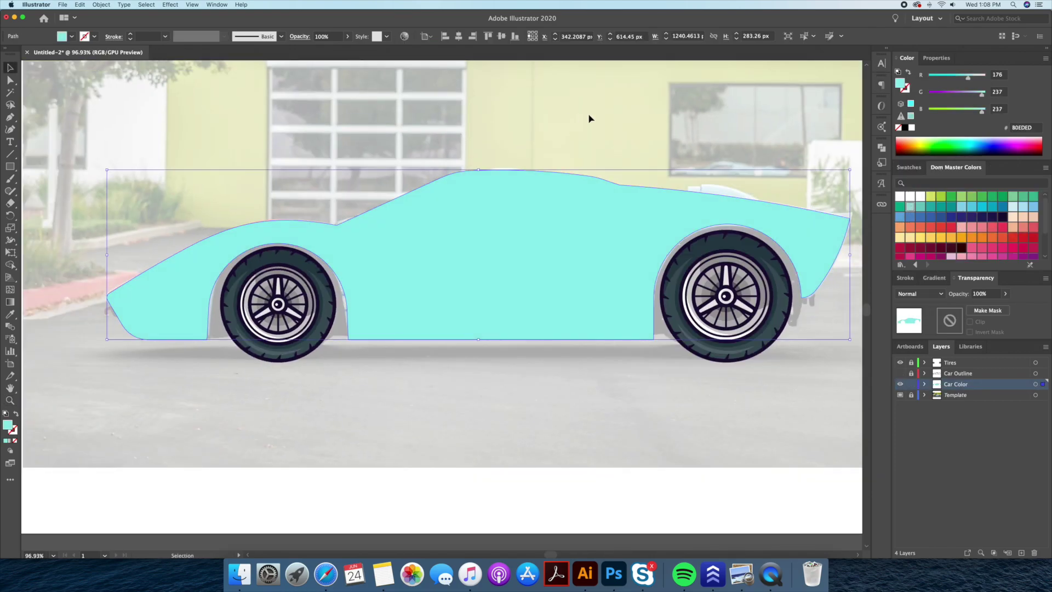
# - Show and lock the Car Outline layer, and fill the wheel arches dark grey 4D4D4D
pyautogui.click(899, 373)
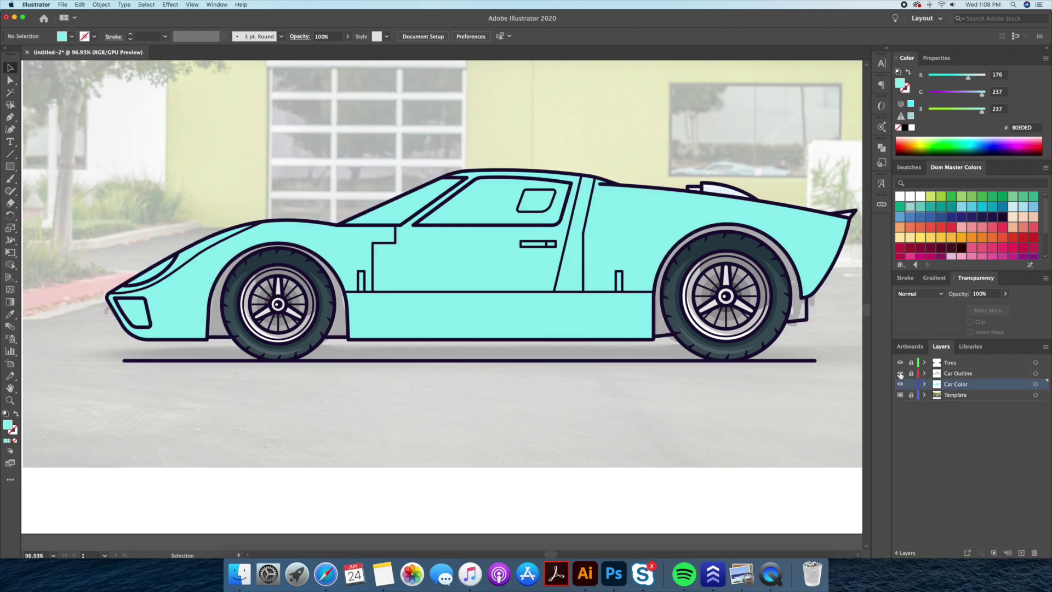
pyautogui.click(681, 328)
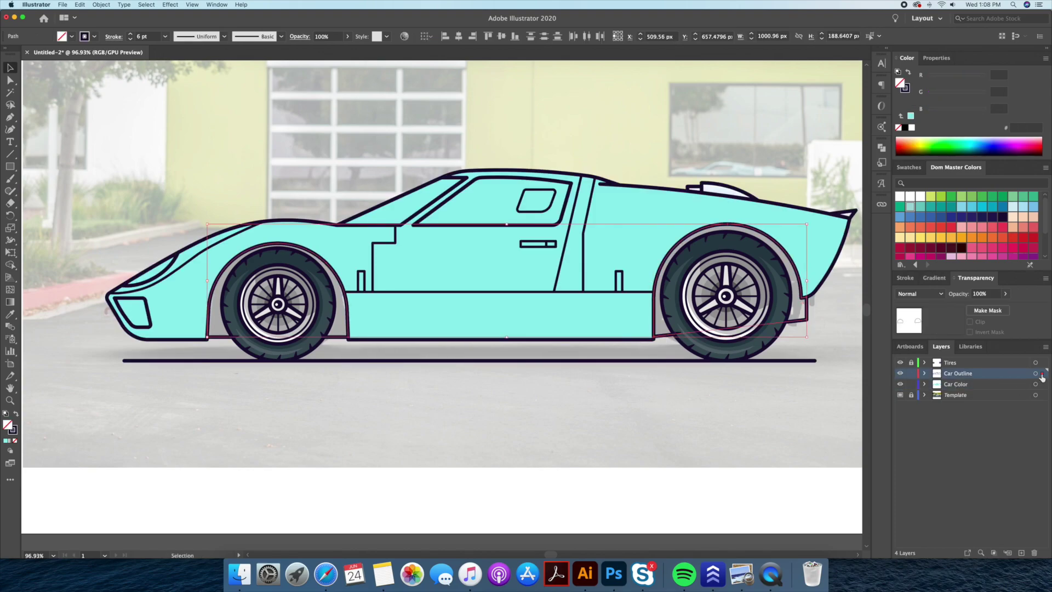
pyautogui.click(911, 373)
pyautogui.click(908, 73)
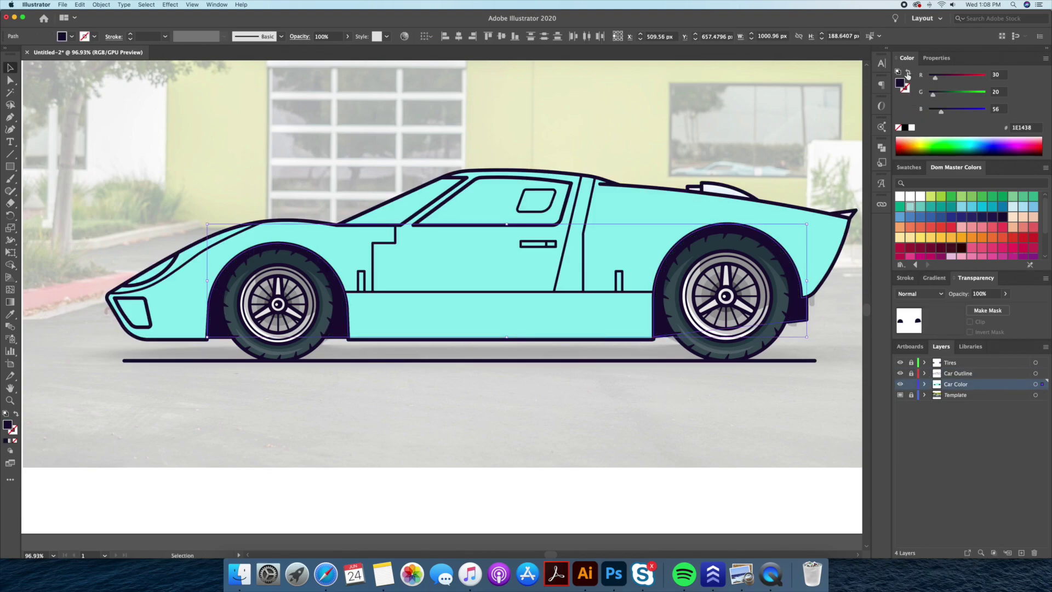
pyautogui.click(909, 167)
pyautogui.click(924, 222)
pyautogui.click(612, 398)
pyautogui.scroll(-2, 612, 398)
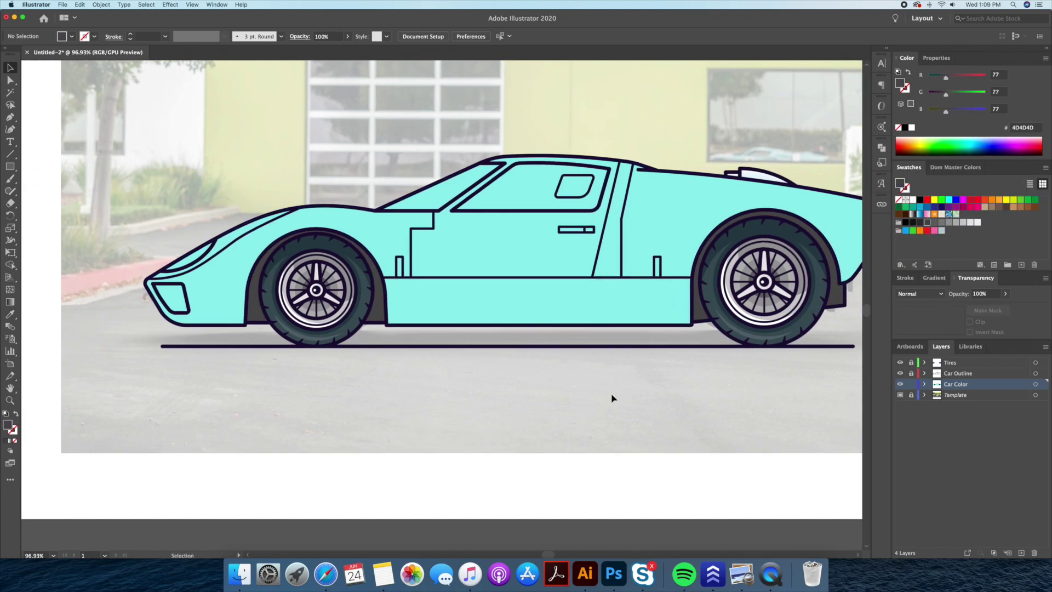
# - Hide the Template photo and eyedropper the teal body colour onto the windshield
pyautogui.click(899, 394)
pyautogui.press('z')
pyautogui.moveTo(612, 376); pyautogui.dragTo(899, 318)
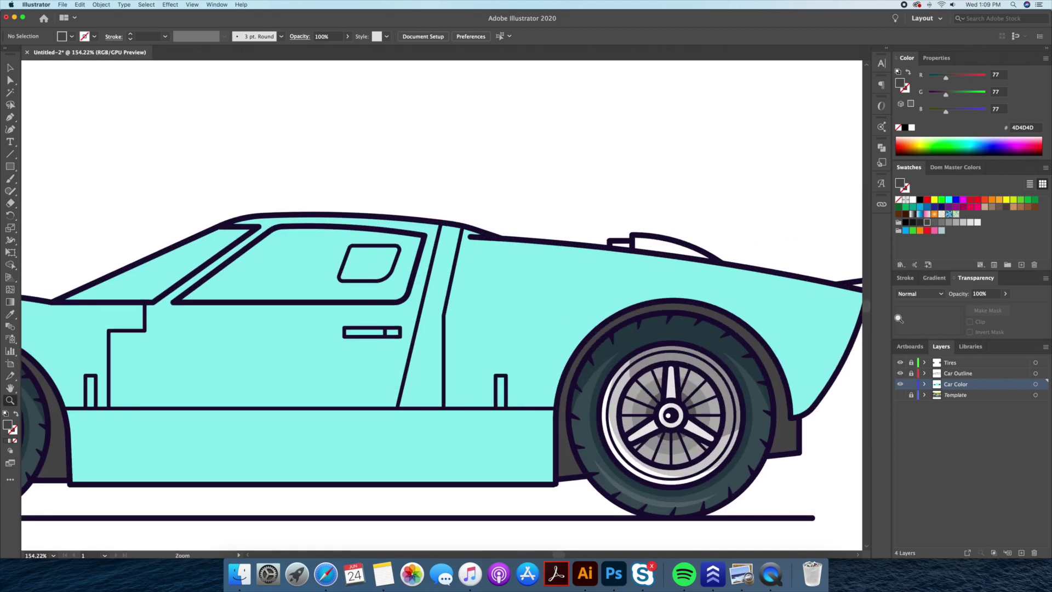
pyautogui.click(688, 236)
pyautogui.press('i')
pyautogui.click(599, 305)
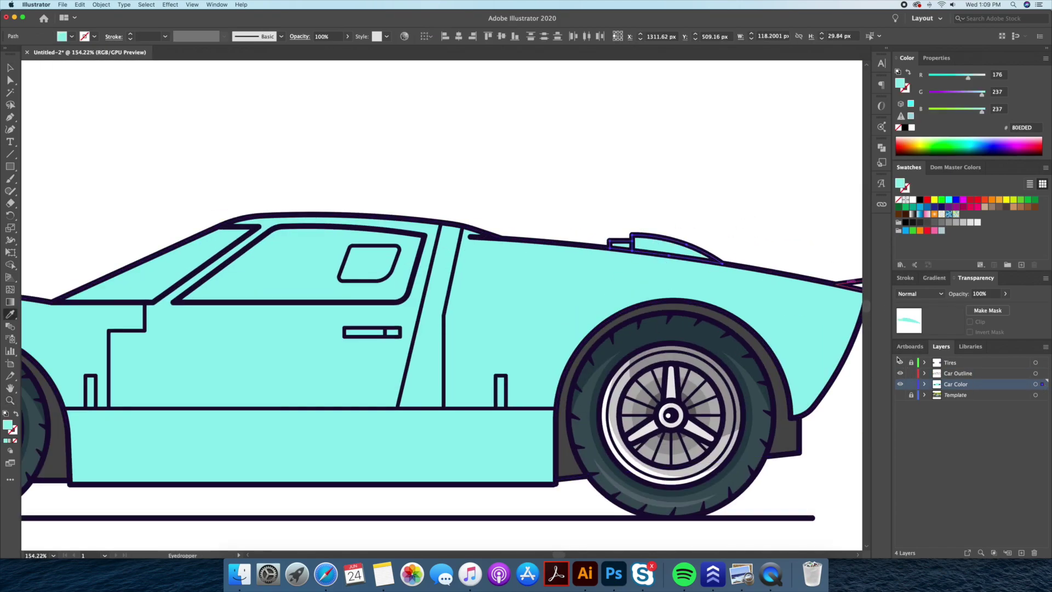
# - Move the small rear spoiler piece onto the Car Color layer
pyautogui.hscroll(2, 603, 329)
pyautogui.press('a')
pyautogui.click(828, 276)
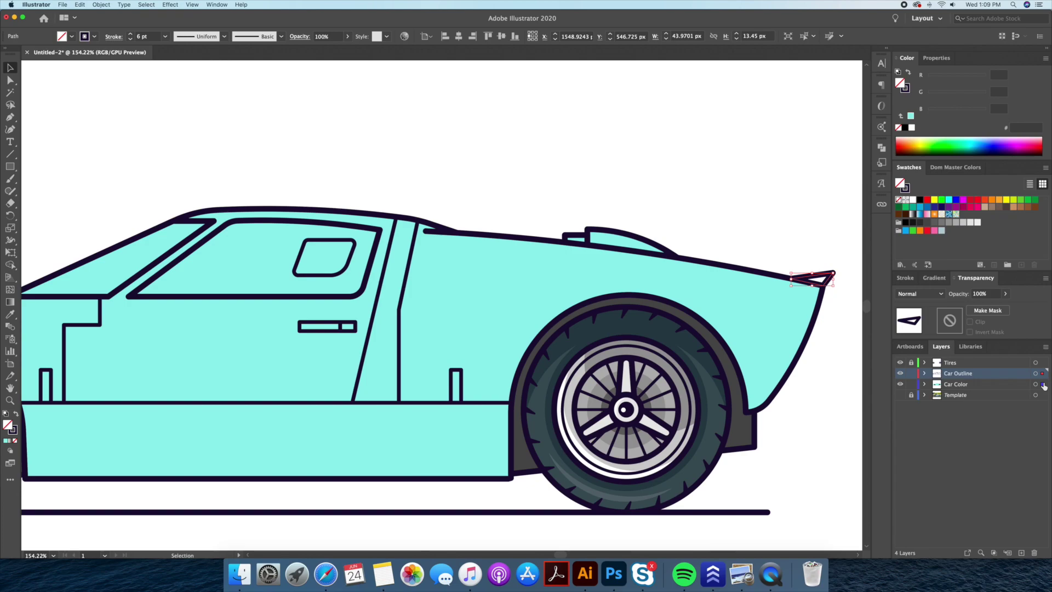
pyautogui.moveTo(1042, 373); pyautogui.dragTo(1044, 386)
pyautogui.hotkey('ctrl', 'shift', 'a')
# - Fit the whole car in view, show the Template photo, and add a layer above Car Color
pyautogui.hscroll(-6, 602, 285)
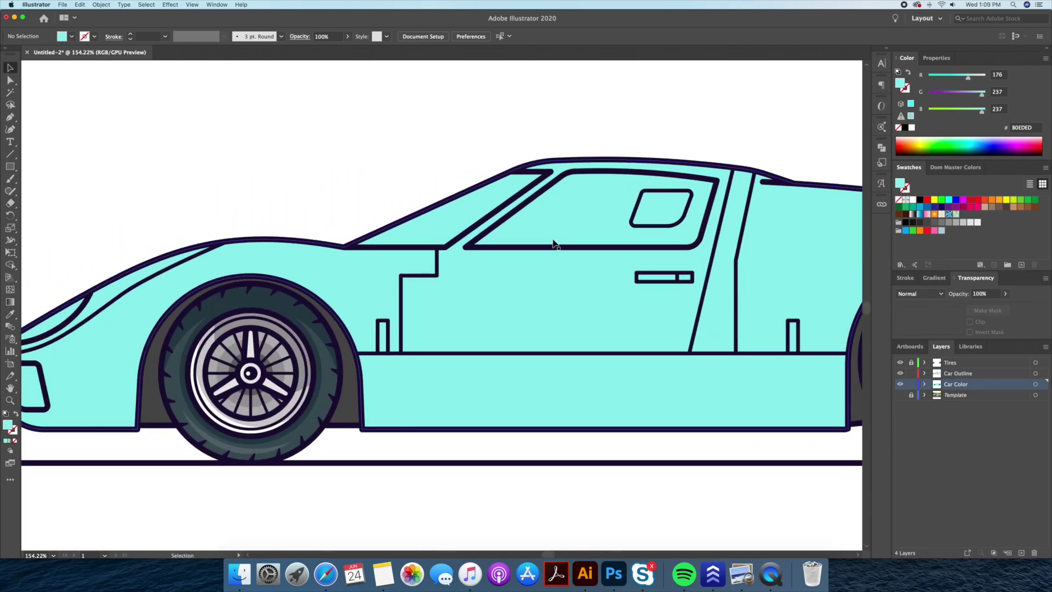
pyautogui.moveTo(347, 169); pyautogui.dragTo(511, 228)
pyautogui.moveTo(234, 268); pyautogui.dragTo(328, 241)
pyautogui.hotkey('ctrl', '0')
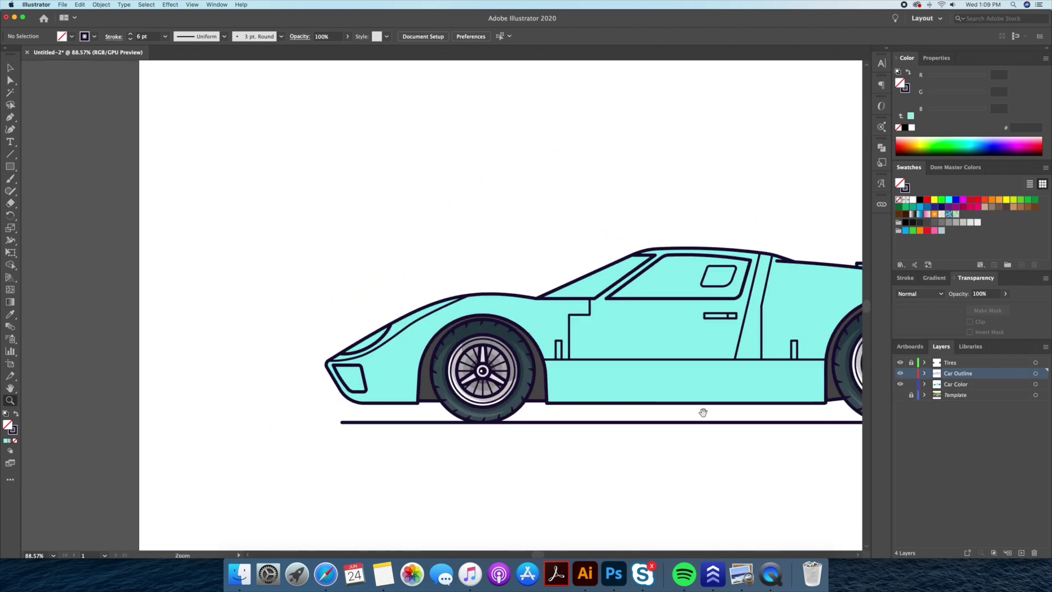
pyautogui.click(900, 395)
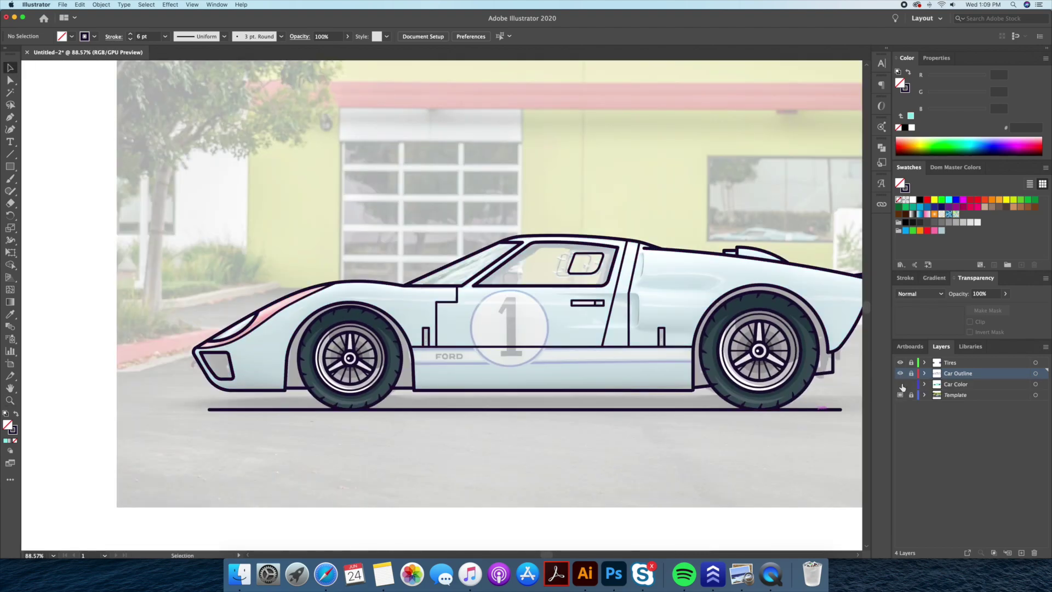
pyautogui.click(978, 386)
pyautogui.click(1021, 552)
pyautogui.scroll(3, 680, 302)
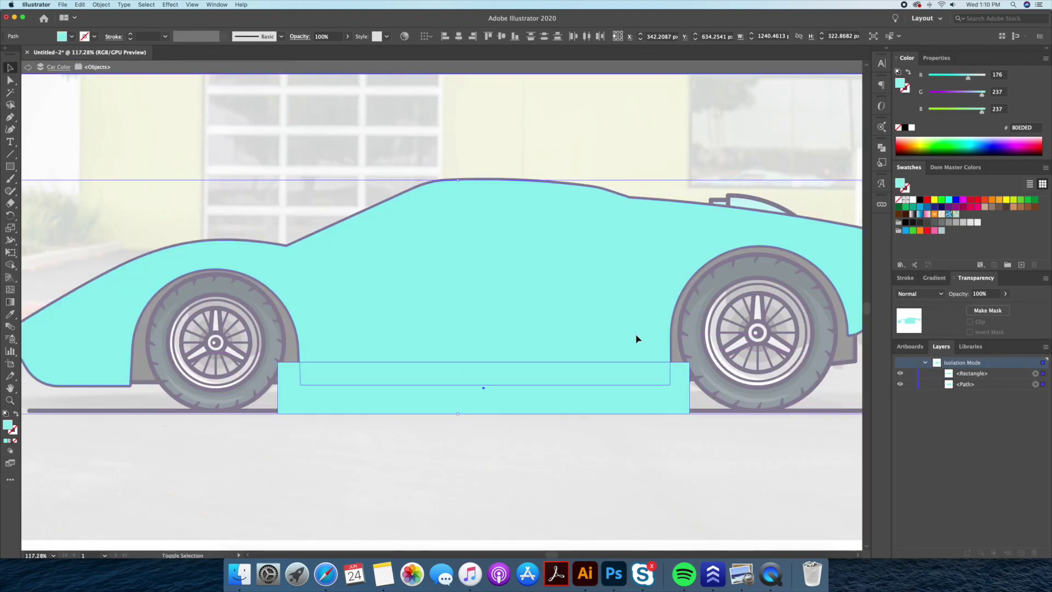
# - Fill the sill strip between the wheels with dark navy at 10% opacity and place a copy higher
pyautogui.click(649, 375)
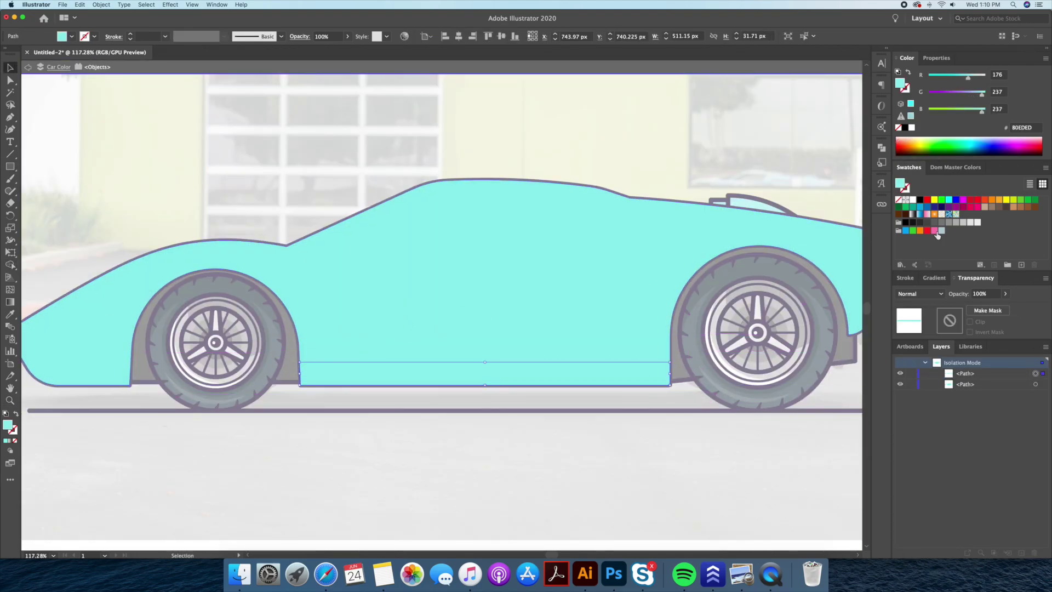
pyautogui.click(955, 167)
pyautogui.click(1002, 218)
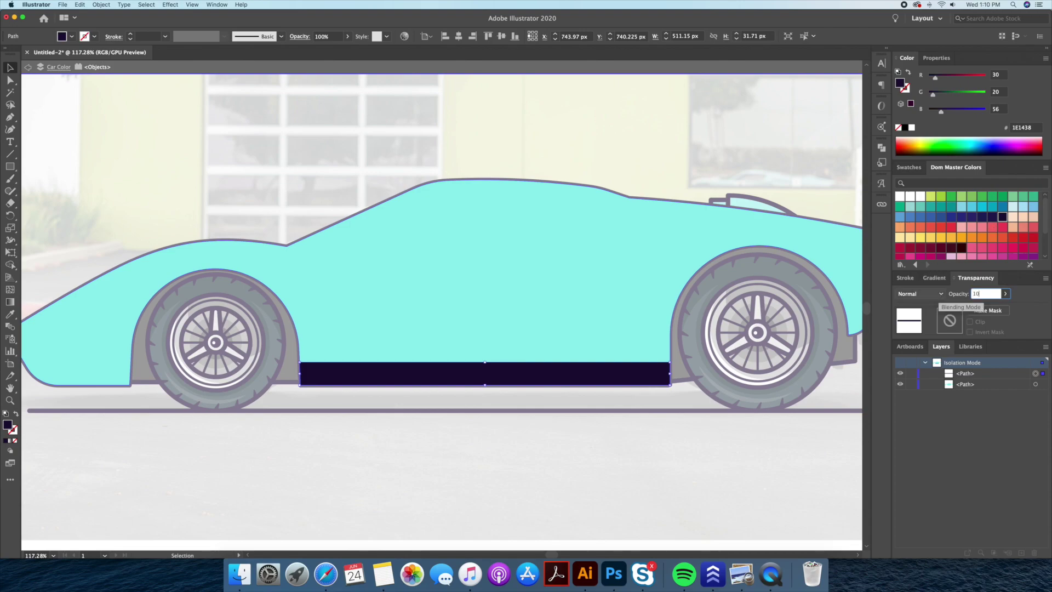
pyautogui.press('Return')
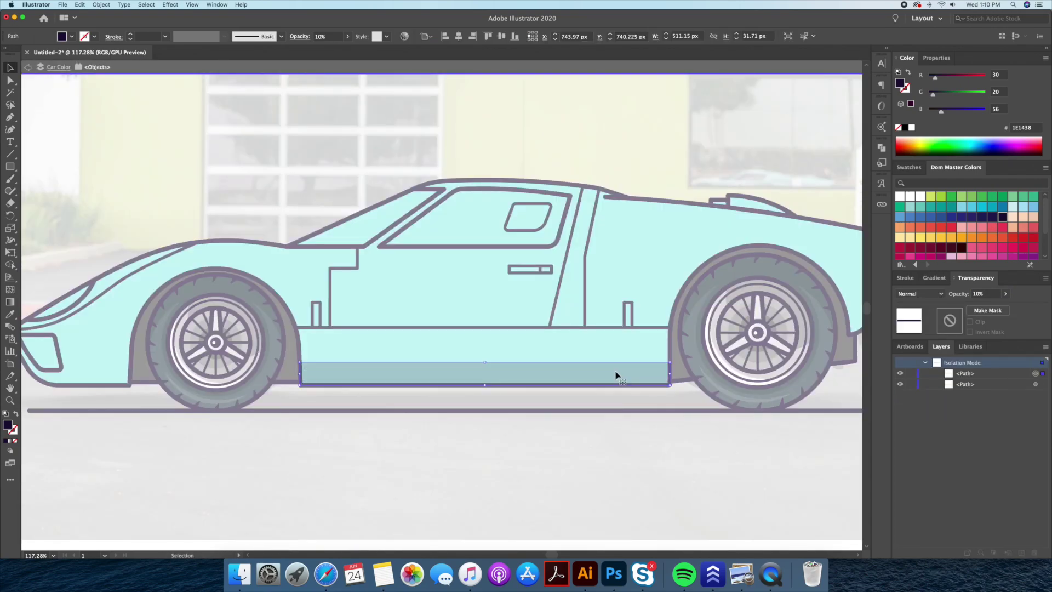
pyautogui.doubleClick(554, 430)
pyautogui.moveTo(551, 371); pyautogui.dragTo(466, 336)
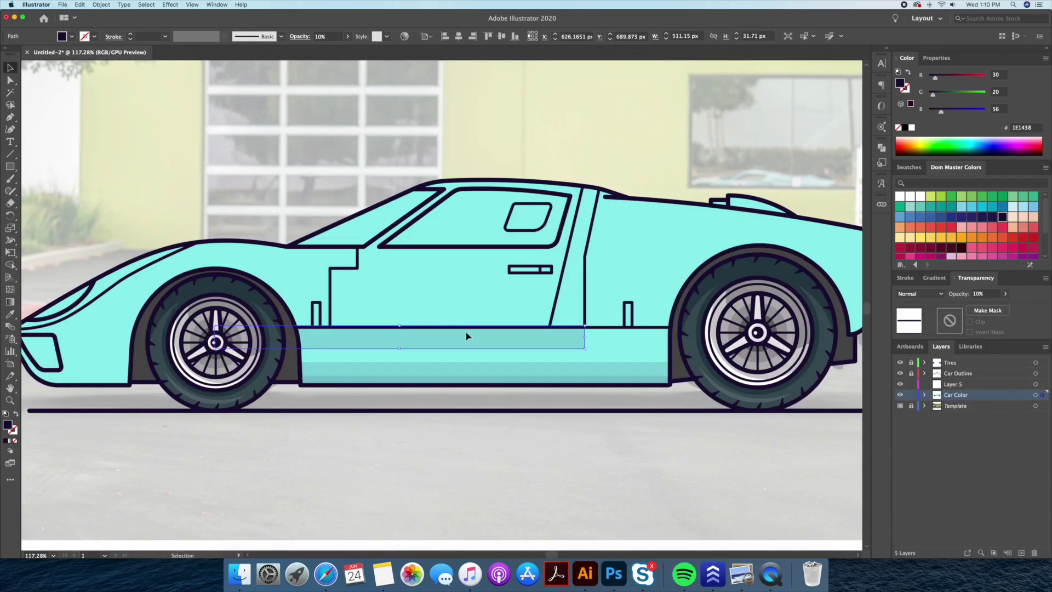
# - Draw a curved Pen shading shape above the rear wheel in isolation mode
pyautogui.press('super+0')
pyautogui.scroll(5, 474, 425)
pyautogui.doubleClick(781, 347)
pyautogui.press('p')
pyautogui.click(790, 337)
pyautogui.moveTo(677, 363); pyautogui.dragTo(601, 364)
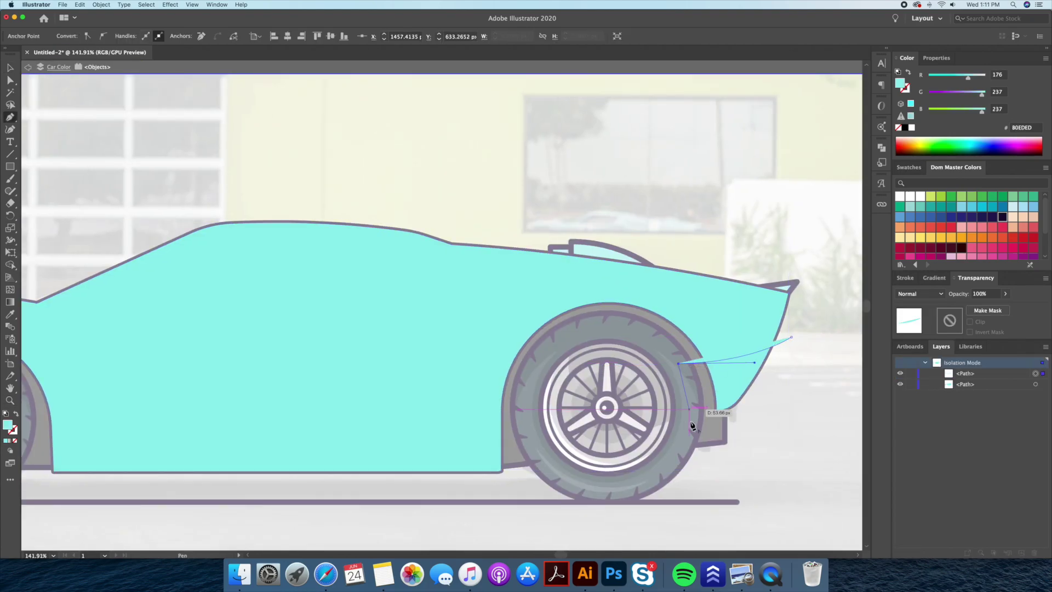
pyautogui.click(718, 408)
pyautogui.click(790, 336)
# - Apply translucent navy to the rear shading, lower it onto the fender, and combine it with the body
pyautogui.press('Escape')
pyautogui.press('v')
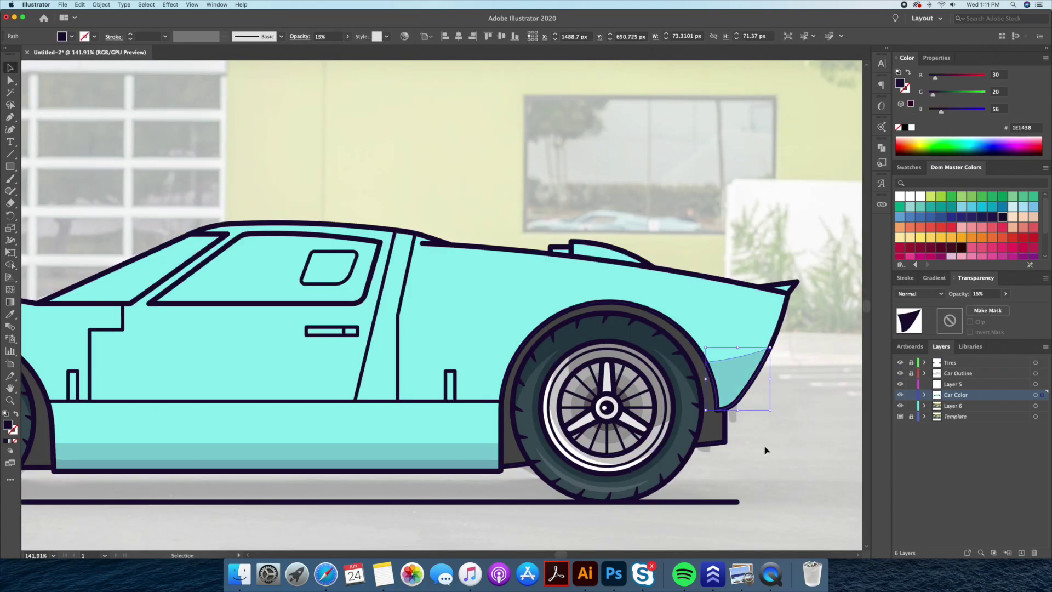
pyautogui.moveTo(738, 349)
pyautogui.mouseDown()
pyautogui.moveTo(738, 374)
pyautogui.moveTo(737, 362)
pyautogui.mouseUp()
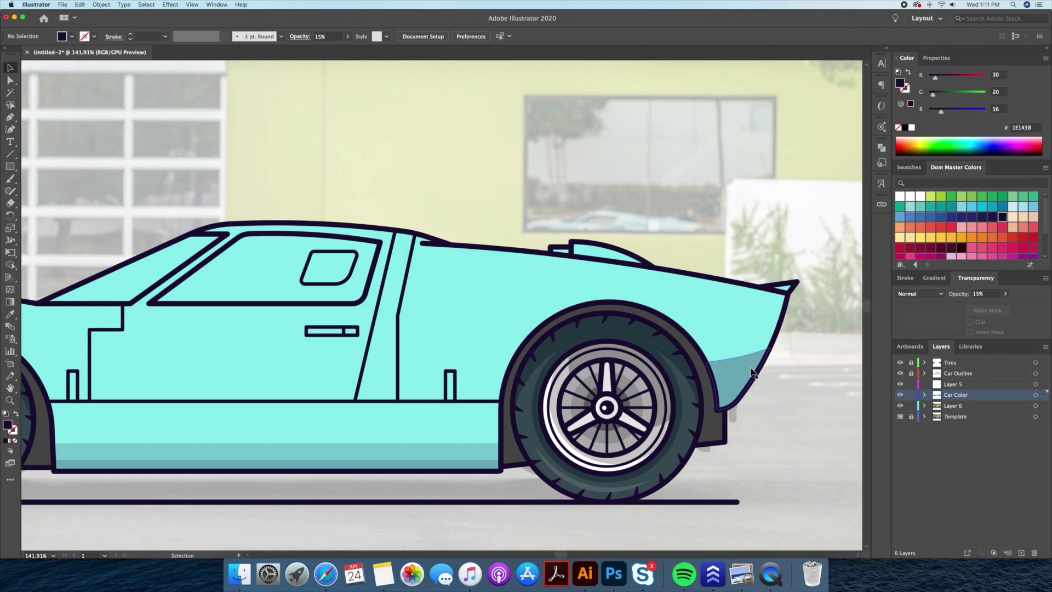
pyautogui.keyDown('shift'); pyautogui.click(764, 350); pyautogui.keyUp('shift')
pyautogui.hotkey('shift', 'm')
pyautogui.press('super+minus')
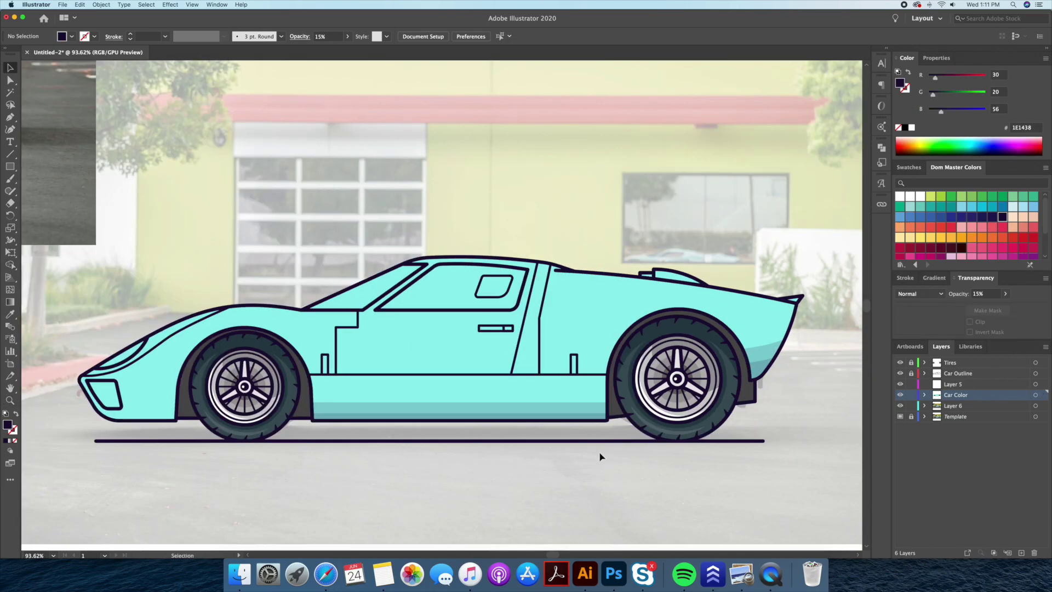
pyautogui.press('super+shift+w')
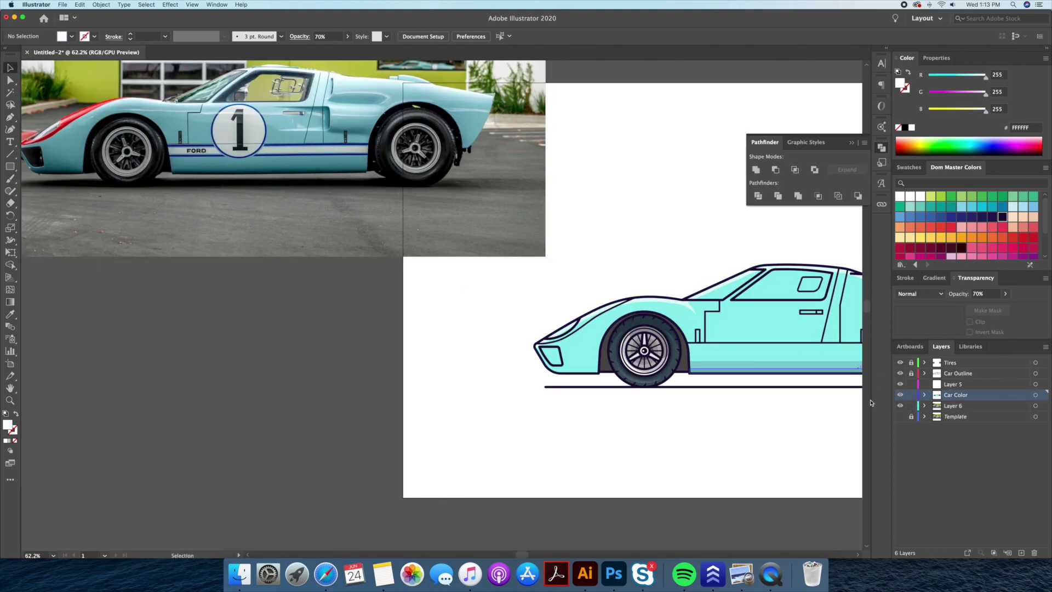
# - Move the front fender stripe to Car Color and fill it with a coral red
pyautogui.click(605, 323)
pyautogui.moveTo(1042, 376); pyautogui.dragTo(1042, 394)
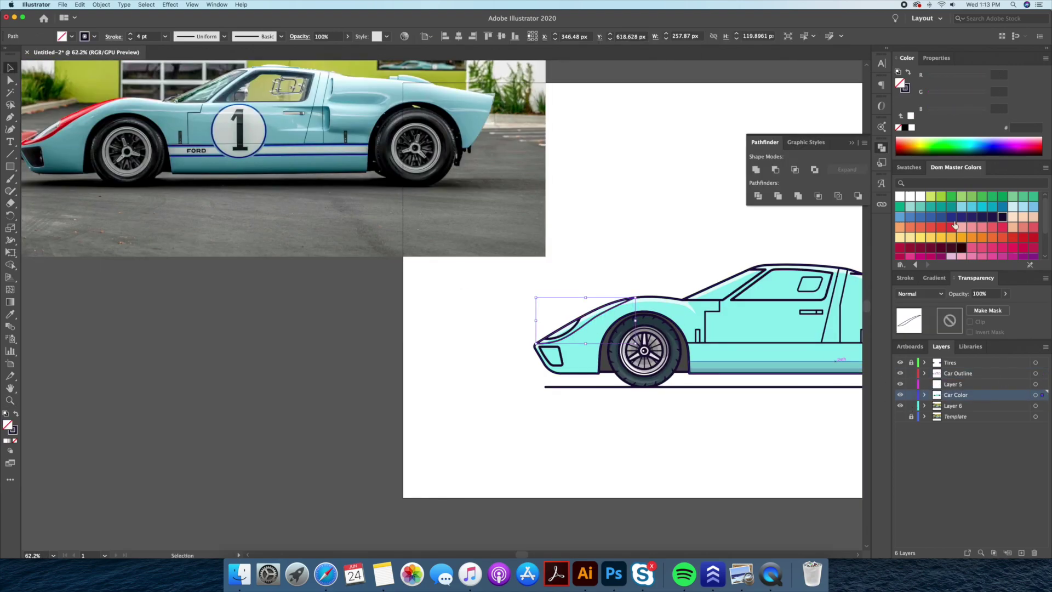
pyautogui.hotkey('shift', 'x')
pyautogui.click(930, 227)
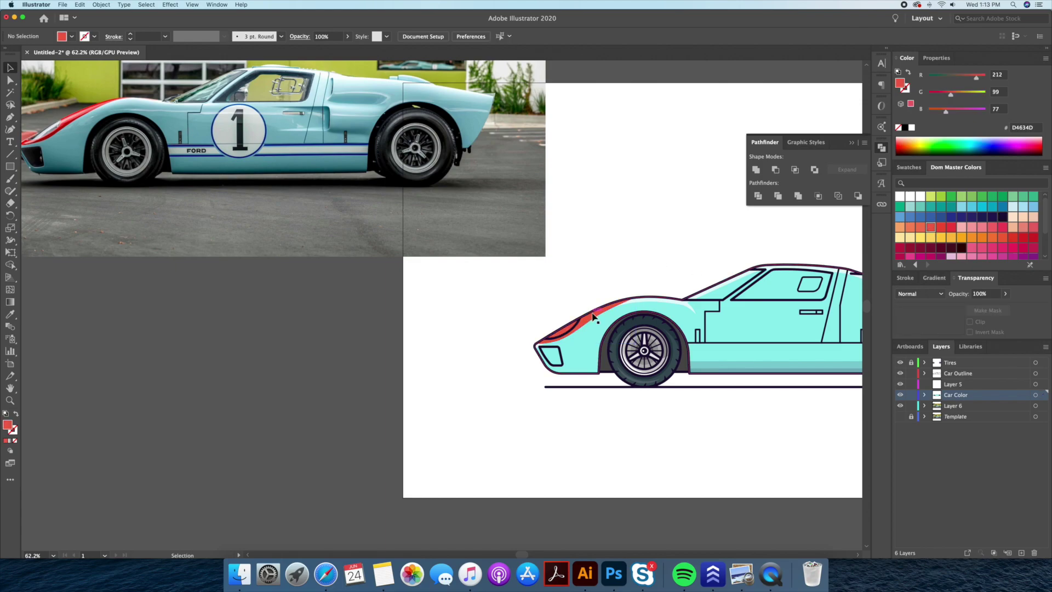
pyautogui.doubleClick(898, 82)
pyautogui.click(729, 197)
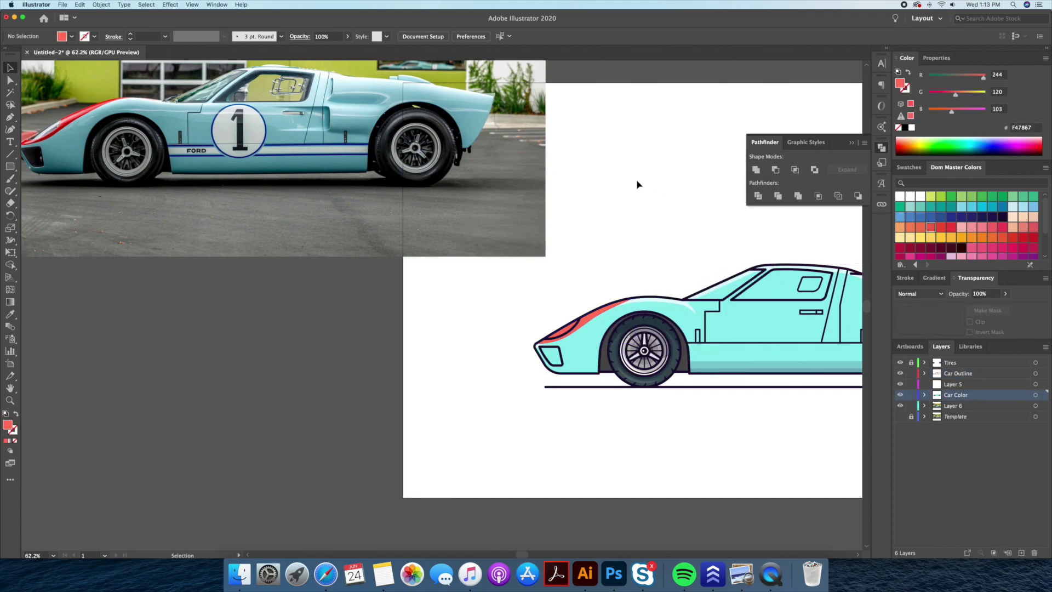
# - Zoom in to check the red fender stripe, then zoom out and clear the selection
pyautogui.click(576, 328)
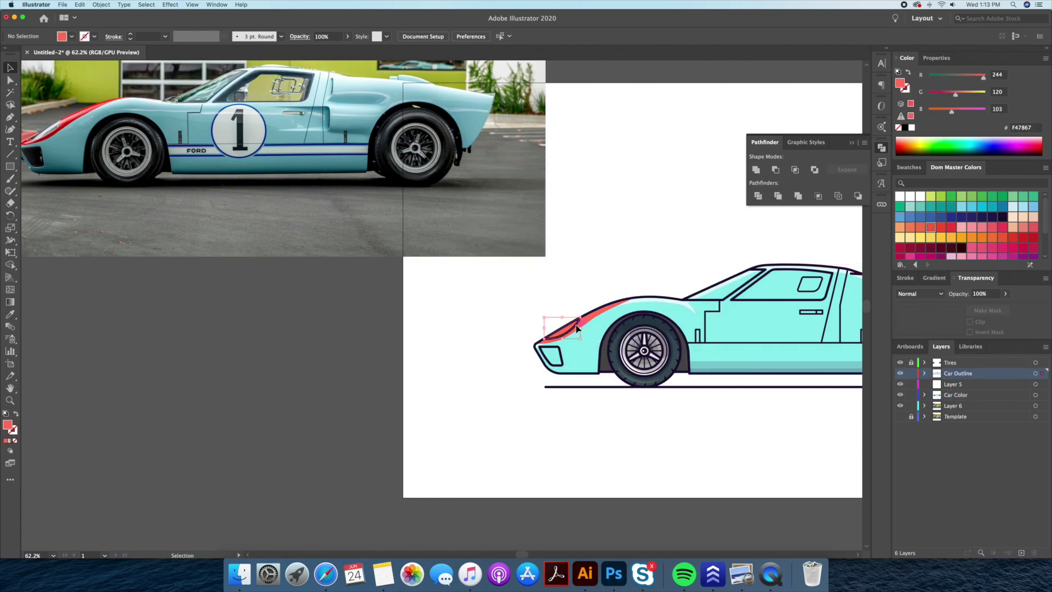
pyautogui.click(634, 282)
pyautogui.scroll(5, 552, 316)
pyautogui.click(551, 316)
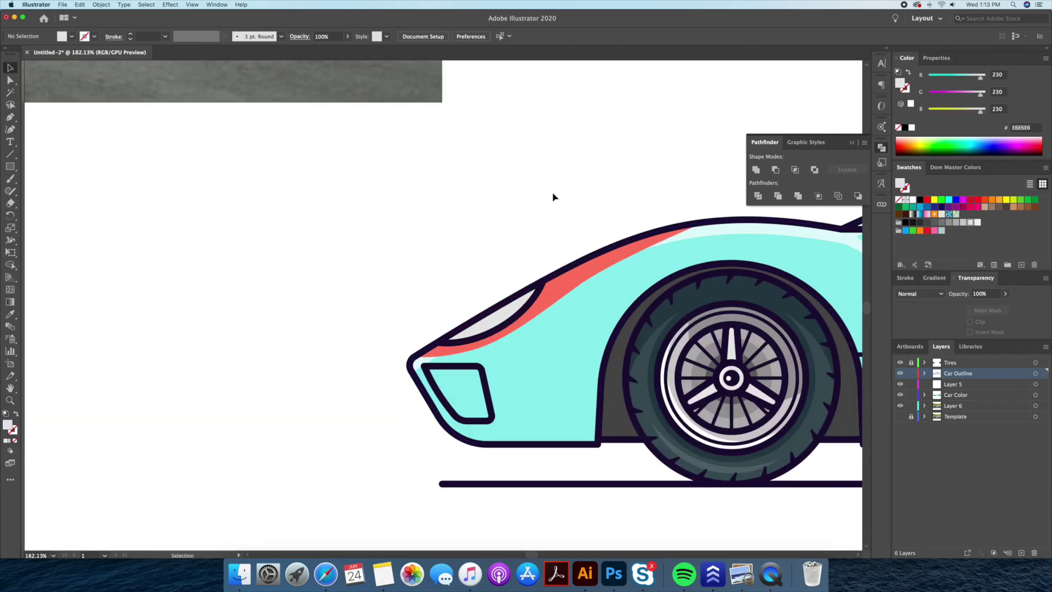
pyautogui.hscroll(4, 586, 219)
pyautogui.click(621, 234)
pyautogui.click(475, 284)
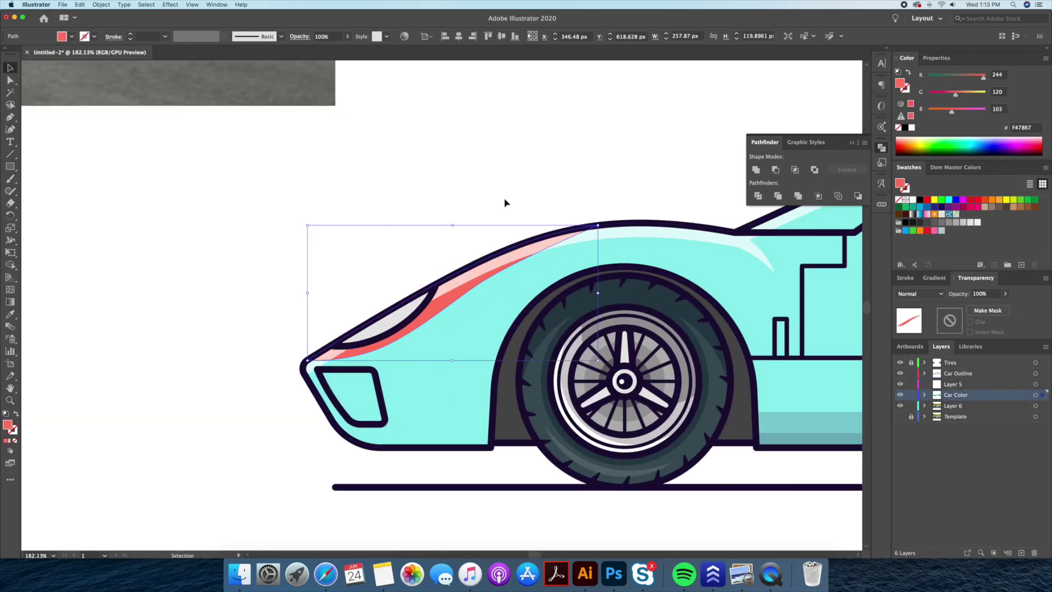
pyautogui.click(530, 162)
pyautogui.scroll(-5, 530, 162)
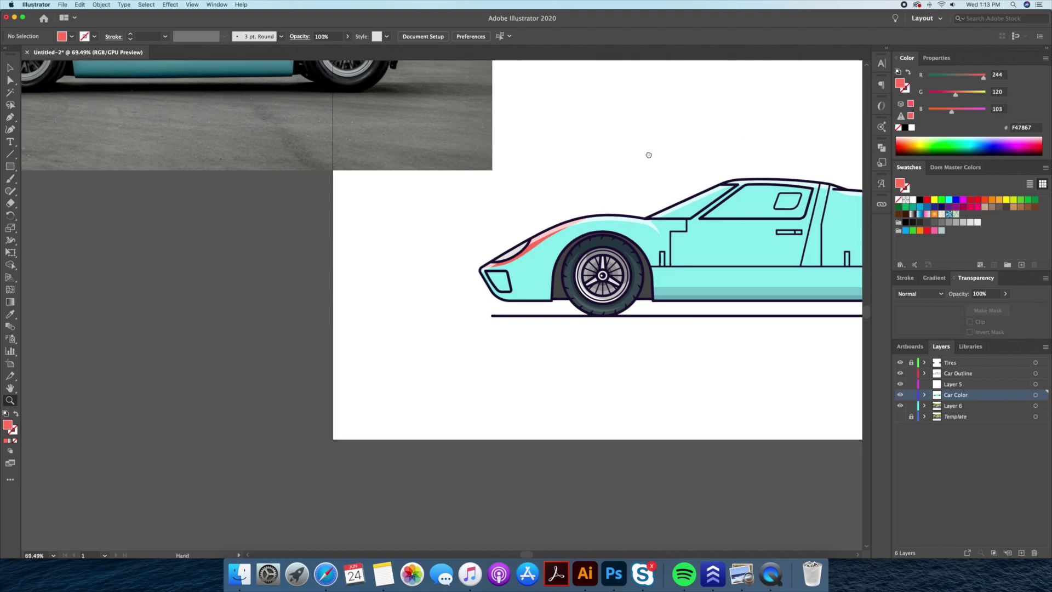
pyautogui.hscroll(-5, 471, 160)
pyautogui.press('v')
pyautogui.click(449, 223)
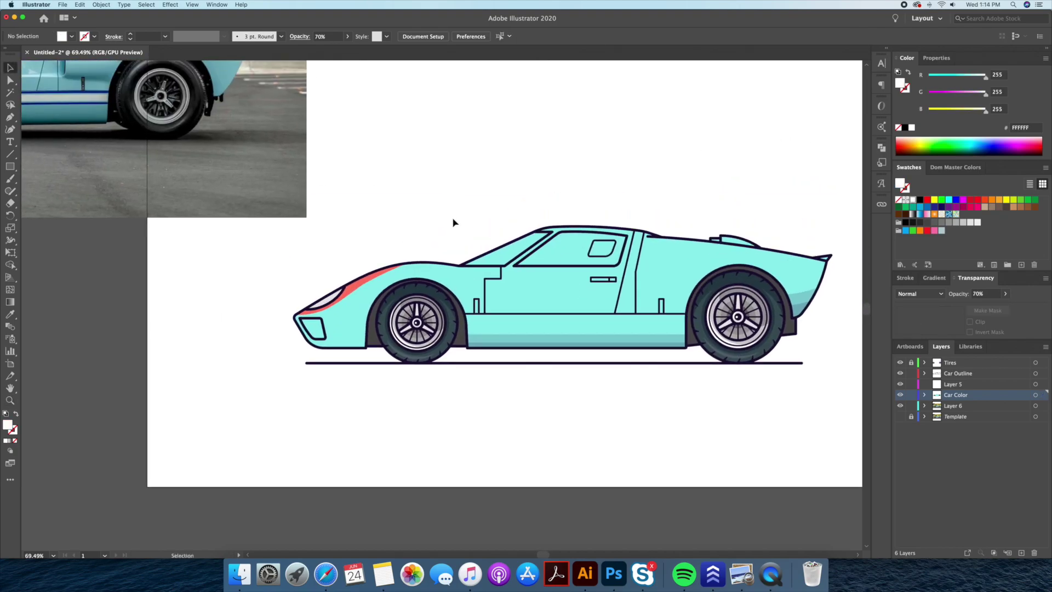
# - Draw a thin white highlight along the roofline from the windshield top to the rear pillar
pyautogui.scroll(3, 571, 258)
pyautogui.hscroll(2, 603, 261)
pyautogui.scroll(4, 585, 285)
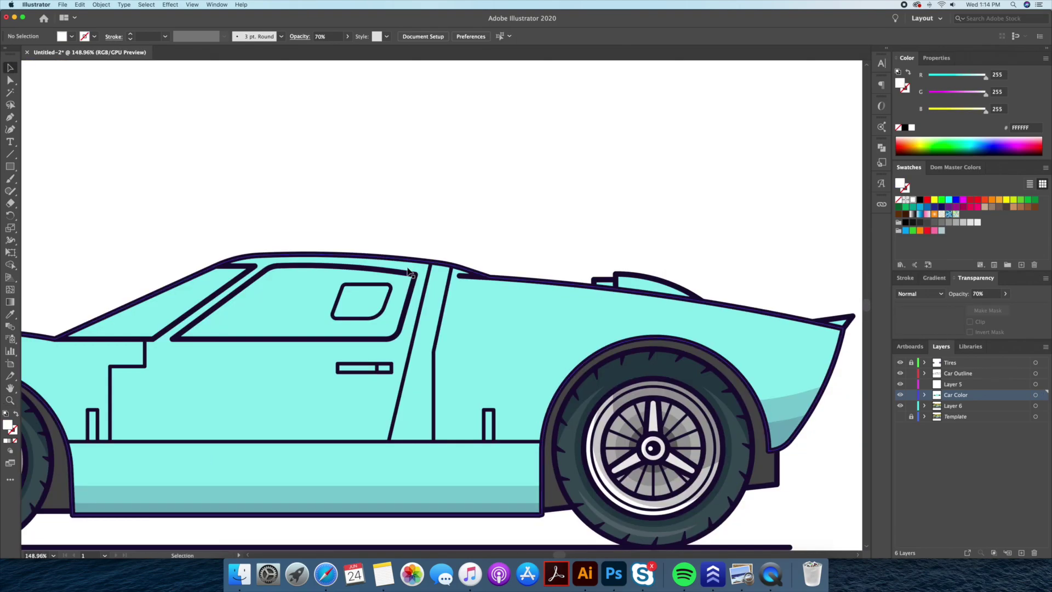
pyautogui.press('p')
pyautogui.click(266, 267)
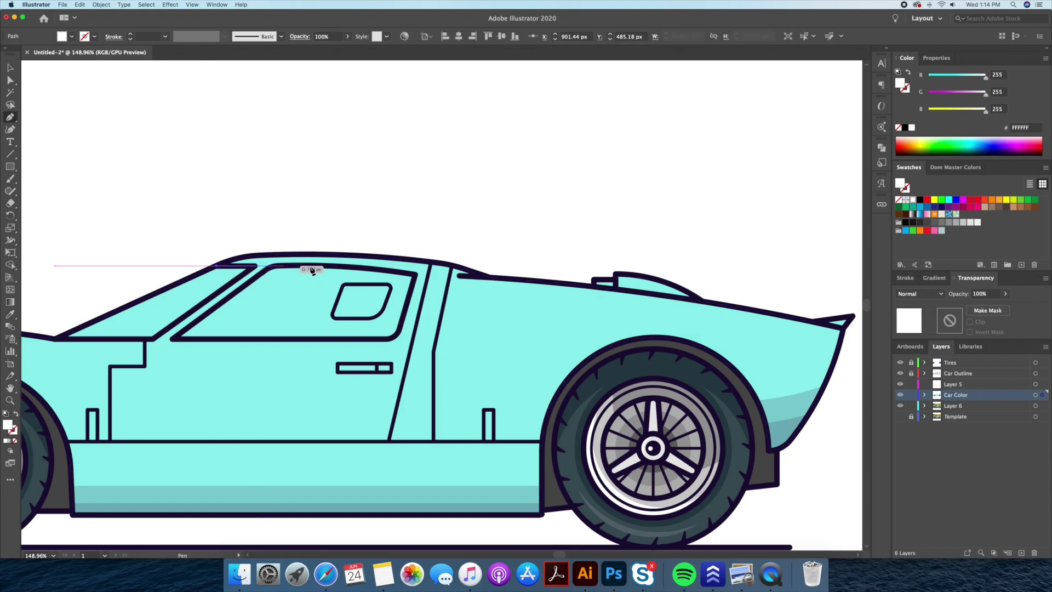
pyautogui.click(400, 271)
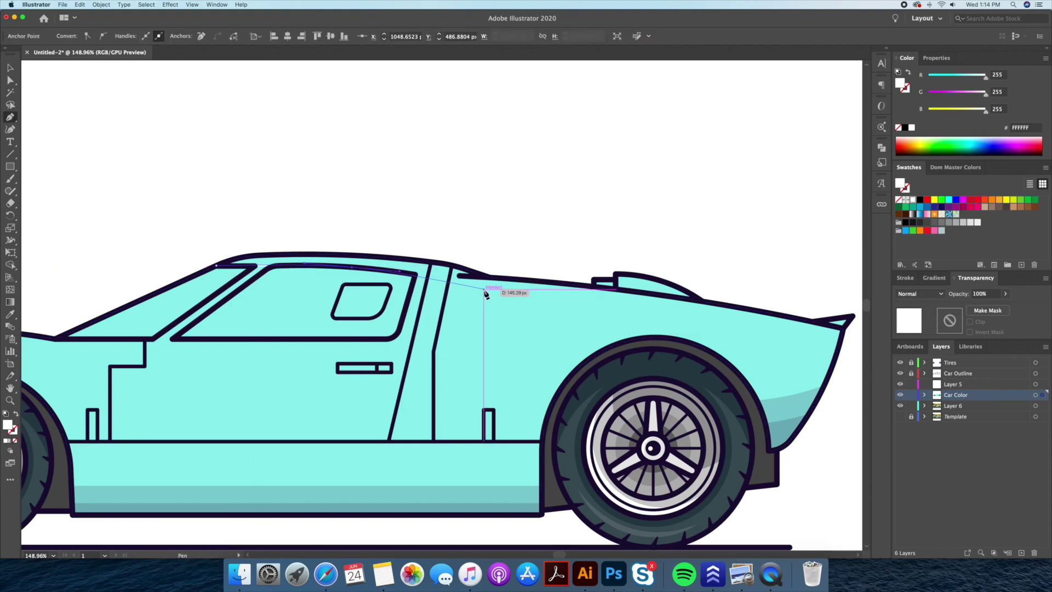
pyautogui.click(459, 278)
pyautogui.click(483, 280)
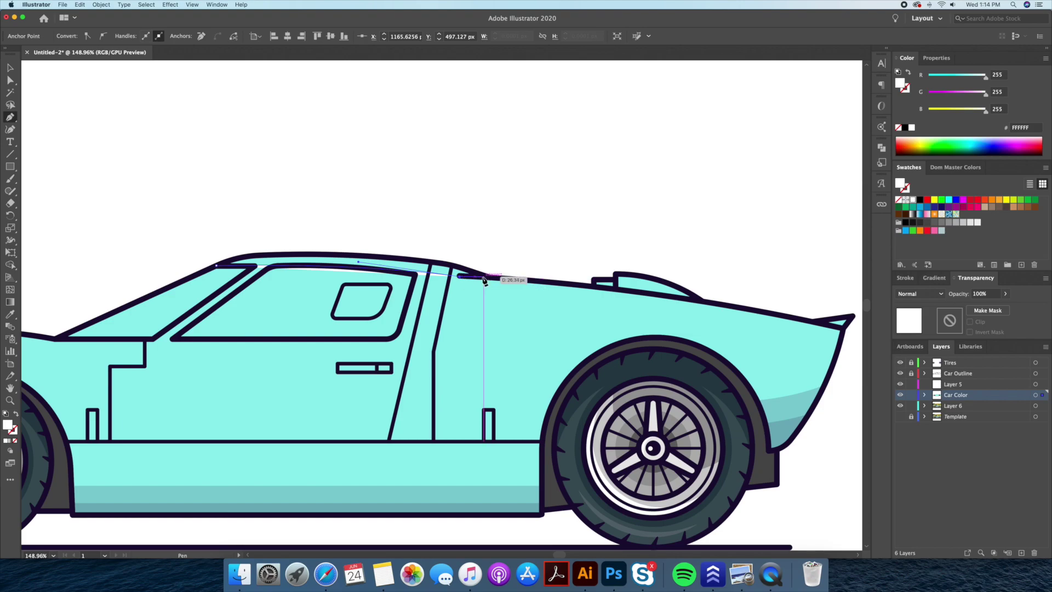
pyautogui.press('v')
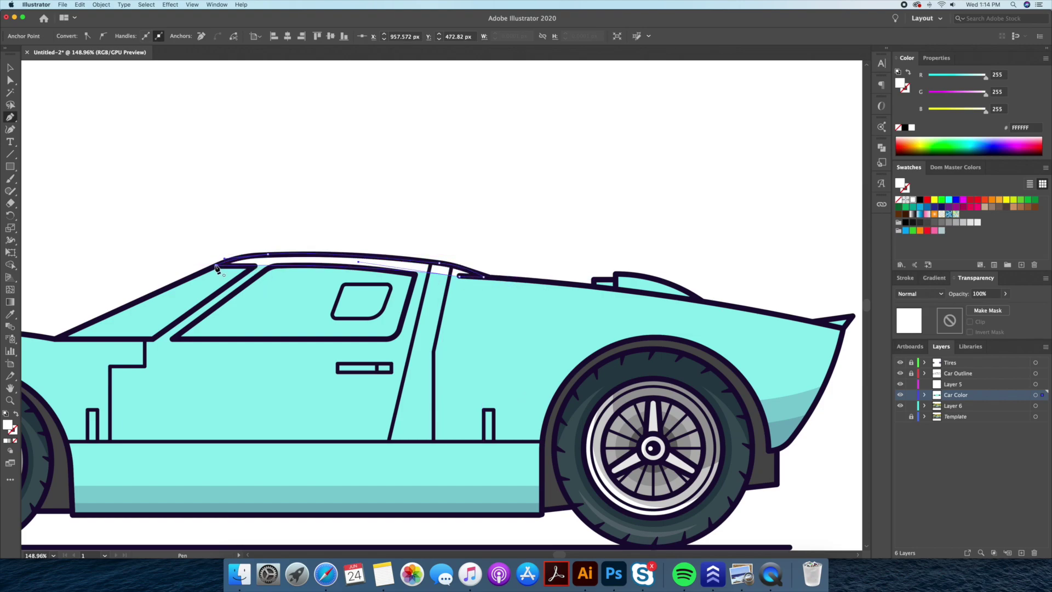
# - Draw a second white highlight down the rear deck toward the tail
pyautogui.moveTo(516, 225); pyautogui.dragTo(405, 213)
pyautogui.press('p')
pyautogui.click(346, 264)
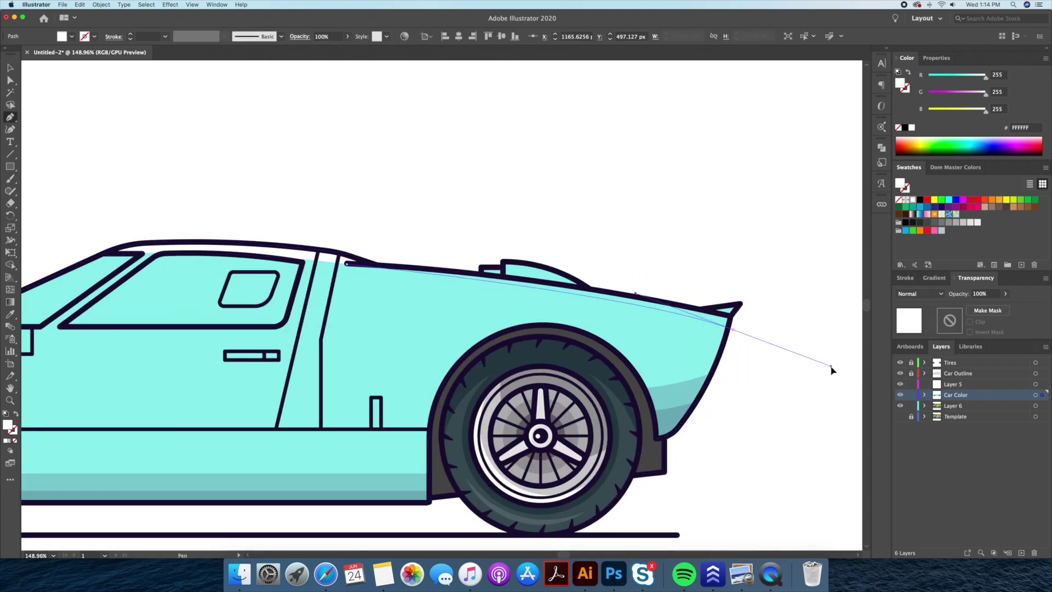
pyautogui.hscroll(5, 831, 371)
pyautogui.scroll(-3, 831, 370)
pyautogui.click(593, 179)
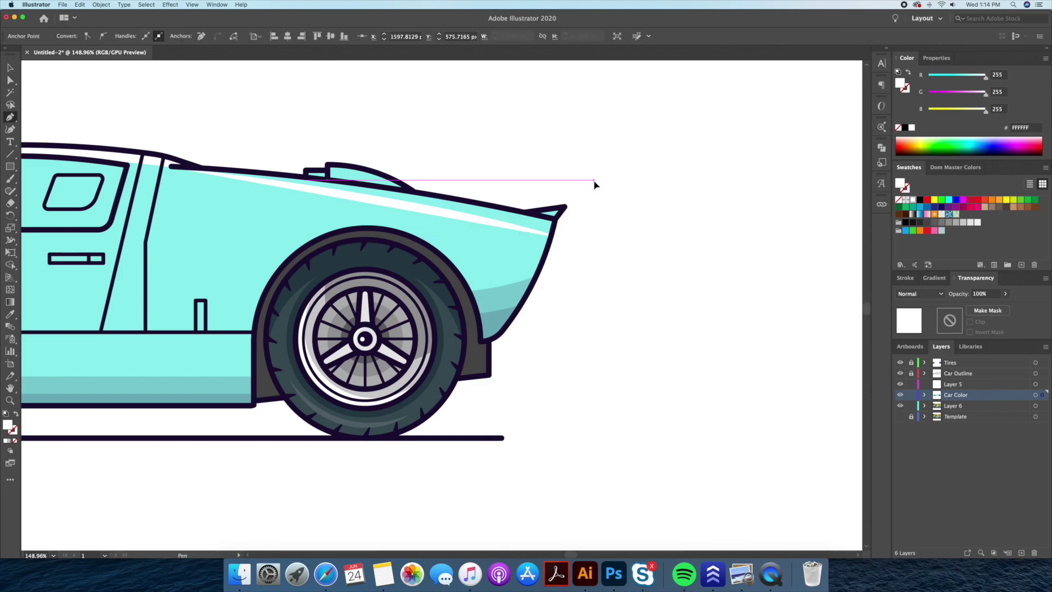
pyautogui.press('v')
pyautogui.click(273, 211)
pyautogui.click(604, 202)
# - Zoom in to inspect the white roof highlight near the spoiler, then zoom back out
pyautogui.hscroll(-5, 605, 192)
pyautogui.scroll(5, 606, 184)
pyautogui.click(520, 192)
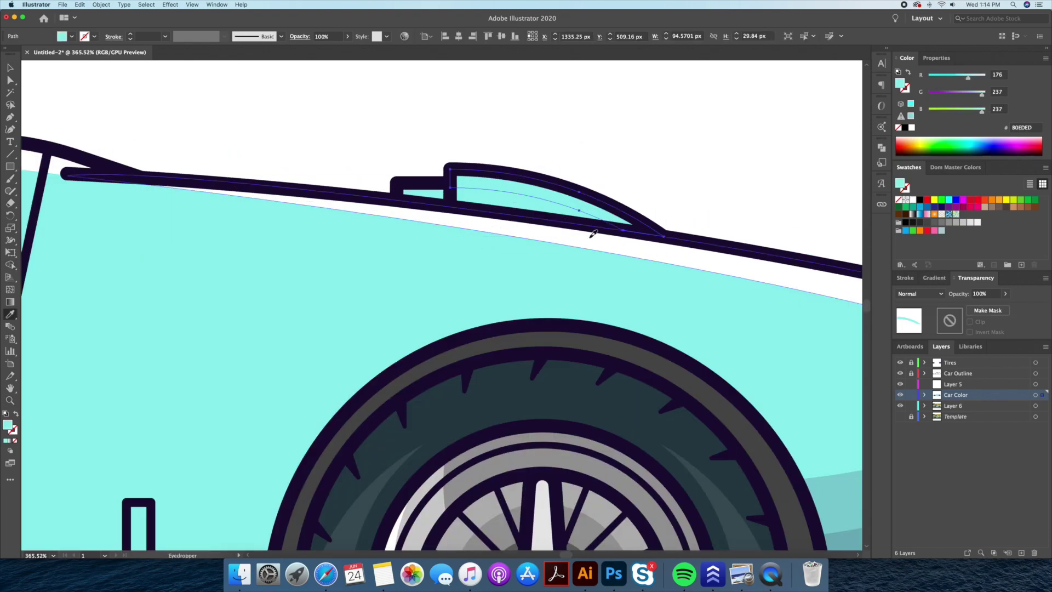
pyautogui.scroll(-10, 586, 230)
pyautogui.scroll(3, 493, 165)
pyautogui.press('a')
pyautogui.click(500, 161)
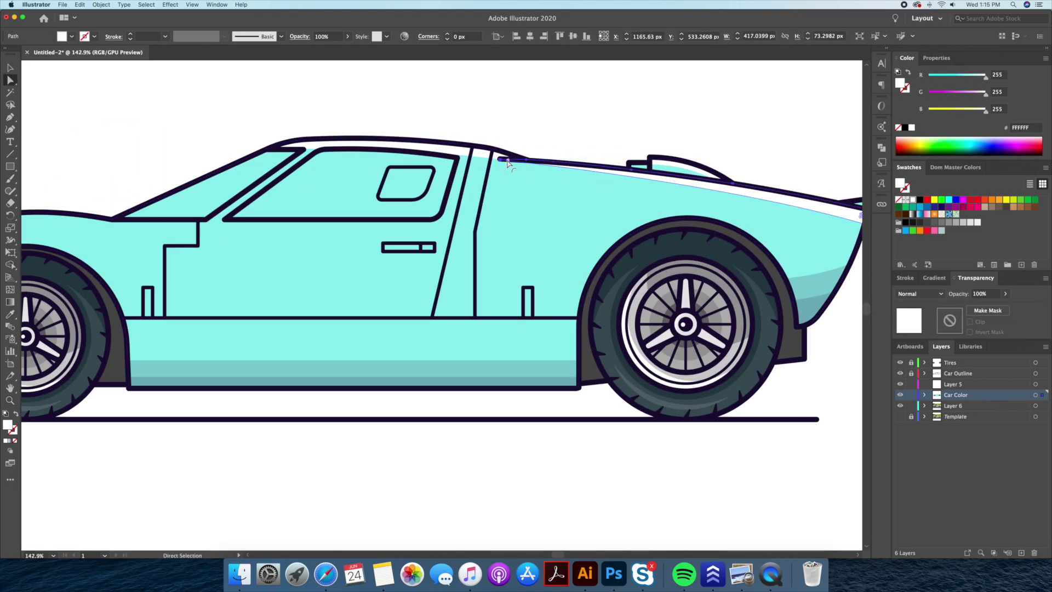
pyautogui.click(557, 131)
pyautogui.press('z')
pyautogui.moveTo(557, 132); pyautogui.dragTo(528, 145)
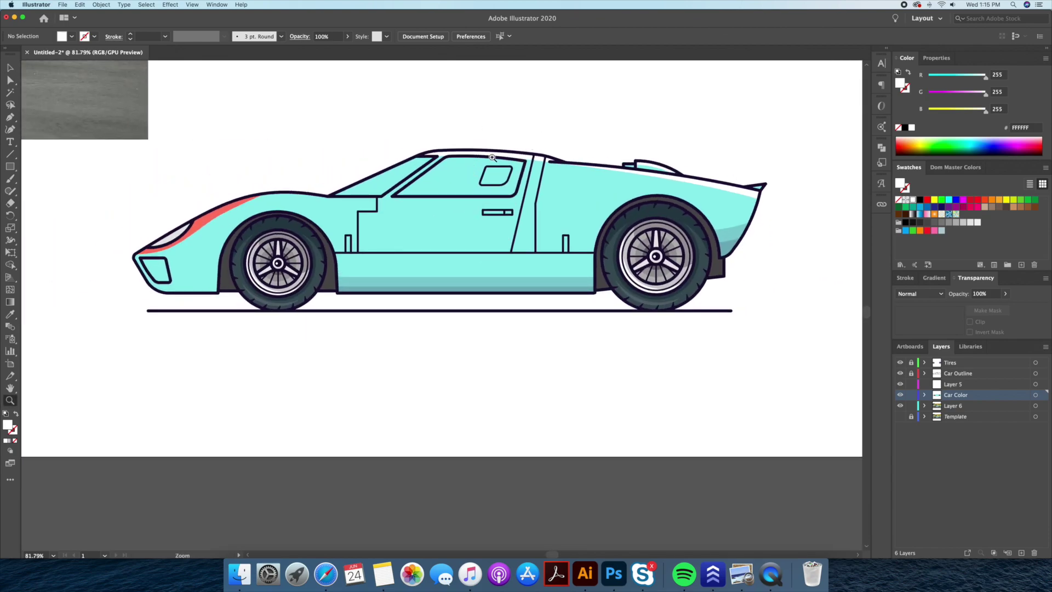
pyautogui.hscroll(-2, 495, 157)
pyautogui.scroll(5, 483, 169)
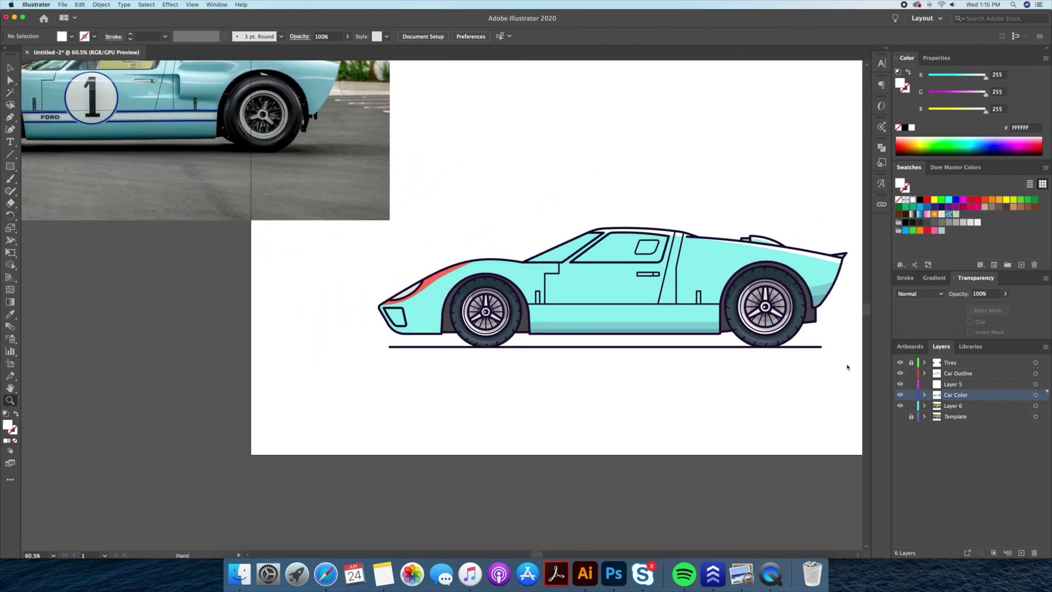
pyautogui.hscroll(-5, 493, 219)
# - Fill the front vent dark grey and make a slightly offset copy of it
pyautogui.press('v')
pyautogui.click(568, 339)
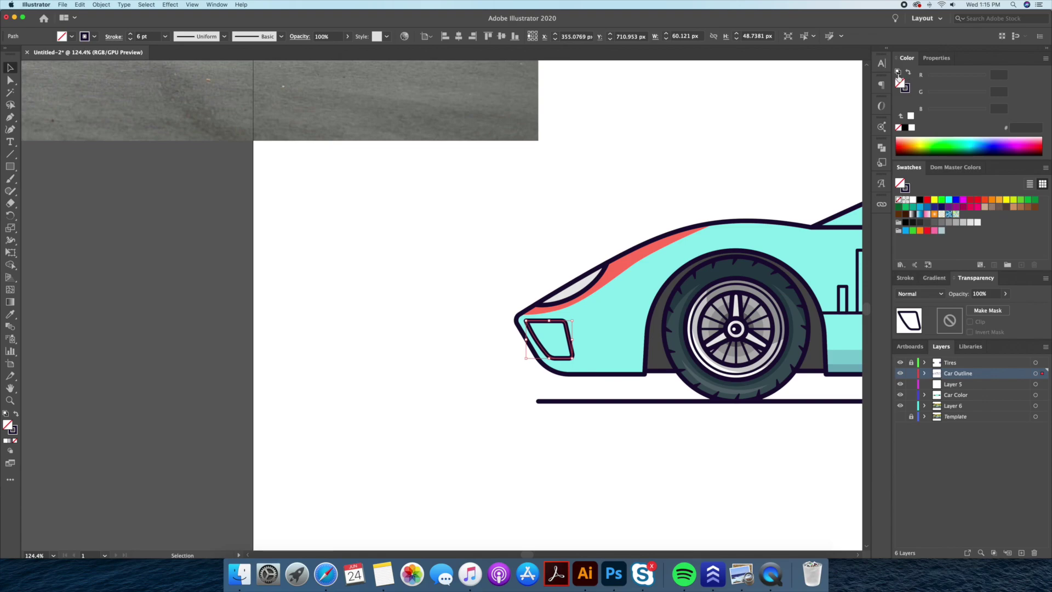
pyautogui.hscroll(3, 657, 301)
pyautogui.click(932, 222)
pyautogui.scroll(5, 544, 364)
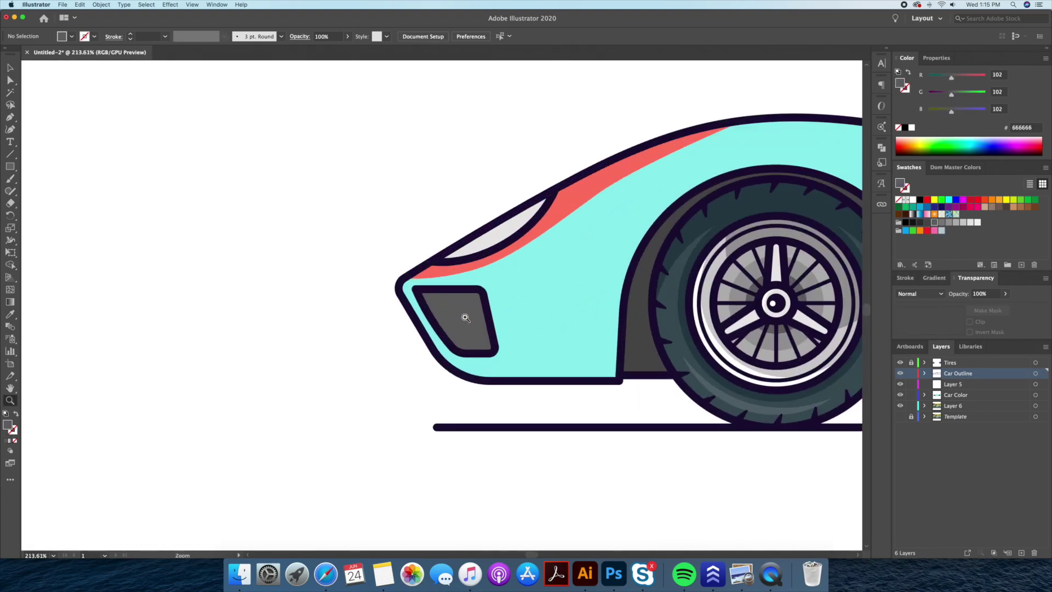
pyautogui.moveTo(499, 341); pyautogui.dragTo(493, 332)
pyautogui.press('super+z')
pyautogui.press('super+shift+a')
pyautogui.click(486, 330)
pyautogui.moveTo(450, 302); pyautogui.dragTo(466, 313)
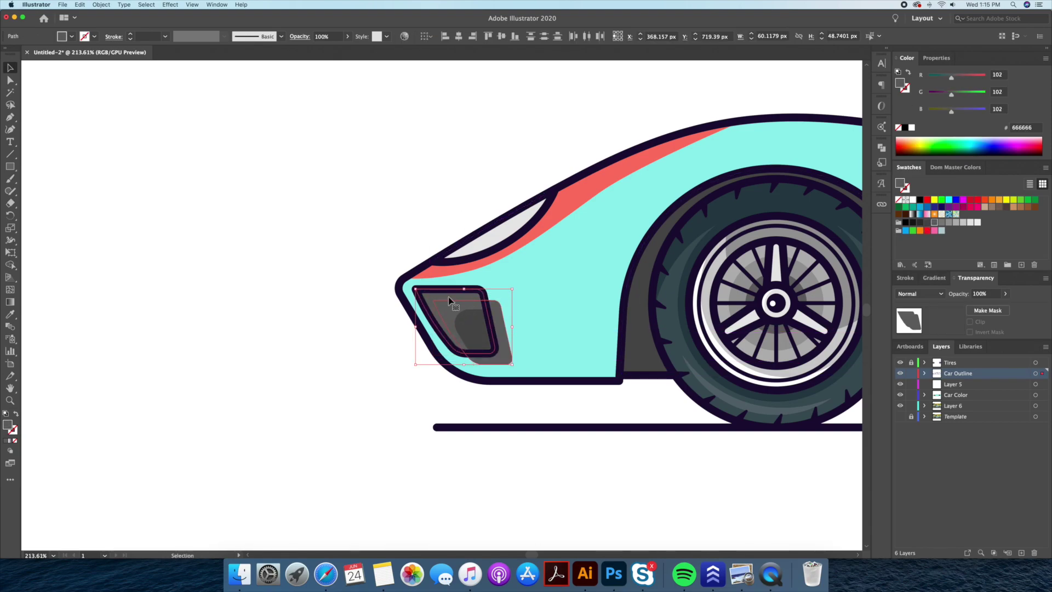
# - Fill the narrower inner vent copy mid grey, leaving the darkest inner shape
pyautogui.click(450, 294)
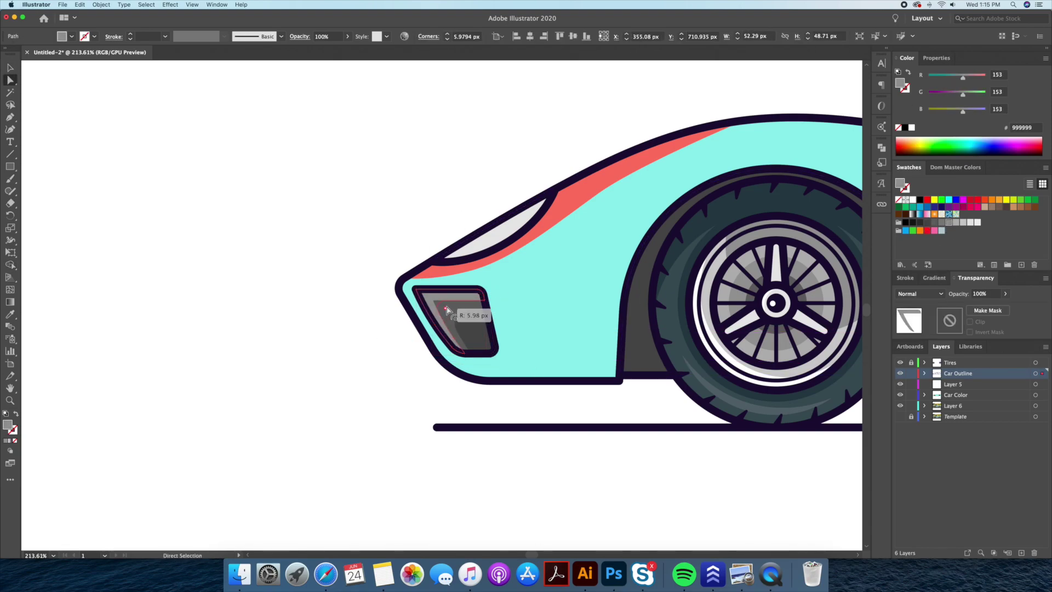
pyautogui.click(941, 222)
pyautogui.press('super+shift+a')
pyautogui.click(486, 325)
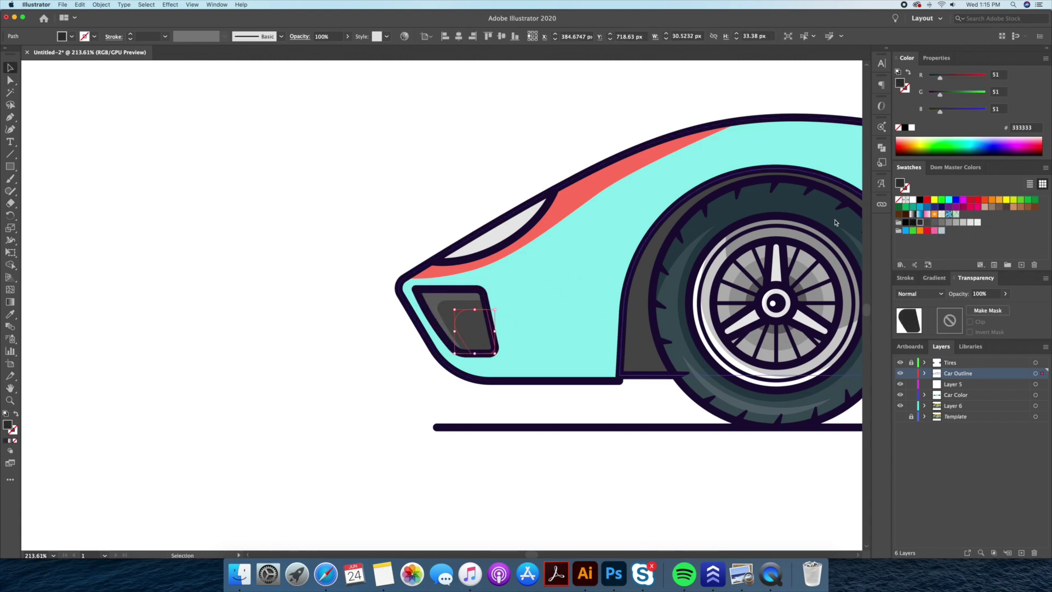
pyautogui.scroll(-5, 330, 225)
pyautogui.scroll(5, 410, 199)
# - Split a crescent off the nose light with an ellipse and fill it light grey
pyautogui.doubleClick(474, 241)
pyautogui.press('shift+super+a')
pyautogui.moveTo(10, 166); pyautogui.dragTo(43, 192)
pyautogui.moveTo(417, 217)
pyautogui.mouseDown()
pyautogui.moveTo(470, 248)
pyautogui.moveTo(481, 235)
pyautogui.mouseUp()
pyautogui.click(458, 234)
pyautogui.click(963, 222)
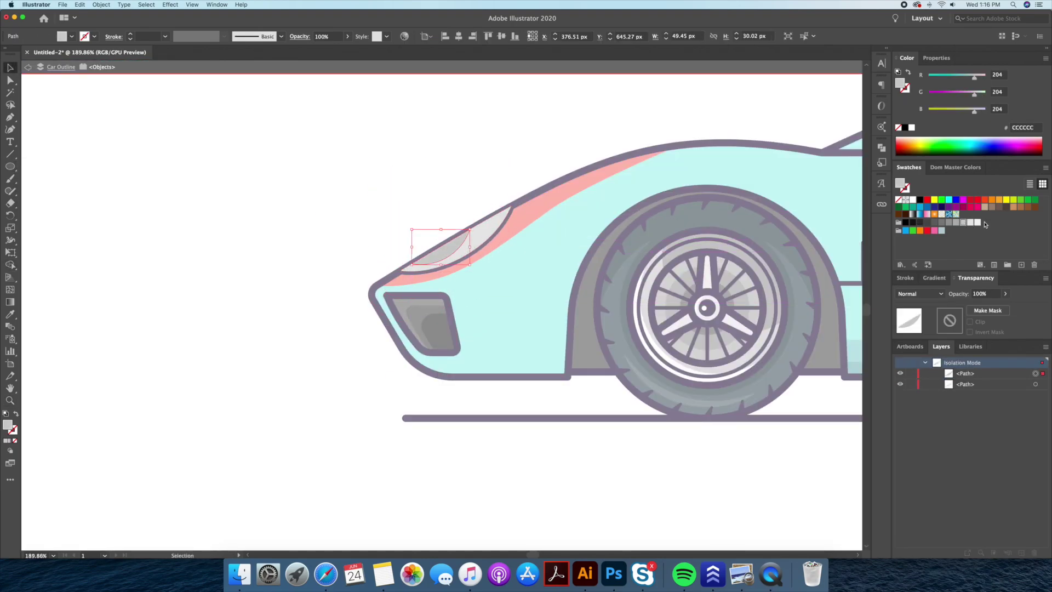
pyautogui.doubleClick(477, 163)
pyautogui.click(486, 241)
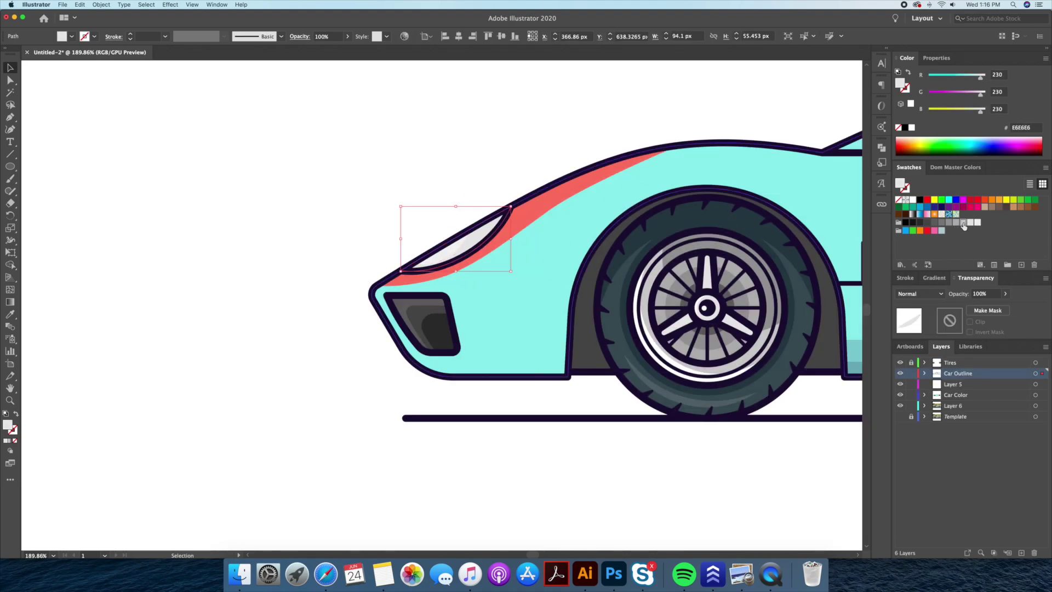
pyautogui.click(469, 207)
pyautogui.scroll(3, 471, 211)
pyautogui.moveTo(452, 269); pyautogui.dragTo(430, 289)
pyautogui.click(396, 265)
# - Place a small white glint circle on the nose light and zoom out to the whole car
pyautogui.press('v')
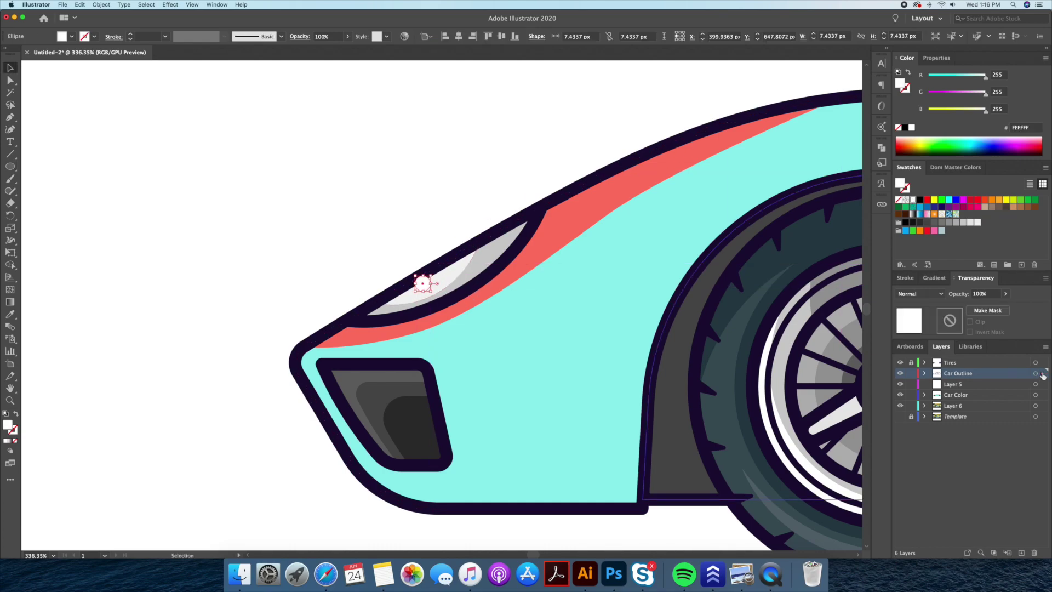
pyautogui.moveTo(1045, 397); pyautogui.dragTo(1042, 373)
pyautogui.press('a')
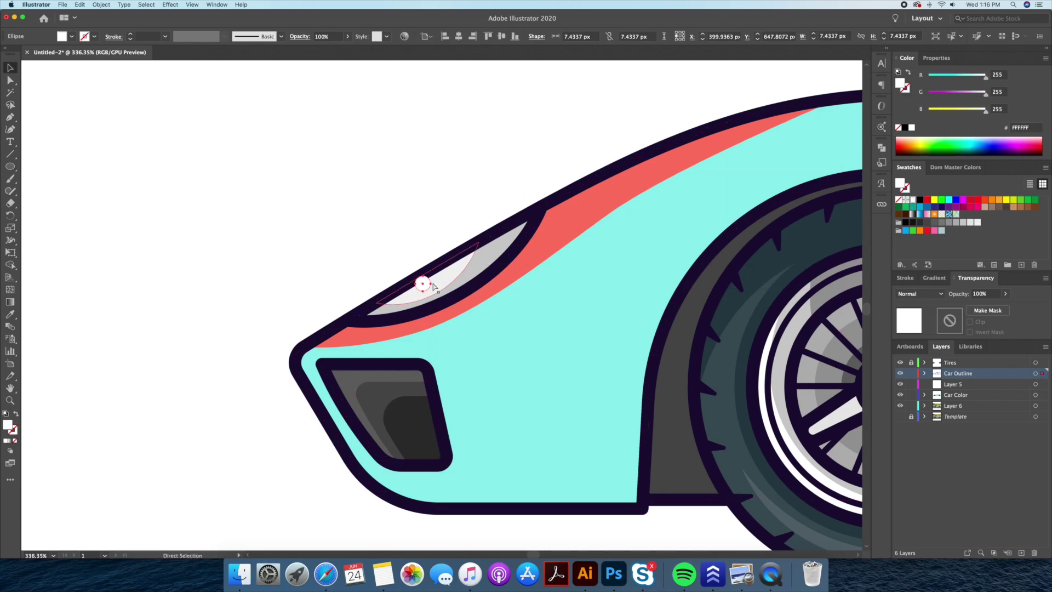
pyautogui.press('z')
pyautogui.moveTo(434, 171)
pyautogui.mouseDown()
pyautogui.moveTo(298, 193)
pyautogui.moveTo(382, 233)
pyautogui.mouseUp()
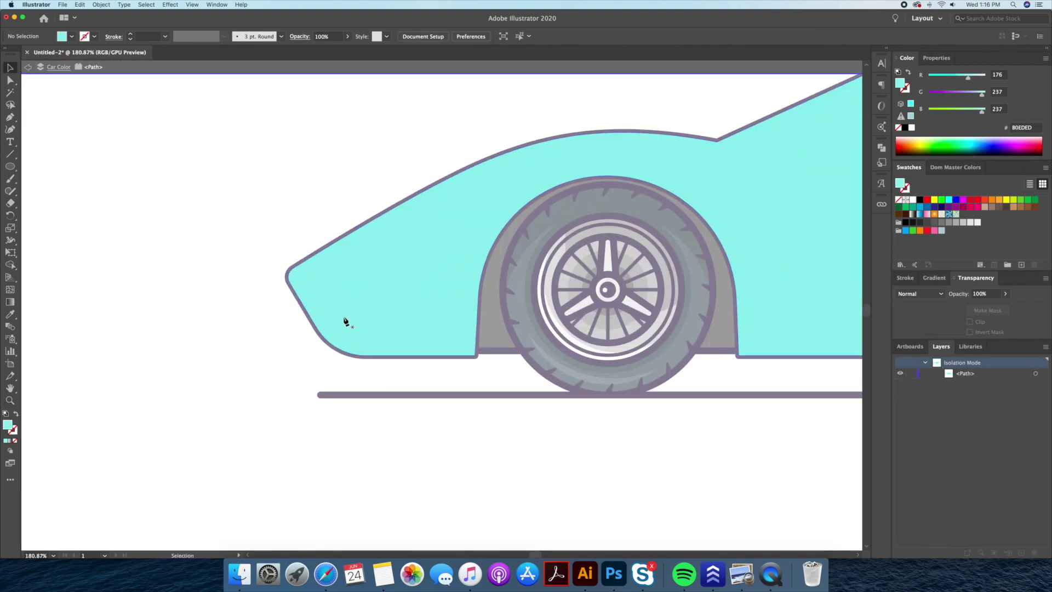
# - Outline a shape along the lower nose and duplicate the vent insert slightly to the right
pyautogui.click(310, 317)
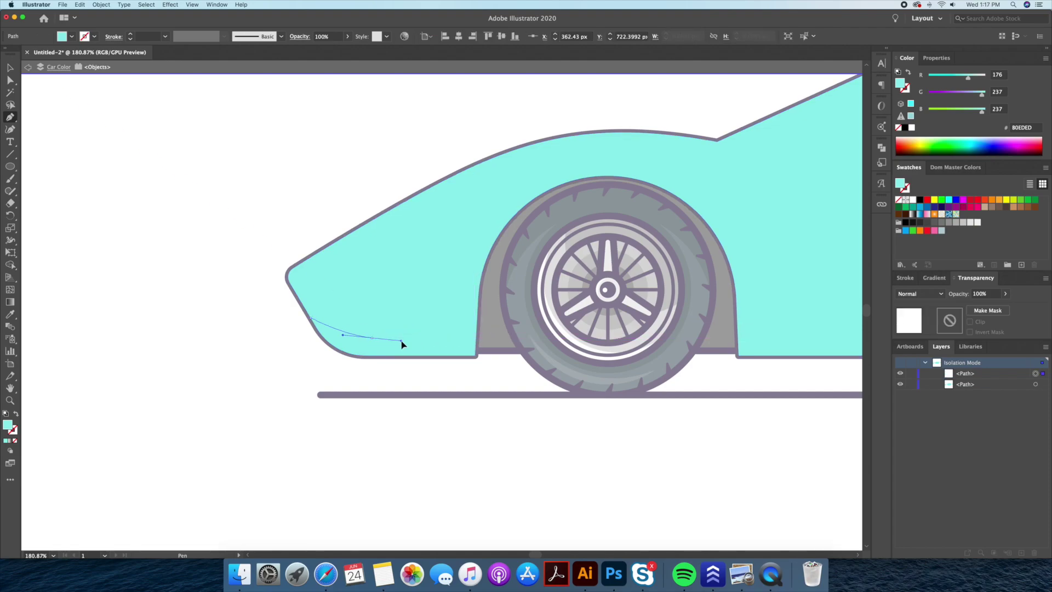
pyautogui.click(477, 356)
pyautogui.click(310, 317)
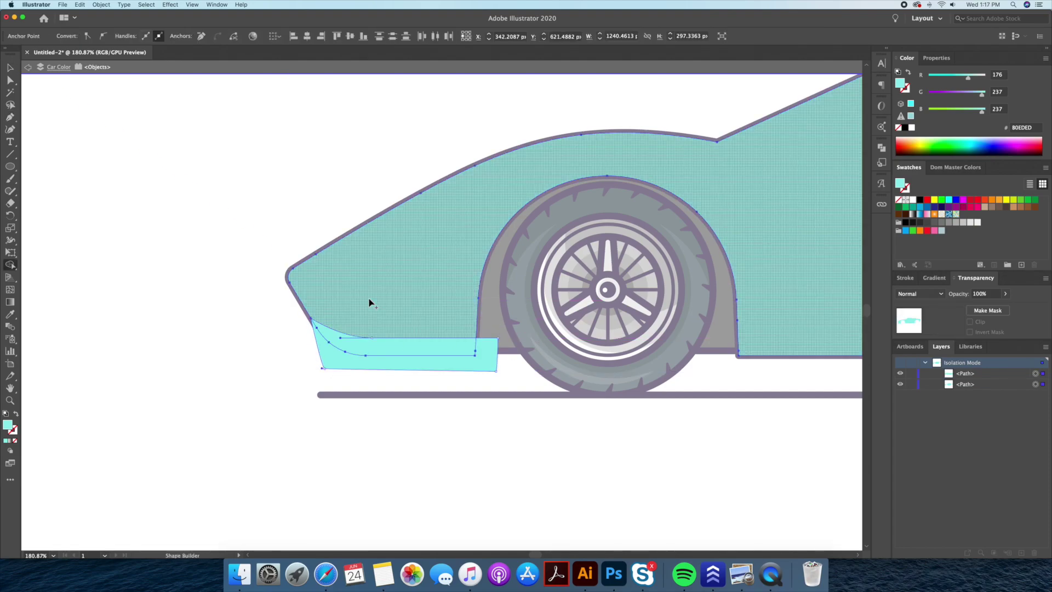
pyautogui.press('v')
pyautogui.click(321, 367)
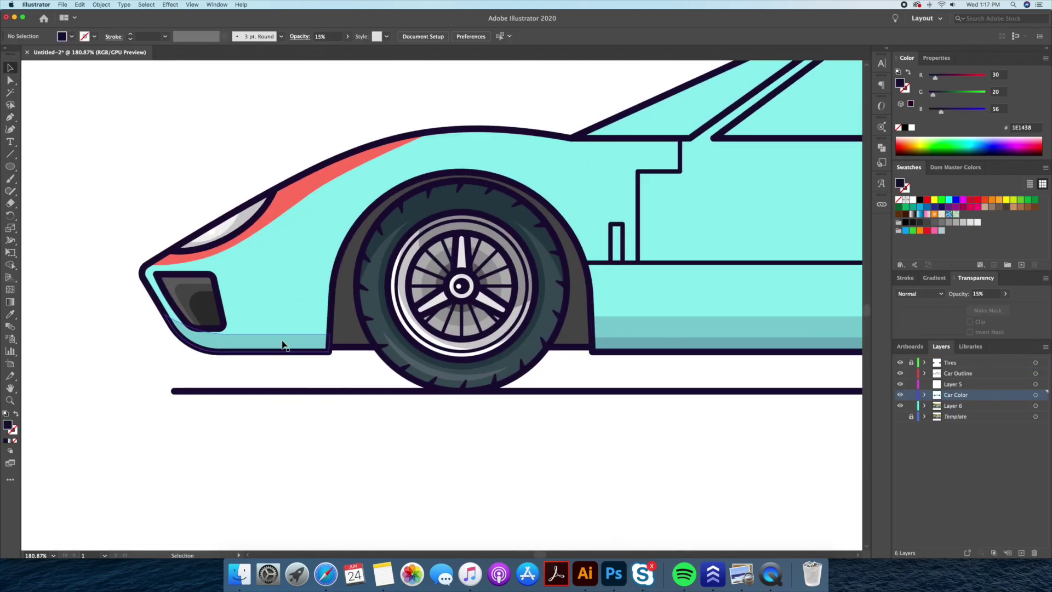
pyautogui.moveTo(187, 292); pyautogui.dragTo(211, 289)
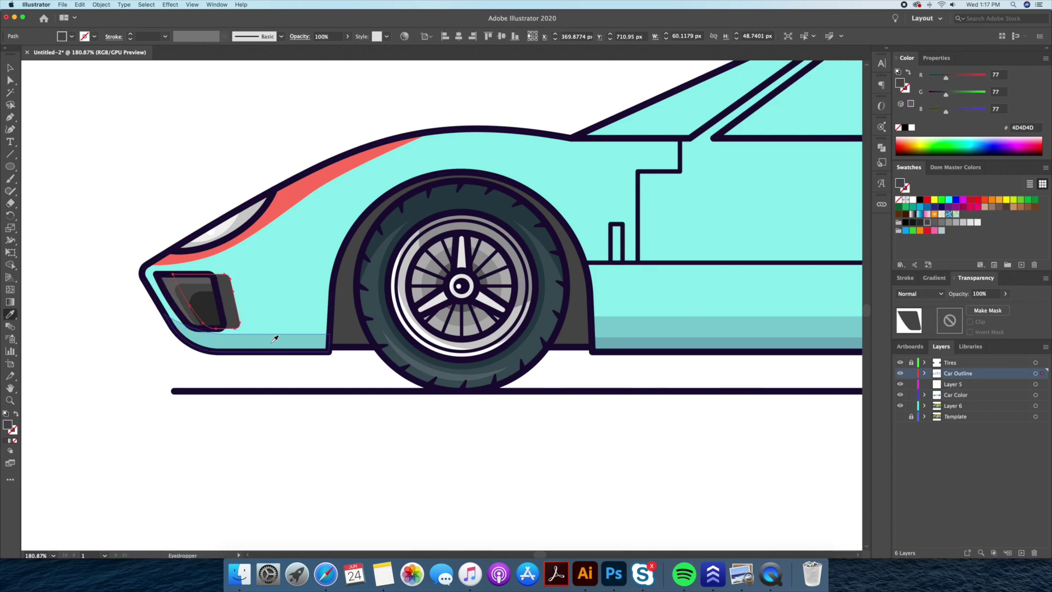
pyautogui.click(453, 454)
pyautogui.scroll(3, 137, 268)
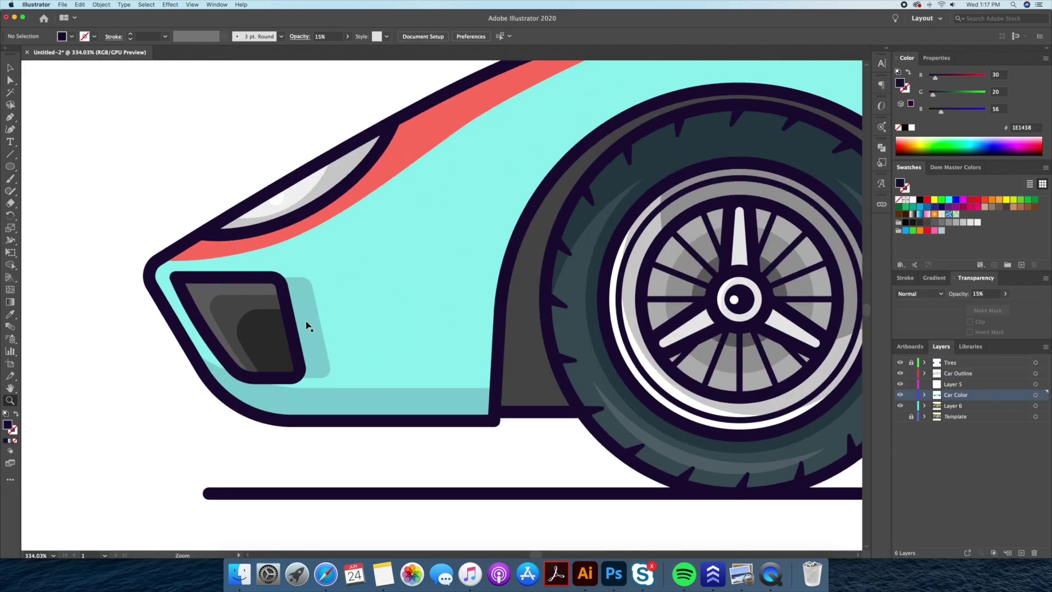
# - Select the translucent vent copy and recolour the lower body strip teal
pyautogui.click(305, 347)
pyautogui.click(384, 351)
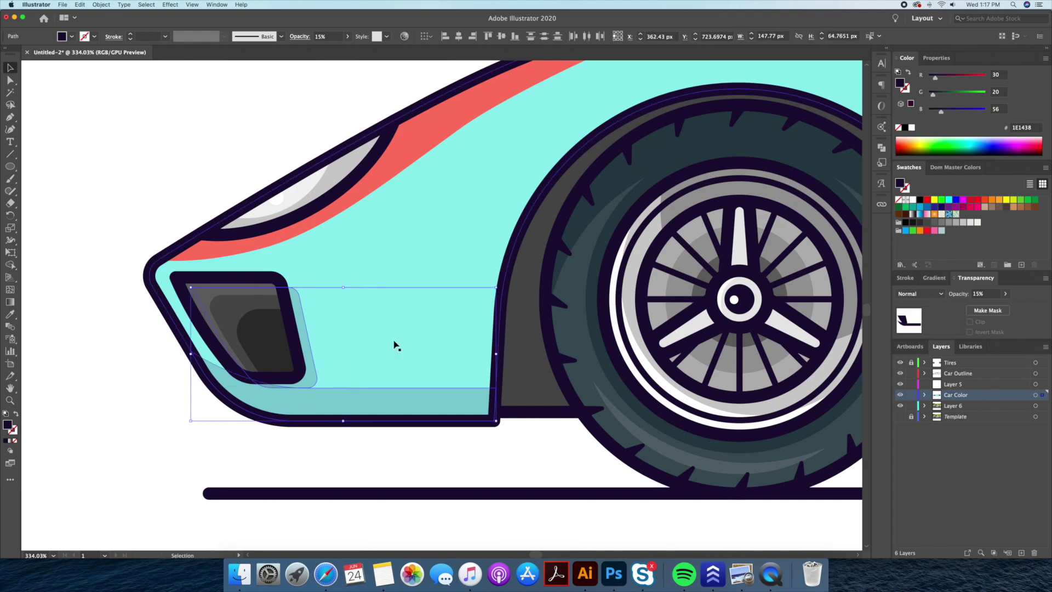
pyautogui.doubleClick(899, 83)
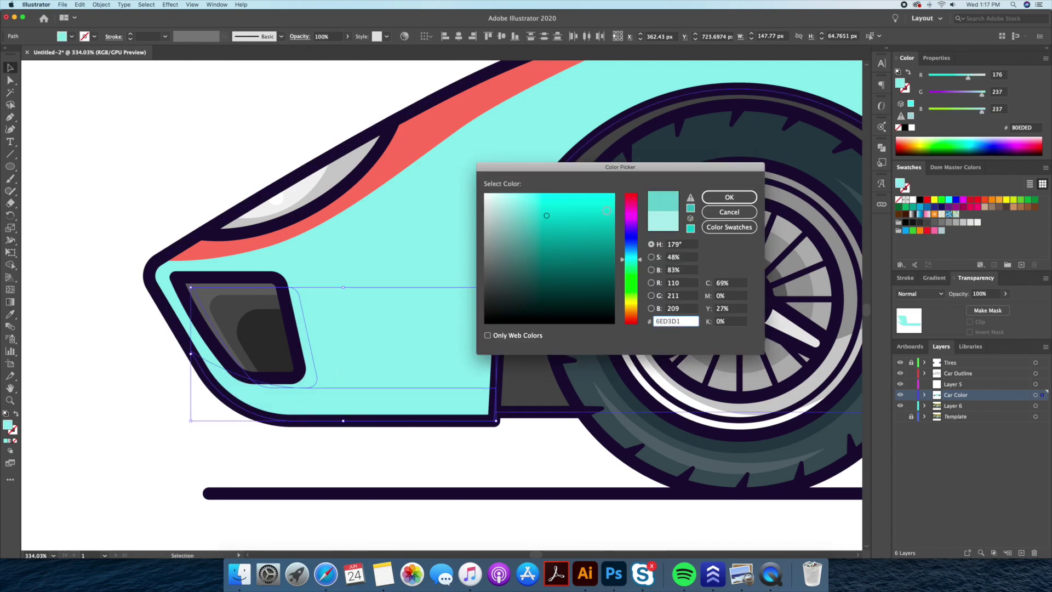
pyautogui.press('Return')
pyautogui.scroll(-3, 247, 159)
pyautogui.click(521, 305)
pyautogui.scroll(2, 510, 366)
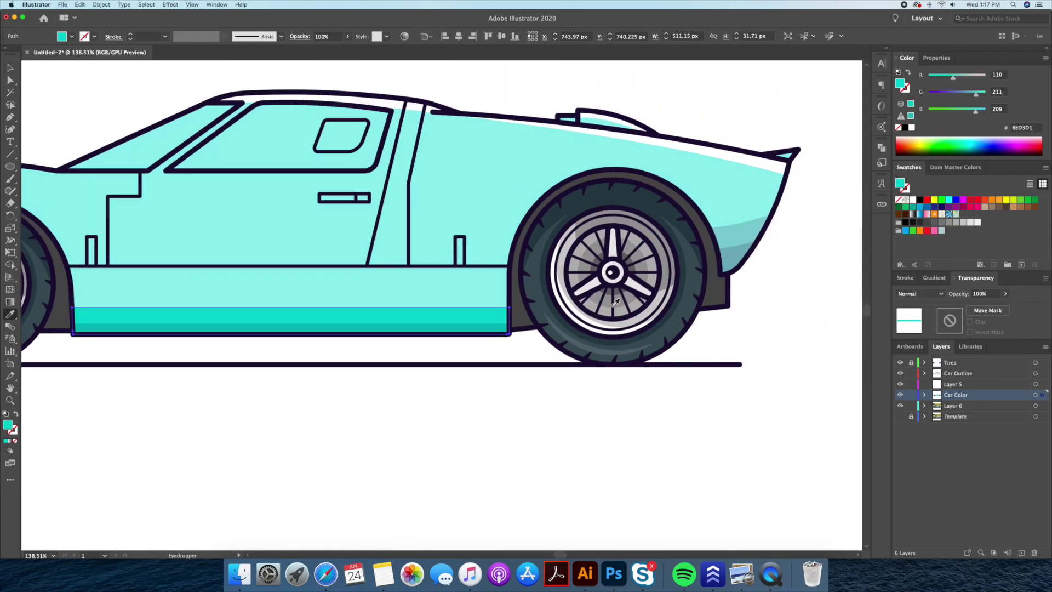
pyautogui.scroll(-3, 418, 301)
pyautogui.scroll(2, 437, 383)
pyautogui.keyDown('shift'); pyautogui.click(429, 334); pyautogui.keyUp('shift')
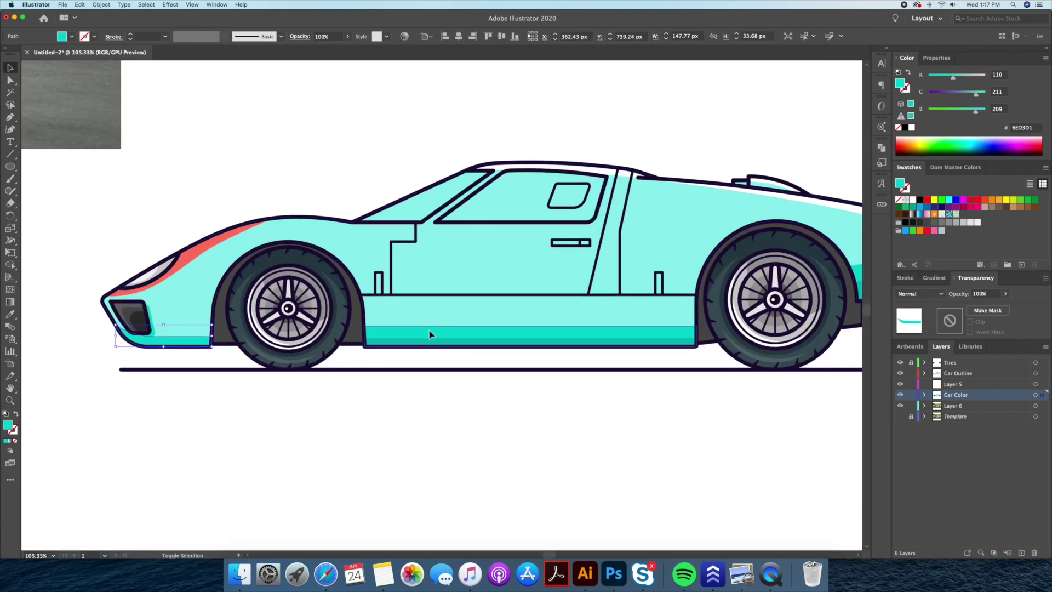
# - Give the sill stripe the brighter teal fill 7ADDDA
pyautogui.hscroll(3, 429, 334)
pyautogui.click(429, 285)
pyautogui.doubleClick(899, 84)
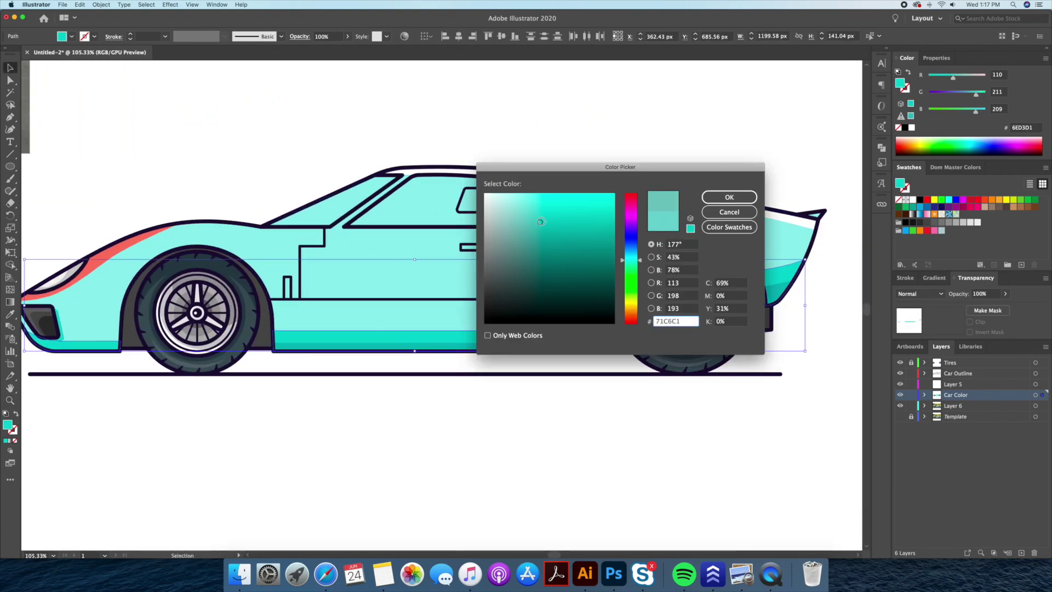
pyautogui.click(729, 196)
pyautogui.press('i')
pyautogui.click(383, 274)
pyautogui.doubleClick(899, 83)
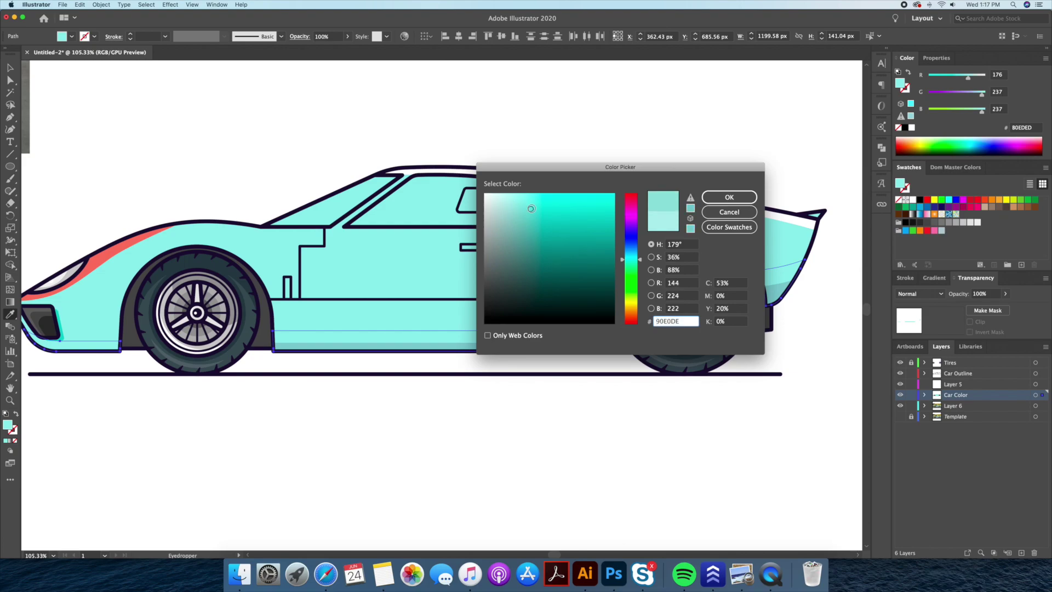
pyautogui.click(729, 196)
pyautogui.scroll(-3, 632, 141)
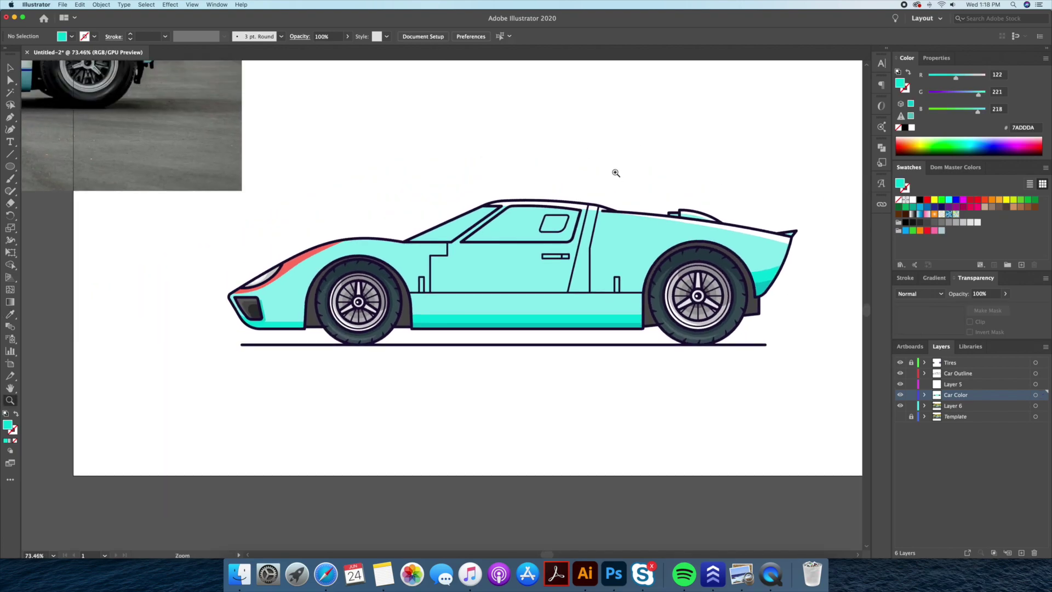
pyautogui.scroll(-3, 610, 211)
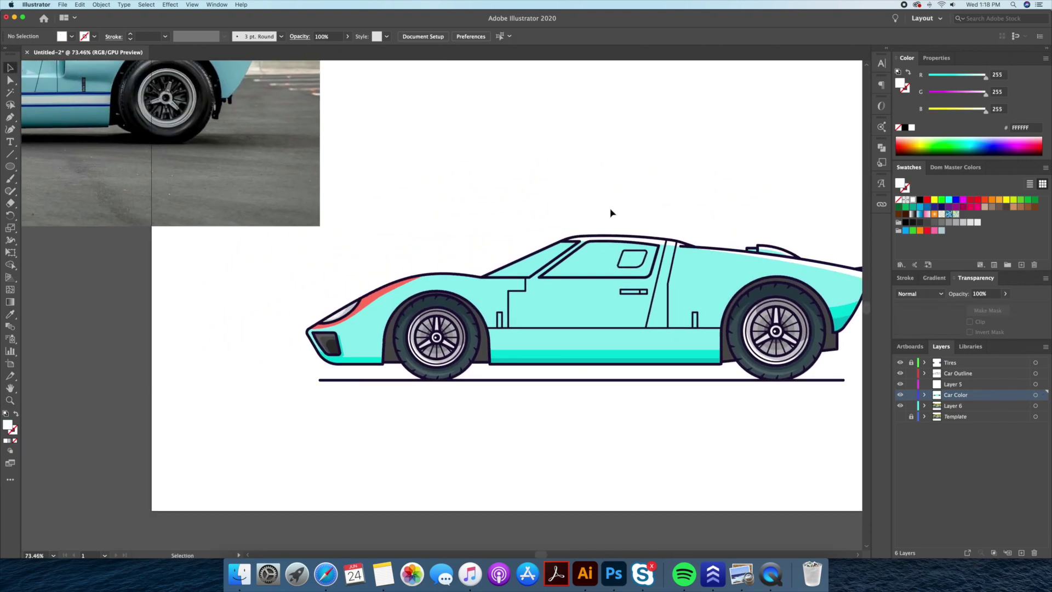
pyautogui.scroll(-1, 597, 222)
pyautogui.scroll(3, 568, 243)
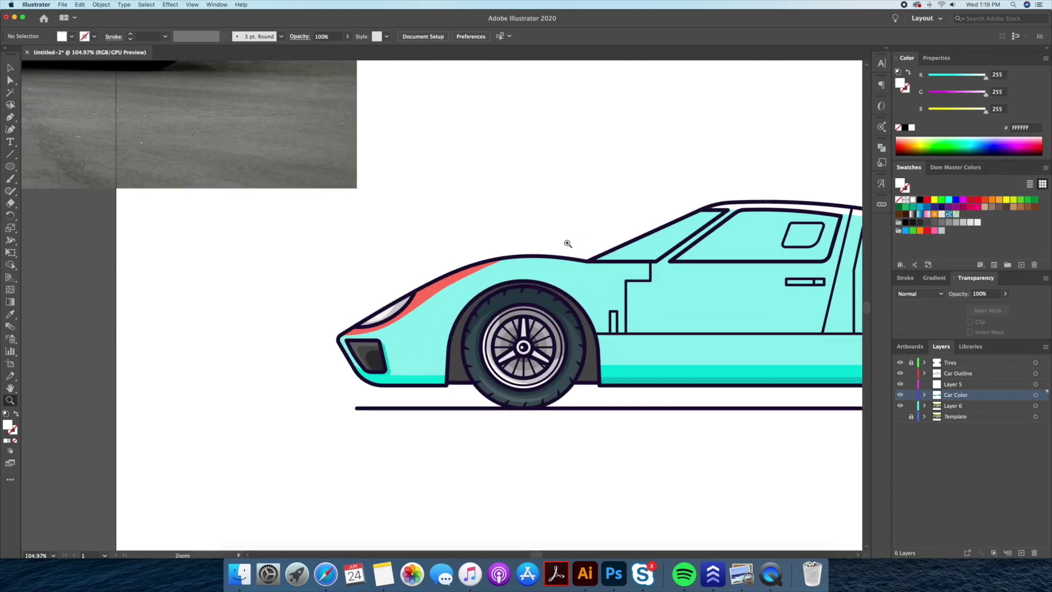
pyautogui.click(429, 301)
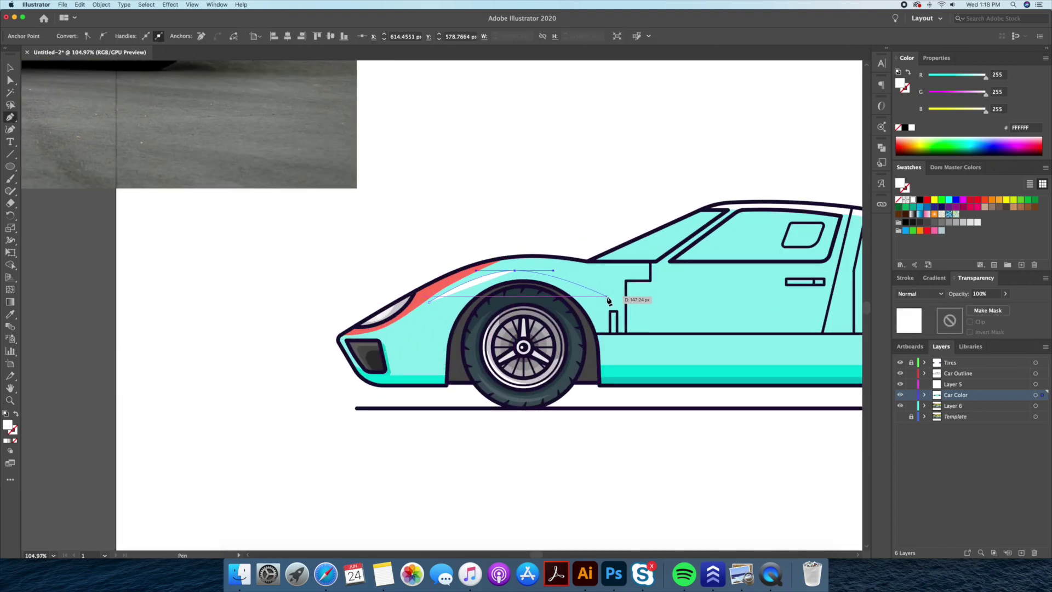
# - Draw a curved white highlight line along the fender and thicken its stroke
pyautogui.moveTo(604, 297); pyautogui.dragTo(733, 306)
pyautogui.press('v')
pyautogui.hotkey('shift', 'x')
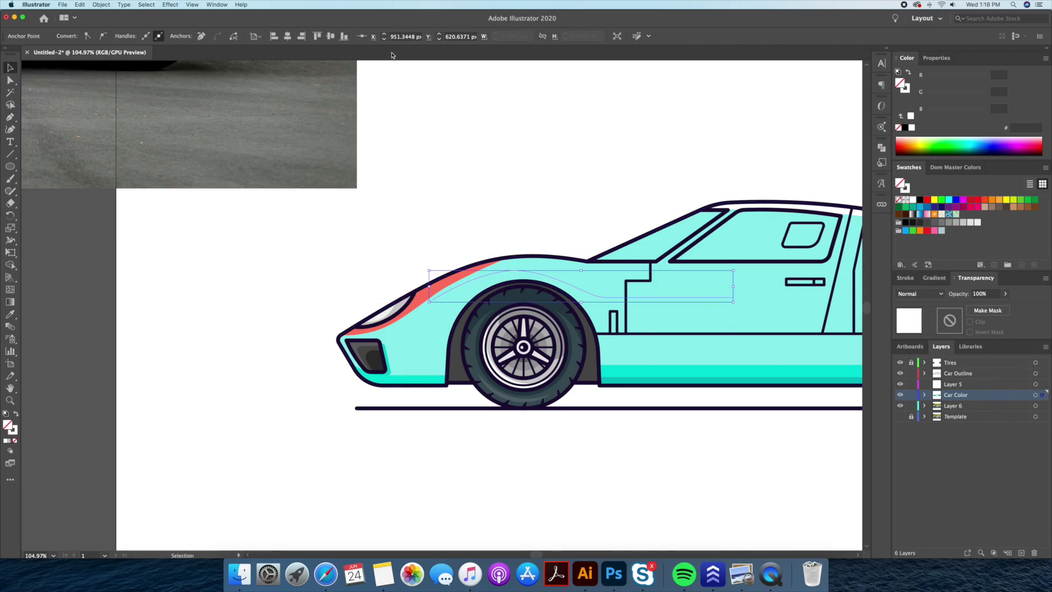
pyautogui.click(905, 278)
pyautogui.click(934, 294)
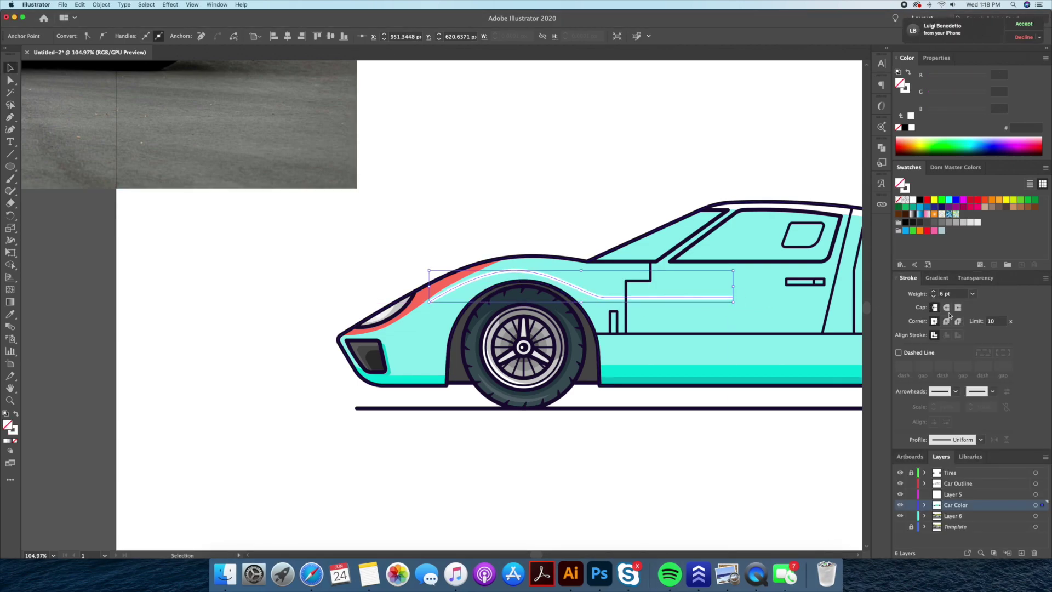
pyautogui.click(574, 185)
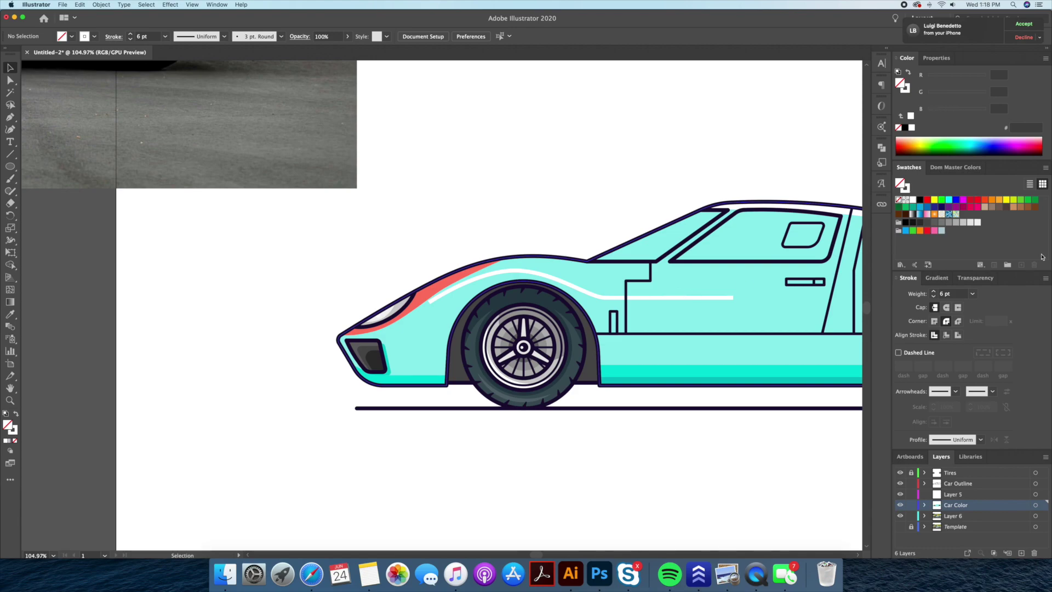
pyautogui.click(668, 297)
# - Give the white stripe a tapering width profile and a heavier stroke weight
pyautogui.click(980, 439)
pyautogui.click(947, 330)
pyautogui.click(621, 181)
pyautogui.click(674, 297)
pyautogui.click(934, 292)
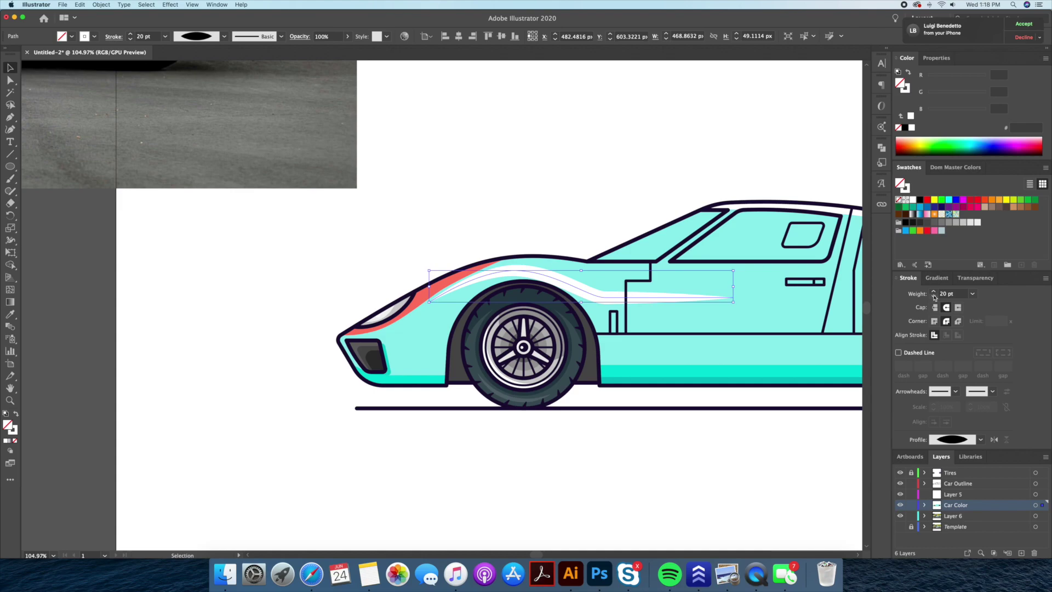
pyautogui.press('a')
pyautogui.moveTo(555, 275); pyautogui.dragTo(554, 276)
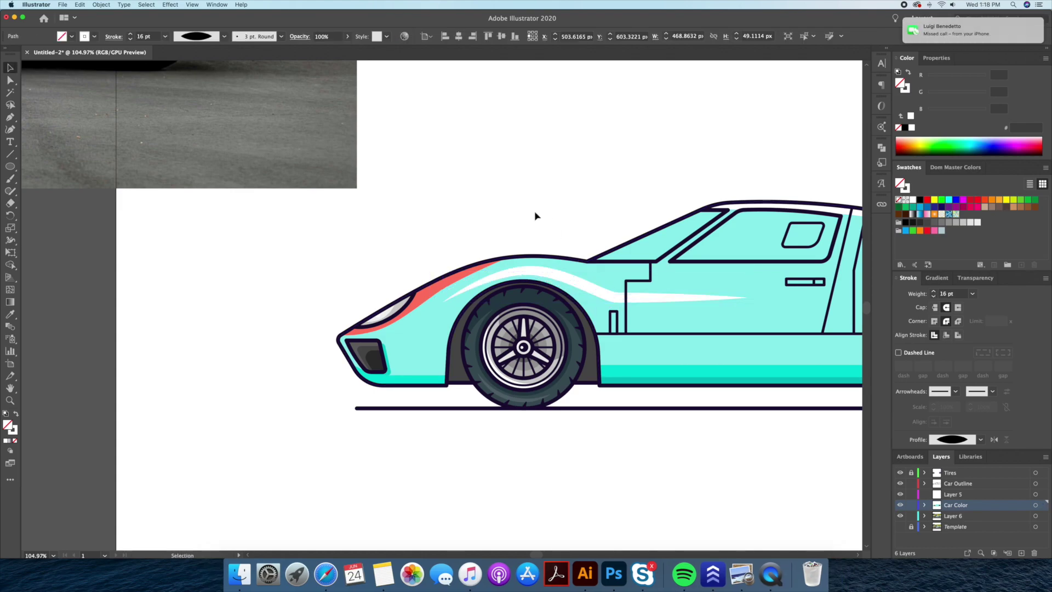
pyautogui.hscroll(5, 535, 216)
# - Outline the highlight stroke into a filled shape and set its opacity to 50%
pyautogui.click(101, 4)
pyautogui.click(214, 208)
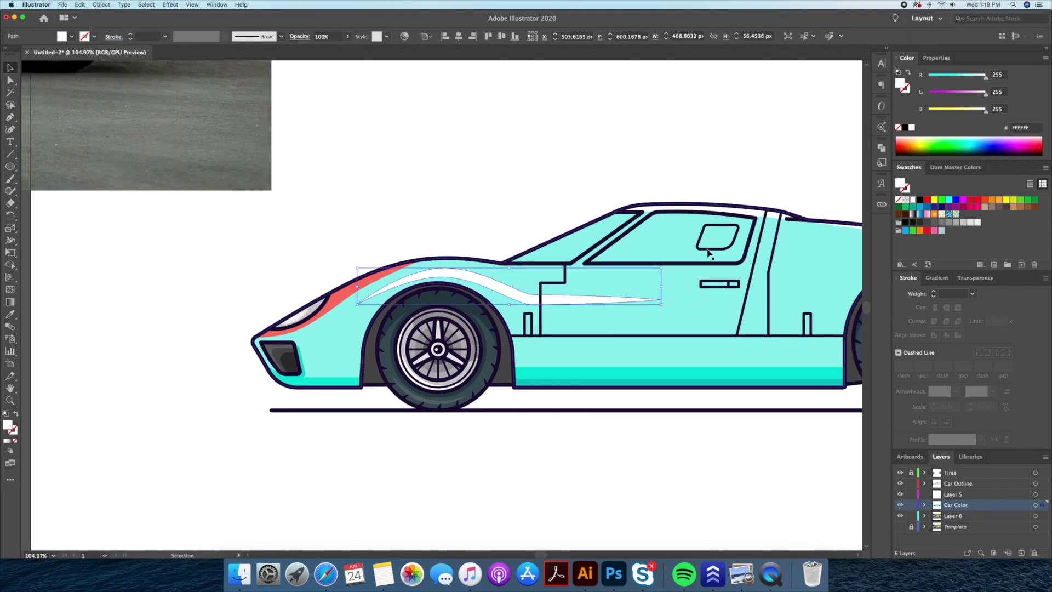
pyautogui.click(974, 278)
pyautogui.click(986, 294)
pyautogui.write('50')
pyautogui.press('Return')
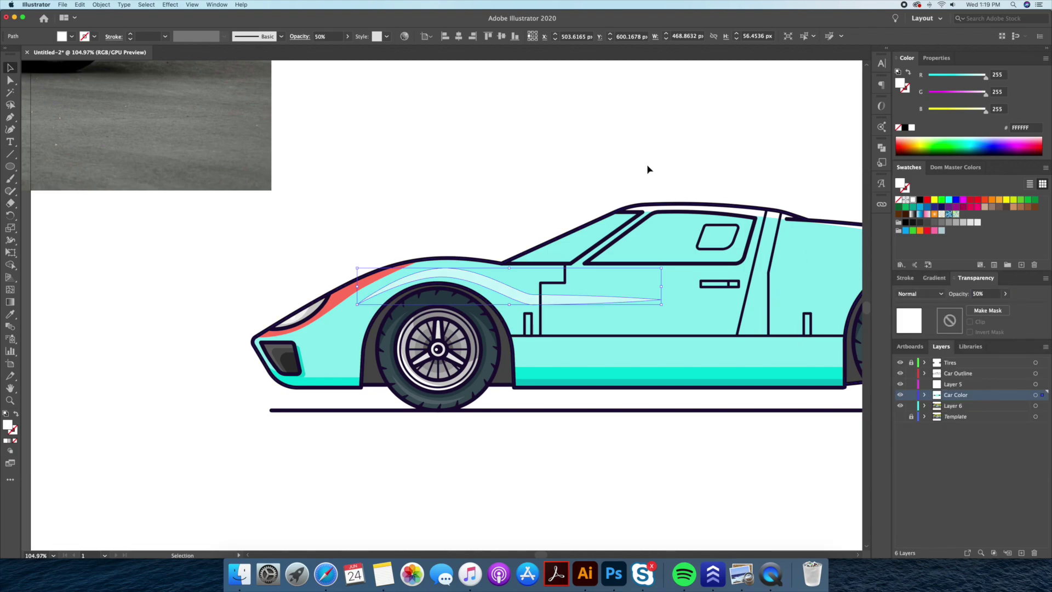
pyautogui.click(635, 159)
# - Zoom in on the car's front and isolate the car body shape
pyautogui.press('super+minus')
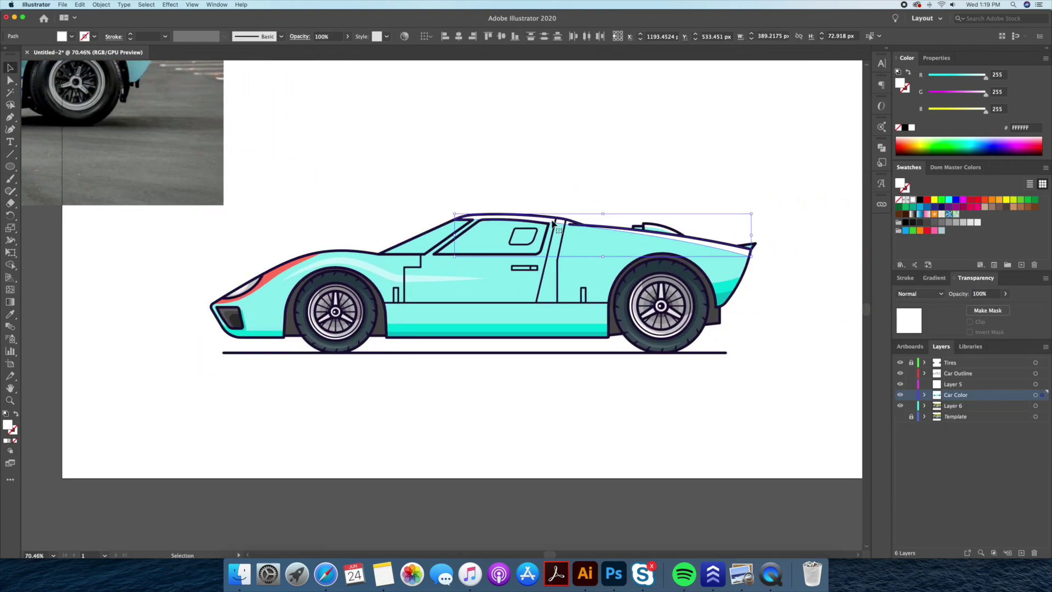
pyautogui.scroll(-2, 509, 161)
pyautogui.hscroll(-5, 509, 161)
pyautogui.scroll(2, 521, 186)
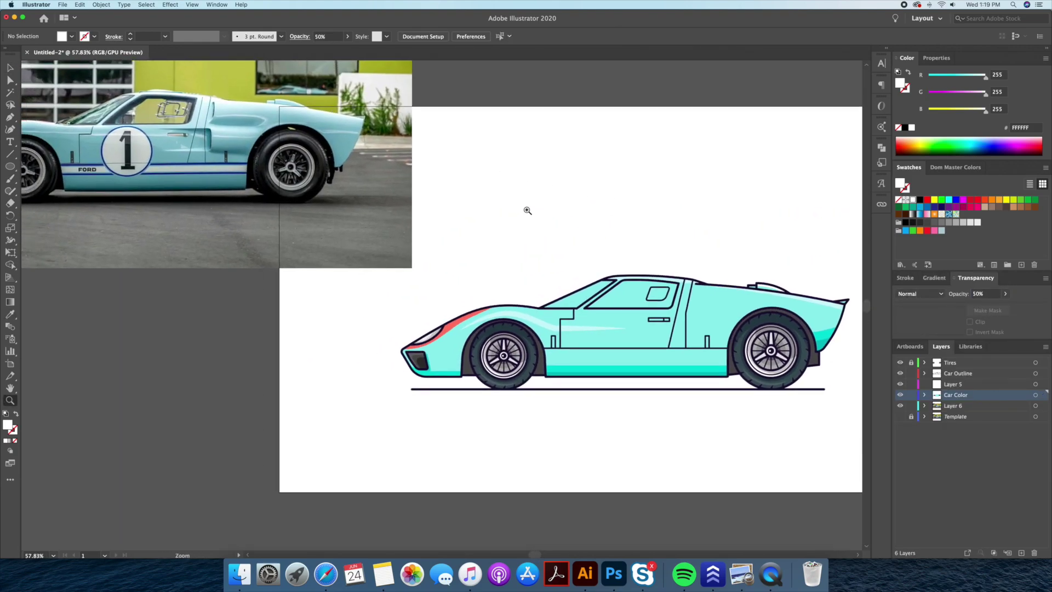
pyautogui.moveTo(571, 318); pyautogui.dragTo(614, 318)
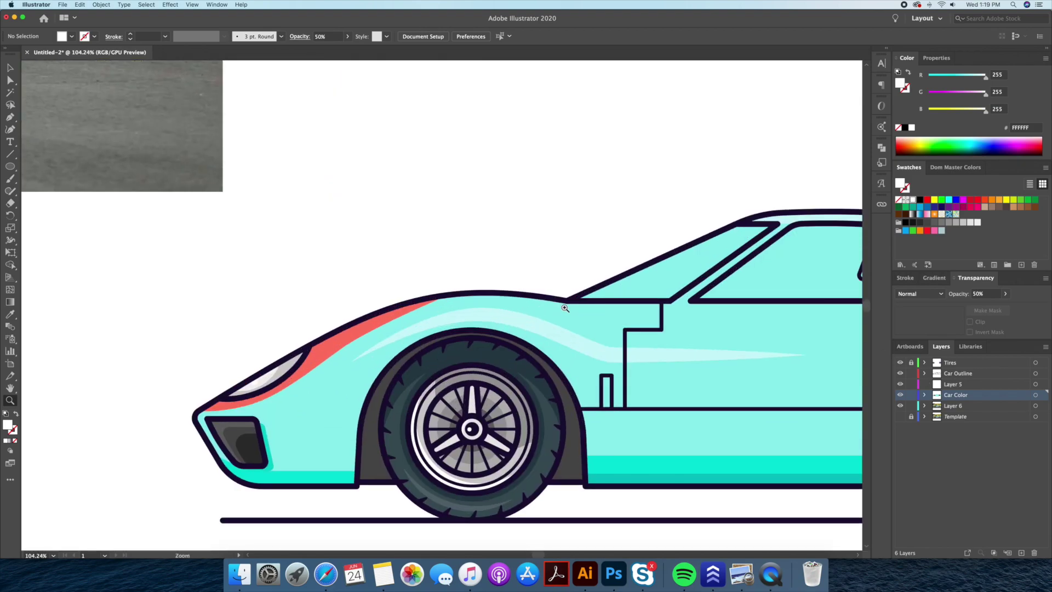
pyautogui.press('v')
pyautogui.click(534, 307)
pyautogui.doubleClick(518, 308)
# - Start a pen curve along the fender top, then undo it and zoom out
pyautogui.press('p')
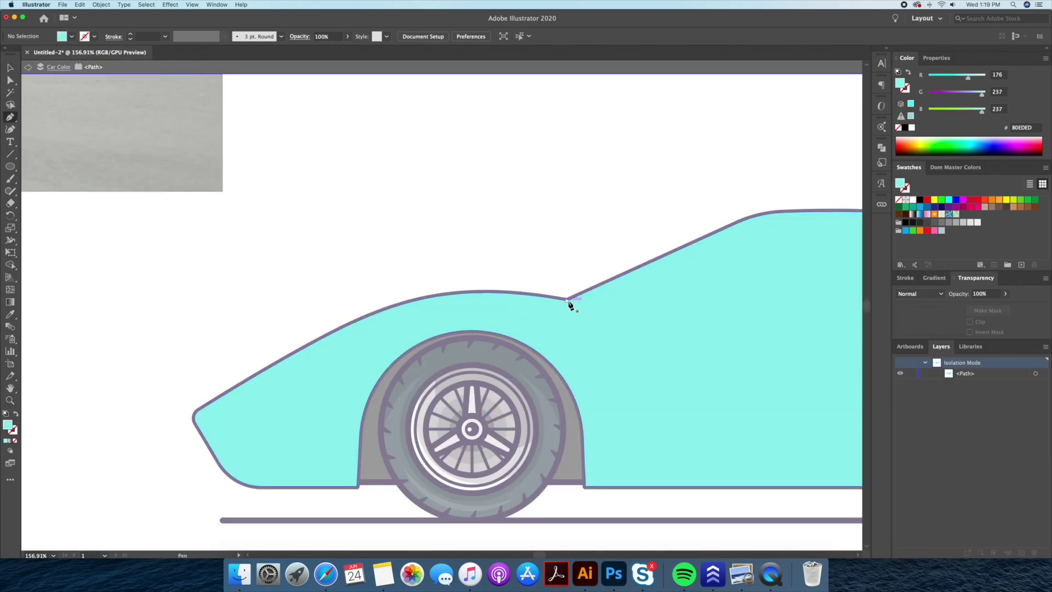
pyautogui.click(578, 307)
pyautogui.moveTo(423, 311); pyautogui.dragTo(421, 316)
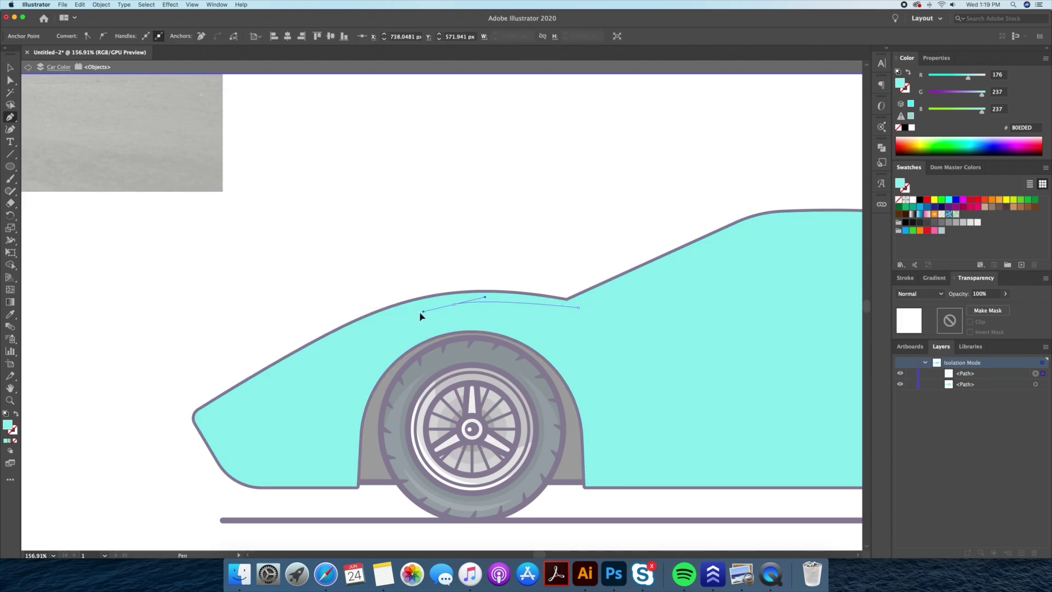
pyautogui.press('super+z')
pyautogui.press('z')
pyautogui.moveTo(524, 265); pyautogui.dragTo(482, 265)
# - Create a copy of the car body offset -10 px inside it
pyautogui.click(102, 5)
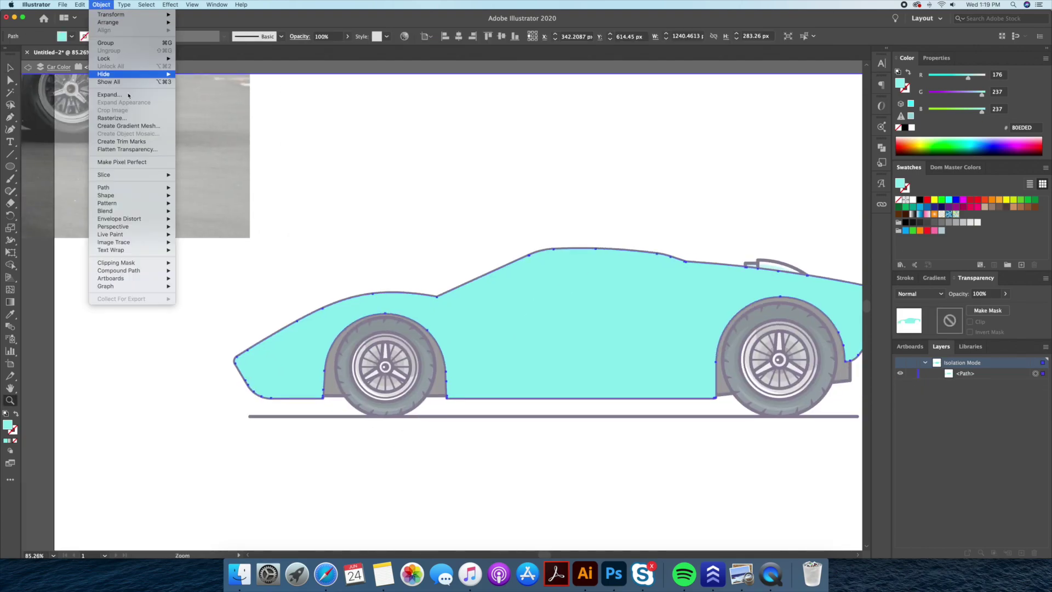
pyautogui.click(202, 211)
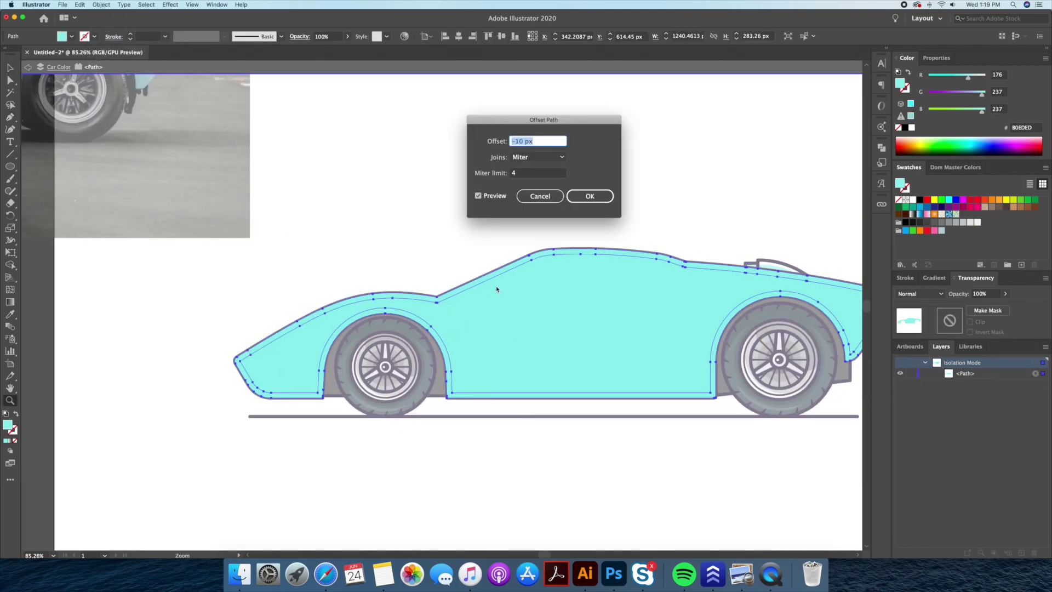
pyautogui.click(586, 205)
pyautogui.press('a')
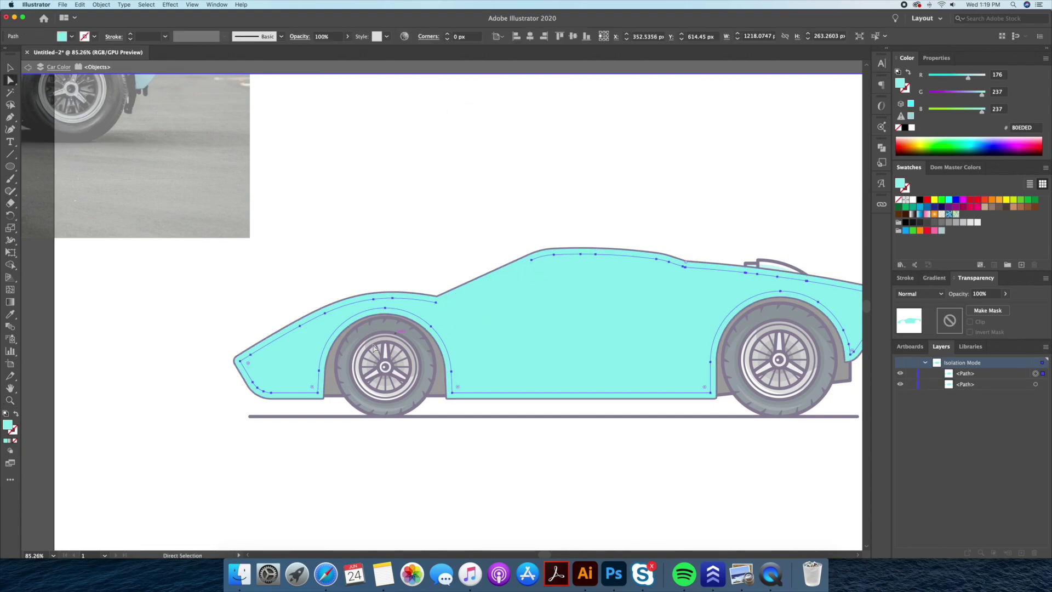
pyautogui.press('v')
pyautogui.click(454, 401)
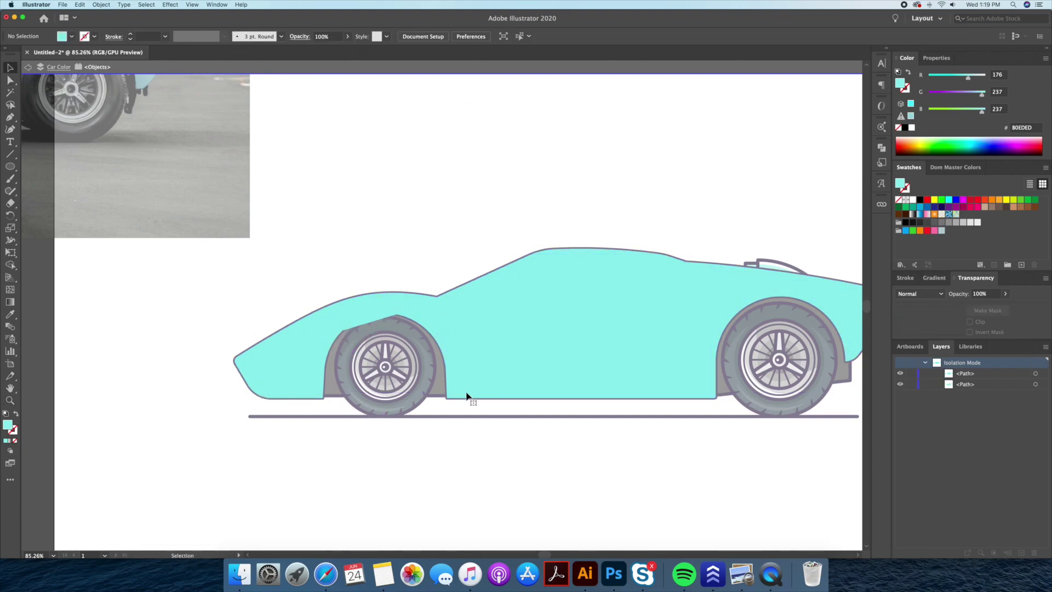
pyautogui.click(415, 301)
# - Outline a four-corner polygon over the front fender from windscreen base to nose tip
pyautogui.press('z')
pyautogui.moveTo(329, 292)
pyautogui.mouseDown()
pyautogui.moveTo(531, 285)
pyautogui.moveTo(552, 321)
pyautogui.mouseUp()
pyautogui.press('p')
pyautogui.click(537, 300)
pyautogui.click(415, 247)
pyautogui.click(173, 324)
pyautogui.click(121, 417)
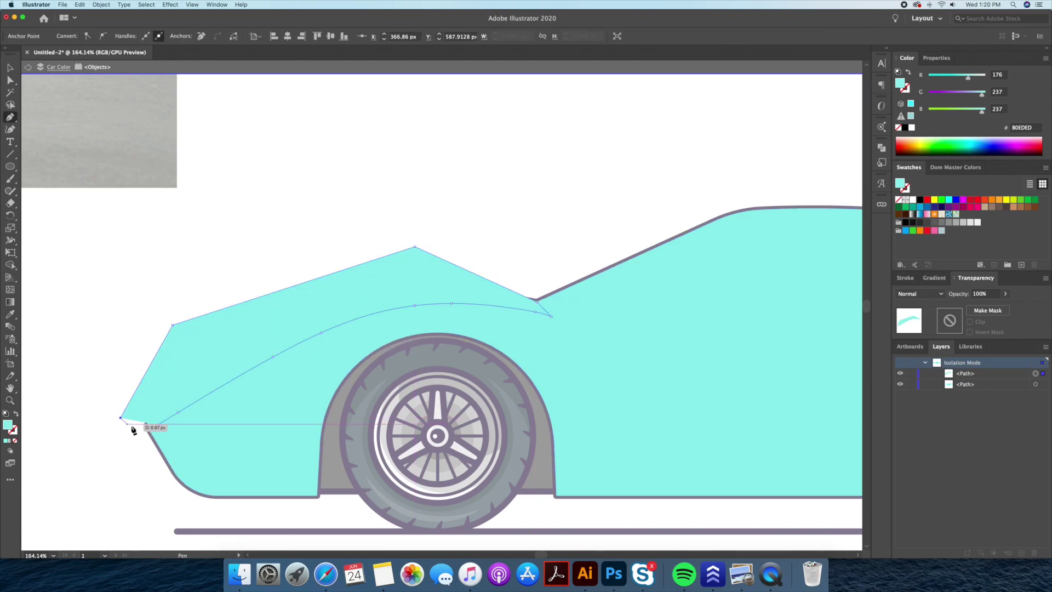
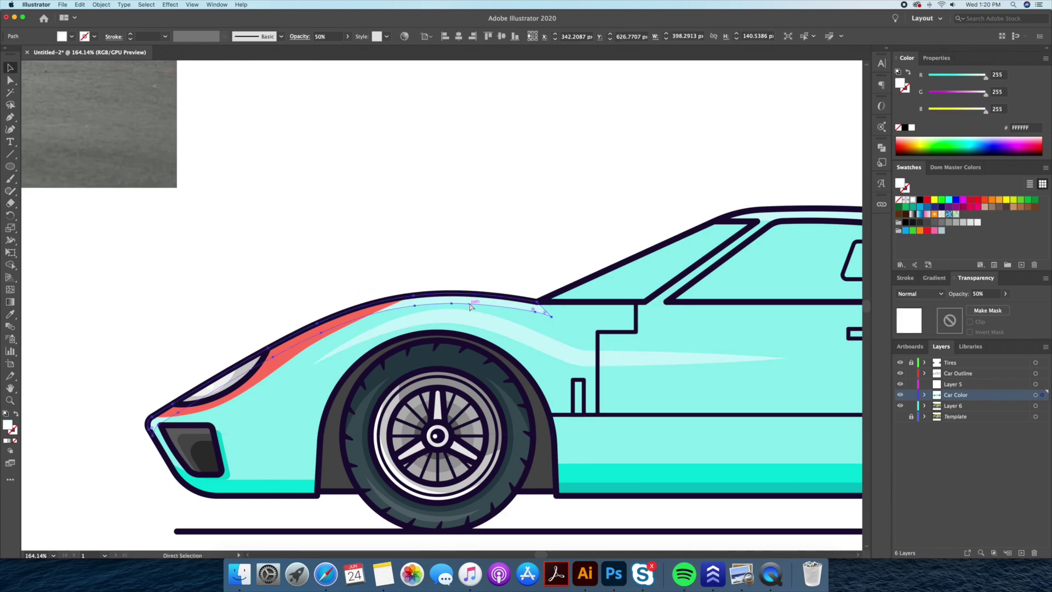
# - Isolate the front wheel arch and add a second, darker inner arch inside it
pyautogui.hotkey('ctrl', 'shift', 'a')
pyautogui.press('z')
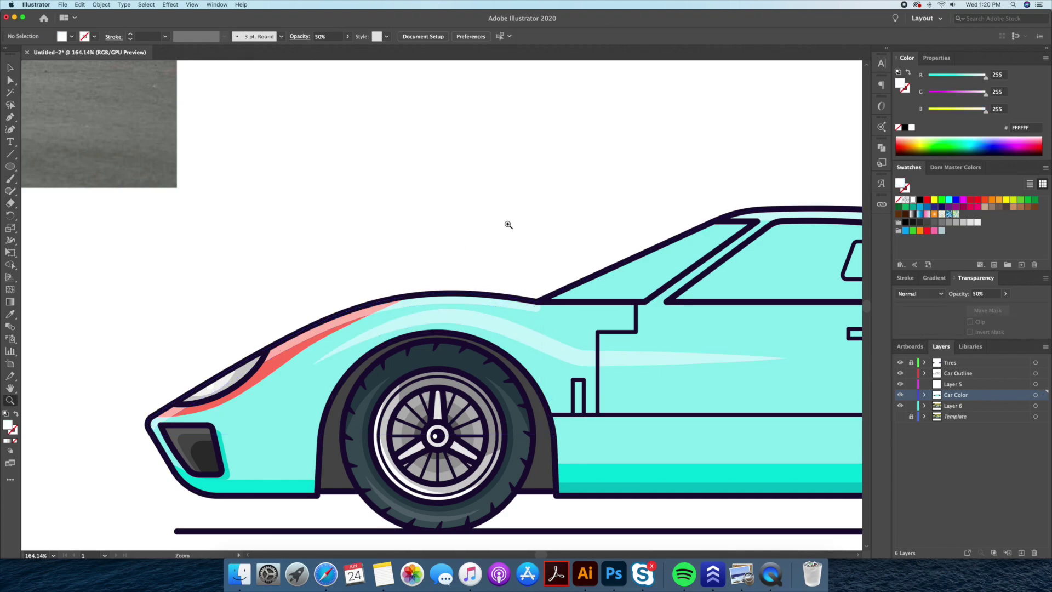
pyautogui.keyDown('alt'); pyautogui.click(364, 197); pyautogui.keyUp('alt')
pyautogui.scroll(-2, 428, 223)
pyautogui.scroll(-2, 385, 244)
pyautogui.scroll(-2, 505, 277)
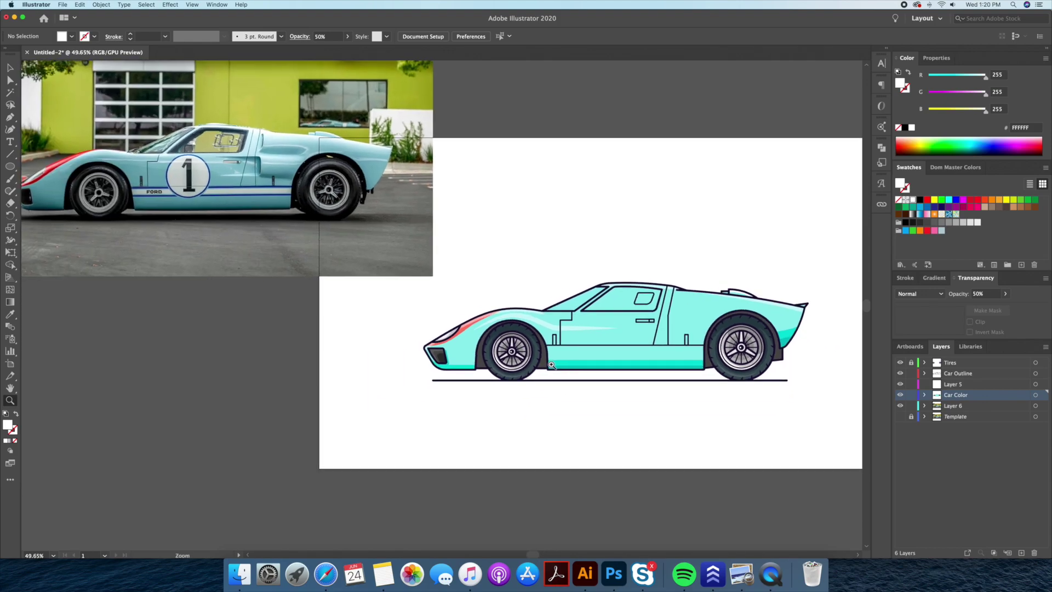
pyautogui.scroll(2, 527, 282)
pyautogui.scroll(3, 548, 328)
pyautogui.press('v')
pyautogui.doubleClick(611, 366)
pyautogui.moveTo(514, 370); pyautogui.dragTo(519, 340)
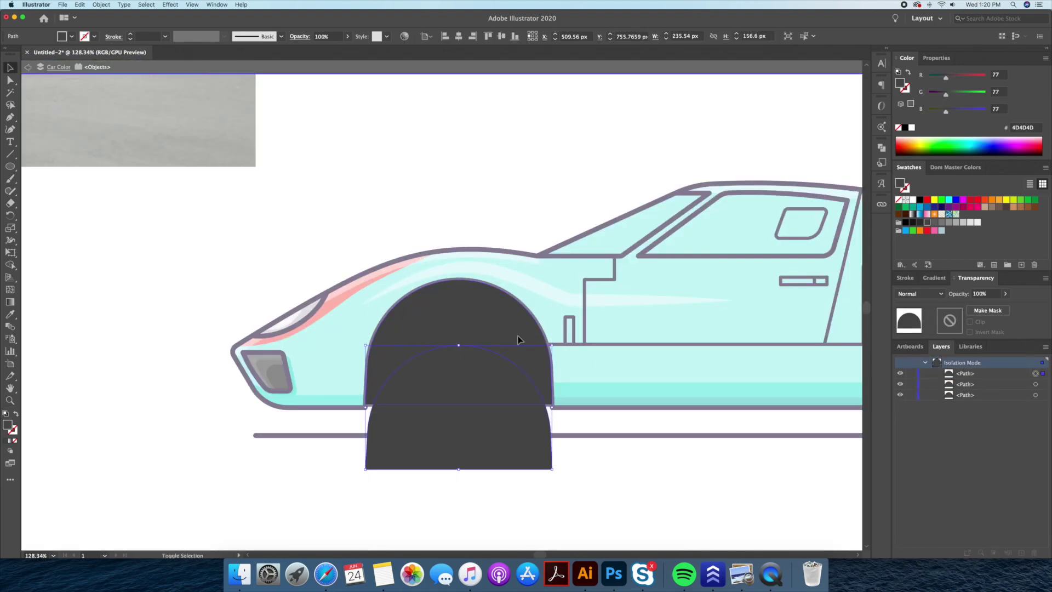
# - Merge the rear wheel-arch pieces with Shape Builder, then exit isolation and fit the car in view
pyautogui.press('Escape')
pyautogui.hscroll(10, 525, 219)
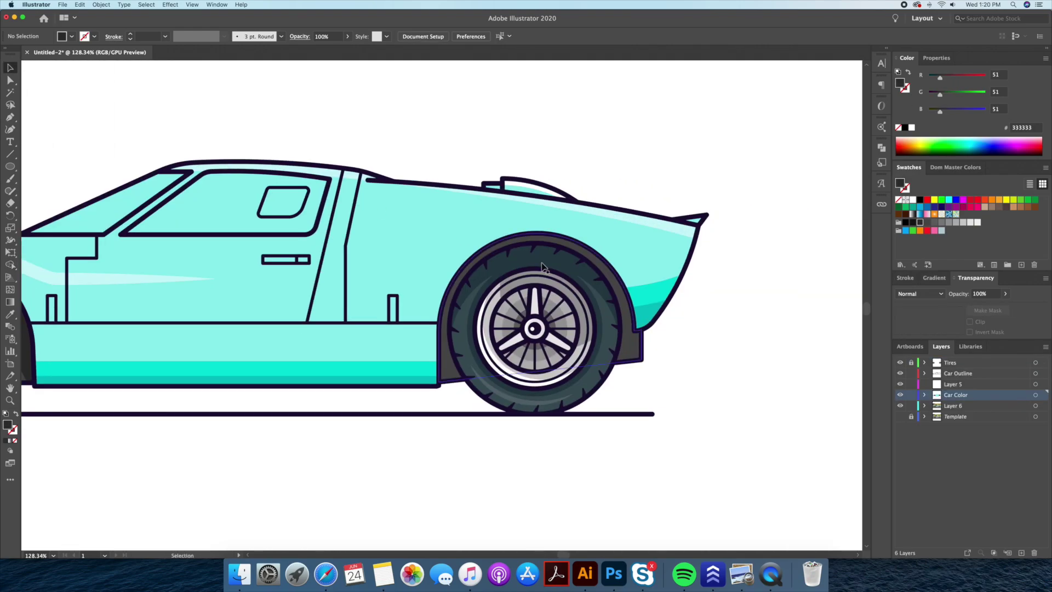
pyautogui.doubleClick(629, 344)
pyautogui.hotkey('shift', 'm')
pyautogui.click(549, 348)
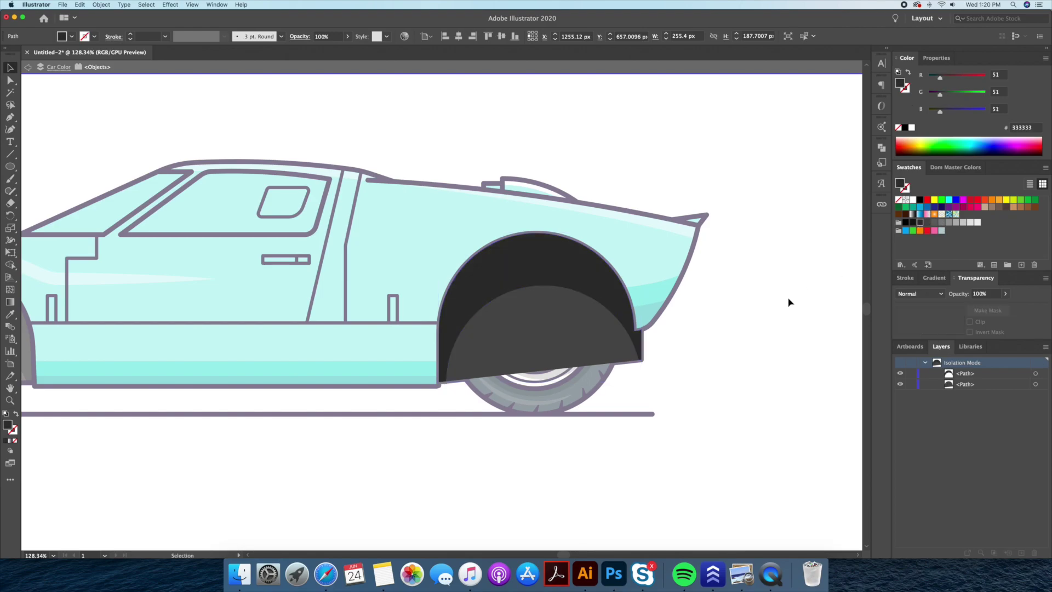
pyautogui.press('Escape')
pyautogui.hotkey('ctrl', '0')
pyautogui.scroll(2, 481, 287)
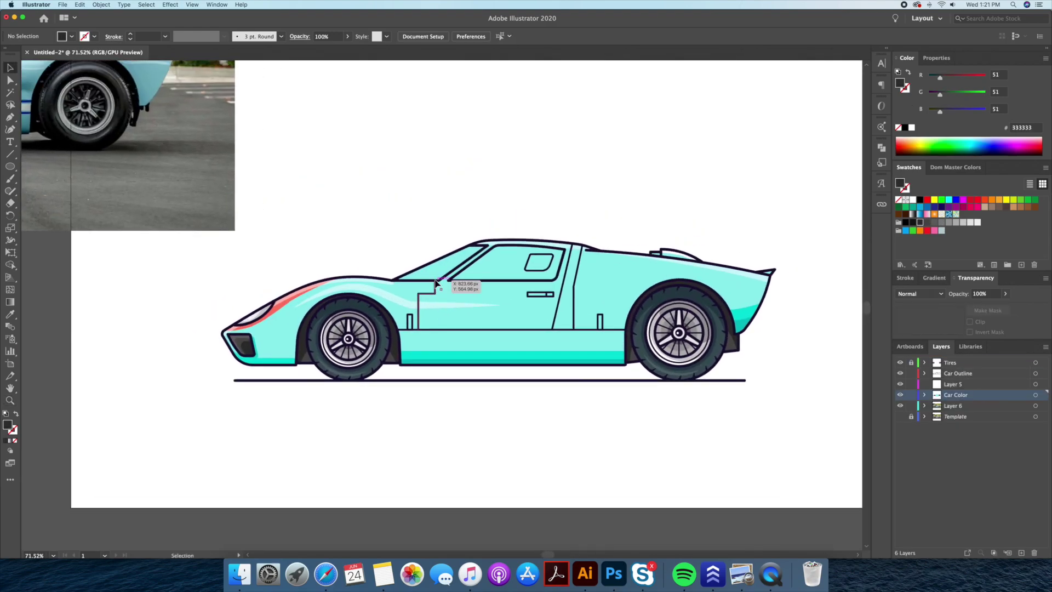
# - Swap the window paths' stroke to fill and eyedrop grey into the windows
pyautogui.click(465, 282)
pyautogui.press('v')
pyautogui.hotkey('shift', 'x')
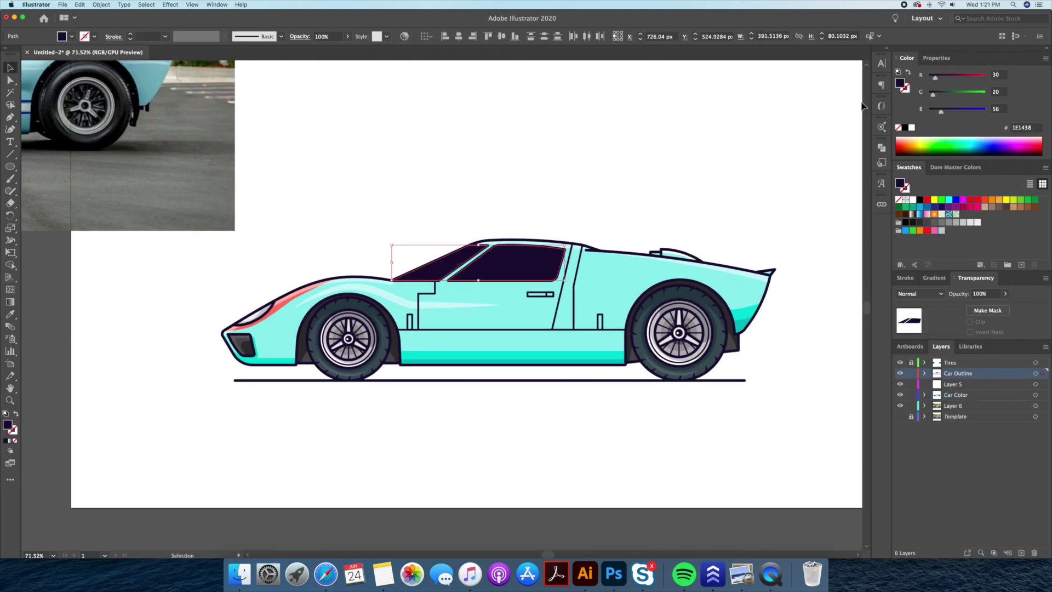
pyautogui.press('z')
pyautogui.moveTo(199, 332); pyautogui.dragTo(288, 351)
pyautogui.click(281, 341)
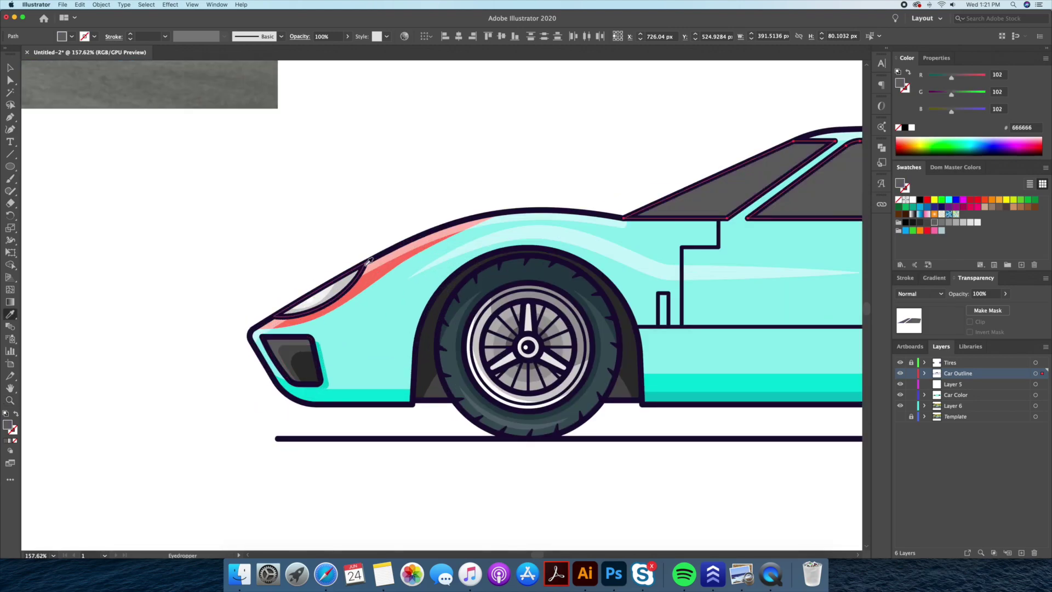
pyautogui.hotkey('ctrl', '0')
# - Give the small rear side window's outline the tapered Width Profile 1 stroke
pyautogui.moveTo(333, 253); pyautogui.dragTo(579, 268)
pyautogui.hotkey('shift', 'ctrl', 'a')
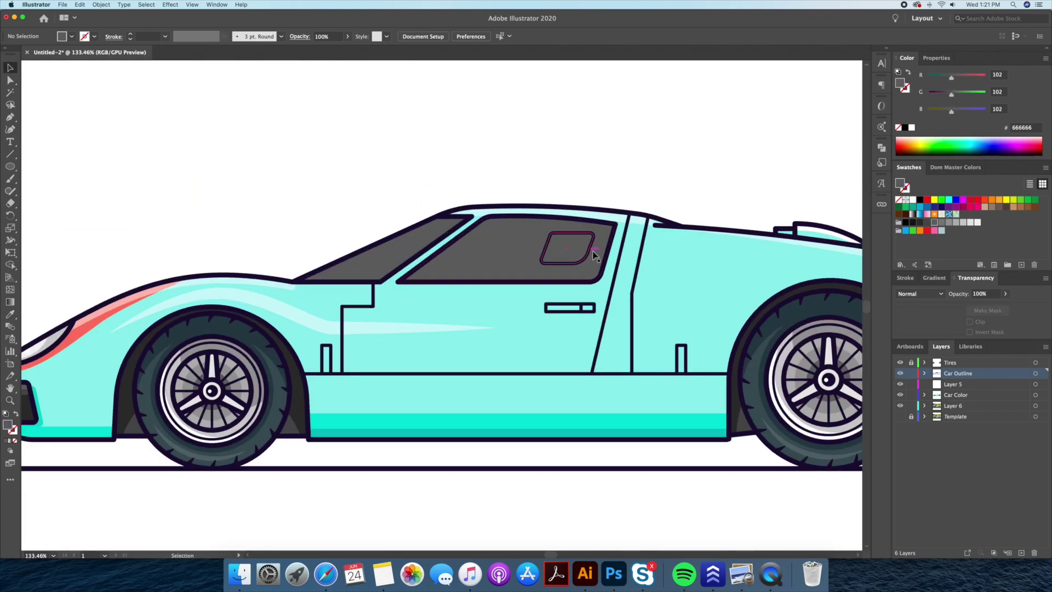
pyautogui.click(589, 255)
pyautogui.click(905, 278)
pyautogui.click(968, 440)
pyautogui.click(947, 329)
pyautogui.click(674, 165)
pyautogui.scroll(5, 635, 267)
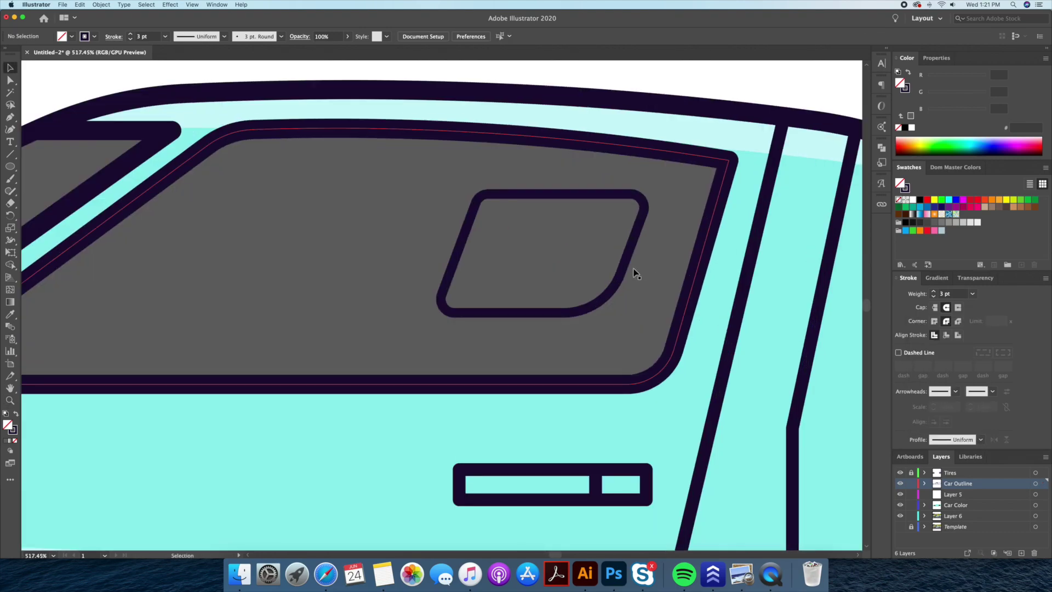
pyautogui.press('z')
pyautogui.scroll(-3, 503, 204)
pyautogui.scroll(-5, 503, 203)
pyautogui.press('v')
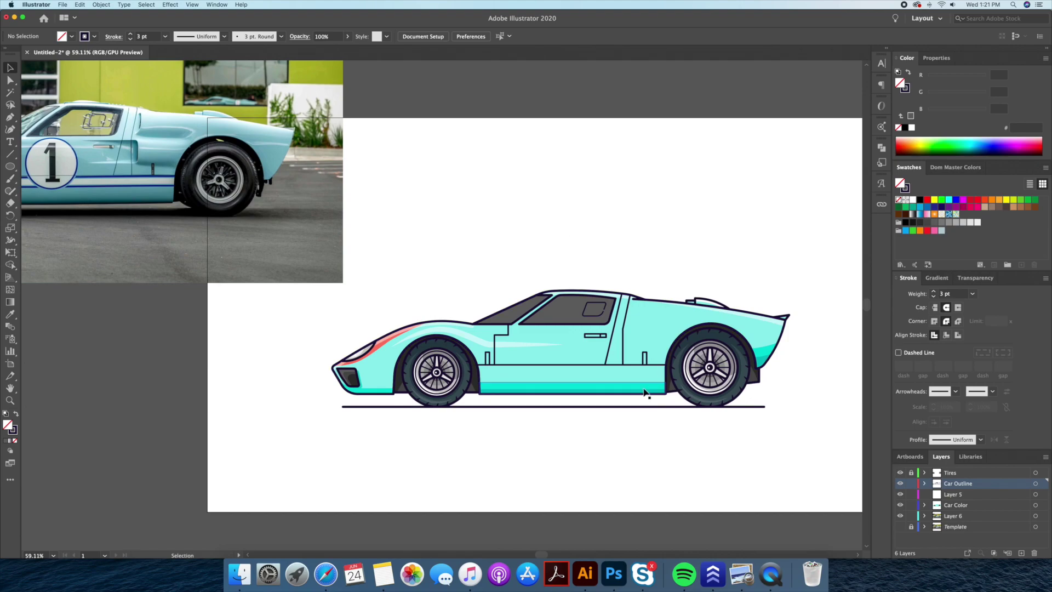
# - Draw a long flat ellipse under the car with no stroke and E6E6E6 fill
pyautogui.hscroll(2, 630, 409)
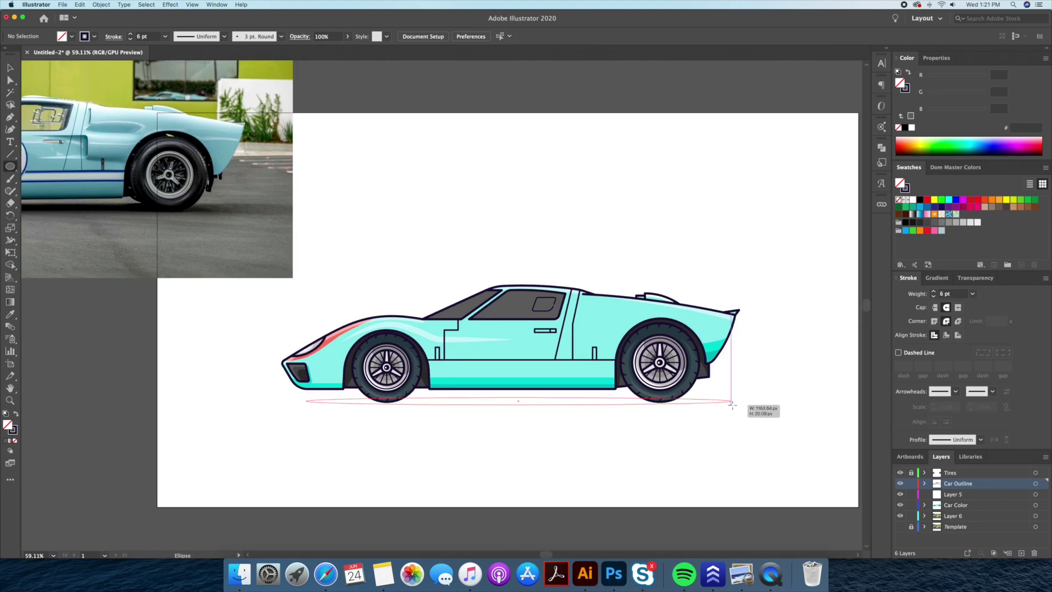
pyautogui.moveTo(731, 404); pyautogui.dragTo(735, 409)
pyautogui.click(909, 72)
pyautogui.click(971, 222)
pyautogui.press('v')
pyautogui.click(526, 425)
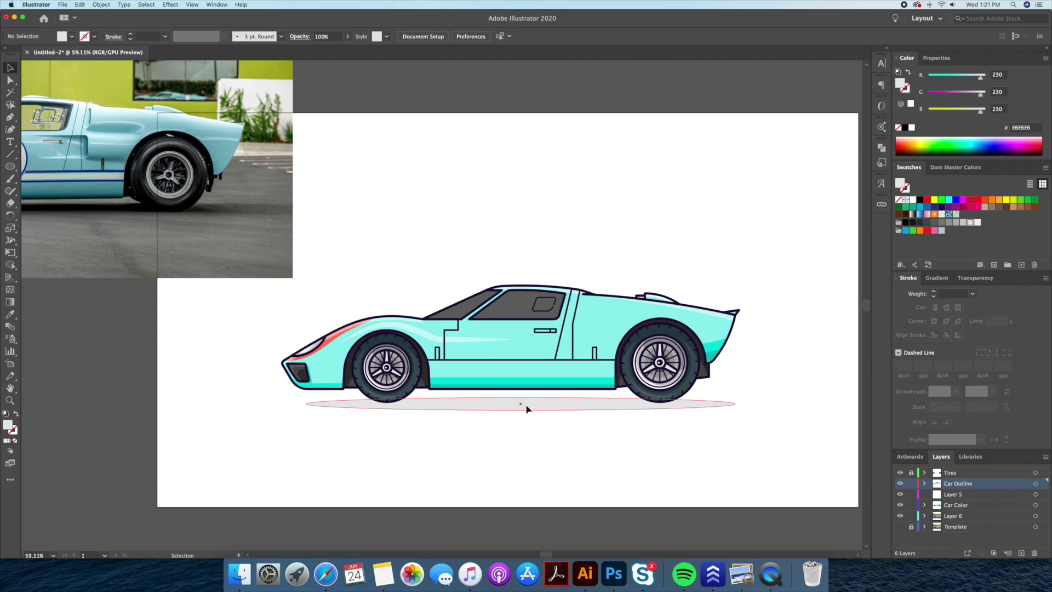
pyautogui.click(645, 221)
pyautogui.moveTo(612, 276); pyautogui.dragTo(582, 240)
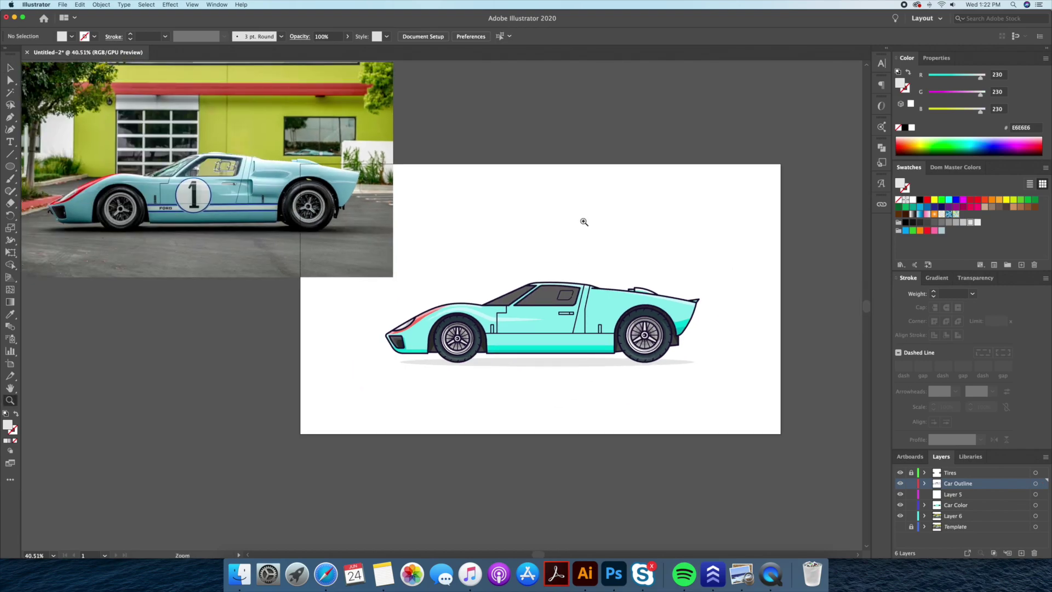
# - Move the shadow ellipse into Layer 6 behind the car and hide the Car Color layer
pyautogui.press('v')
pyautogui.click(544, 363)
pyautogui.moveTo(1044, 517); pyautogui.dragTo(1043, 516)
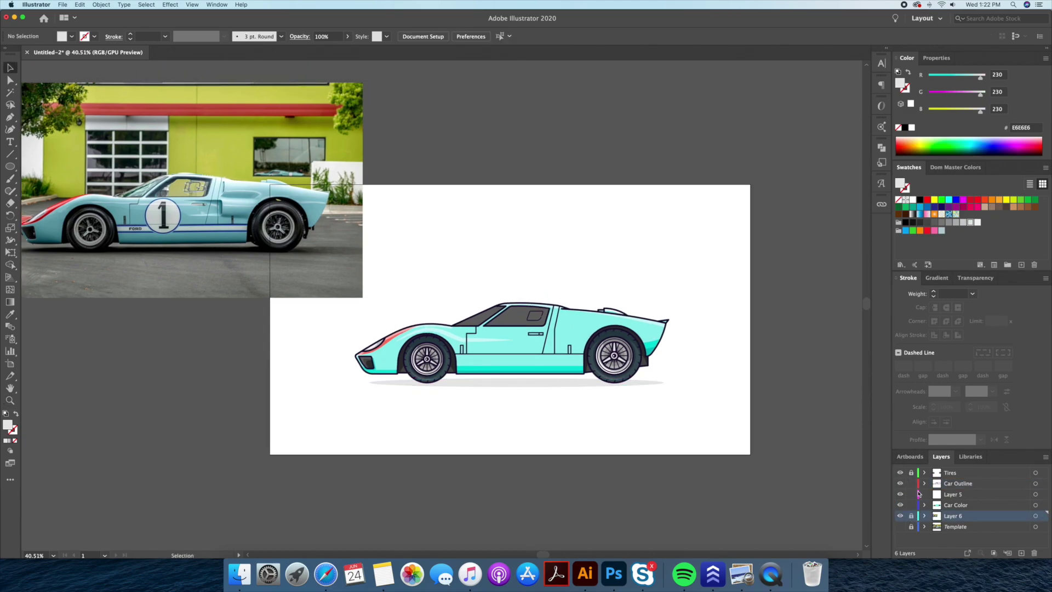
pyautogui.click(900, 505)
# - Show the Template photo, work on Car Outline, and trace a door-edge line beside the handle
pyautogui.click(900, 527)
pyautogui.press('z')
pyautogui.click(574, 403)
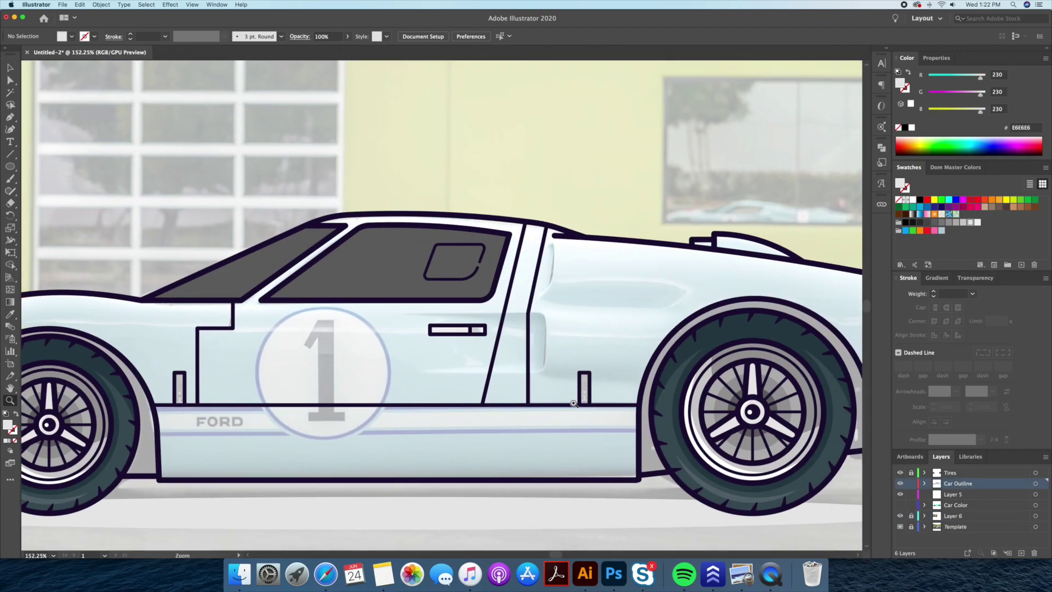
pyautogui.click(406, 312)
pyautogui.click(541, 312)
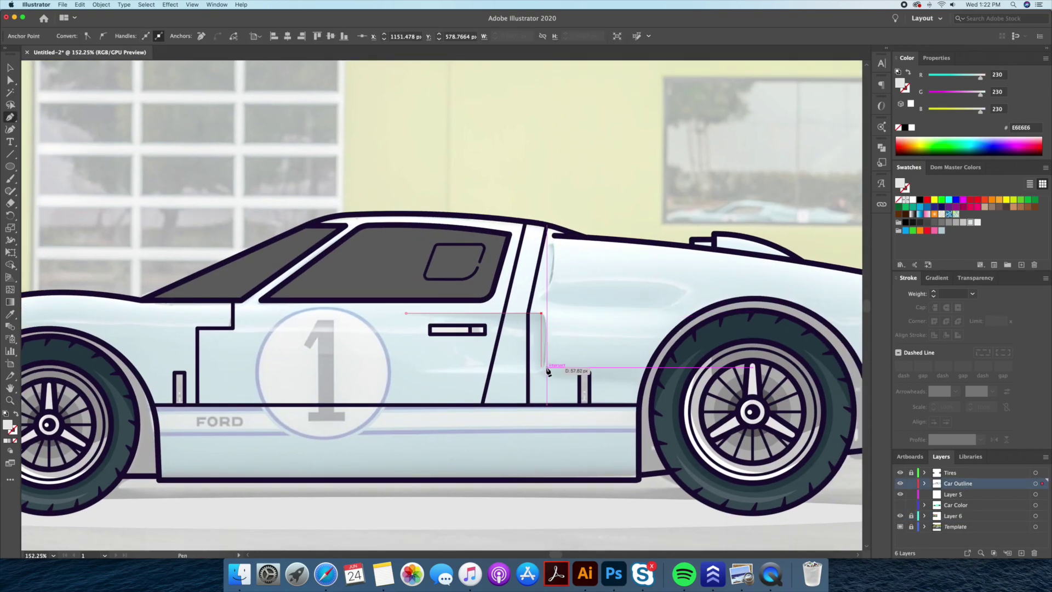
pyautogui.click(541, 372)
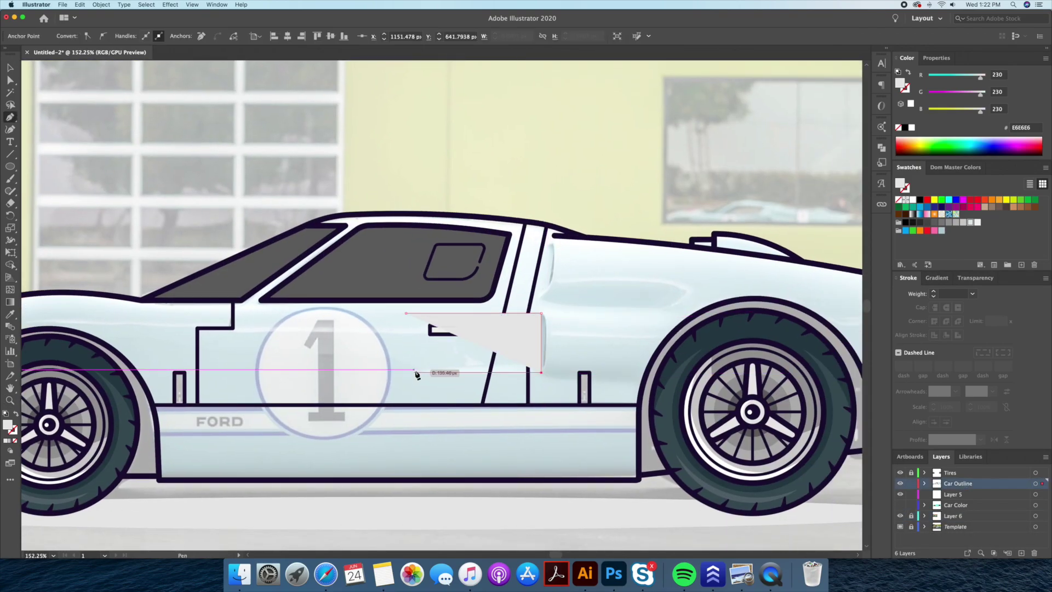
pyautogui.click(554, 312)
pyautogui.keyDown('super'); pyautogui.click(568, 324); pyautogui.keyUp('super')
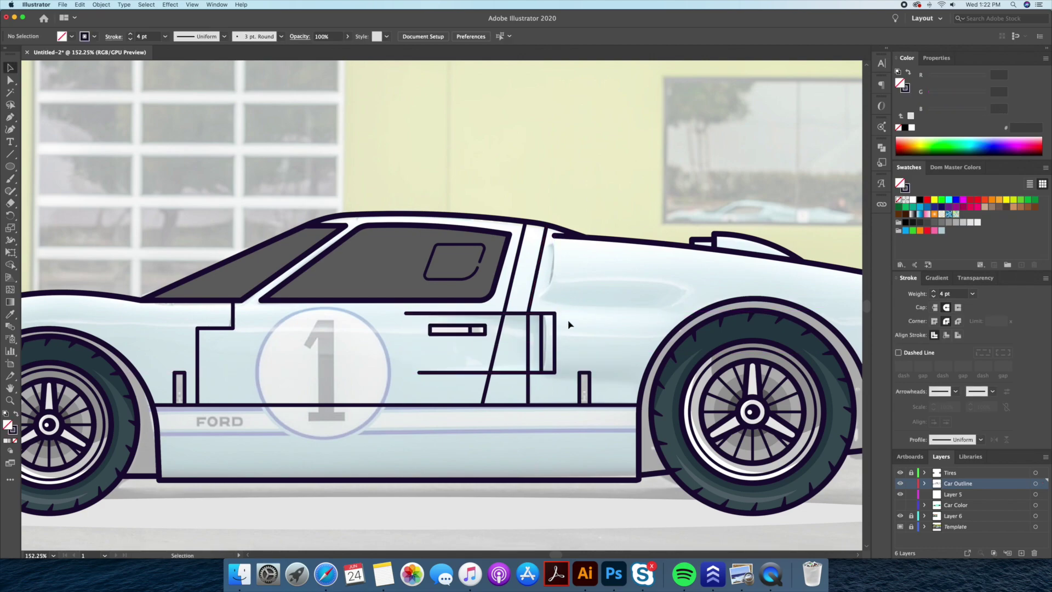
pyautogui.click(555, 324)
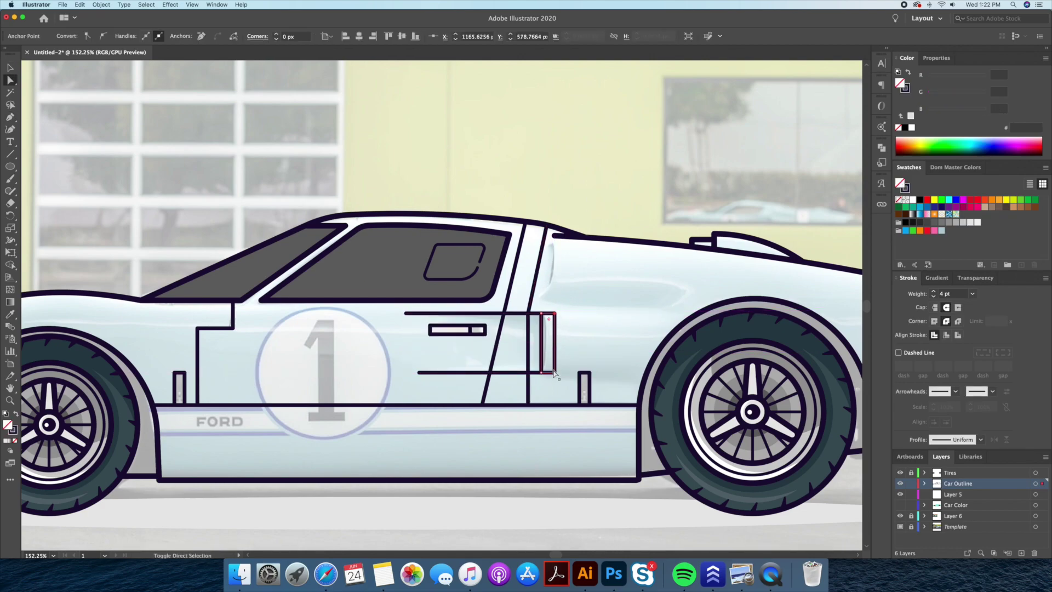
pyautogui.keyDown('super'); pyautogui.click(602, 188); pyautogui.keyUp('super')
pyautogui.click(464, 315)
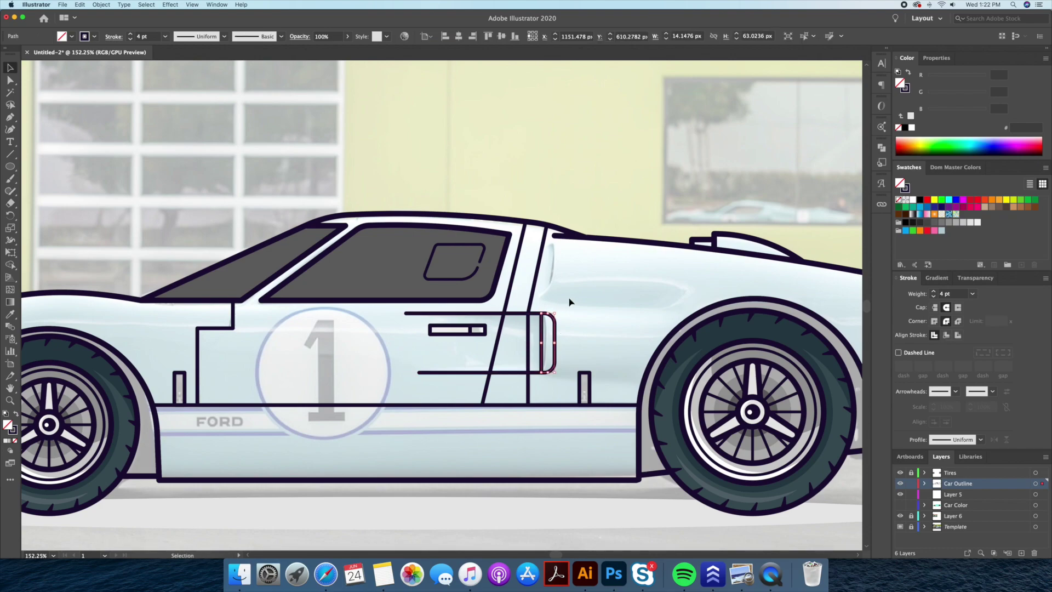
pyautogui.scroll(2, 571, 165)
# - Pen a curved pillar line and a horizontal door line, matching the existing outline stroke style
pyautogui.press('p')
pyautogui.click(489, 221)
pyautogui.moveTo(500, 229); pyautogui.dragTo(499, 273)
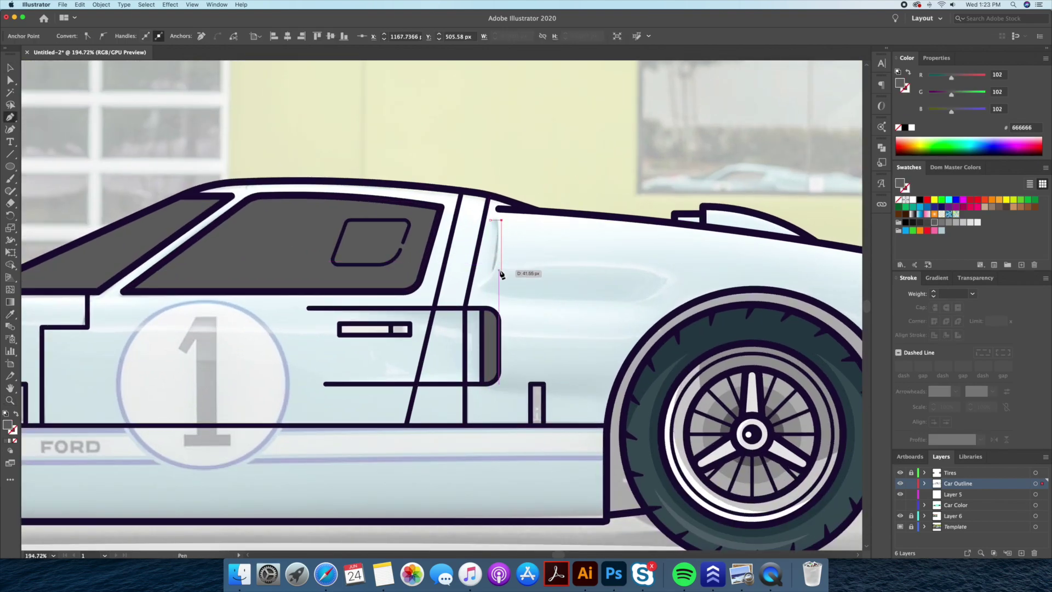
pyautogui.click(477, 303)
pyautogui.press('v')
pyautogui.click(546, 159)
pyautogui.click(501, 270)
pyautogui.click(559, 270)
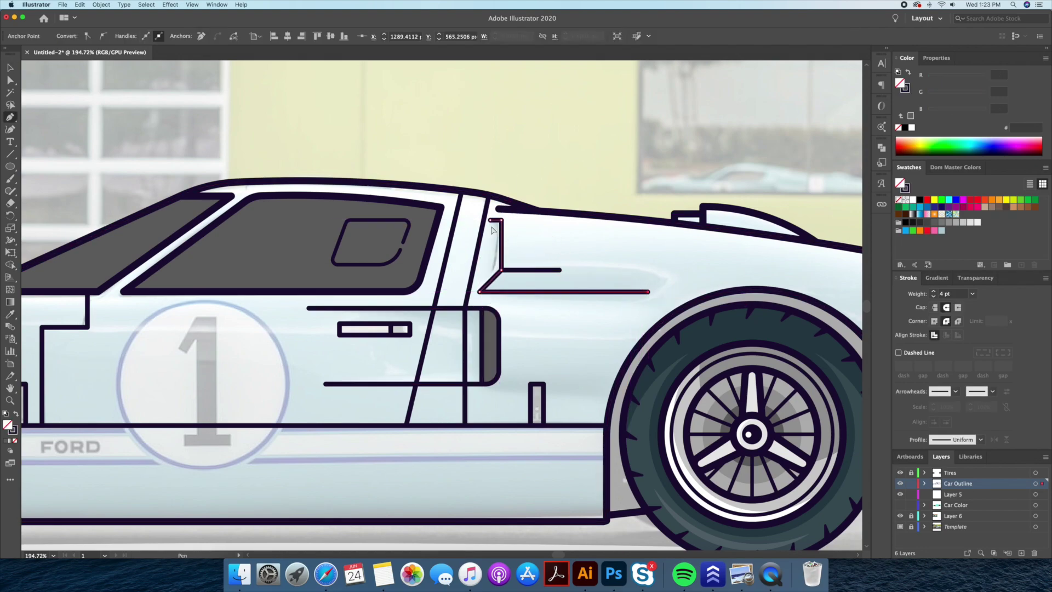
pyautogui.click(490, 224)
# - Draw the small vent triangle and copy the rounded door-edge piece alongside the original
pyautogui.press('z')
pyautogui.moveTo(466, 241); pyautogui.dragTo(589, 216)
pyautogui.click(529, 193)
pyautogui.click(497, 353)
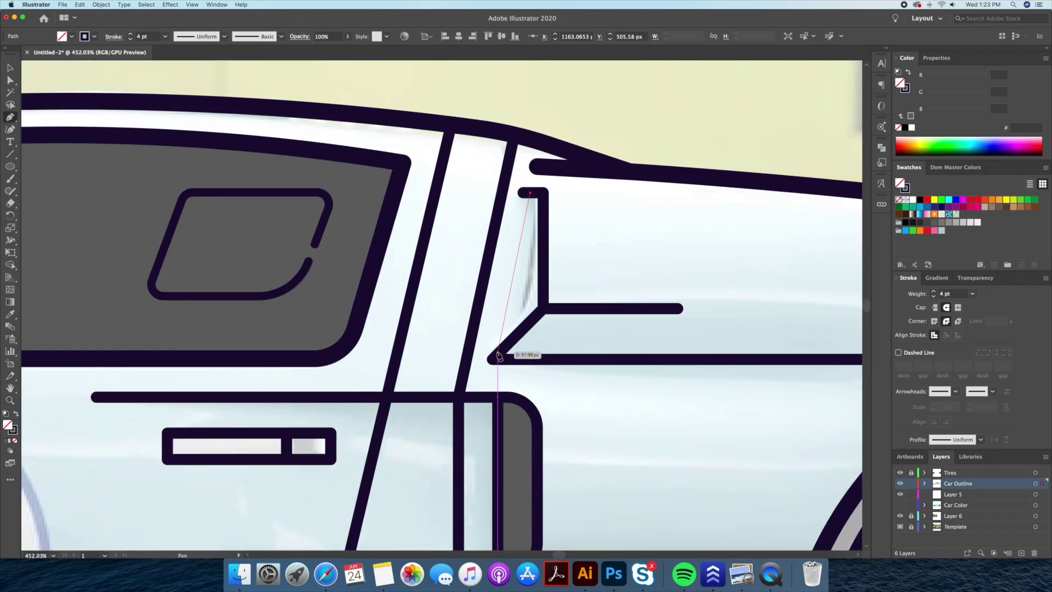
pyautogui.click(543, 196)
pyautogui.scroll(-3, 548, 263)
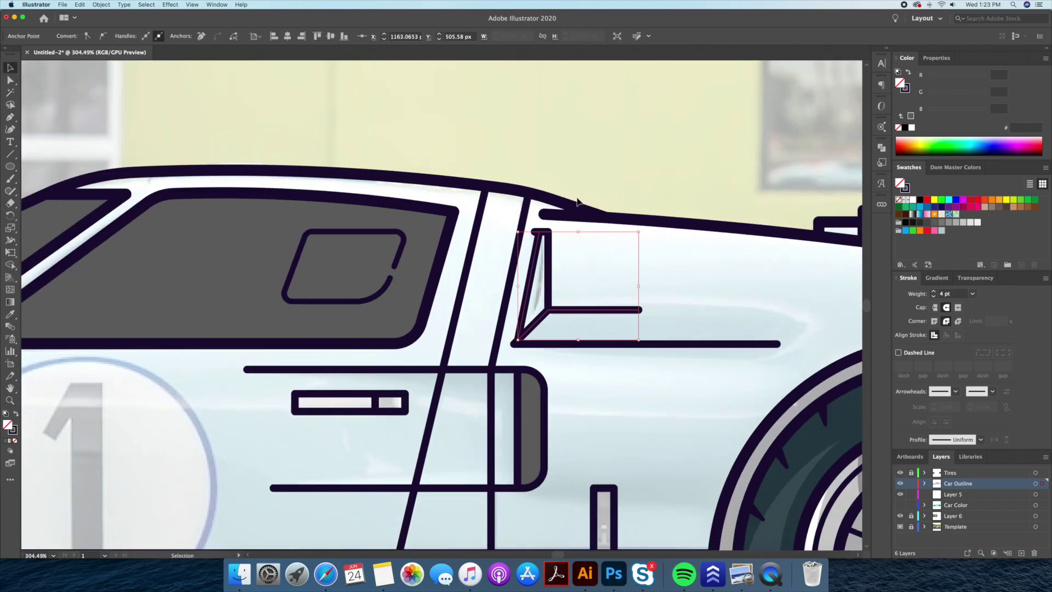
pyautogui.scroll(2, 554, 269)
pyautogui.click(535, 264)
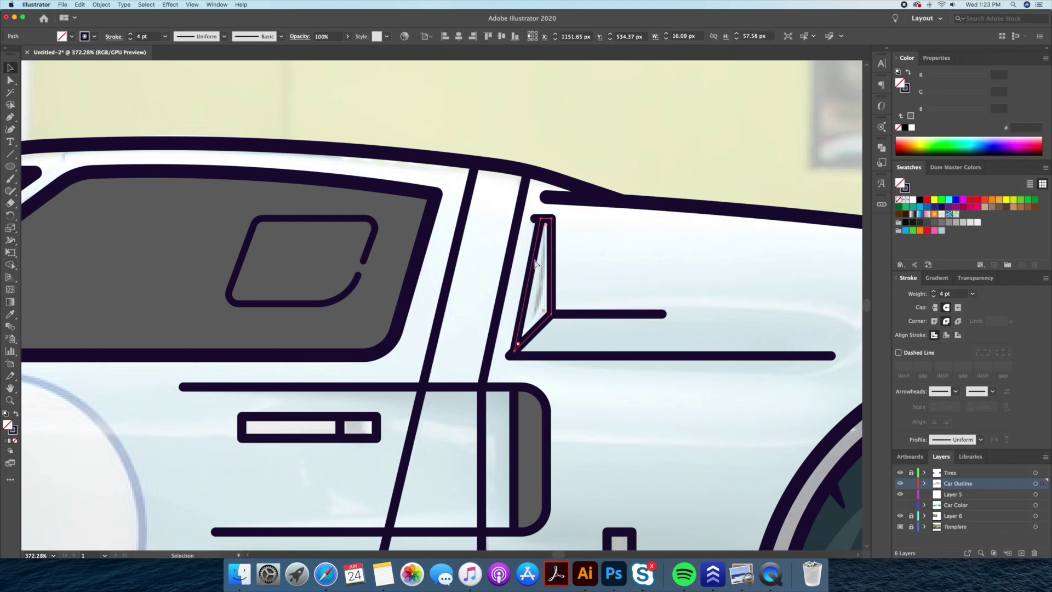
pyautogui.scroll(-5, 535, 264)
pyautogui.scroll(3, 524, 268)
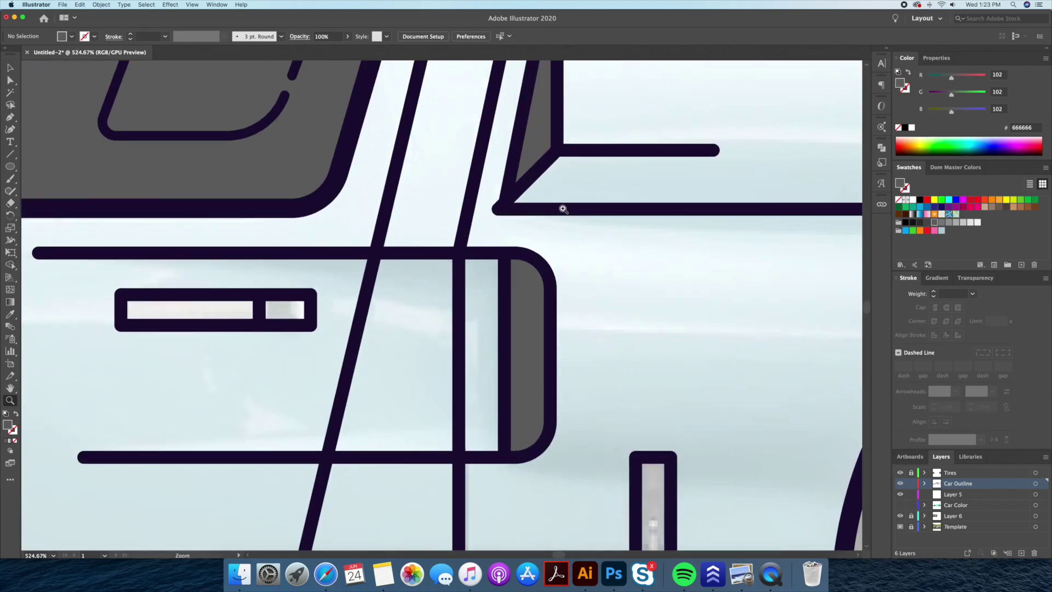
pyautogui.moveTo(520, 272); pyautogui.dragTo(518, 273)
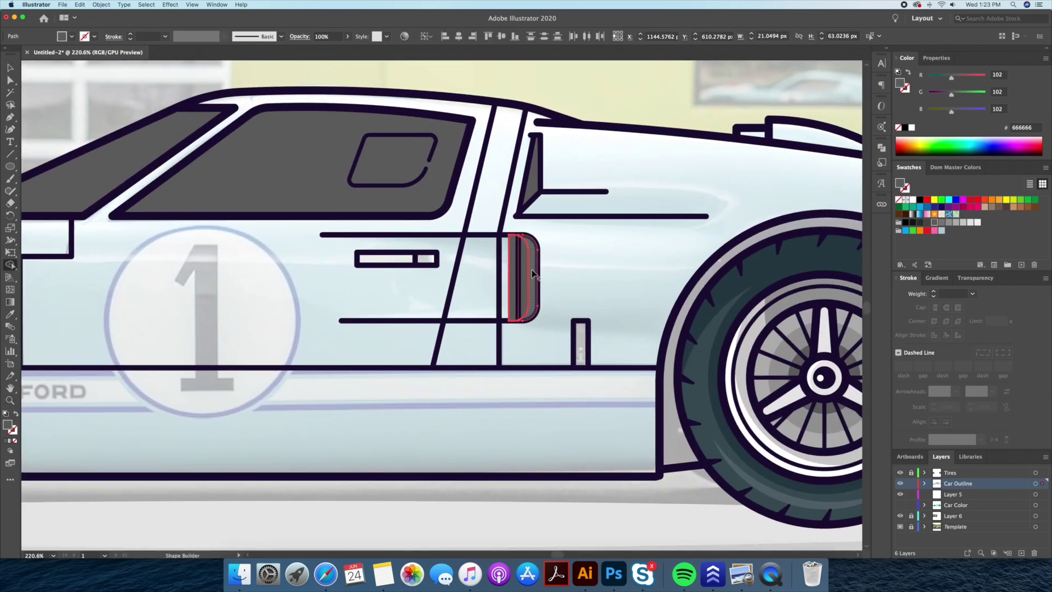
# - Reshape the windshield and side-window grey fills so they fit their outlines
pyautogui.doubleClick(530, 164)
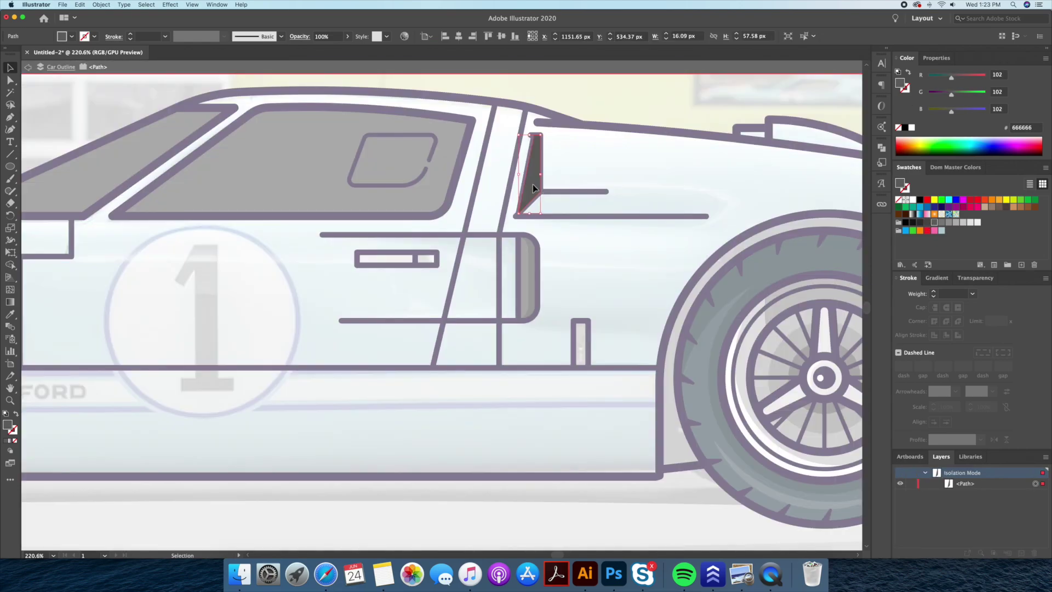
pyautogui.scroll(5, 556, 210)
pyautogui.scroll(2, 556, 210)
pyautogui.click(554, 307)
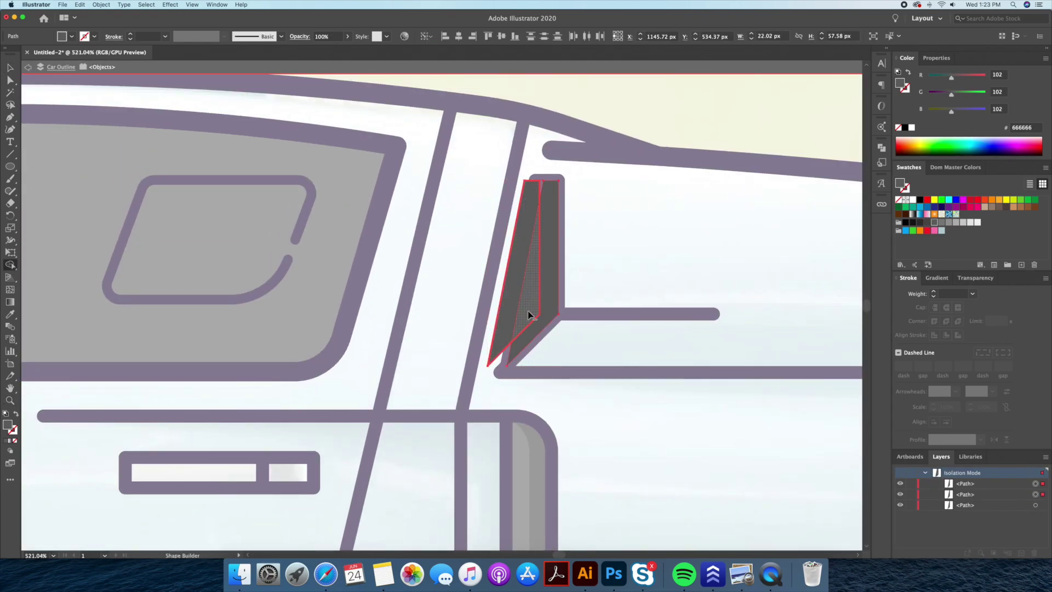
pyautogui.press('Escape')
pyautogui.press('a')
pyautogui.click(566, 304)
pyautogui.scroll(-5, 566, 304)
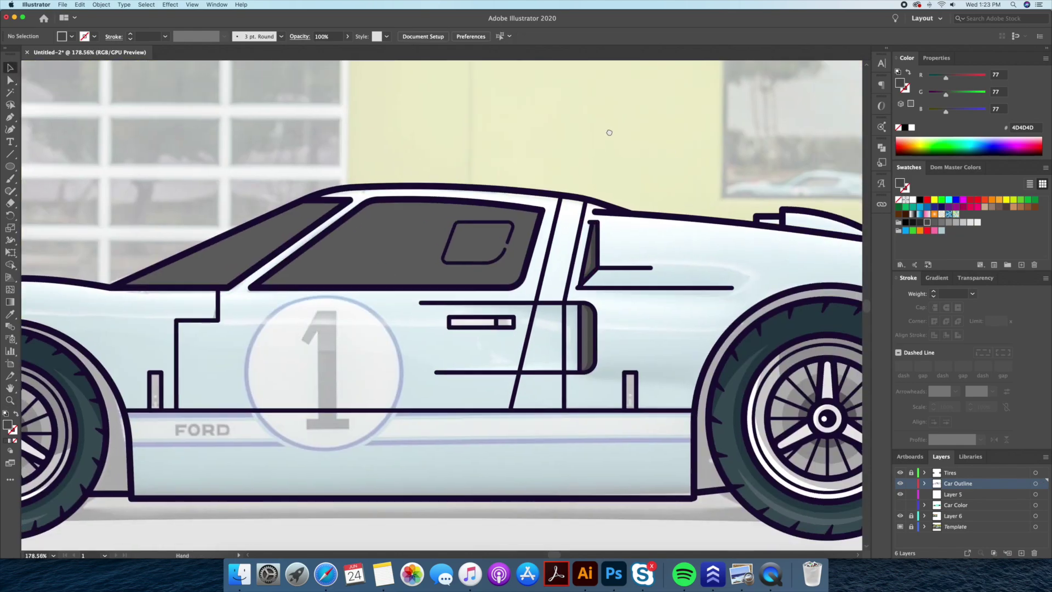
pyautogui.hscroll(5, 444, 227)
pyautogui.click(444, 226)
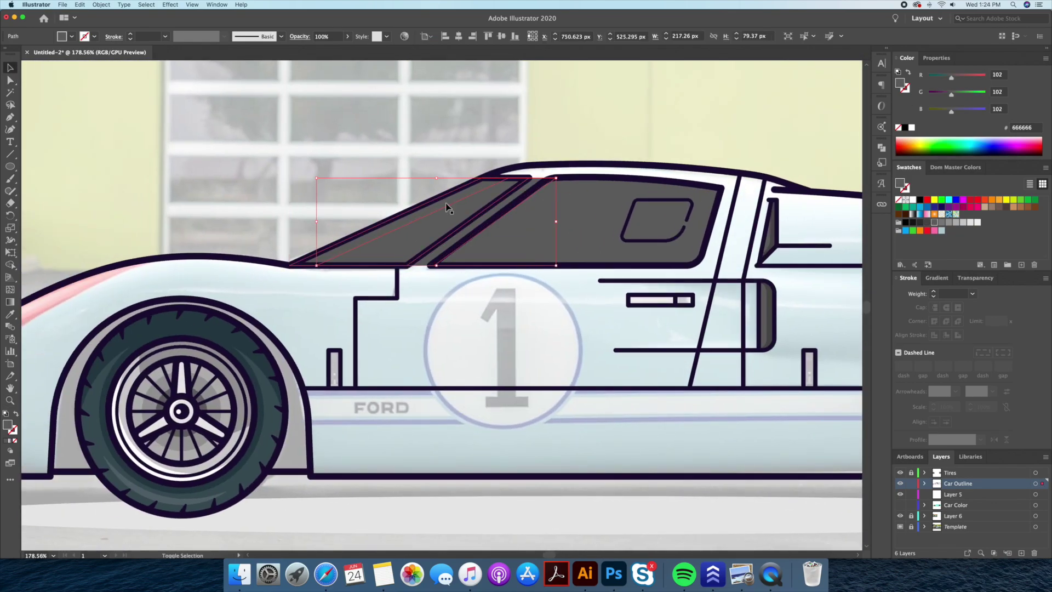
pyautogui.moveTo(463, 226); pyautogui.dragTo(452, 208)
pyautogui.hscroll(3, 469, 234)
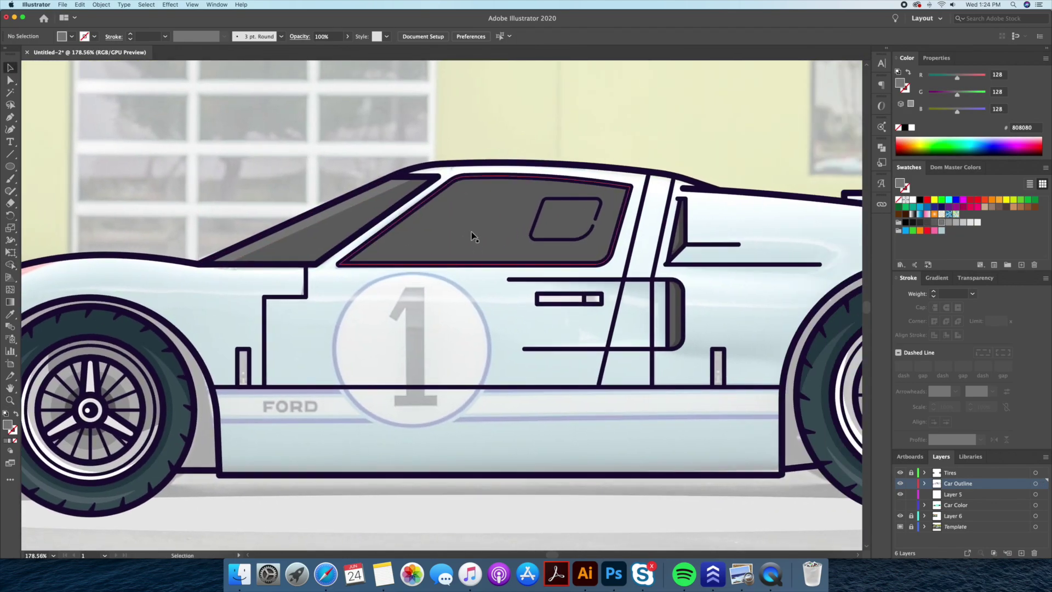
pyautogui.click(480, 241)
pyautogui.moveTo(480, 195); pyautogui.dragTo(470, 181)
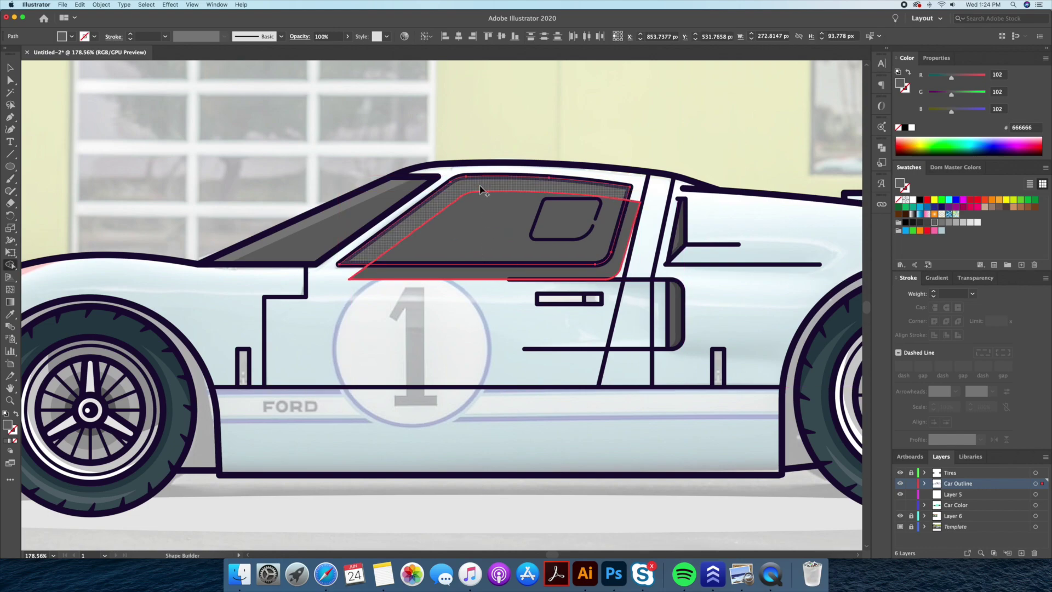
pyautogui.press('v')
pyautogui.hotkey('ctrl', 'shift', 'a')
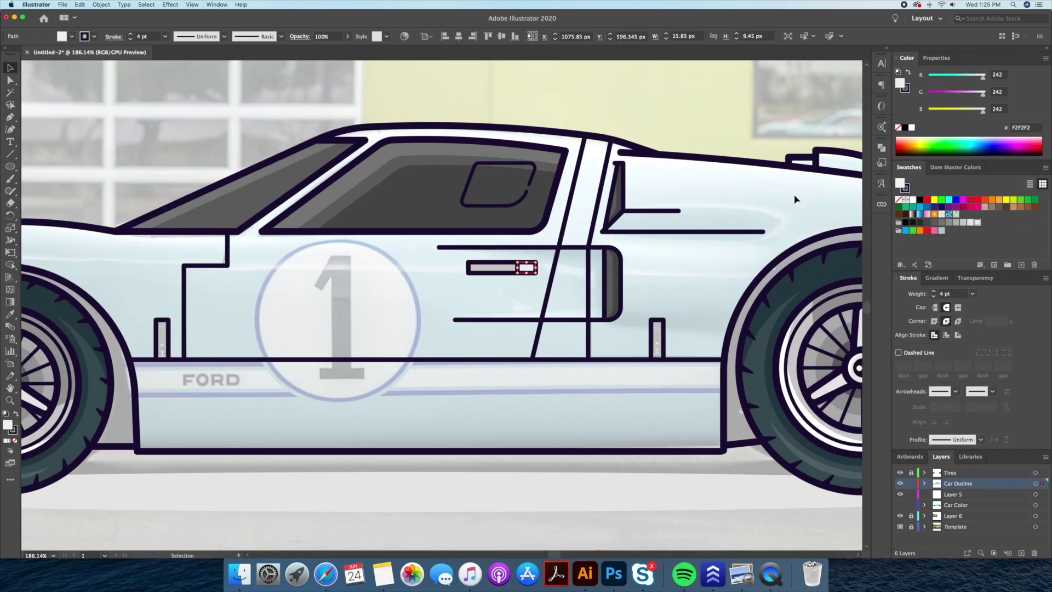
# - Inspect the door-handle rectangle in isolation, then show the turquoise Car Color layer
pyautogui.doubleClick(496, 268)
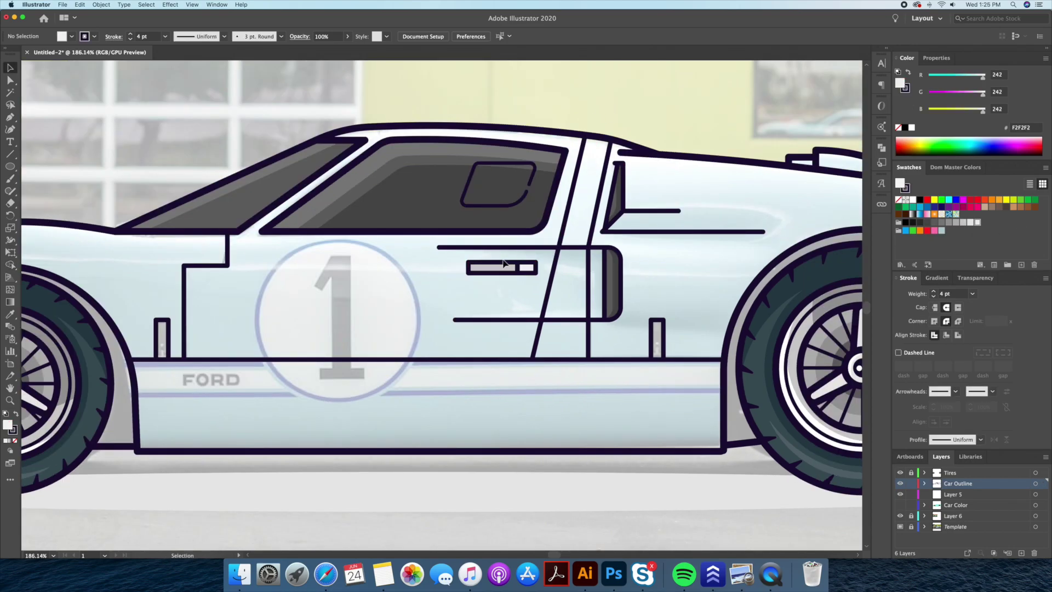
pyautogui.scroll(5, 496, 268)
pyautogui.press('Escape')
pyautogui.scroll(-5, 496, 365)
pyautogui.scroll(-2, 496, 366)
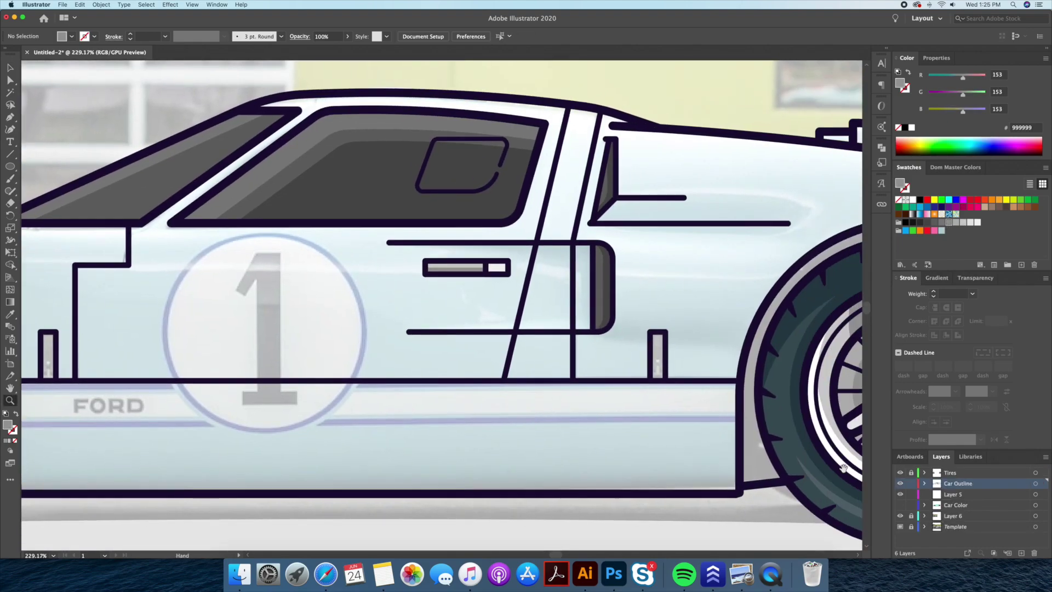
pyautogui.click(900, 505)
pyautogui.scroll(4, 439, 274)
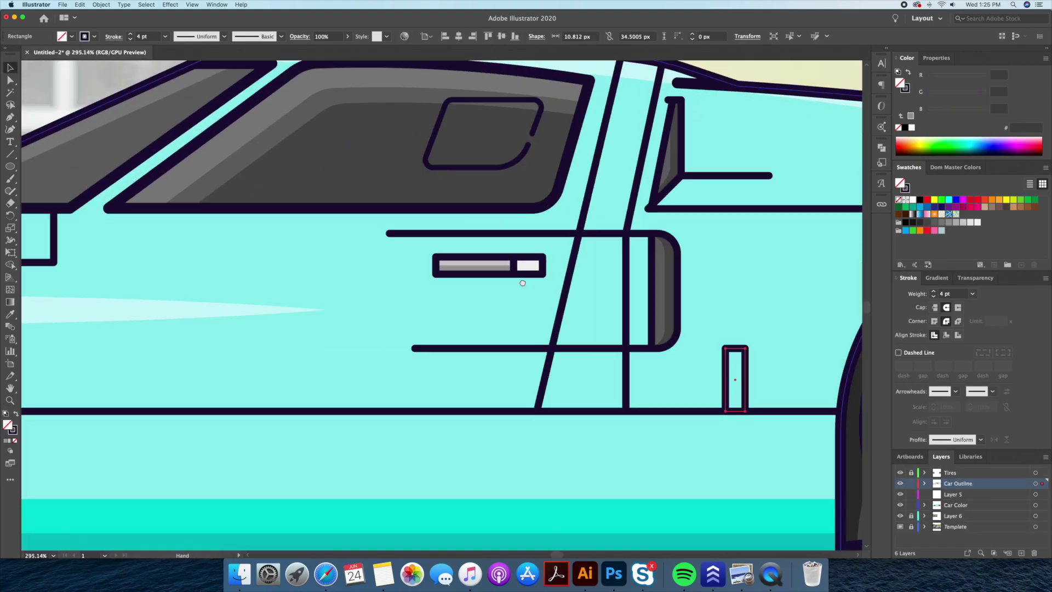
pyautogui.hscroll(-10, 639, 362)
# - Trim the small vertical vent rectangle shorter to fit between the door lines
pyautogui.press('a')
pyautogui.click(212, 368)
pyautogui.scroll(-3, 254, 328)
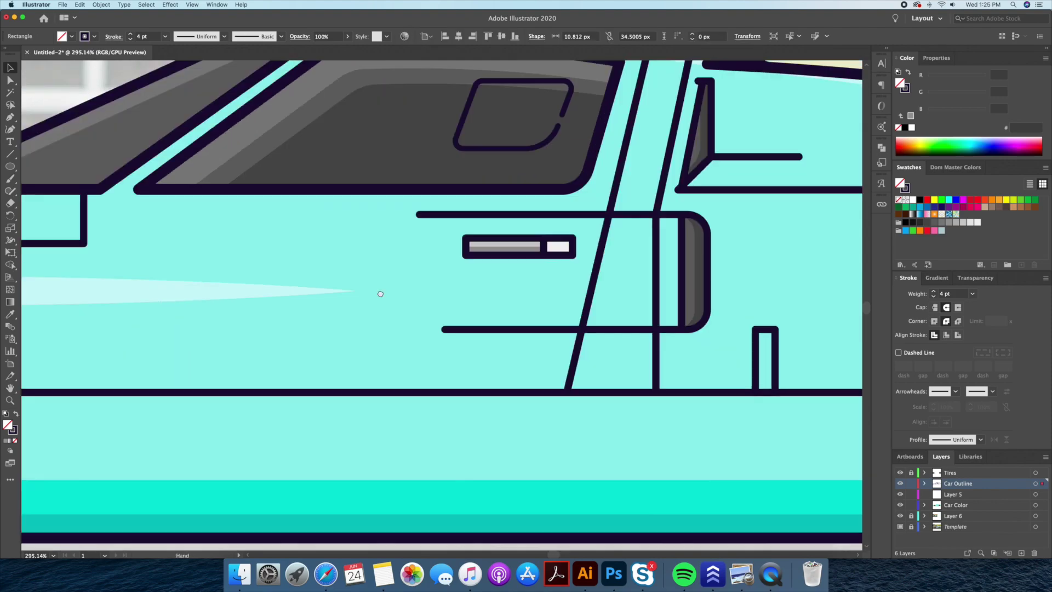
pyautogui.press('v')
pyautogui.scroll(-2, 605, 416)
pyautogui.scroll(4, 604, 416)
pyautogui.click(653, 359)
pyautogui.hotkey('ctrl', 'z')
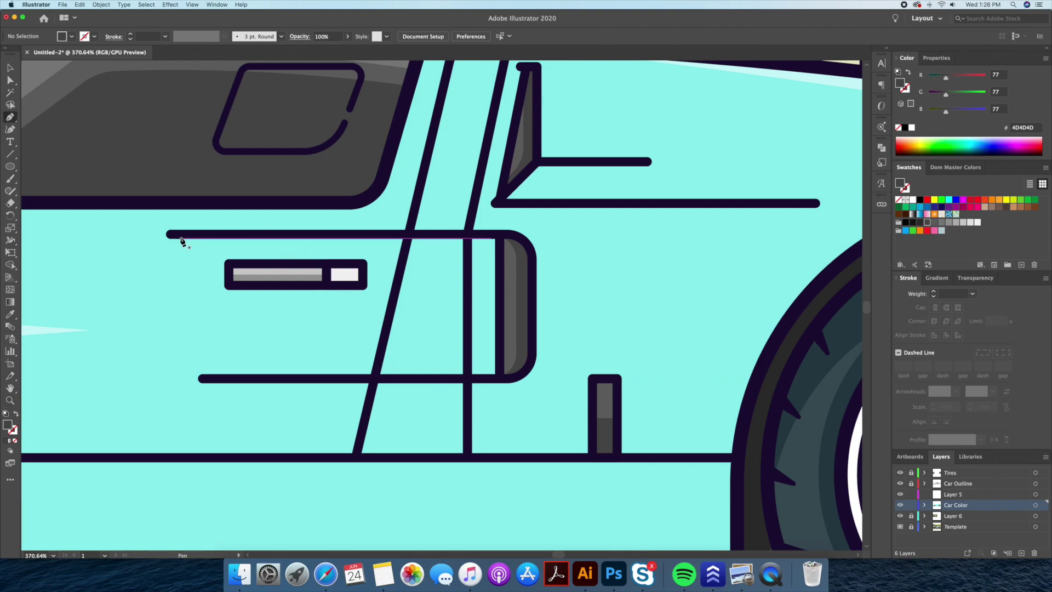
# - Draw the darker-turquoise door shading shape and round its inner right corners
pyautogui.click(178, 236)
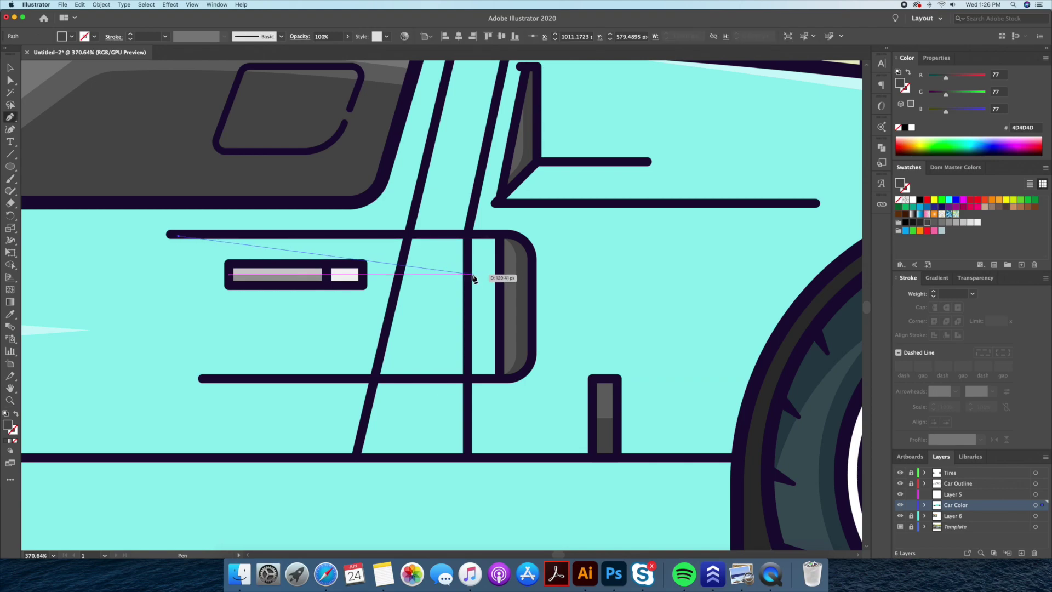
pyautogui.click(468, 274)
pyautogui.click(467, 346)
pyautogui.click(205, 377)
pyautogui.click(500, 378)
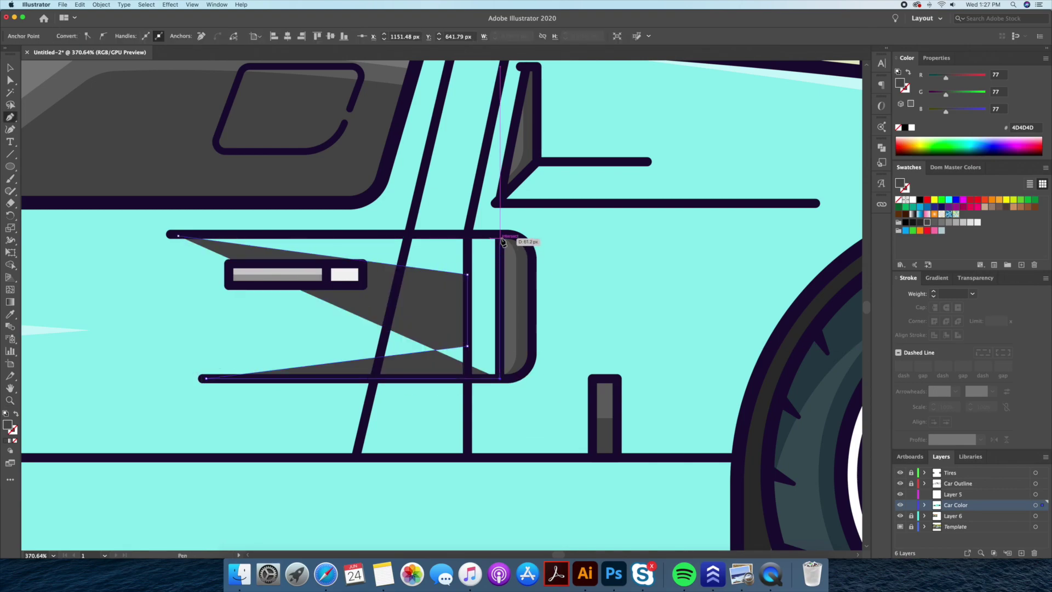
pyautogui.click(499, 234)
pyautogui.moveTo(466, 346); pyautogui.dragTo(419, 305)
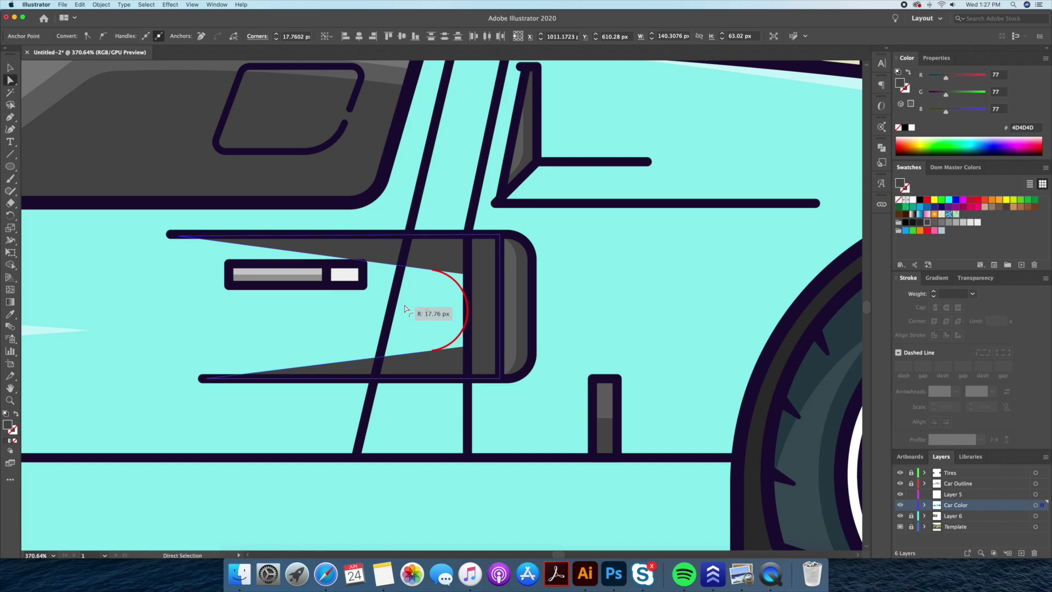
pyautogui.scroll(-3, 419, 305)
pyautogui.click(451, 481)
# - Draw thin turquoise highlight slivers beside the rear quarter window
pyautogui.press('z')
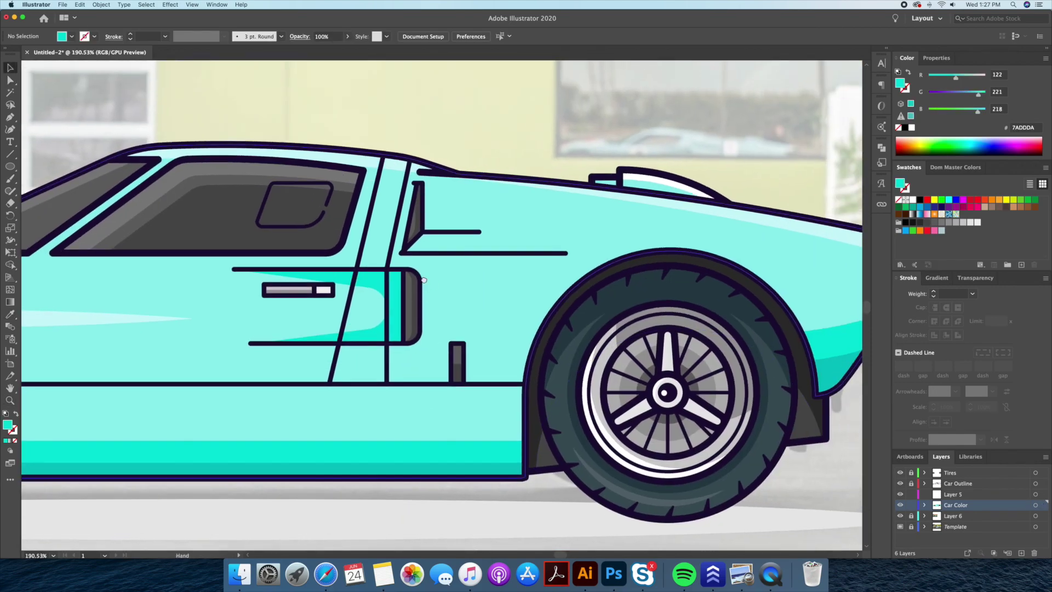
pyautogui.click(476, 257)
pyautogui.click(635, 291)
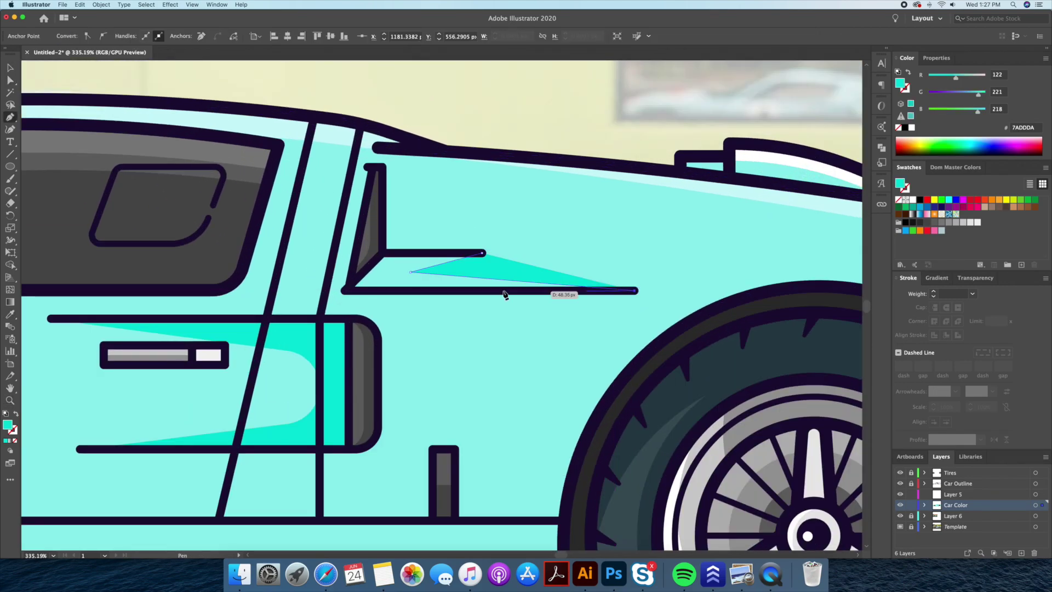
pyautogui.click(349, 290)
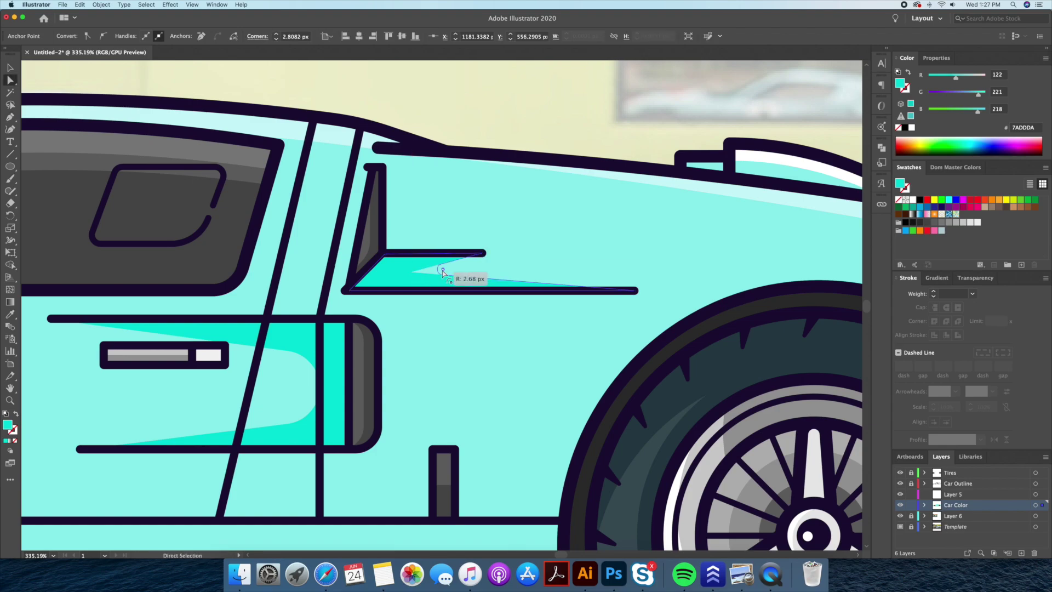
pyautogui.press('p')
pyautogui.scroll(3, 586, 127)
pyautogui.hscroll(3, 411, 264)
pyautogui.click(300, 326)
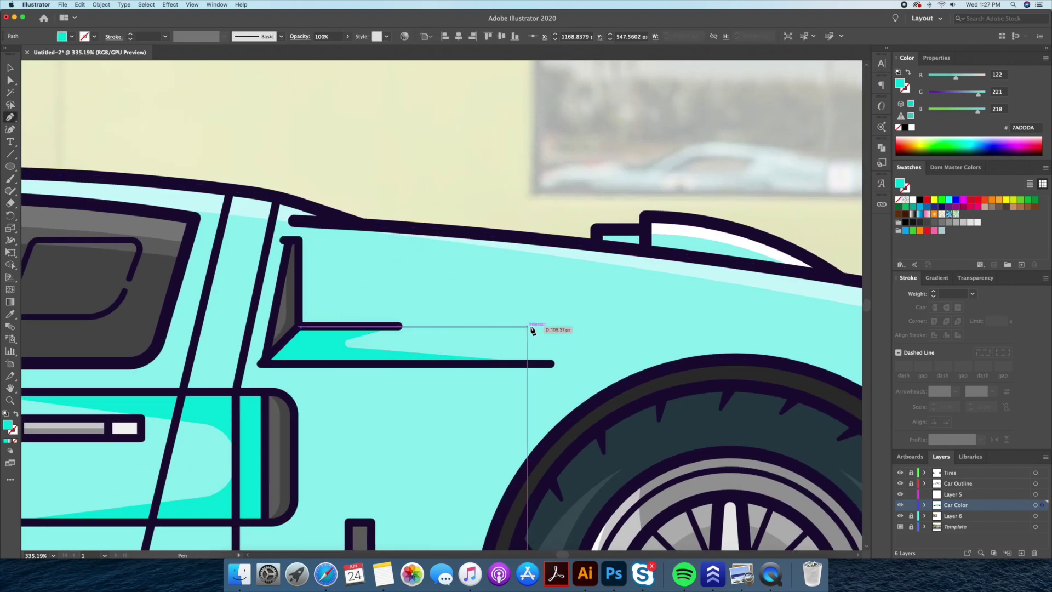
pyautogui.click(537, 302)
pyautogui.click(301, 327)
pyautogui.press('v')
# - Add a soft-pointed triangular highlight by the rear quarter window, eyedropped white
pyautogui.moveTo(421, 167); pyautogui.dragTo(478, 179)
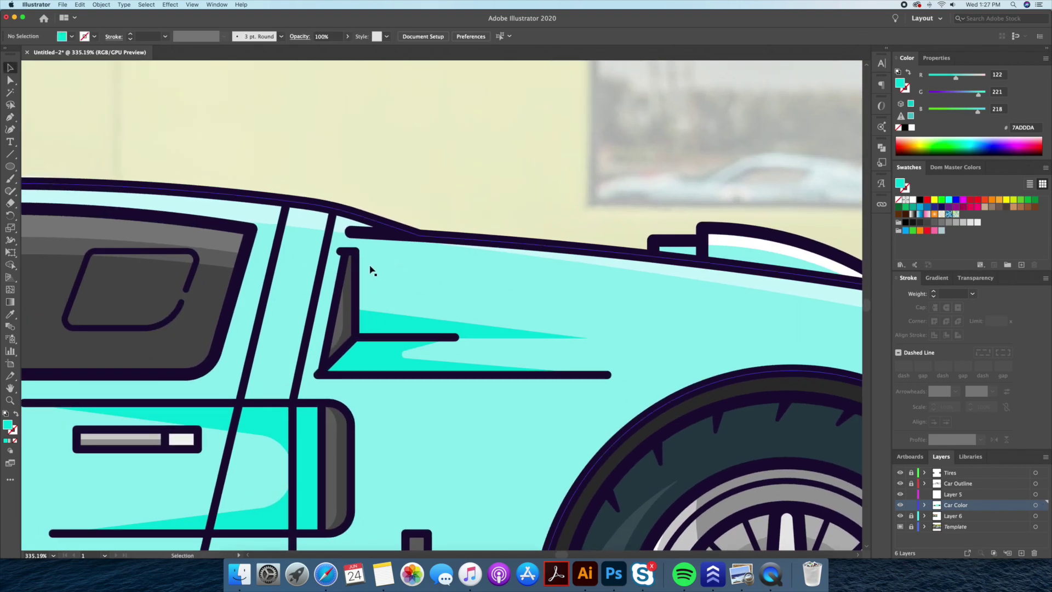
pyautogui.click(355, 299)
pyautogui.click(536, 315)
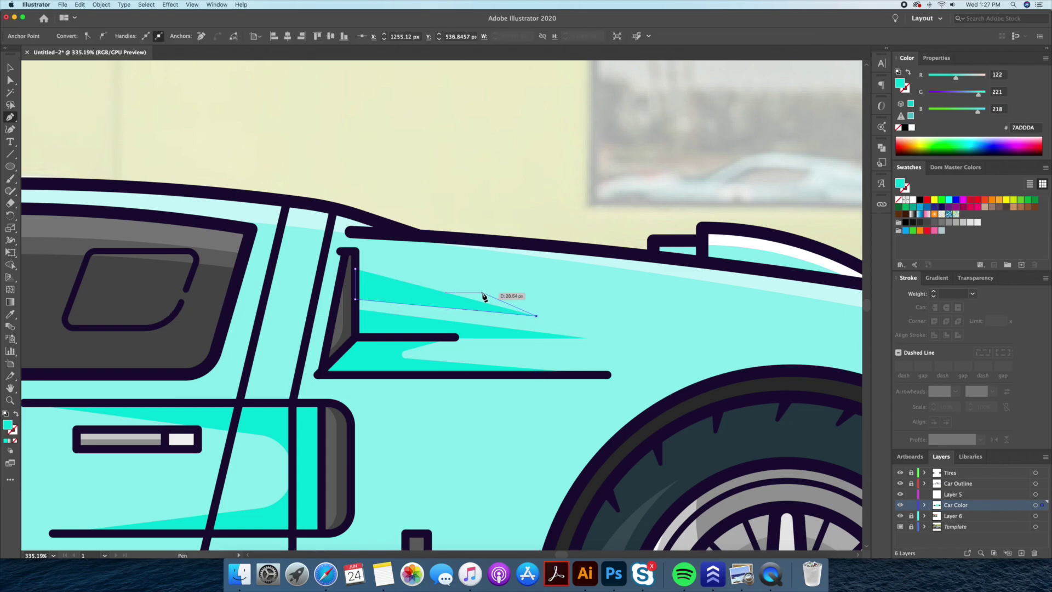
pyautogui.moveTo(537, 316); pyautogui.dragTo(482, 307)
pyautogui.press('i')
pyautogui.click(695, 267)
pyautogui.press('v')
pyautogui.press('super+shift+a')
pyautogui.scroll(-5, 695, 268)
pyautogui.moveTo(509, 369); pyautogui.dragTo(467, 276)
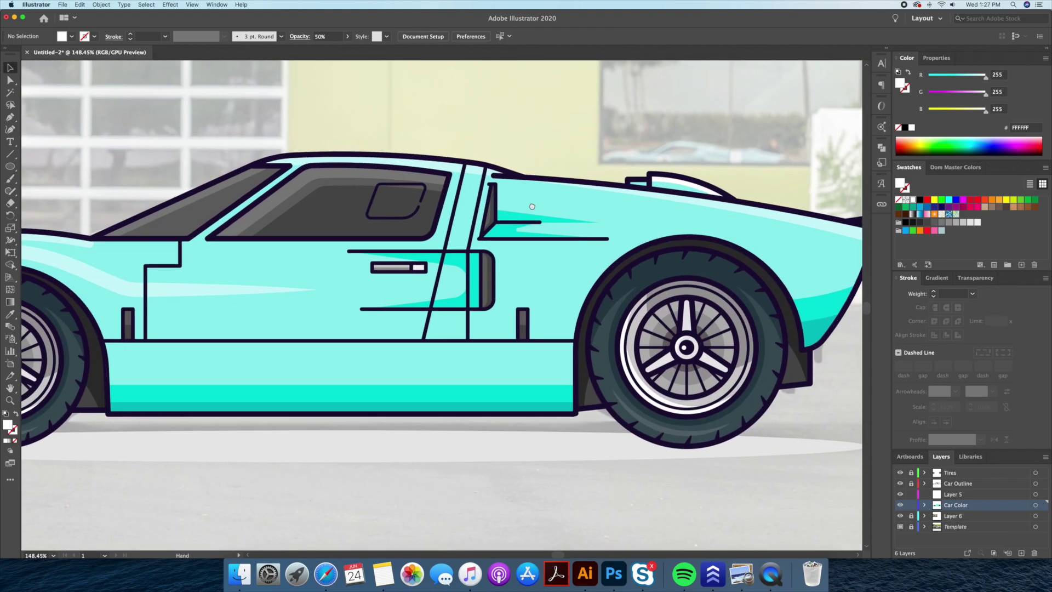
# - Make an inset offset copy of the car body, delete its rear tip anchor, and stroke it white
pyautogui.click(899, 527)
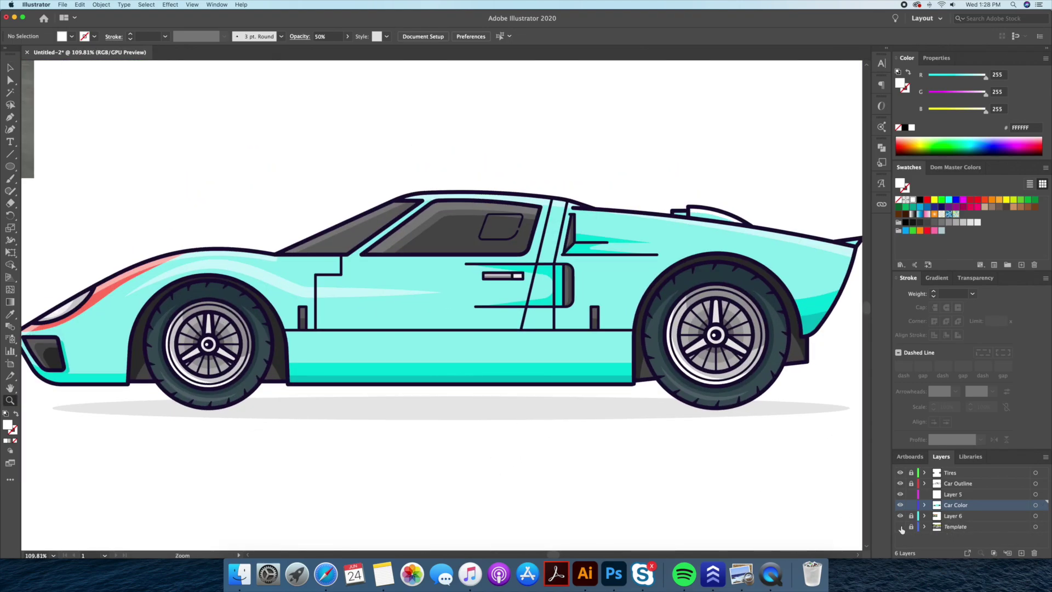
pyautogui.click(899, 526)
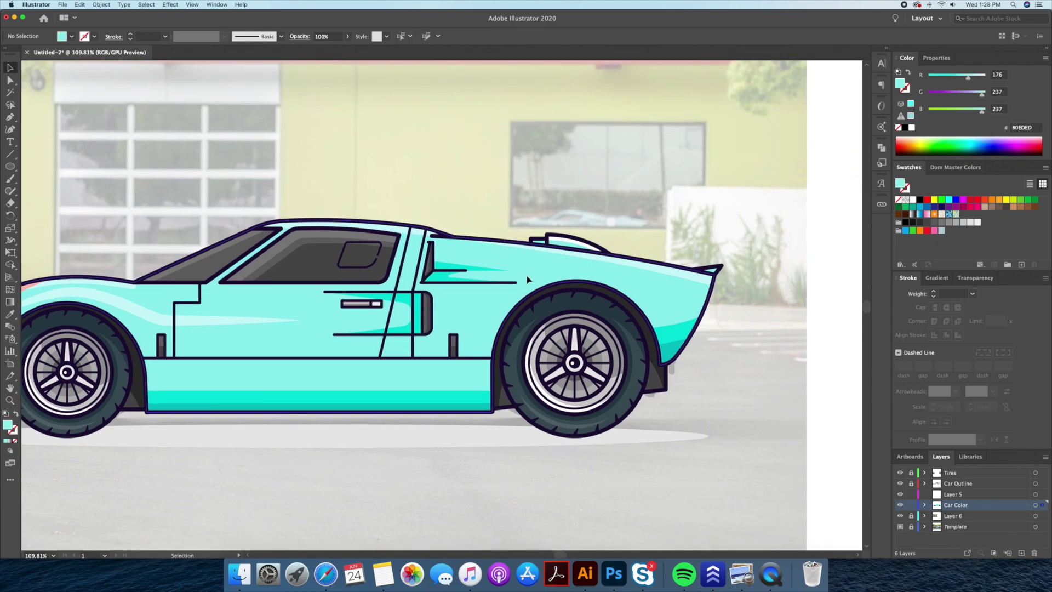
pyautogui.doubleClick(535, 280)
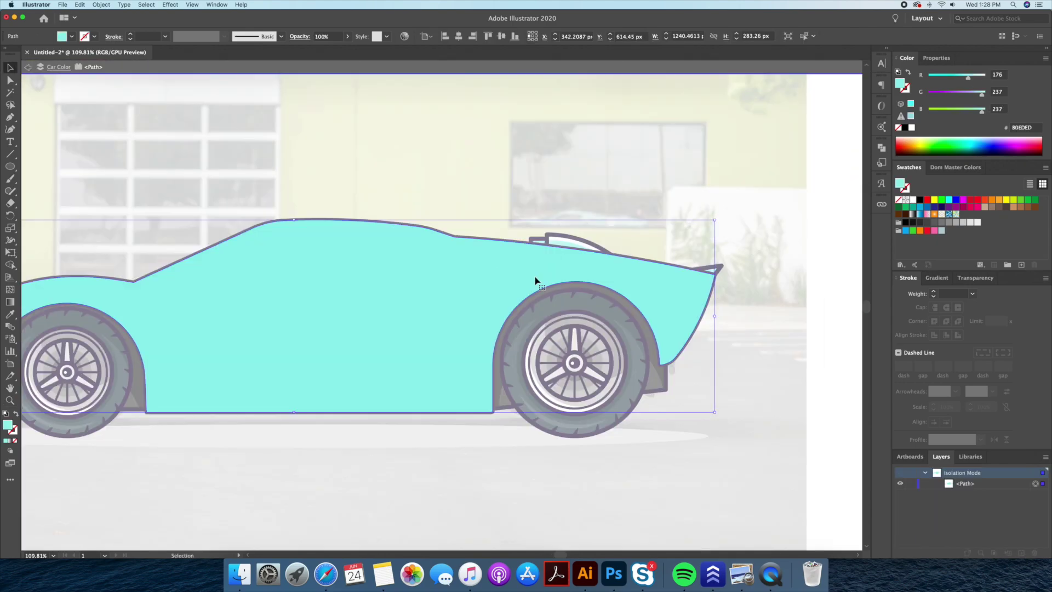
pyautogui.click(101, 5)
pyautogui.click(203, 215)
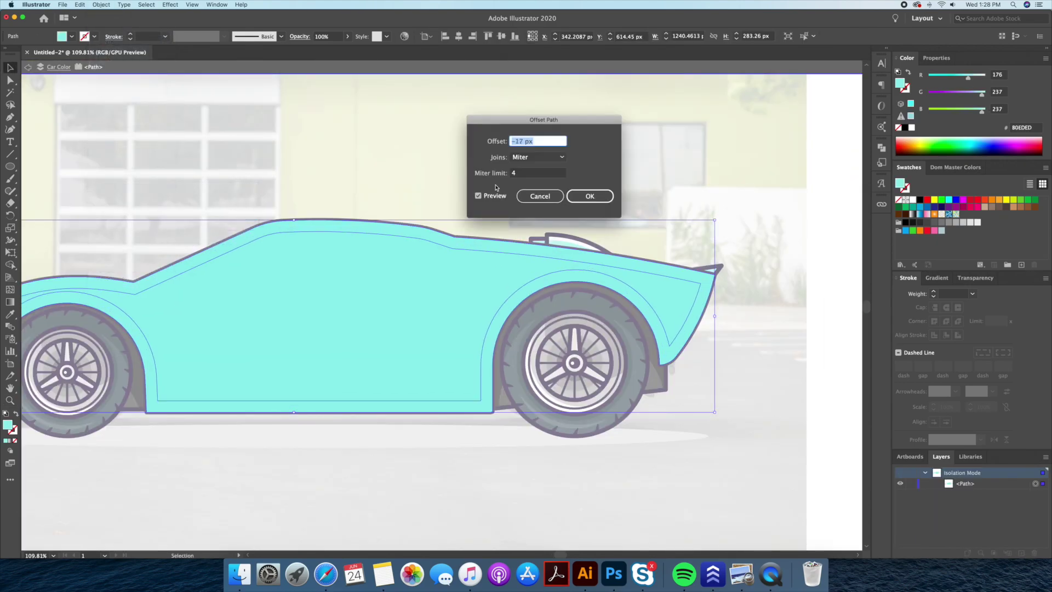
pyautogui.press('Return')
pyautogui.press('a')
pyautogui.click(702, 284)
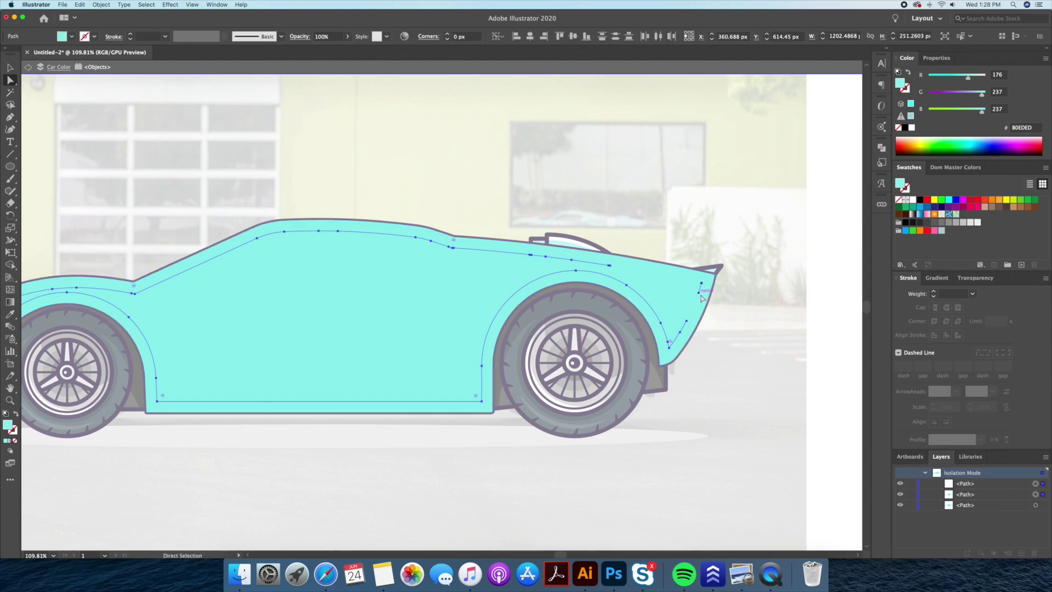
pyautogui.press('Delete')
pyautogui.press('v')
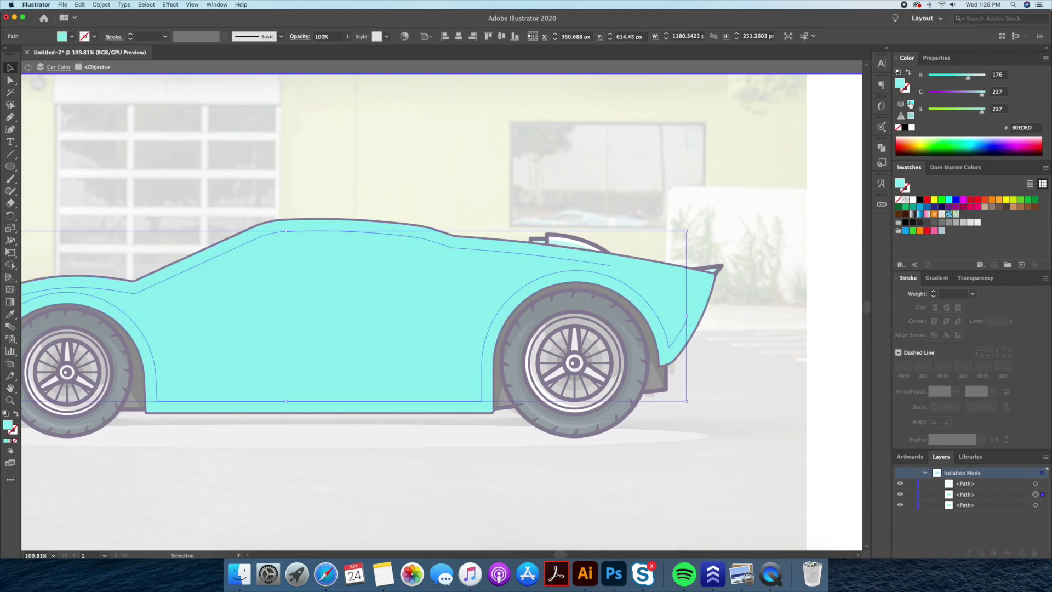
pyautogui.hotkey('shift', 'x')
pyautogui.click(934, 292)
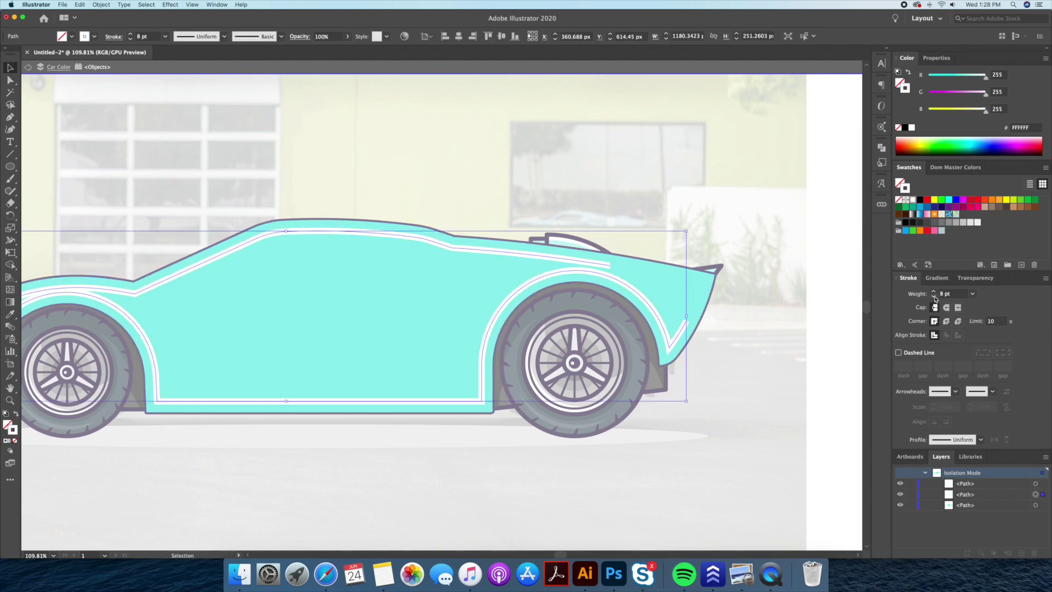
pyautogui.scroll(2, 477, 374)
pyautogui.hotkey('ctrl', 'shift', 'a')
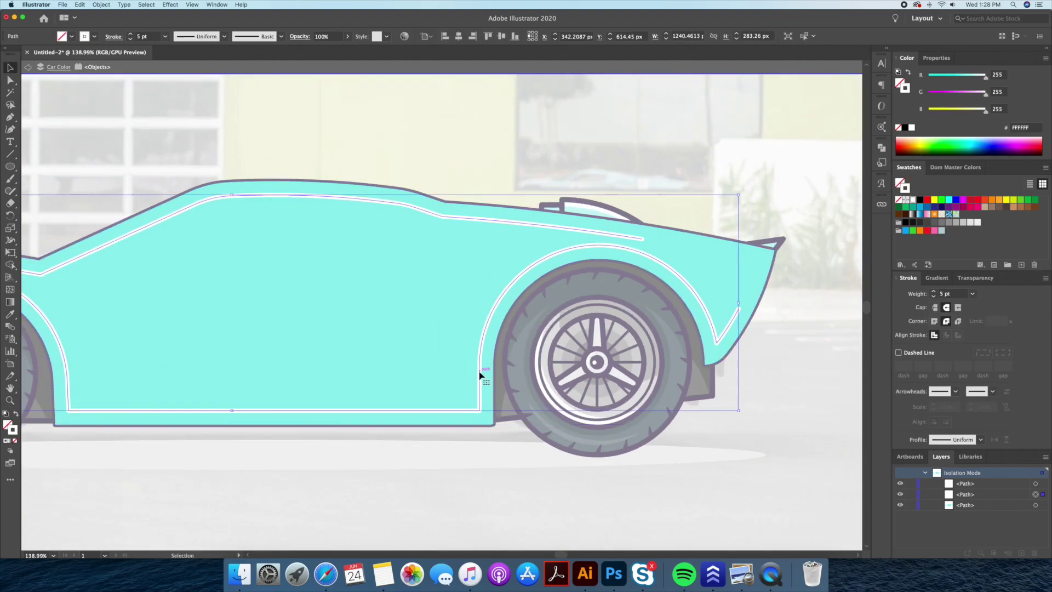
# - Thicken the white rear-wheel arc to 7 pt and apply a tapered width profile
pyautogui.click(589, 232)
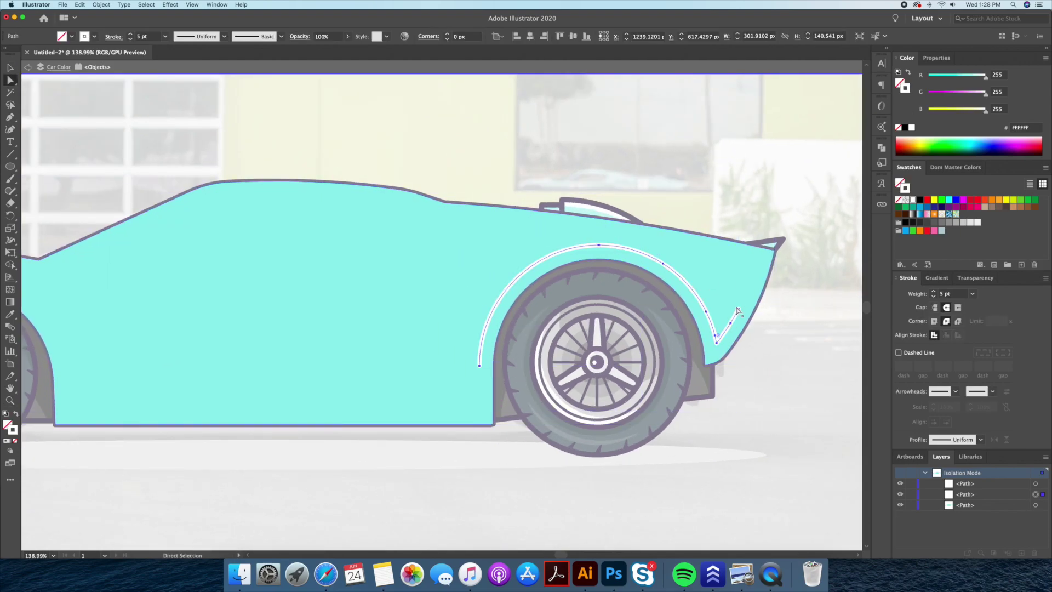
pyautogui.click(934, 292)
pyautogui.click(933, 291)
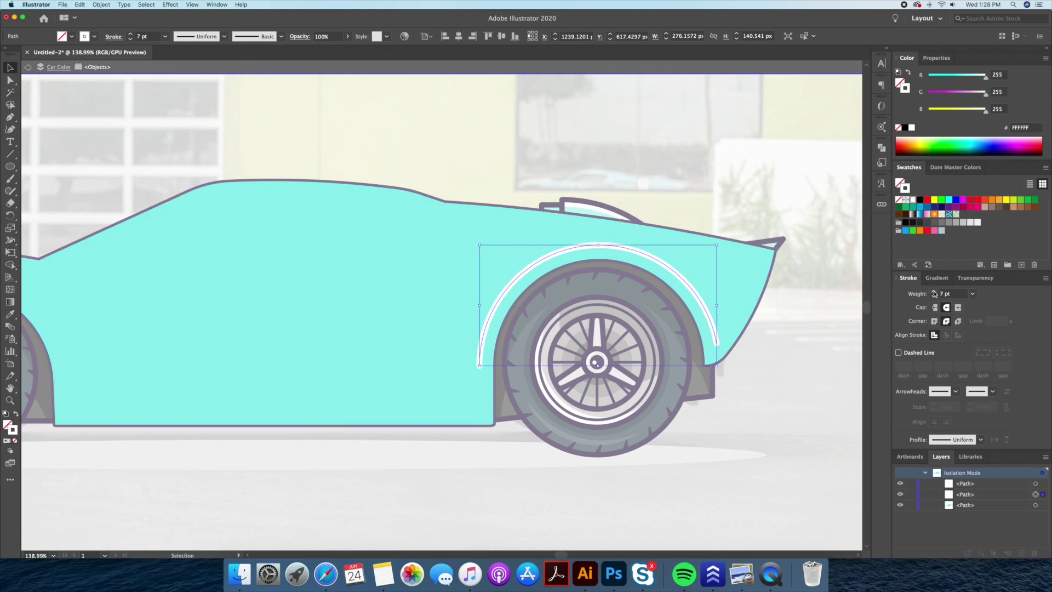
pyautogui.click(980, 439)
pyautogui.click(953, 334)
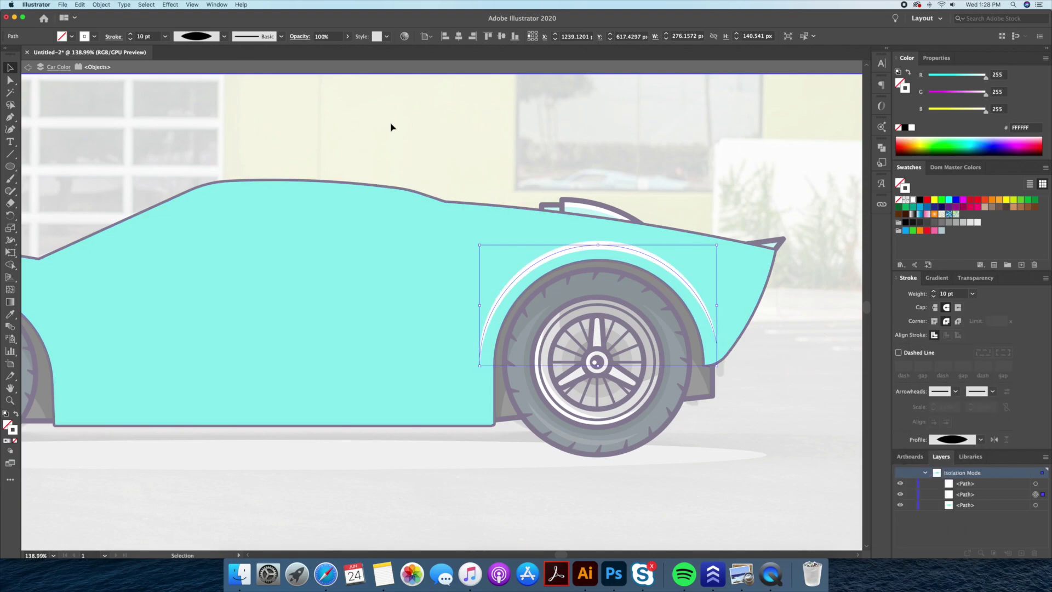
pyautogui.click(101, 4)
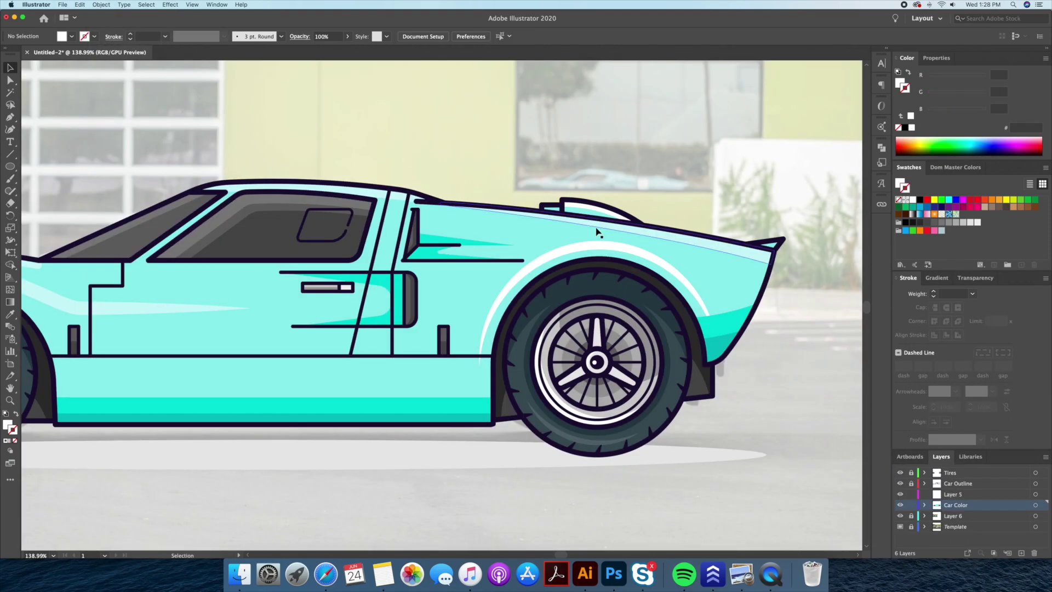
# - Inside the Car Color group, draw a shadow shape at the rear fender tip
pyautogui.hotkey('ctrl', '-')
pyautogui.click(729, 249)
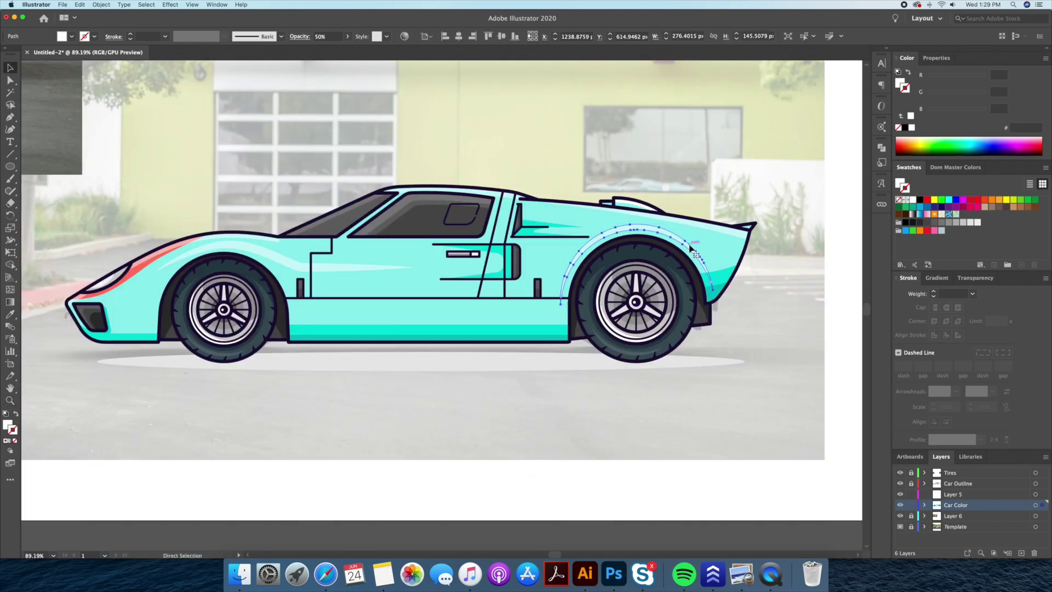
pyautogui.press('z')
pyautogui.click(788, 275)
pyautogui.click(777, 272)
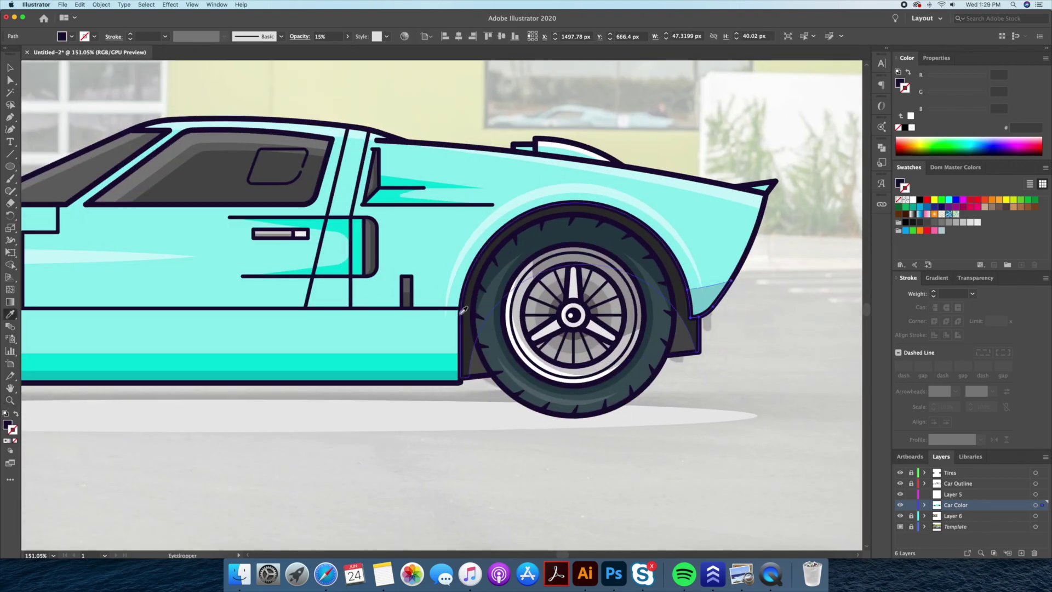
pyautogui.scroll(-2, 740, 290)
pyautogui.scroll(3, 690, 290)
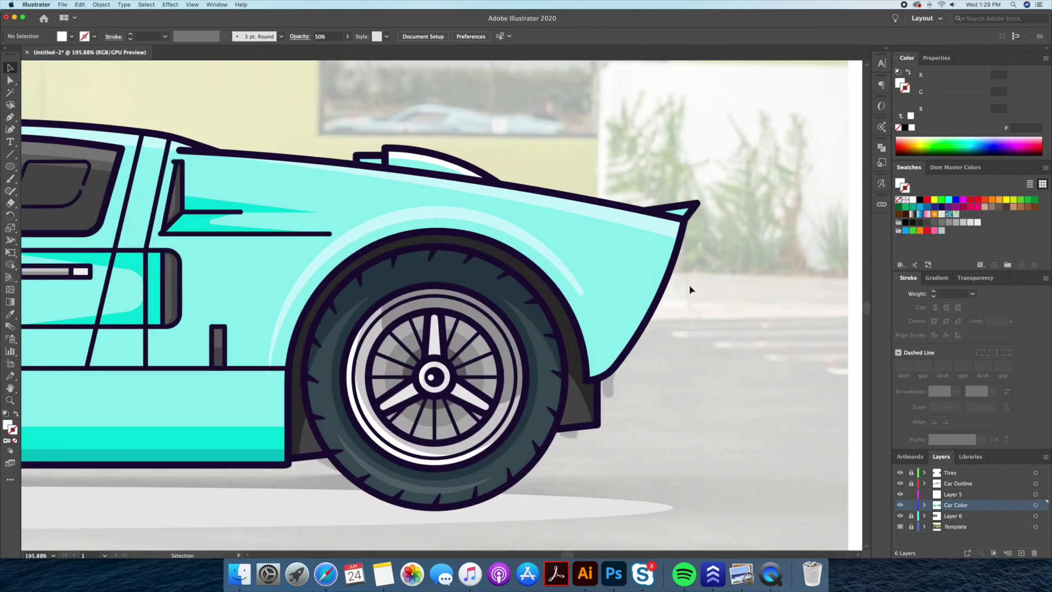
pyautogui.doubleClick(690, 290)
pyautogui.press('p')
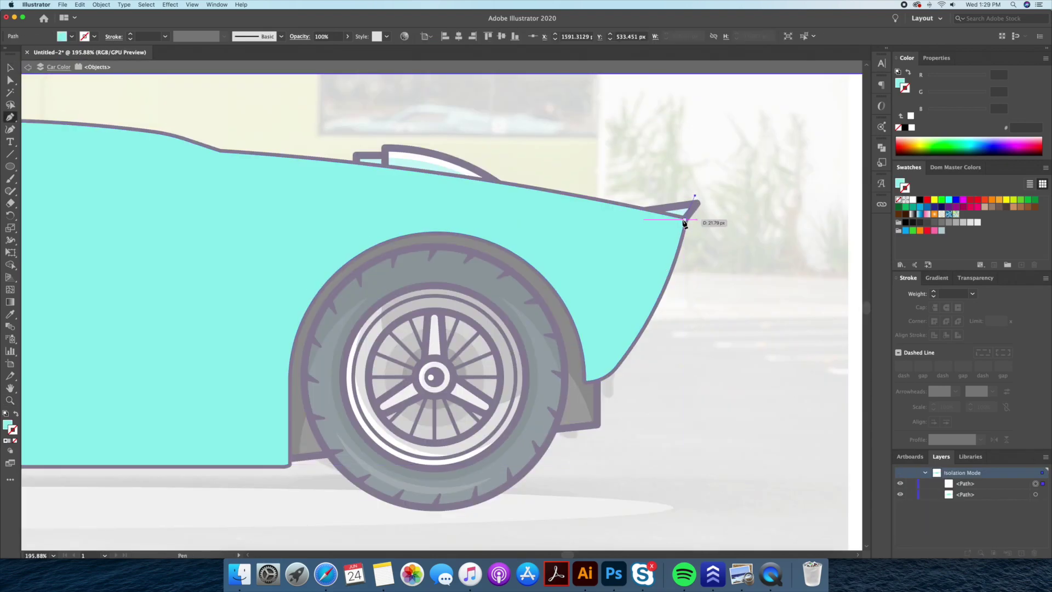
pyautogui.click(685, 220)
pyautogui.press('v')
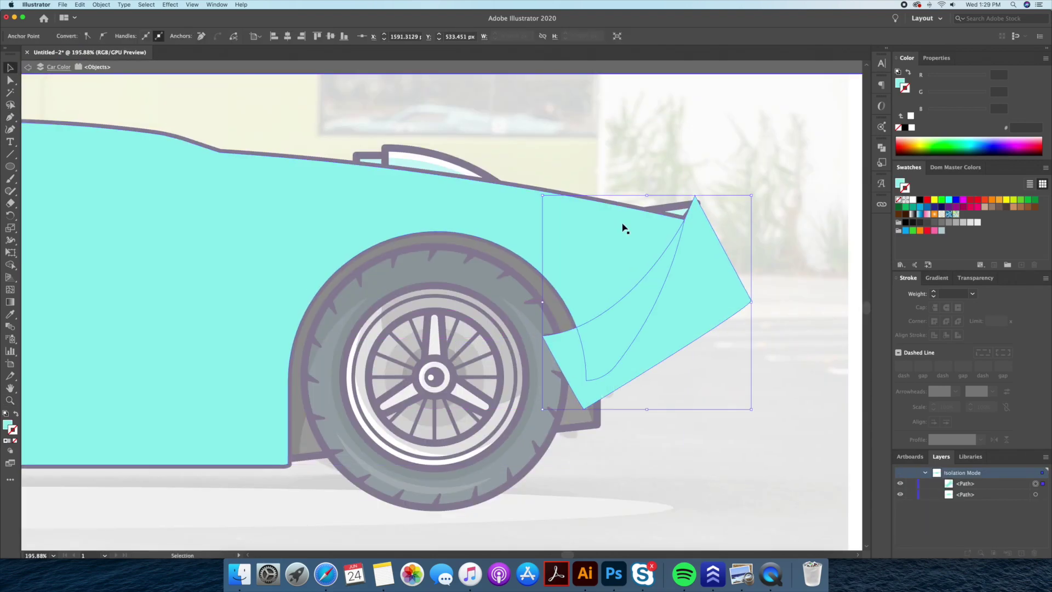
pyautogui.press('Escape')
# - Fill the fender shadow dark navy and set its opacity to 10%
pyautogui.click(252, 455)
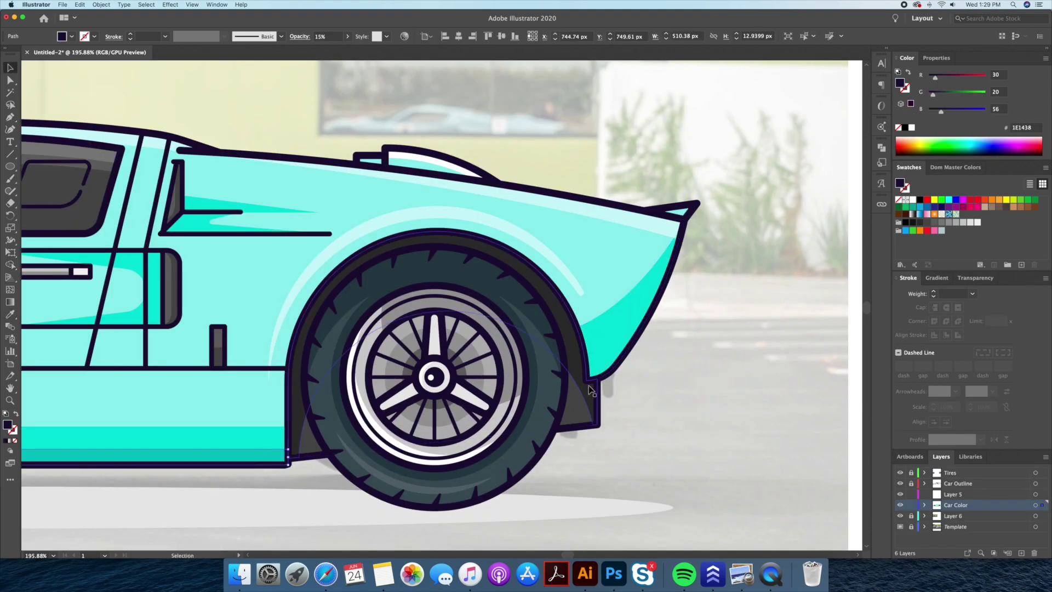
pyautogui.click(975, 278)
pyautogui.press('Return')
pyautogui.press('z')
pyautogui.moveTo(728, 310); pyautogui.dragTo(460, 327)
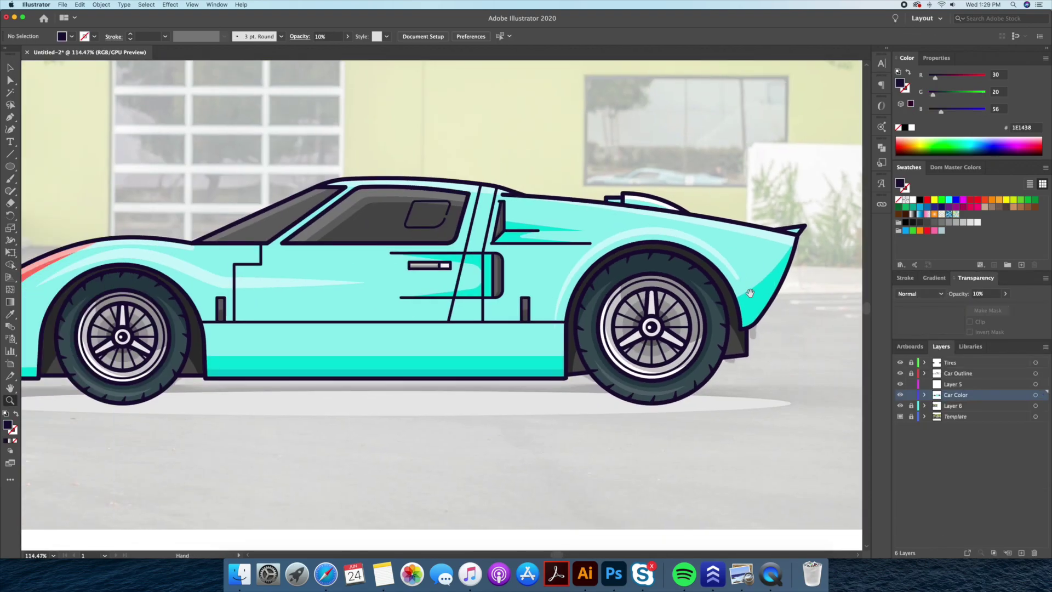
pyautogui.scroll(-2, 460, 327)
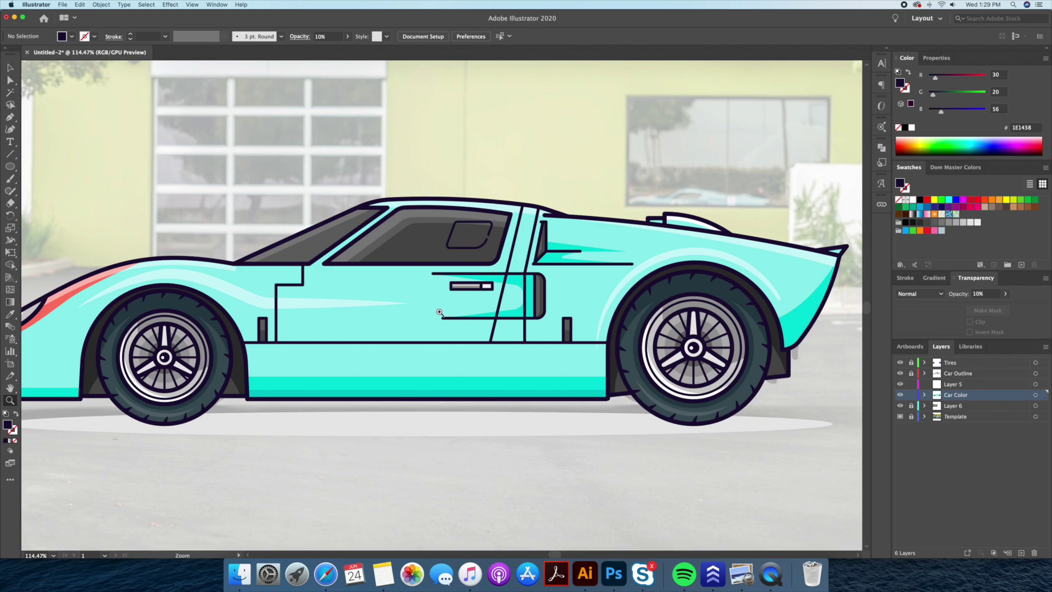
pyautogui.moveTo(530, 214); pyautogui.dragTo(416, 217)
# - Use Layer 5 as the Decals layer and hide the Car Color layer
pyautogui.click(899, 417)
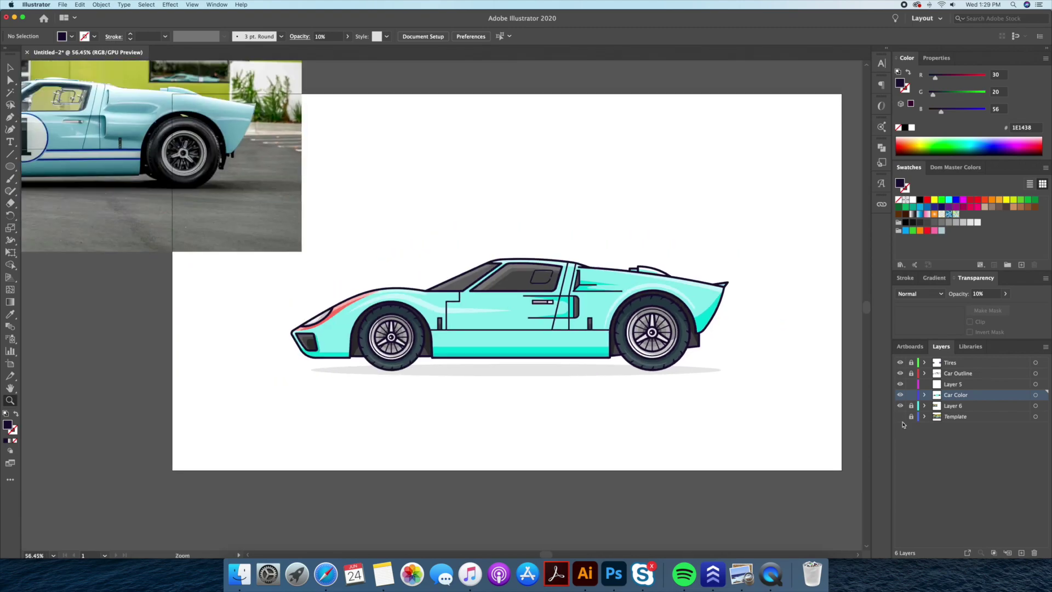
pyautogui.click(899, 416)
pyautogui.click(952, 385)
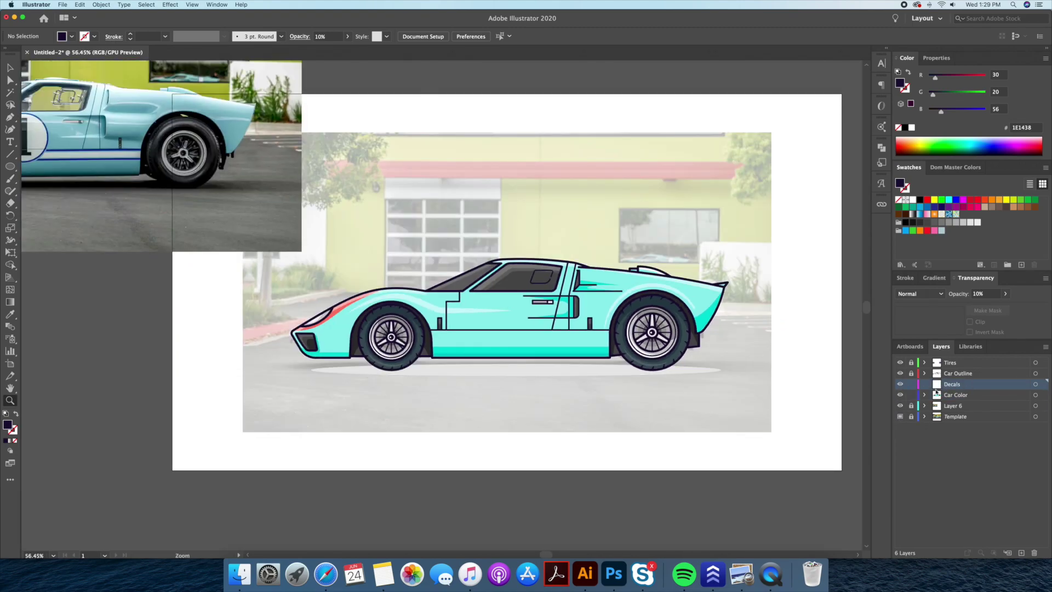
pyautogui.click(900, 395)
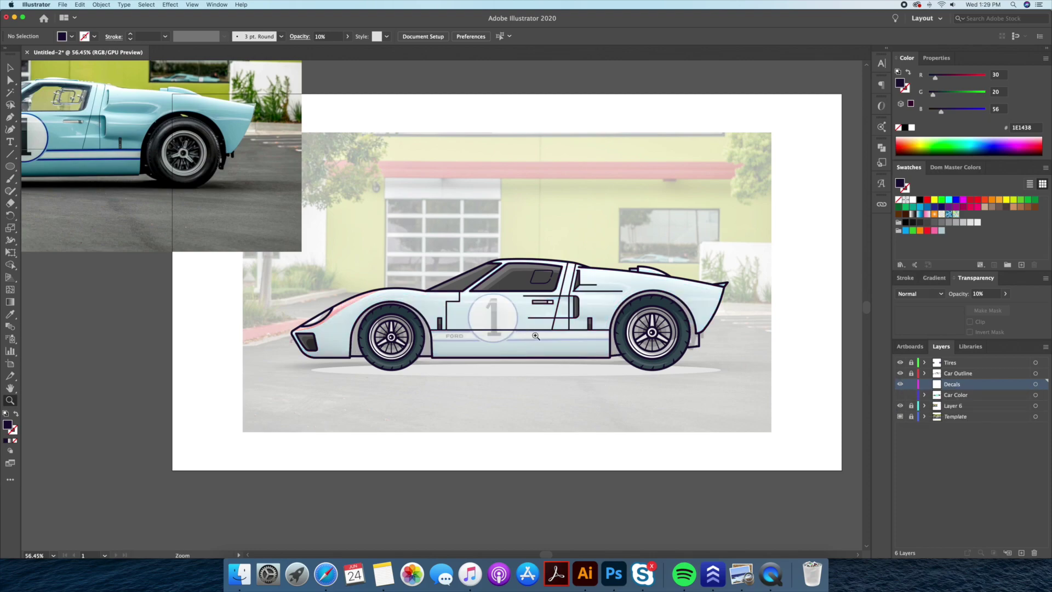
# - Draw a white circle matching the door roundel
pyautogui.moveTo(527, 327); pyautogui.dragTo(626, 314)
pyautogui.scroll(1, 626, 315)
pyautogui.moveTo(10, 166); pyautogui.dragTo(55, 193)
pyautogui.moveTo(435, 303)
pyautogui.mouseDown()
pyautogui.moveTo(512, 355)
pyautogui.moveTo(285, 226)
pyautogui.mouseUp()
pyautogui.press('v')
pyautogui.press('d')
# - Trace the outline of the number 1 from the reference photo
pyautogui.press('z')
pyautogui.click(469, 313)
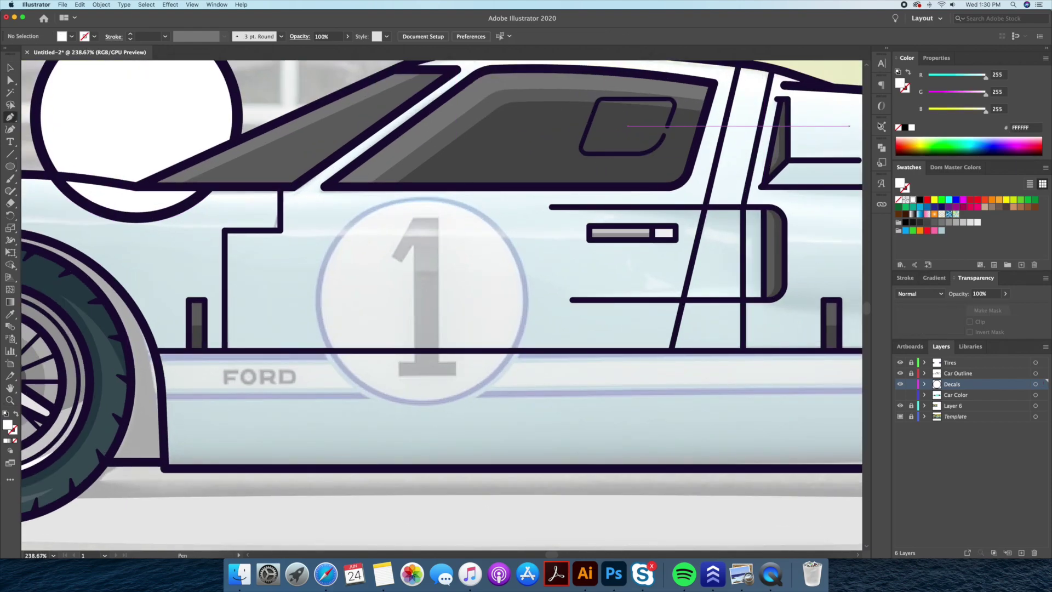
pyautogui.click(392, 254)
pyautogui.click(402, 259)
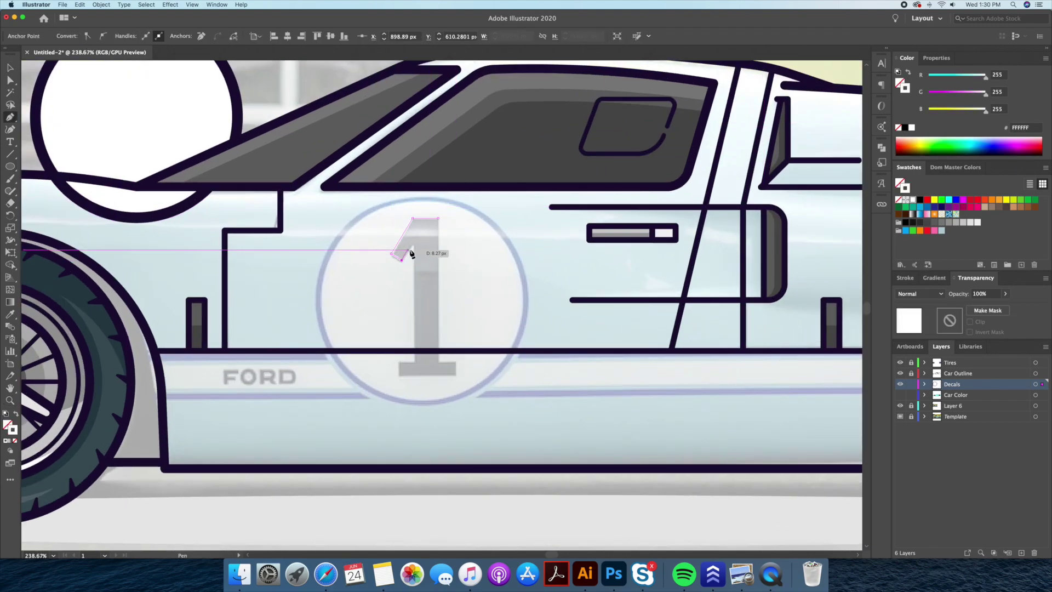
pyautogui.click(439, 221)
pyautogui.scroll(5, 423, 372)
pyautogui.moveTo(312, 324); pyautogui.dragTo(313, 320)
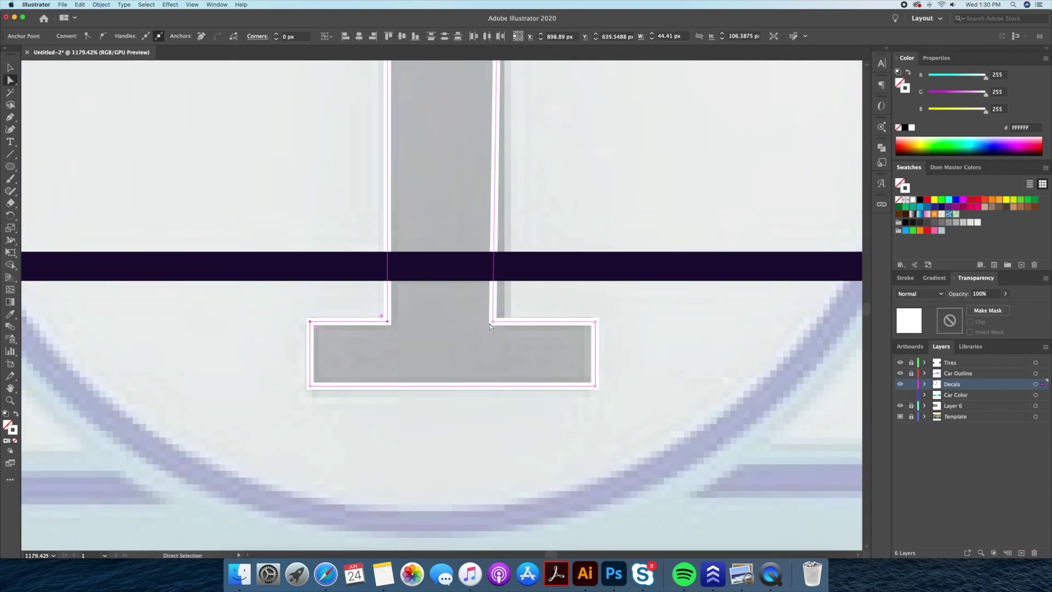
pyautogui.press('v')
pyautogui.scroll(-5, 490, 327)
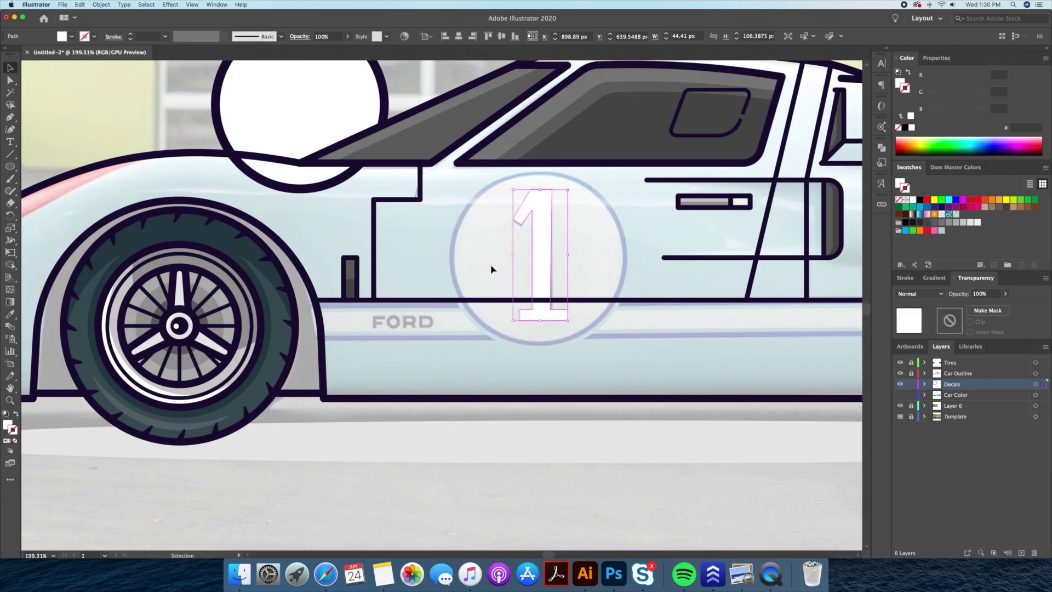
# - Fill the number 1 dark navy and move the white circle behind it
pyautogui.click(374, 269)
pyautogui.press('v')
pyautogui.scroll(2, 492, 347)
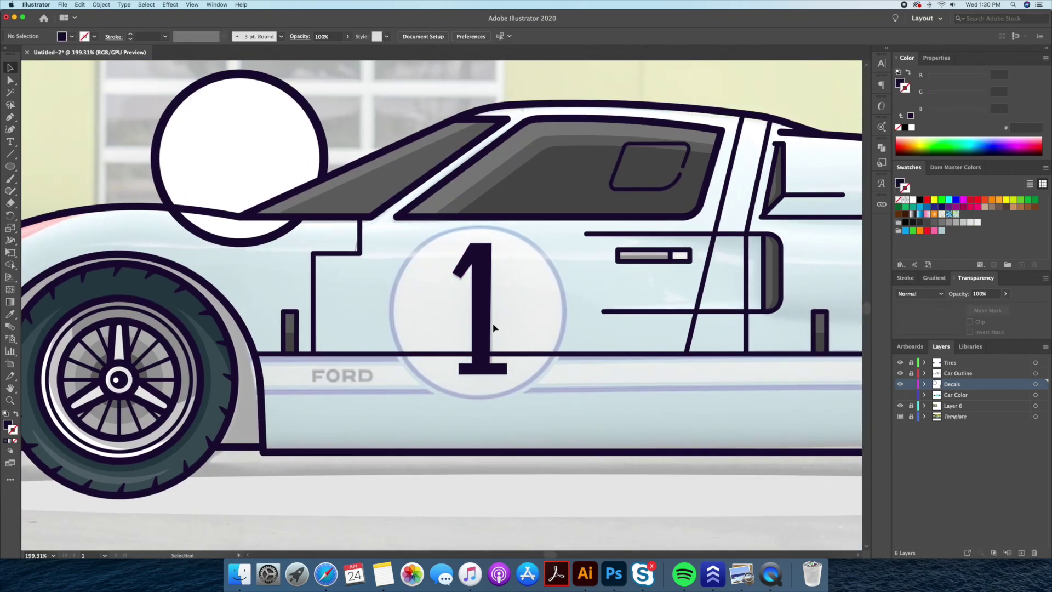
pyautogui.moveTo(301, 152); pyautogui.dragTo(541, 309)
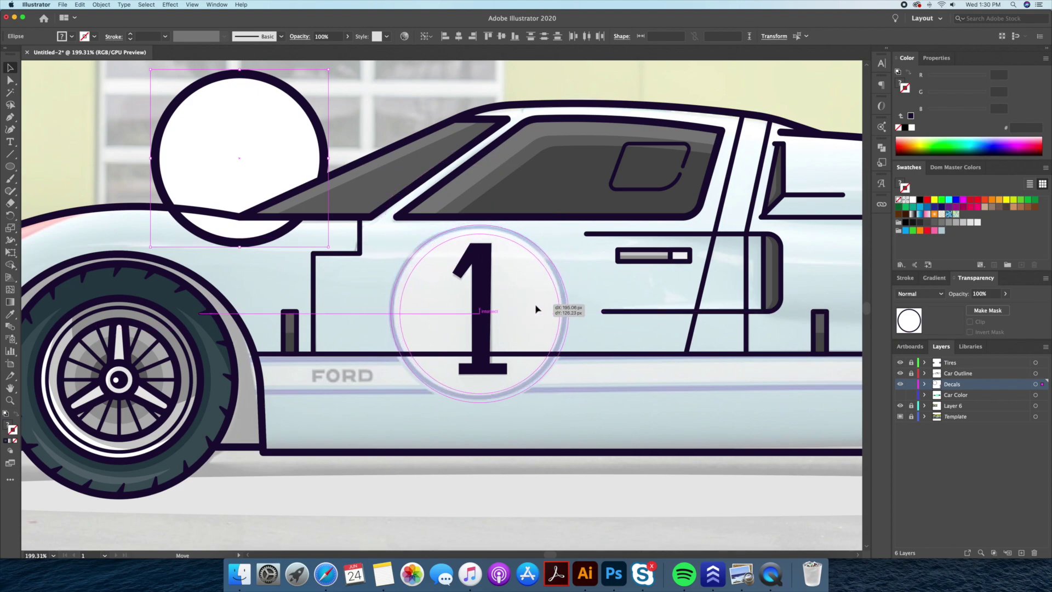
# - Make an enlarged blue circle as the roundel ring and offset the white circle inside
pyautogui.click(534, 366)
pyautogui.click(955, 167)
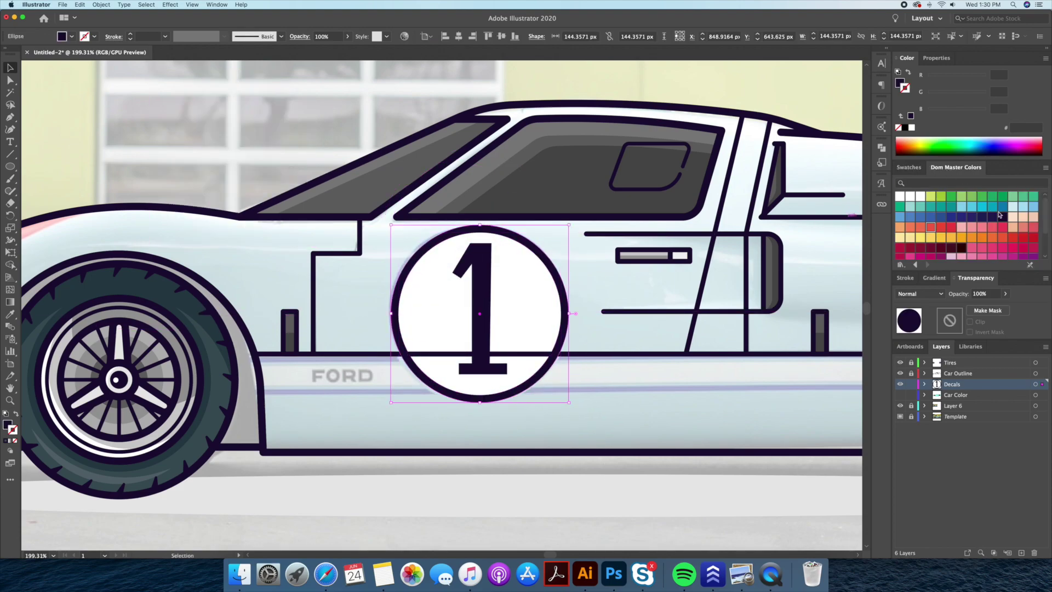
pyautogui.click(930, 217)
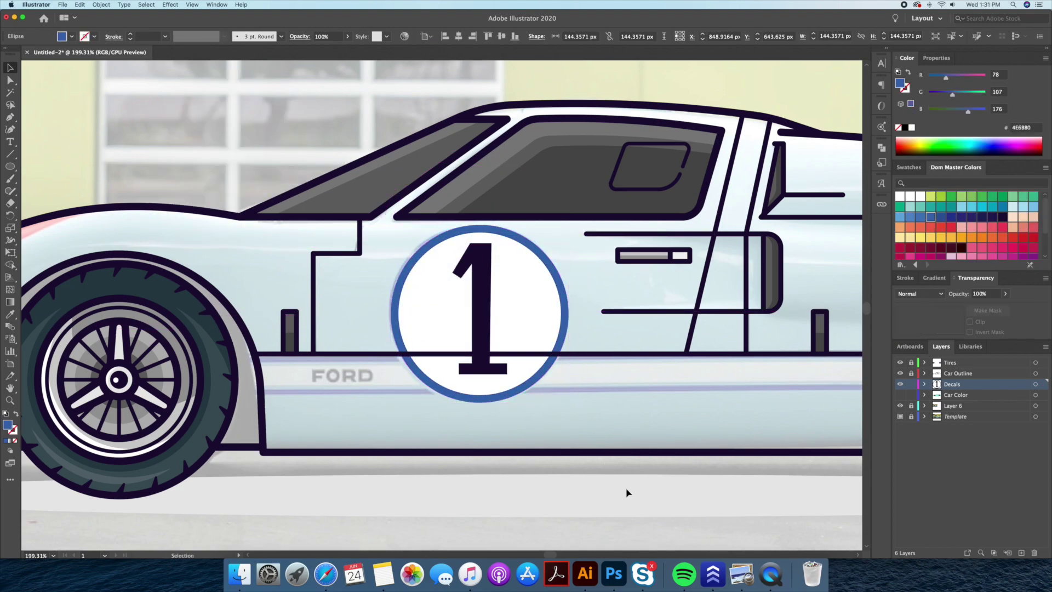
pyautogui.doubleClick(543, 375)
pyautogui.moveTo(538, 363); pyautogui.dragTo(557, 350)
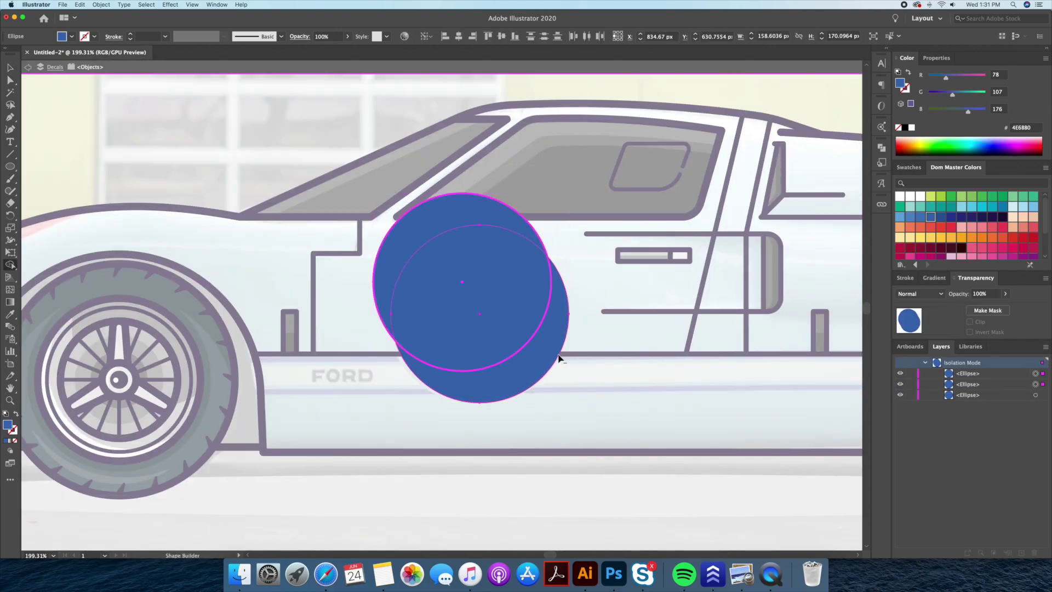
pyautogui.press('Escape')
pyautogui.doubleClick(523, 312)
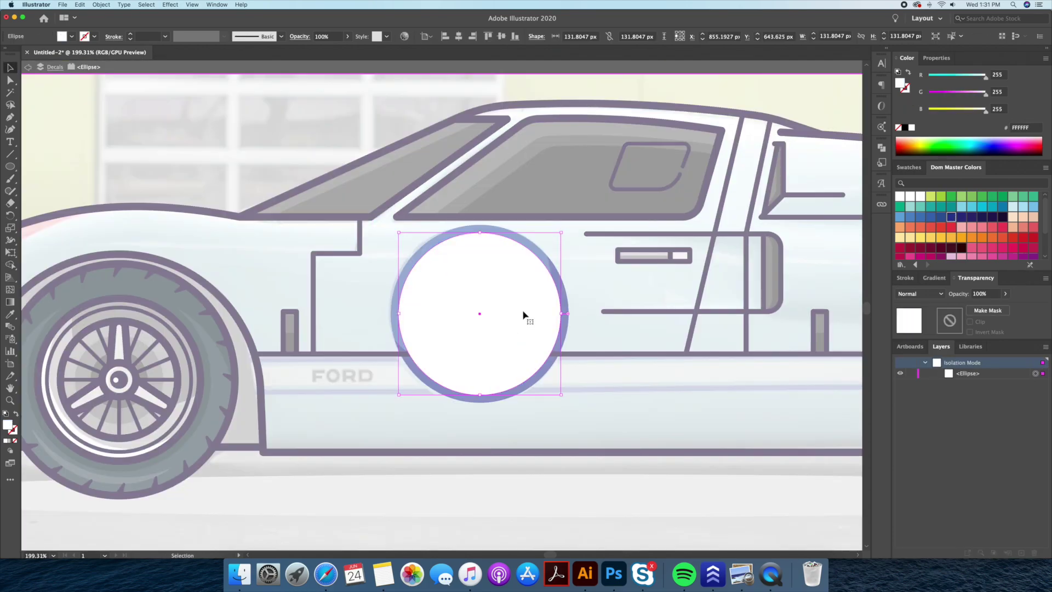
pyautogui.moveTo(534, 329); pyautogui.dragTo(511, 314)
pyautogui.press('Escape')
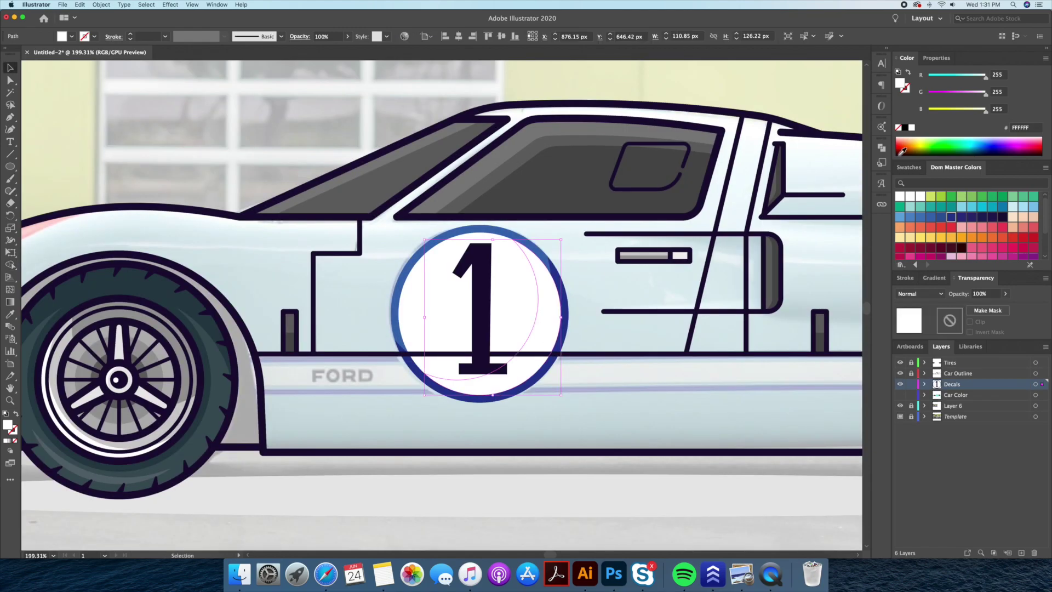
# - Refine the anchors of the number 1's flag and base
pyautogui.doubleClick(481, 289)
pyautogui.moveTo(482, 307); pyautogui.dragTo(515, 243)
pyautogui.moveTo(511, 203)
pyautogui.mouseDown()
pyautogui.moveTo(507, 237)
pyautogui.moveTo(444, 244)
pyautogui.mouseUp()
pyautogui.press('a')
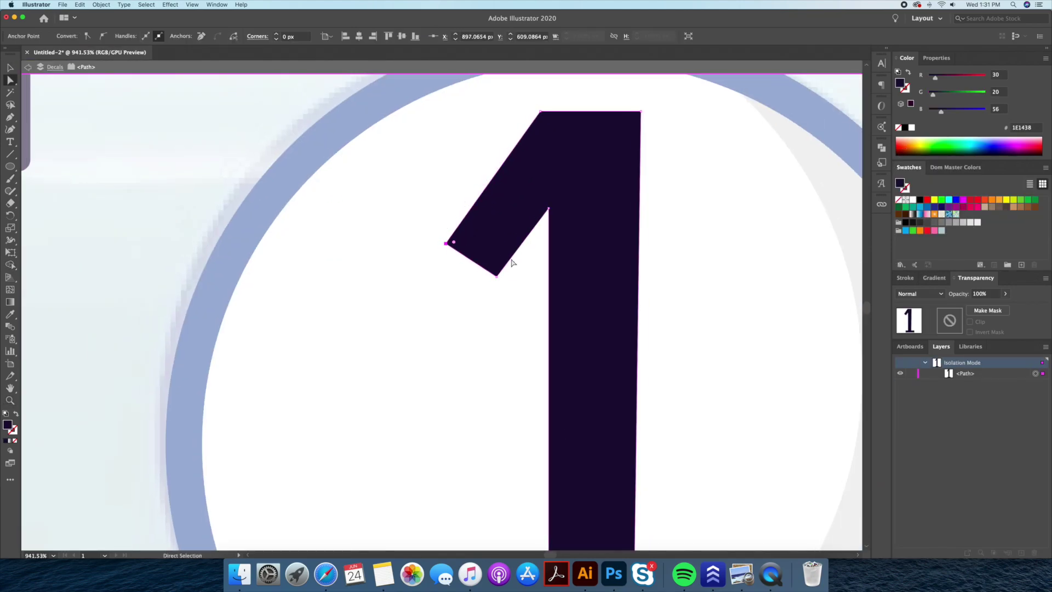
pyautogui.moveTo(501, 281); pyautogui.dragTo(502, 281)
pyautogui.scroll(-3, 501, 281)
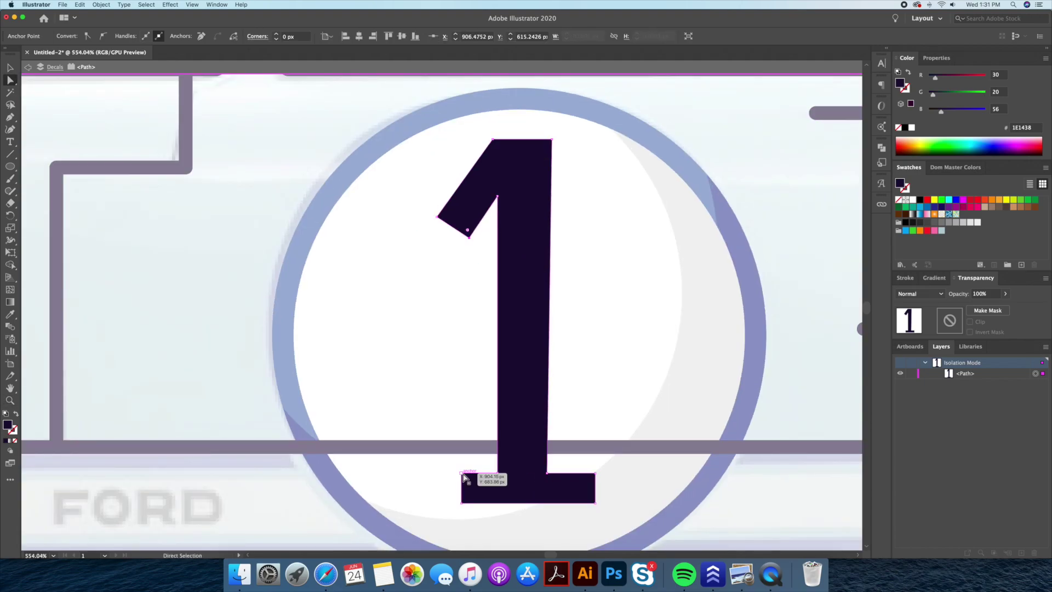
pyautogui.click(593, 368)
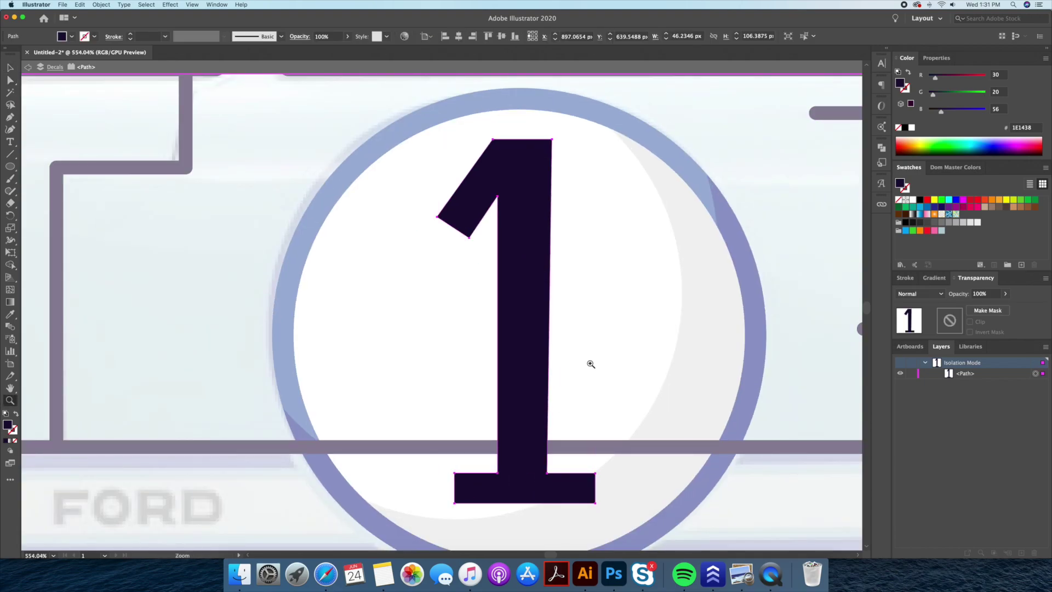
# - Draw a highlight shape over the number 1
pyautogui.scroll(-3, 589, 361)
pyautogui.press('p')
pyautogui.click(470, 223)
pyautogui.click(477, 464)
pyautogui.click(549, 465)
pyautogui.press('super+z')
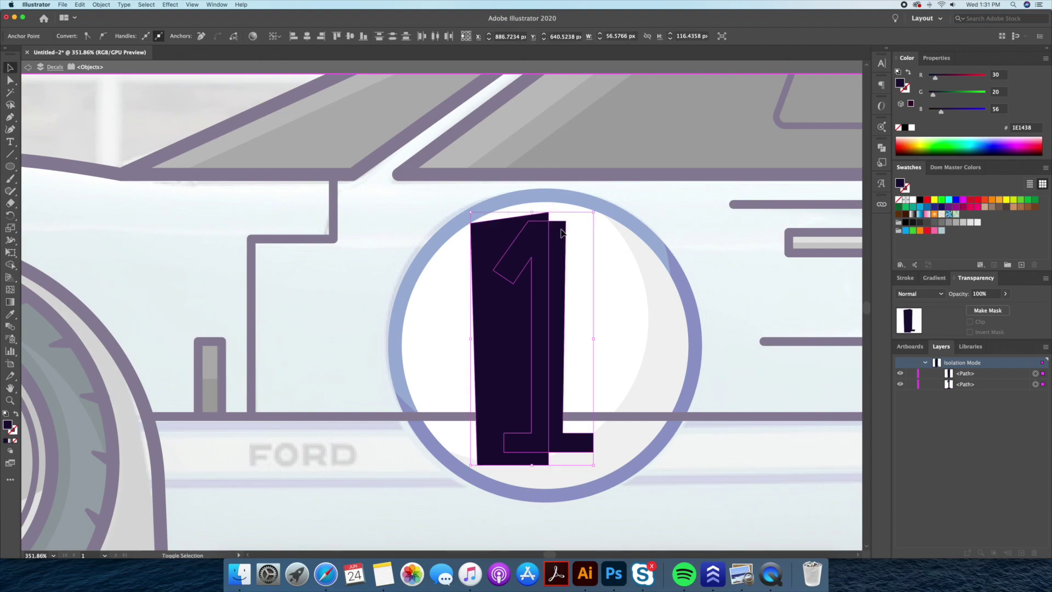
pyautogui.press('v')
# - Make the left part of the 1 a white highlight at 10% opacity
pyautogui.click(520, 328)
pyautogui.click(911, 127)
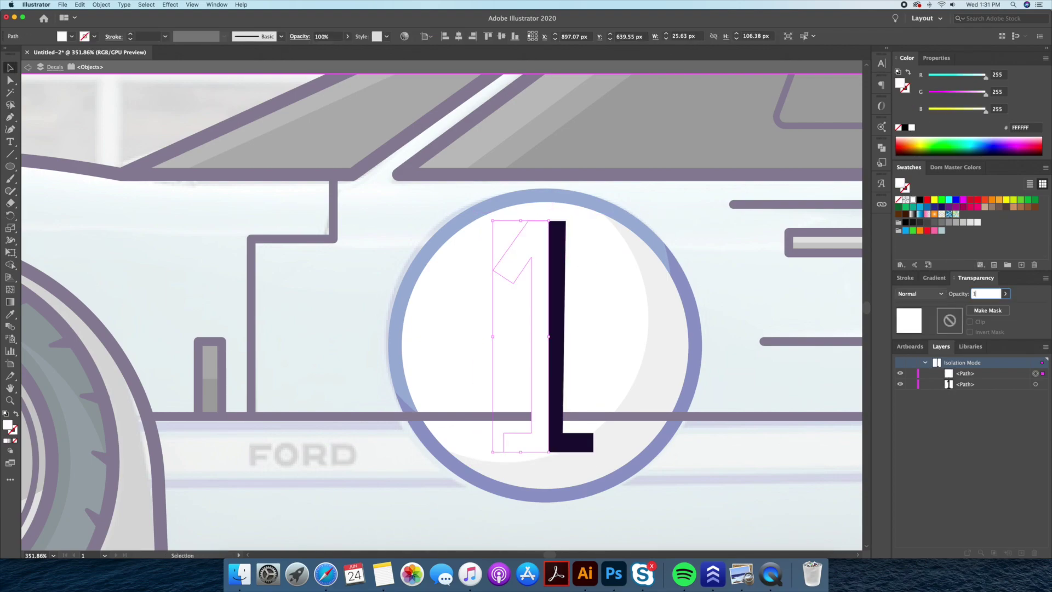
pyautogui.write('0')
pyautogui.press('Return')
pyautogui.press('Escape')
pyautogui.press('z')
pyautogui.scroll(-5, 744, 277)
pyautogui.scroll(-2, 525, 414)
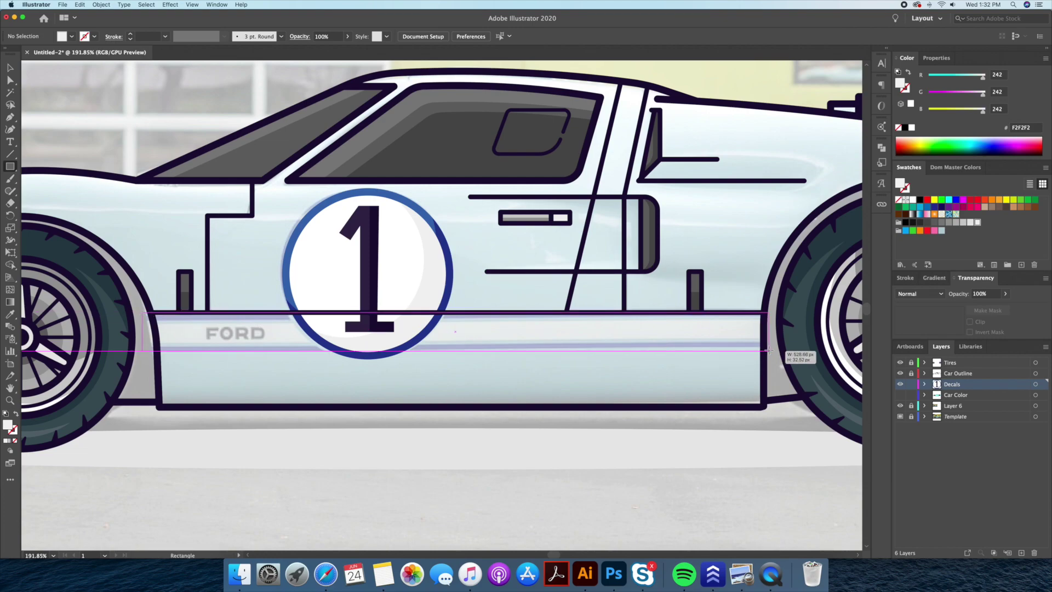
# - Draw a long side-stripe rectangle across the car's lower body
pyautogui.moveTo(768, 350); pyautogui.dragTo(769, 350)
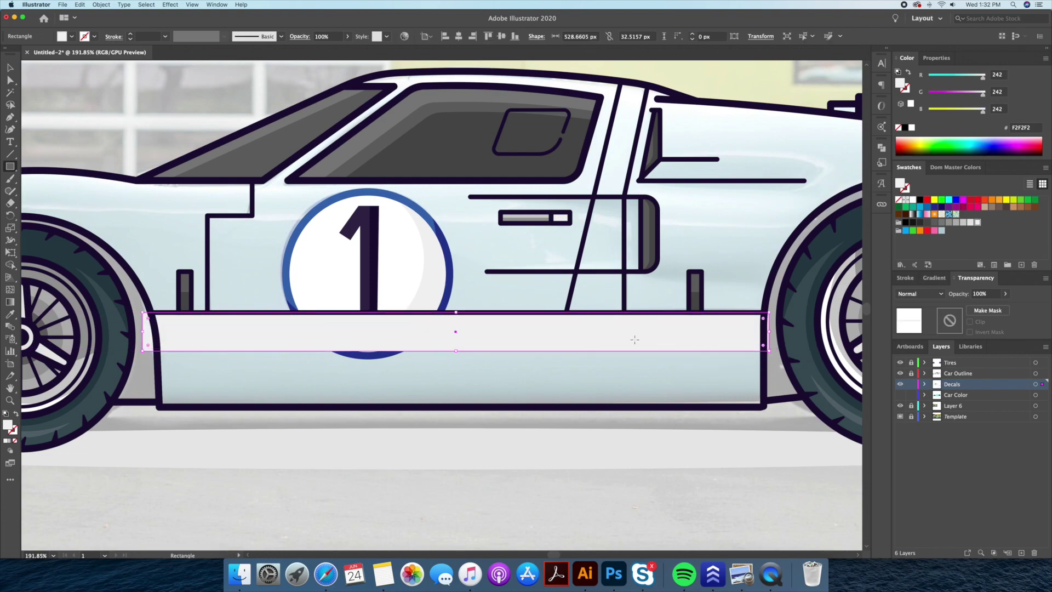
pyautogui.click(899, 394)
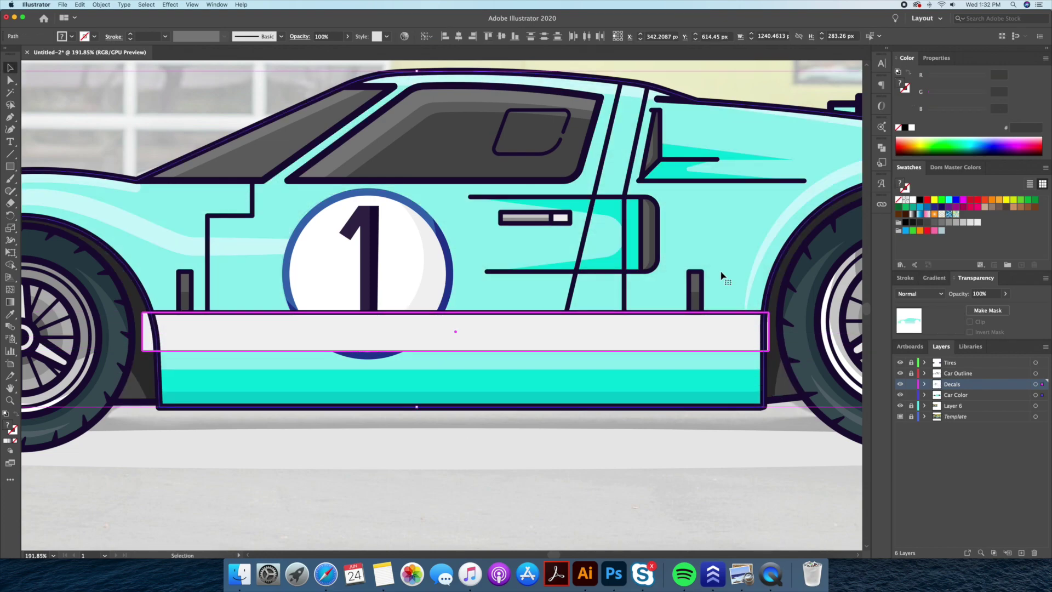
pyautogui.hotkey('ctrl', 'shift', 'a')
pyautogui.click(228, 345)
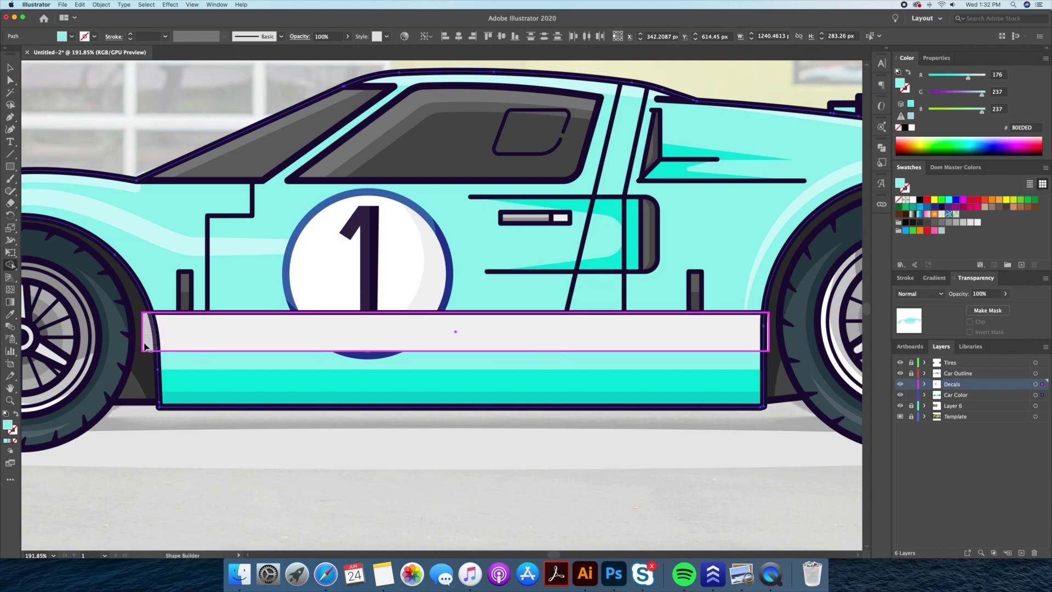
pyautogui.hotkey('ctrl', 'shift', 'a')
pyautogui.click(899, 395)
# - Zoom to the front of the car and add a FORD text line
pyautogui.press('z')
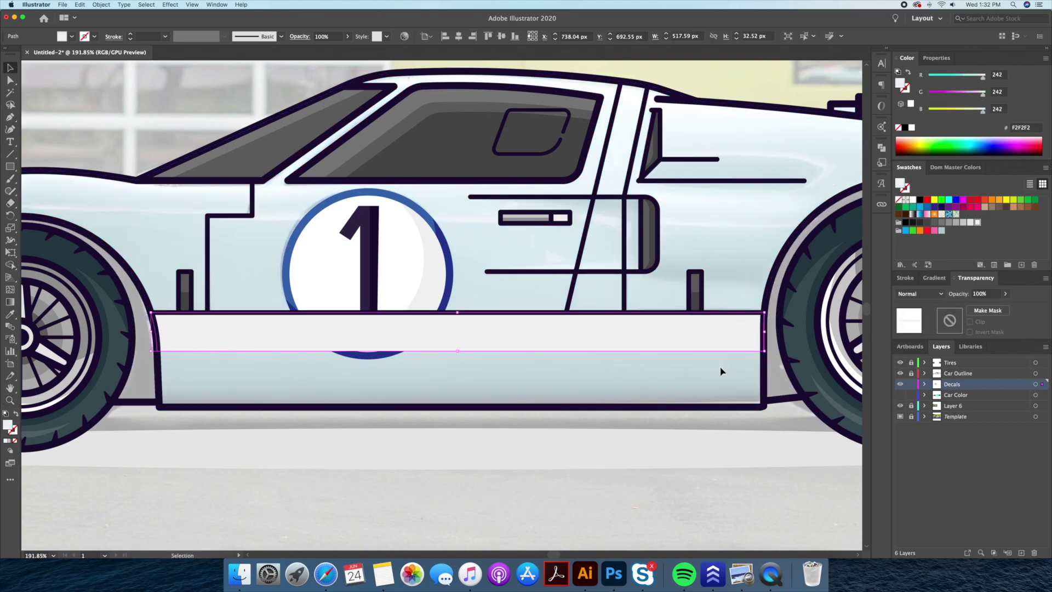
pyautogui.click(489, 349)
pyautogui.scroll(-3, 507, 306)
pyautogui.hscroll(-5, 507, 306)
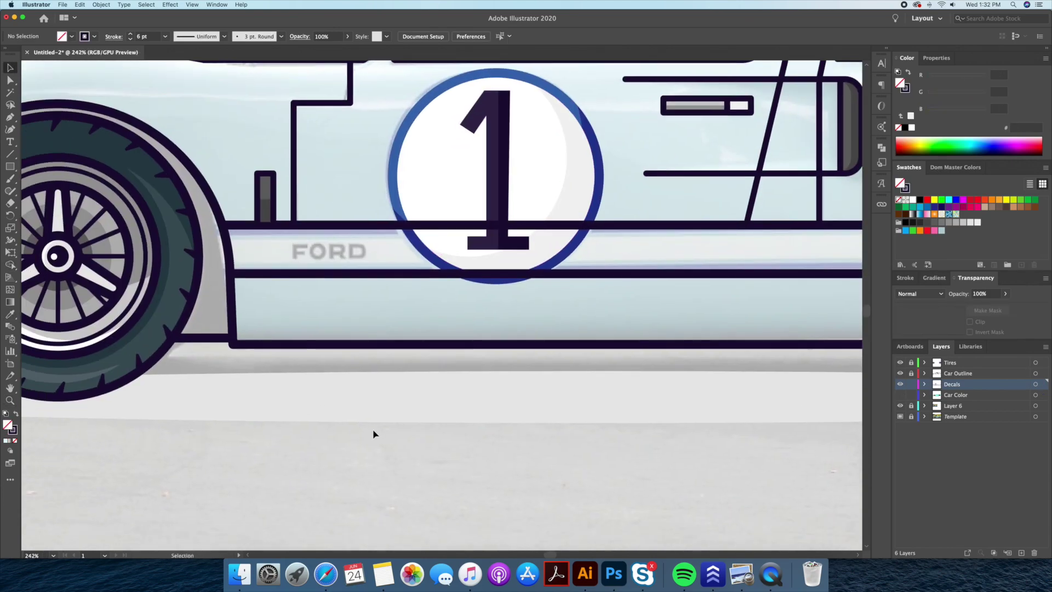
pyautogui.press('t')
pyautogui.click(365, 455)
pyautogui.press('Escape')
# - Set FORD in Gotham Bold with wider letter tracking
pyautogui.click(383, 36)
pyautogui.write('gotham')
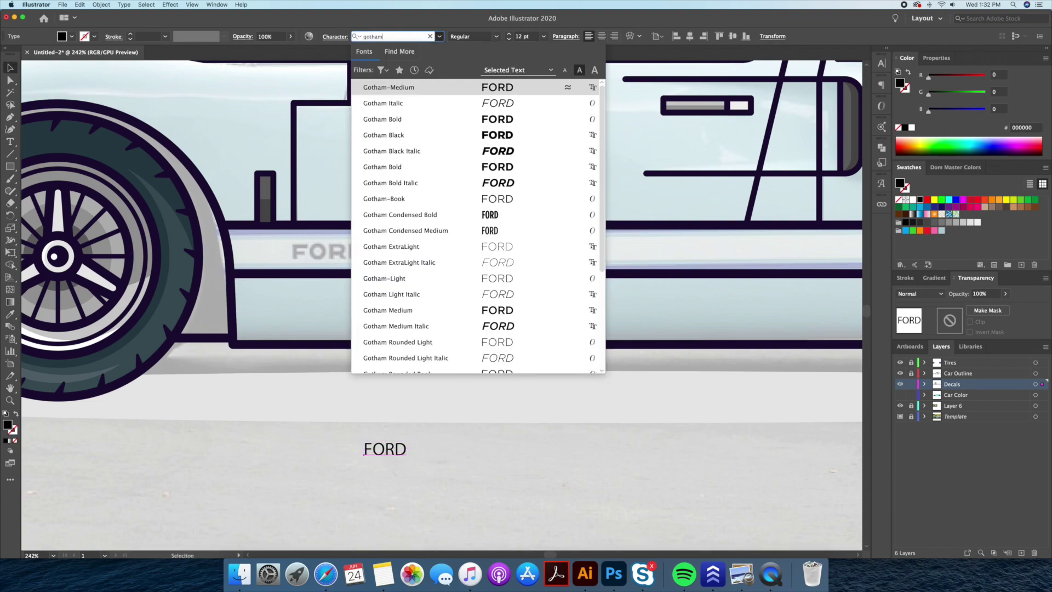
pyautogui.click(404, 166)
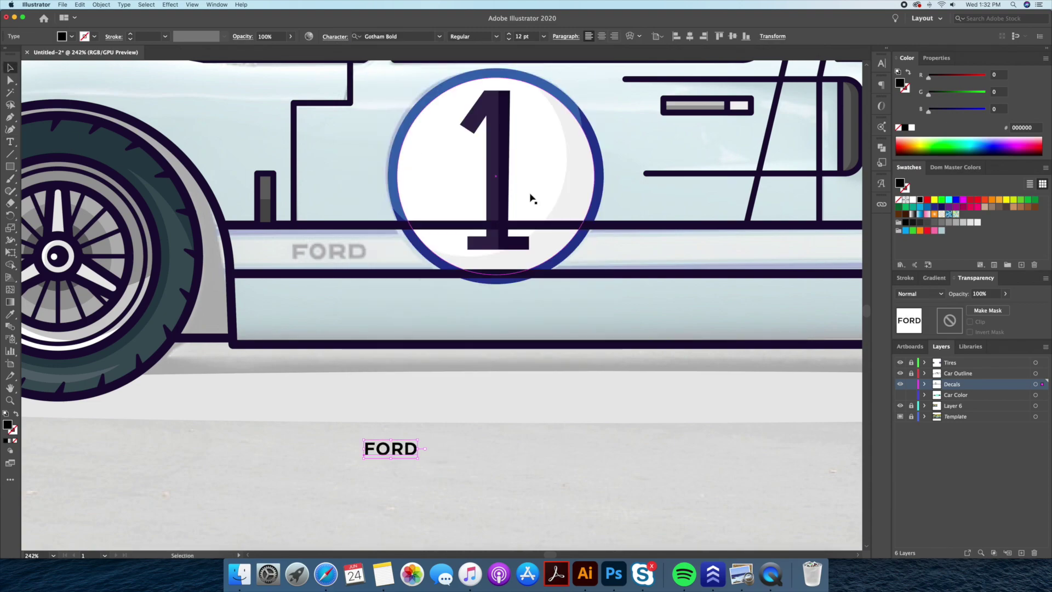
pyautogui.click(881, 64)
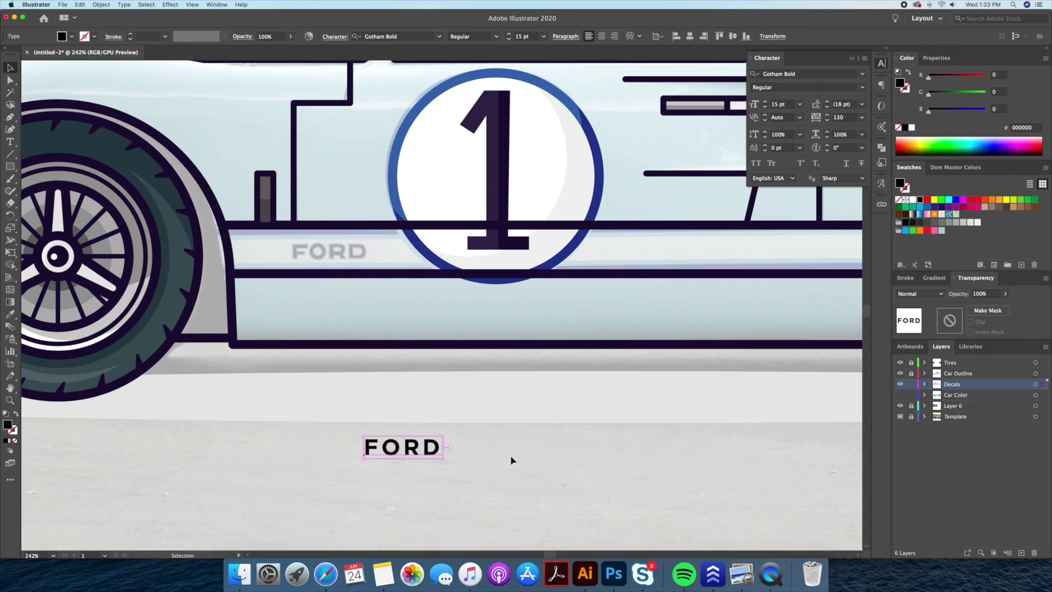
# - Move FORD onto the grey decal and convert it to outlines
pyautogui.moveTo(416, 449); pyautogui.dragTo(342, 251)
pyautogui.scroll(5, 422, 335)
pyautogui.click(459, 280)
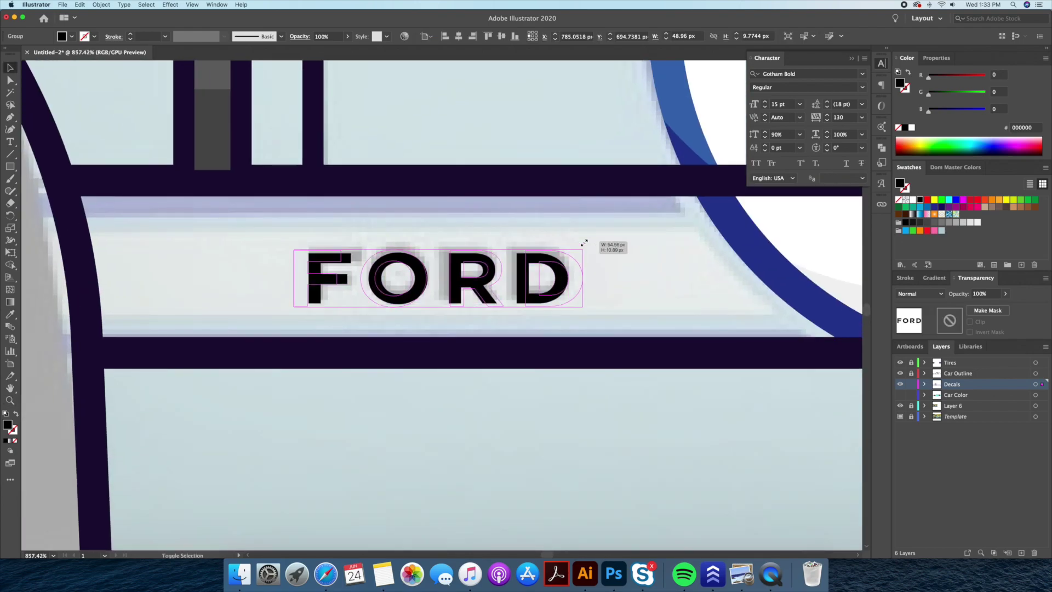
pyautogui.press('super+shift+o')
pyautogui.press('a')
pyautogui.click(338, 281)
# - Align the outlined FORD over the grey decal on the side stripe
pyautogui.press('v')
pyautogui.moveTo(562, 270); pyautogui.dragTo(590, 274)
pyautogui.scroll(-5, 603, 274)
pyautogui.hscroll(10, 602, 356)
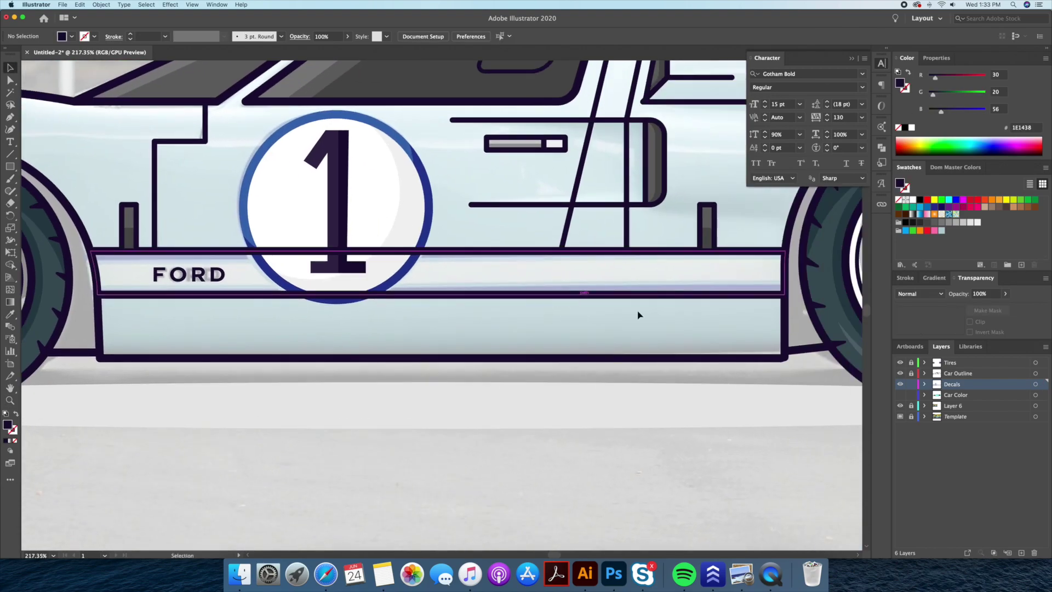
pyautogui.click(900, 394)
pyautogui.click(524, 295)
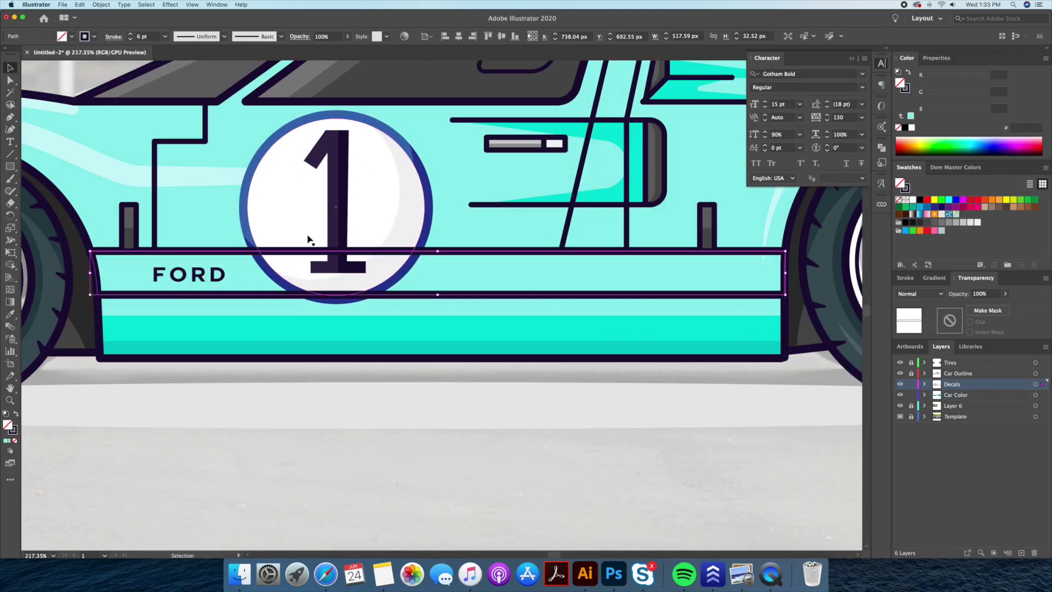
# - Fill the band with the number circle's blue and split out a white middle strip
pyautogui.click(249, 217)
pyautogui.press('v')
pyautogui.doubleClick(481, 273)
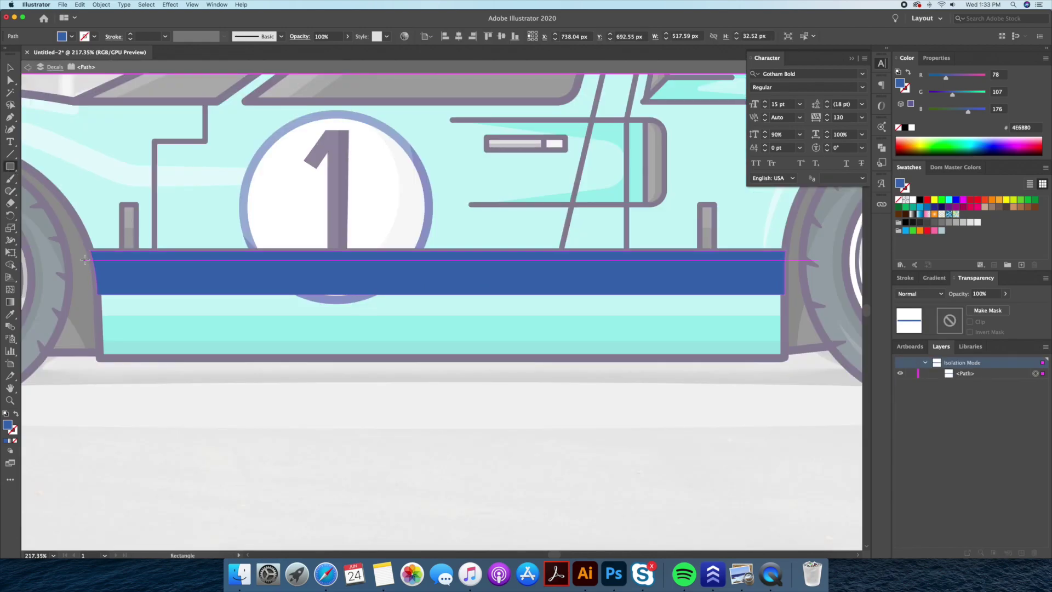
pyautogui.moveTo(796, 287); pyautogui.dragTo(796, 284)
pyautogui.hotkey('shift', 'm')
pyautogui.click(439, 272)
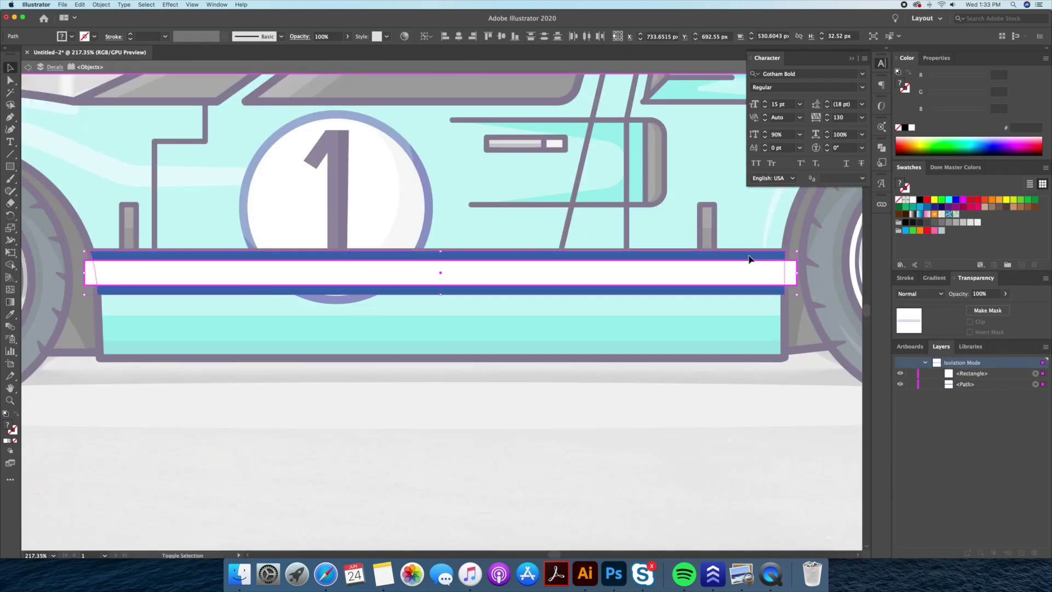
# - Adjust the white band's height so thin blue edges remain
pyautogui.doubleClick(229, 414)
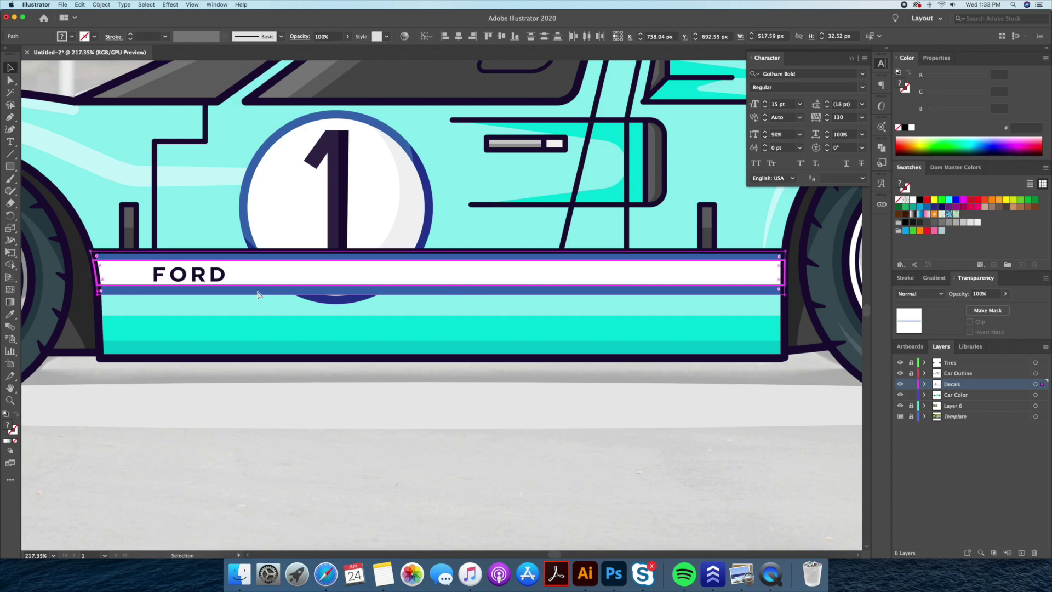
pyautogui.click(899, 384)
pyautogui.click(899, 395)
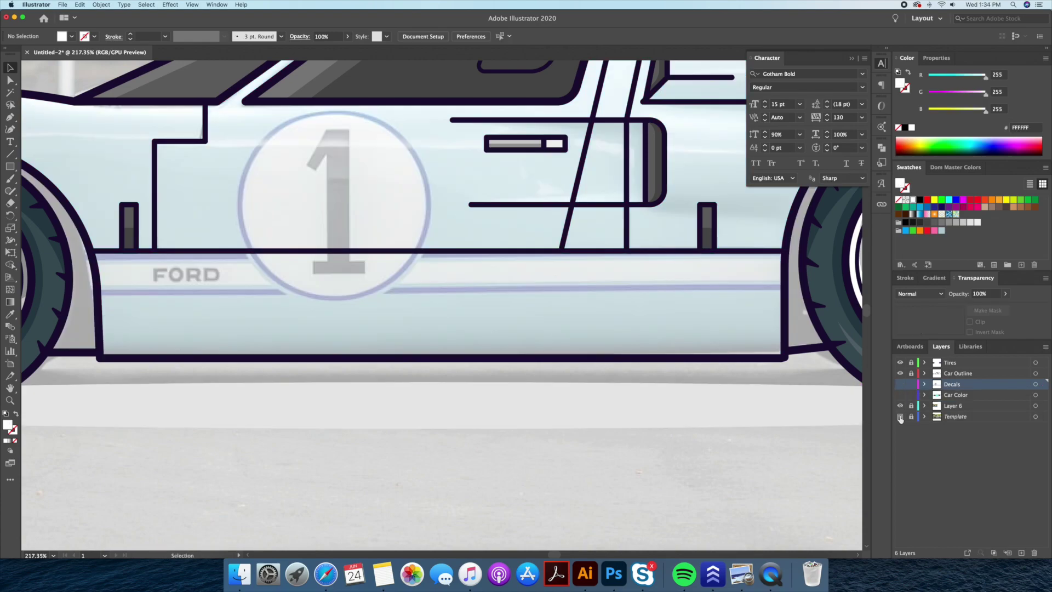
pyautogui.click(899, 383)
pyautogui.click(458, 249)
pyautogui.scroll(5, 460, 257)
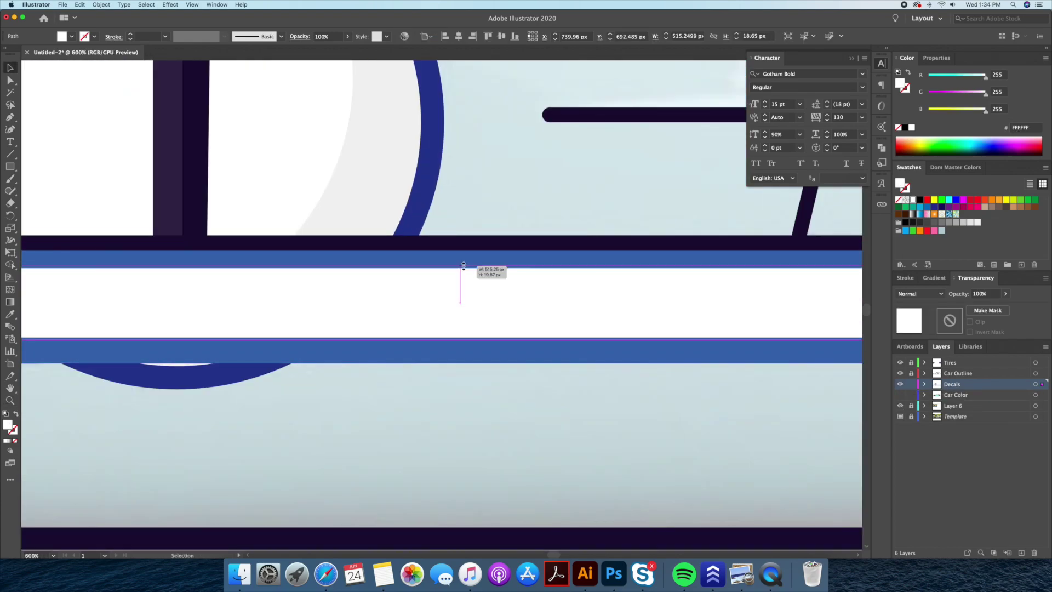
pyautogui.moveTo(465, 269); pyautogui.dragTo(460, 262)
pyautogui.press('super+shift+a')
# - Save the number circle's turquoise colour as a swatch
pyautogui.scroll(-5, 456, 362)
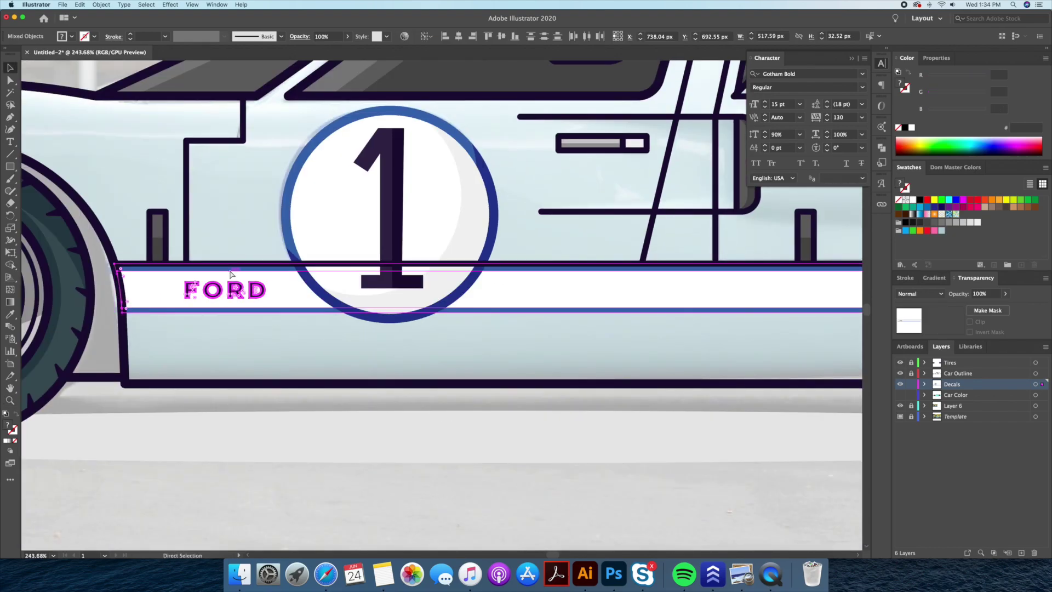
pyautogui.click(433, 315)
pyautogui.scroll(4, 435, 307)
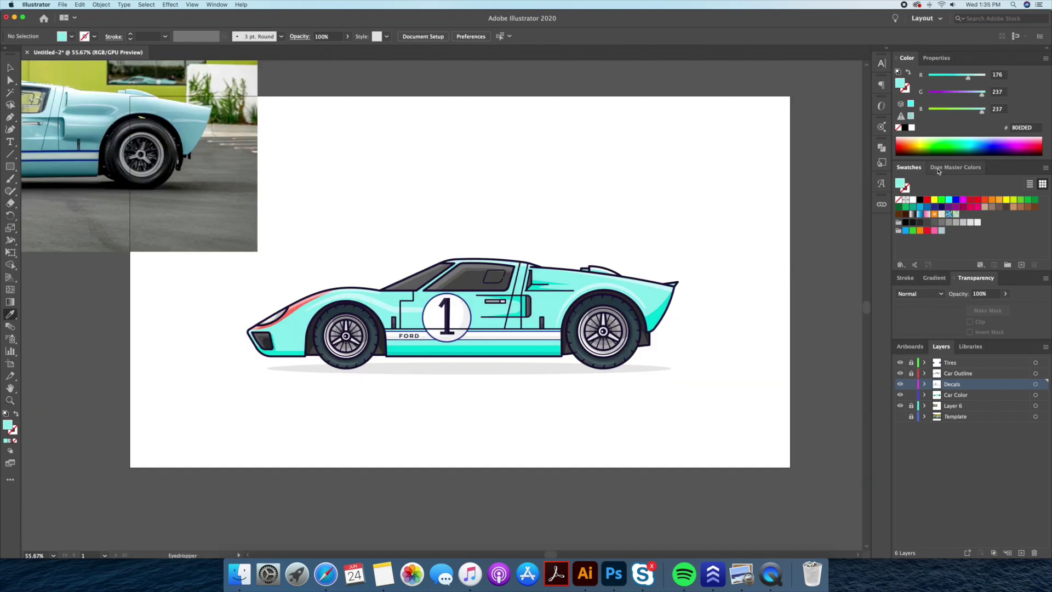
pyautogui.moveTo(899, 83); pyautogui.dragTo(976, 224)
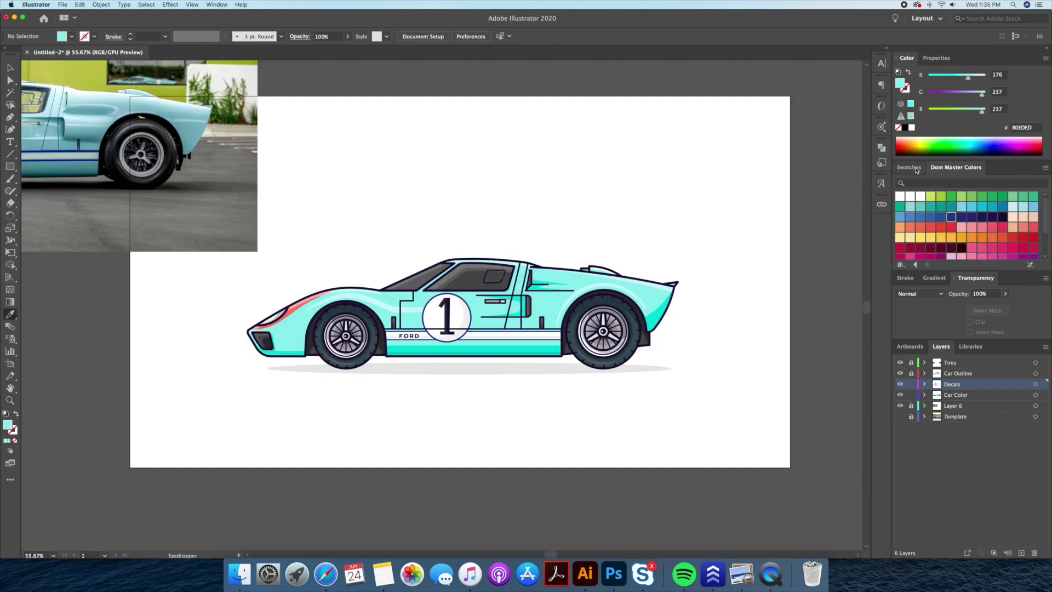
# - Give the car body a gradient from light turquoise to blue-turquoise 41BBD8
pyautogui.doubleClick(899, 85)
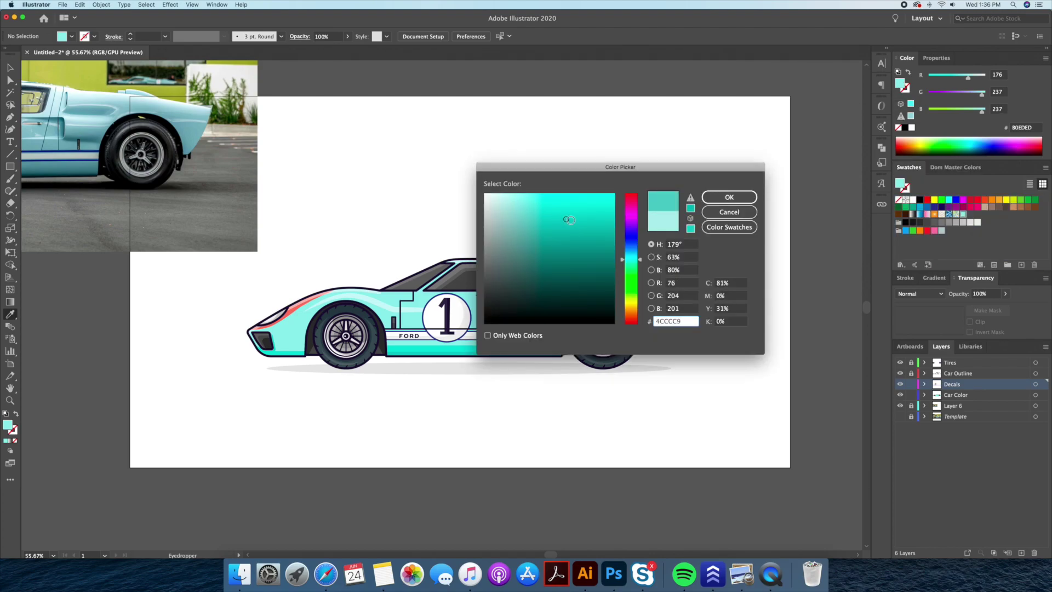
pyautogui.moveTo(642, 259); pyautogui.dragTo(642, 256)
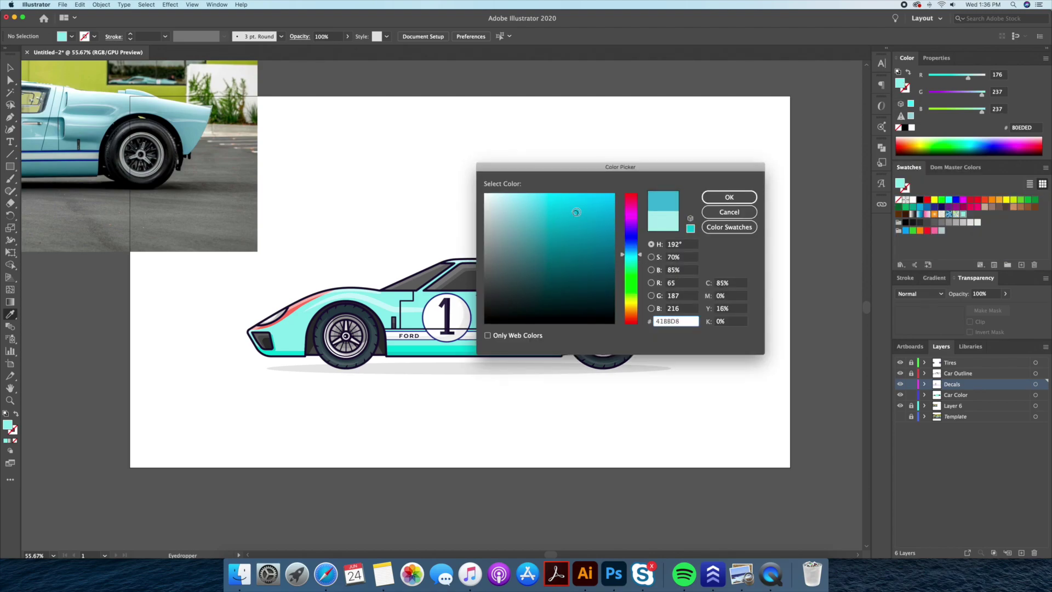
pyautogui.click(732, 193)
pyautogui.click(934, 278)
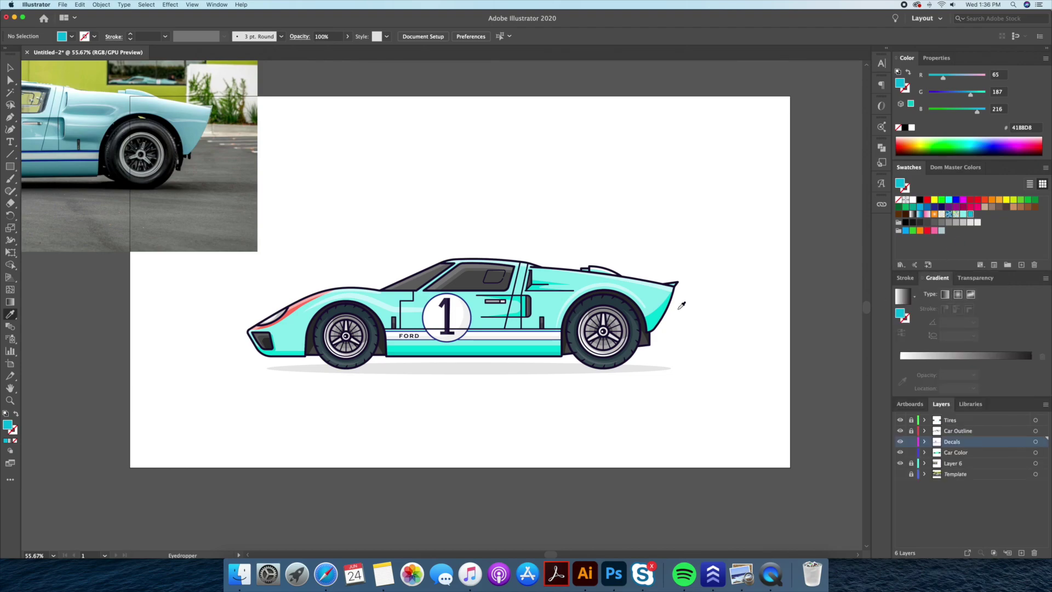
pyautogui.press('v')
pyautogui.click(660, 306)
pyautogui.click(957, 294)
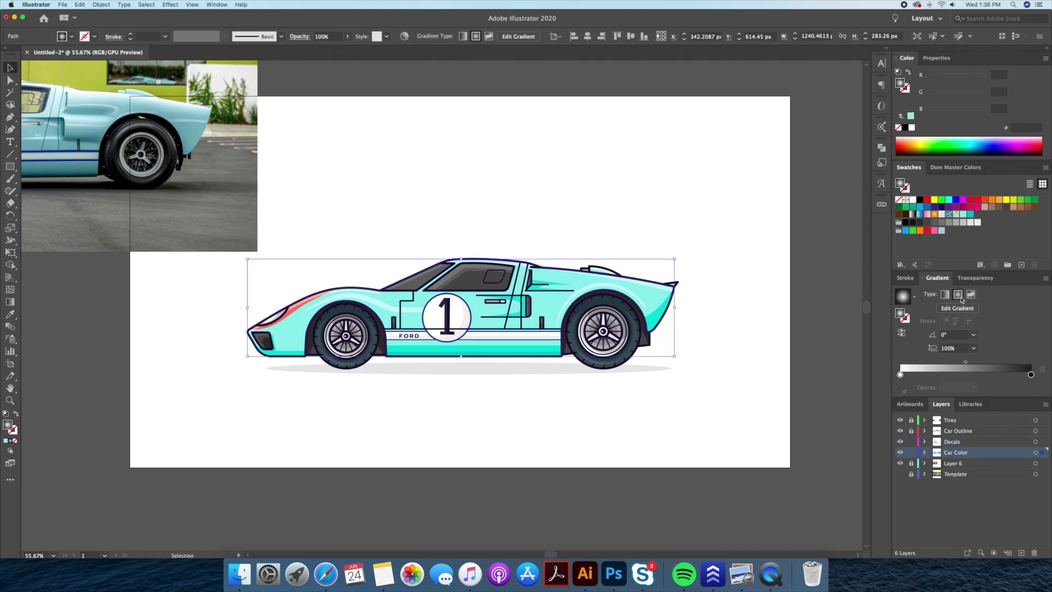
pyautogui.click(899, 374)
pyautogui.moveTo(969, 214); pyautogui.dragTo(975, 373)
# - Run the body gradient diagonally across the car
pyautogui.press('g')
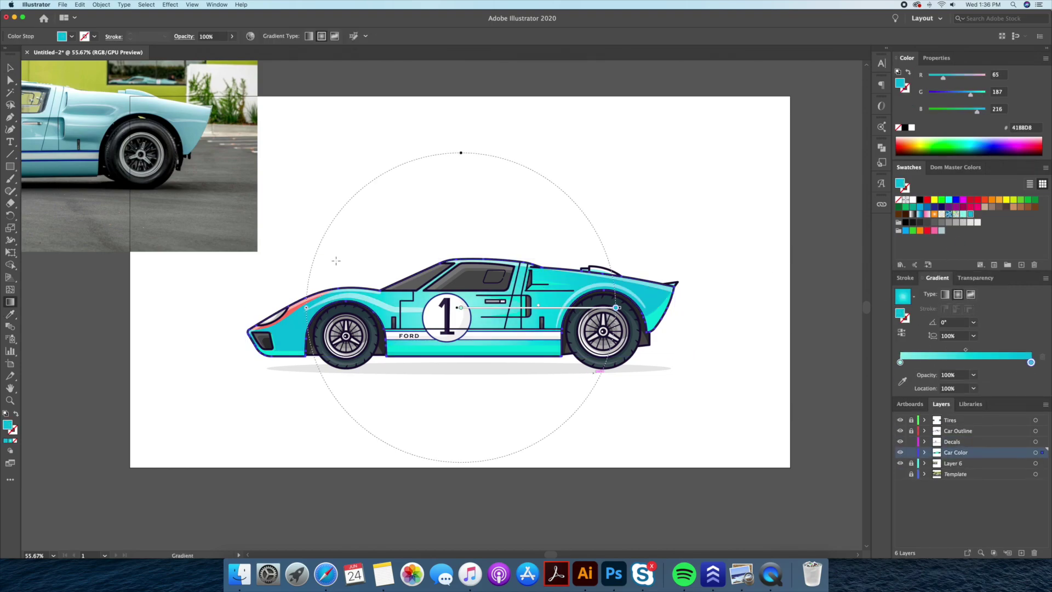
pyautogui.moveTo(423, 207)
pyautogui.mouseDown()
pyautogui.moveTo(684, 414)
pyautogui.moveTo(633, 381)
pyautogui.moveTo(673, 377)
pyautogui.mouseUp()
pyautogui.press('super+shift+a')
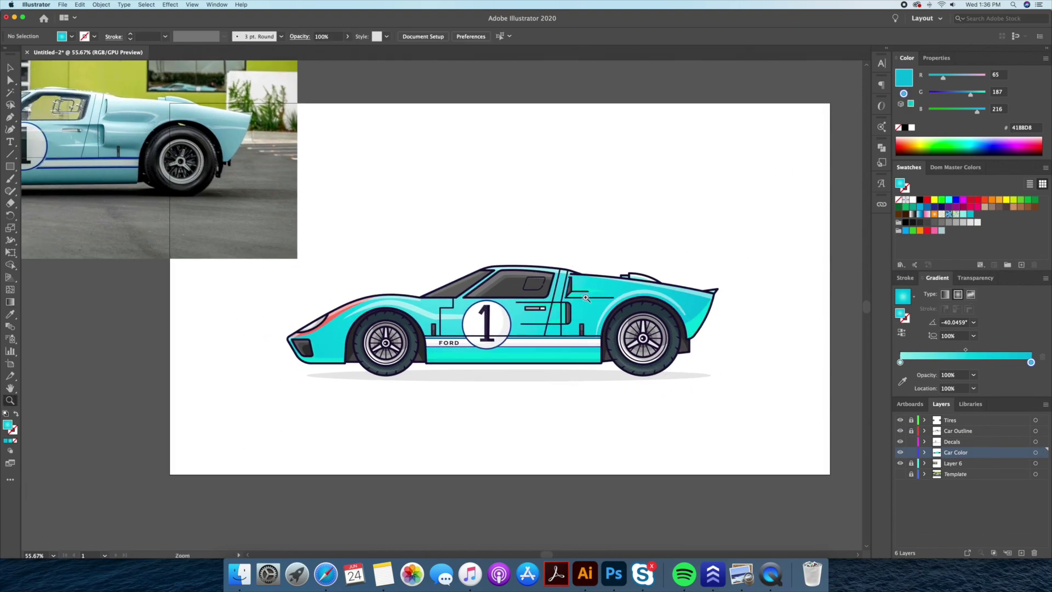
pyautogui.moveTo(588, 296); pyautogui.dragTo(614, 296)
pyautogui.press('v')
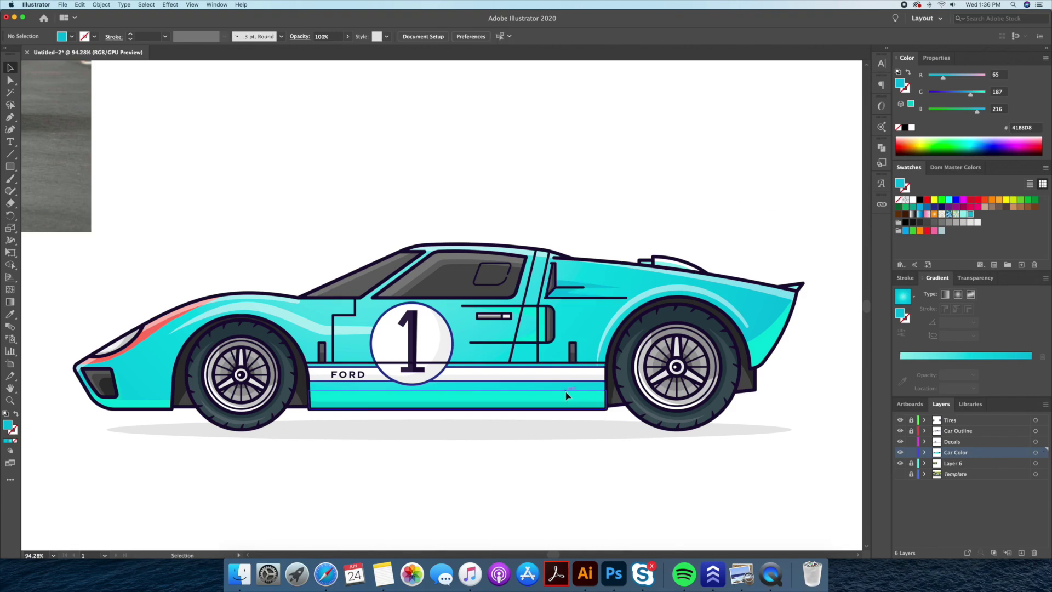
# - Copy the body colour onto the door panel
pyautogui.hscroll(-5, 279, 392)
pyautogui.click(279, 392)
pyautogui.press('i')
pyautogui.click(567, 446)
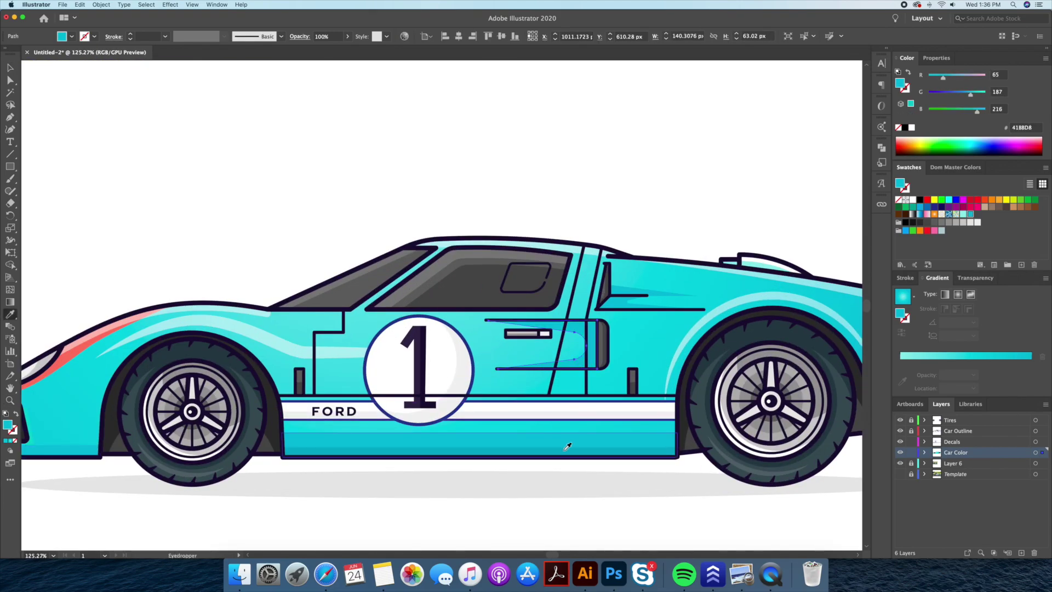
# - Check the rear spoiler and the isolated car body's gradient
pyautogui.scroll(-5, 567, 446)
pyautogui.scroll(10, 767, 306)
pyautogui.keyDown('ctrl'); pyautogui.click(740, 299); pyautogui.keyUp('ctrl')
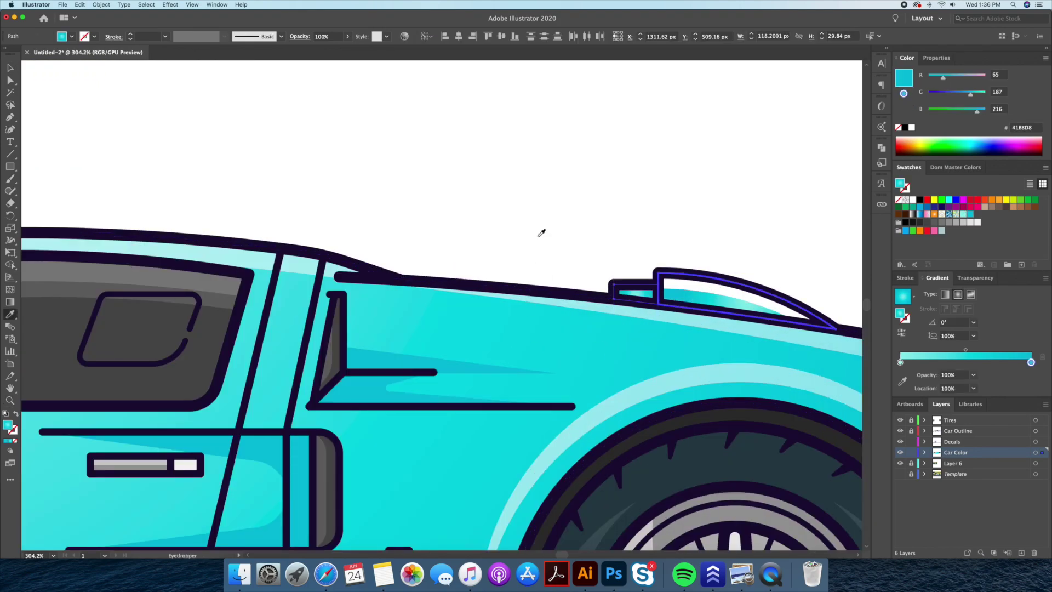
pyautogui.scroll(-10, 707, 221)
pyautogui.doubleClick(615, 293)
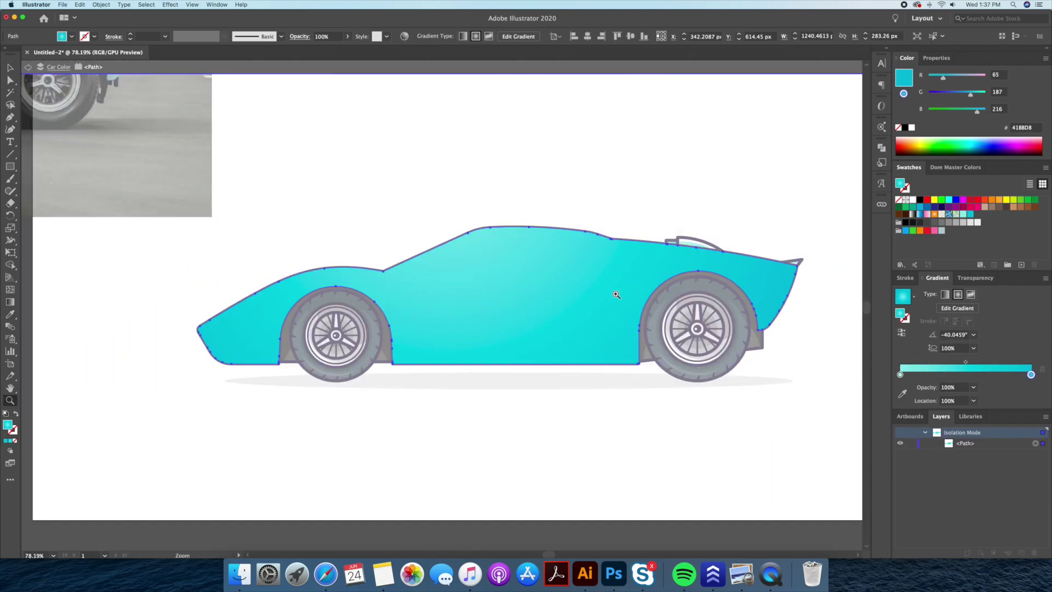
pyautogui.press('g')
pyautogui.scroll(-5, 393, 296)
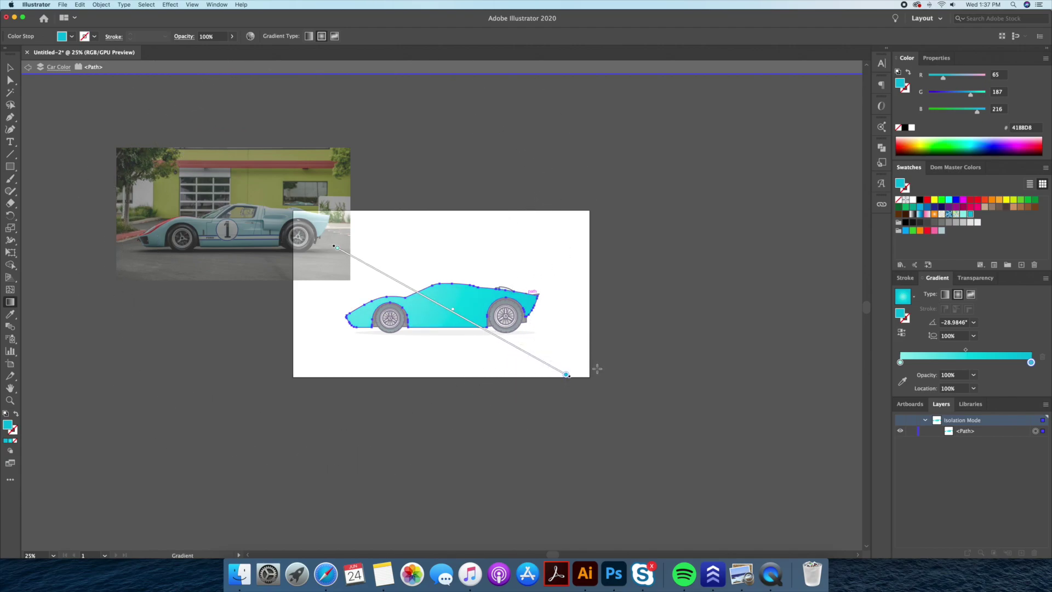
pyautogui.press('Escape')
pyautogui.press('z')
pyautogui.scroll(3, 398, 338)
pyautogui.scroll(3, 479, 345)
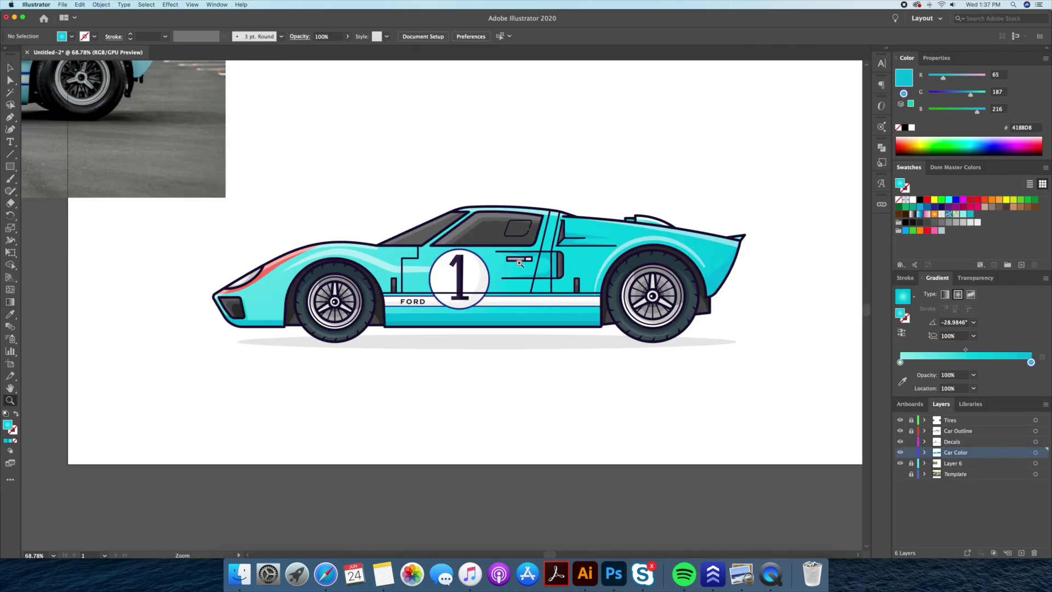
pyautogui.scroll(4, 423, 187)
# - Give the front side window a dark grey gradient angled across the glass
pyautogui.press('v')
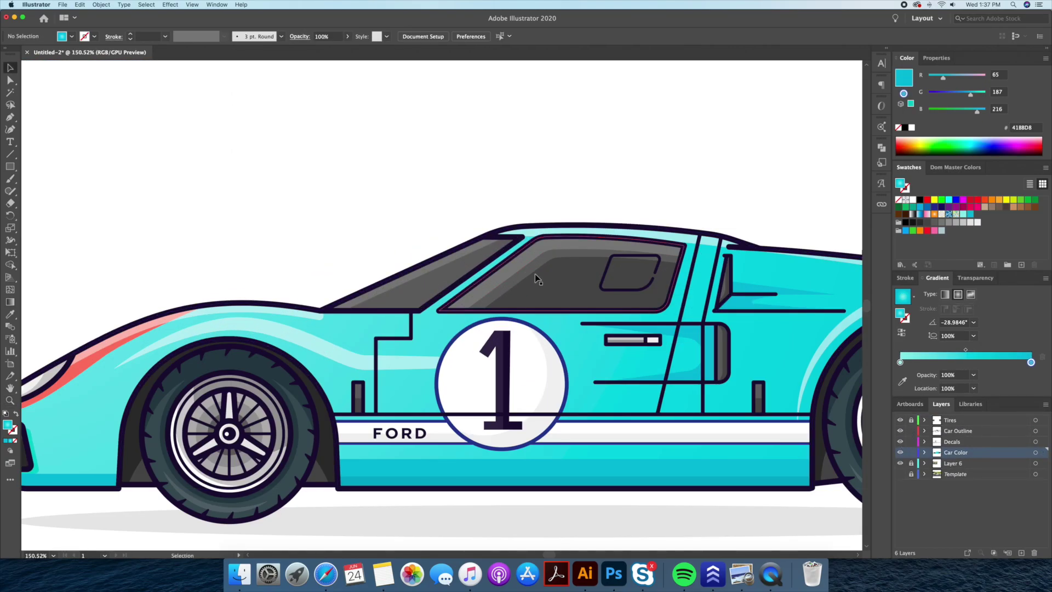
pyautogui.click(441, 277)
pyautogui.doubleClick(441, 276)
pyautogui.click(956, 214)
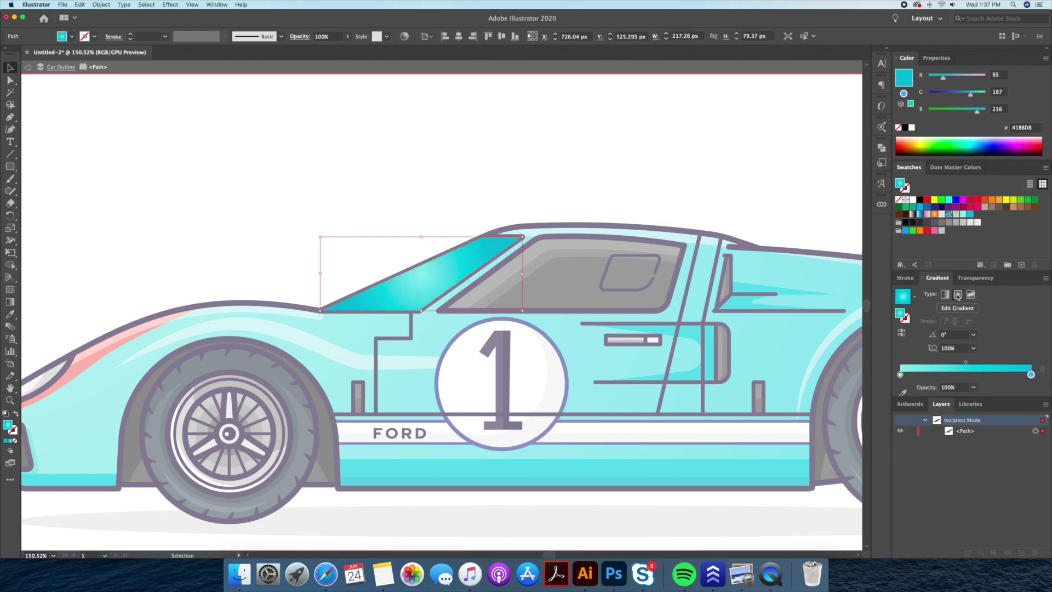
pyautogui.moveTo(938, 222); pyautogui.dragTo(1031, 375)
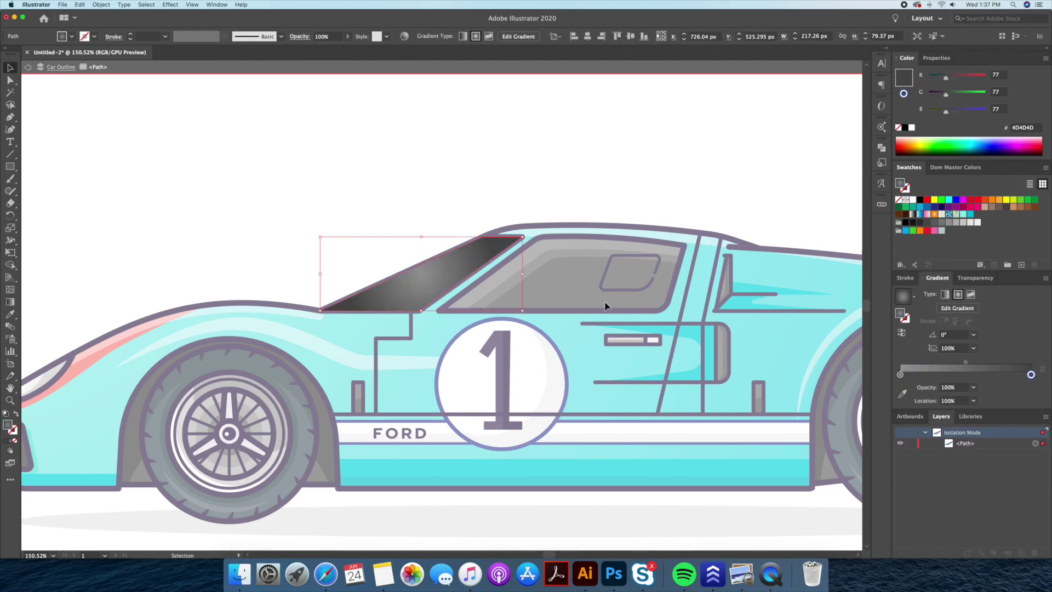
pyautogui.press('g')
pyautogui.moveTo(378, 215); pyautogui.dragTo(478, 282)
pyautogui.press('v')
pyautogui.doubleClick(601, 183)
# - Re-angle the main side window's grey gradient
pyautogui.hscroll(5, 443, 271)
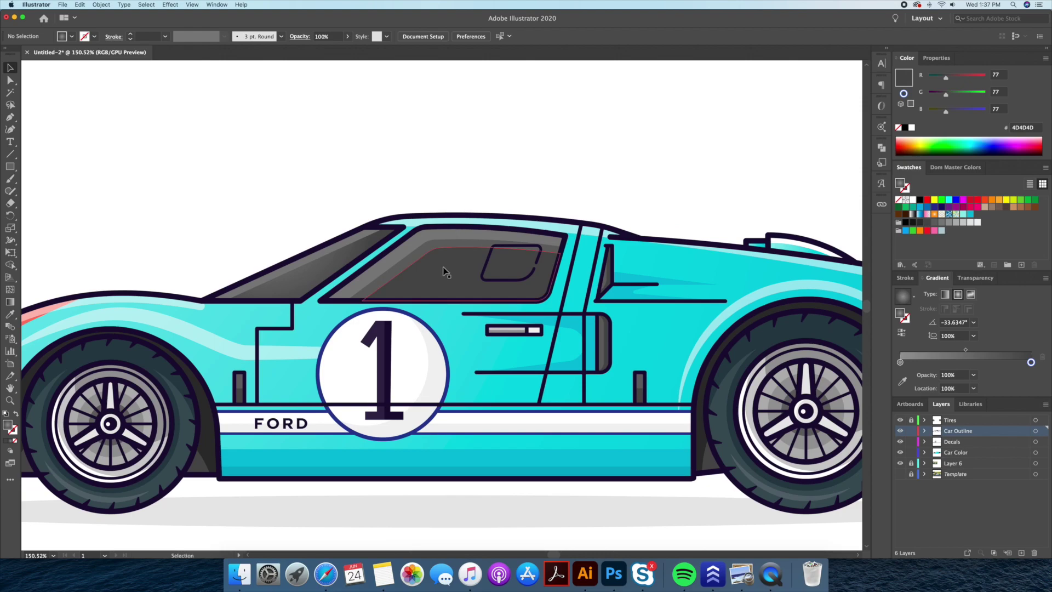
pyautogui.doubleClick(429, 249)
pyautogui.press('g')
pyautogui.moveTo(336, 171); pyautogui.dragTo(493, 287)
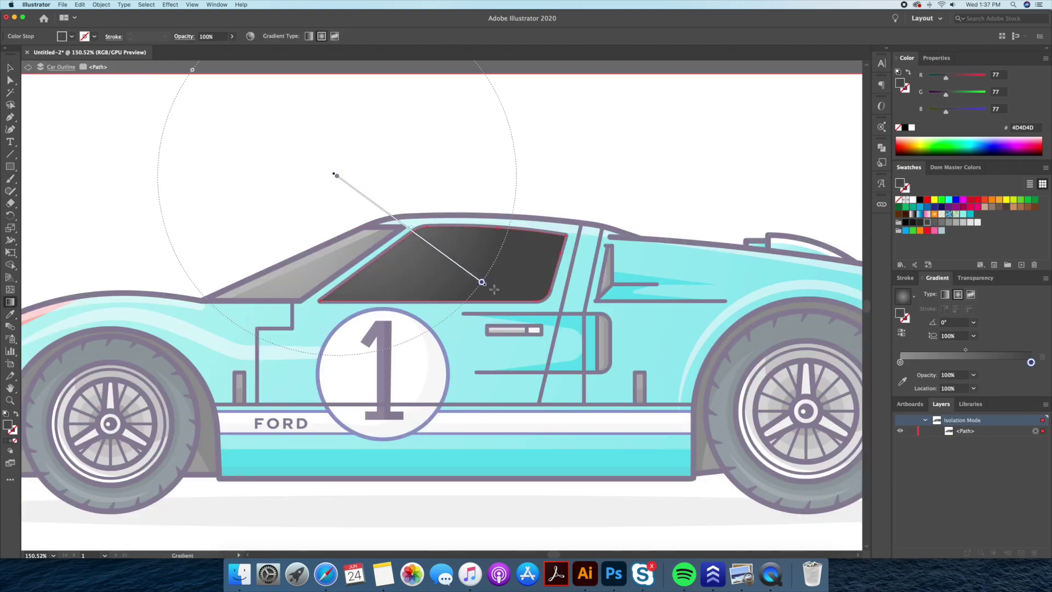
pyautogui.press('v')
pyautogui.doubleClick(603, 174)
# - Lower the window highlight's opacity in the Transparency panel
pyautogui.click(438, 274)
pyautogui.click(975, 278)
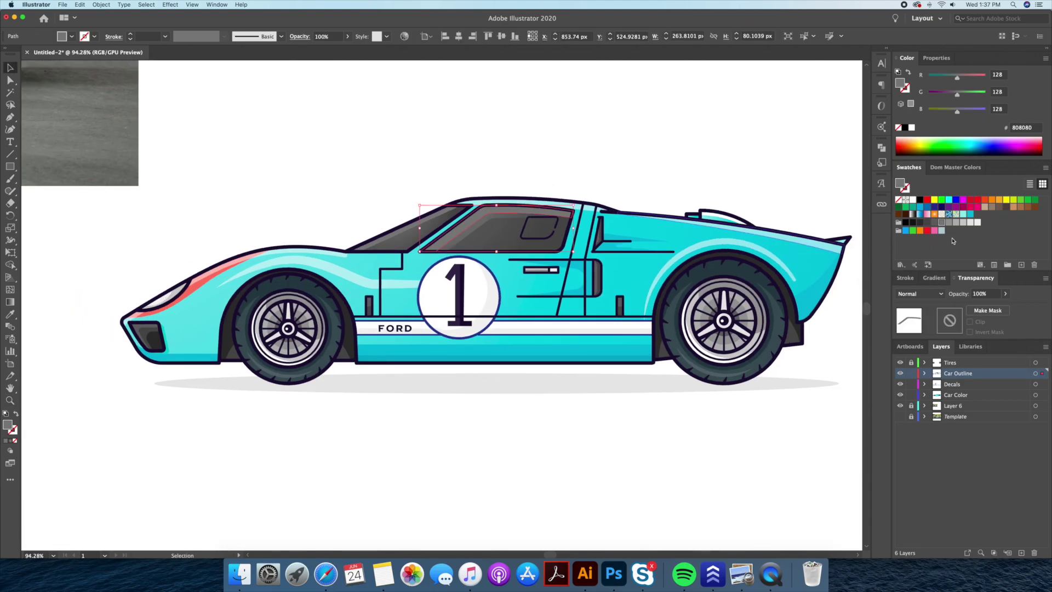
pyautogui.click(546, 140)
pyautogui.press('z')
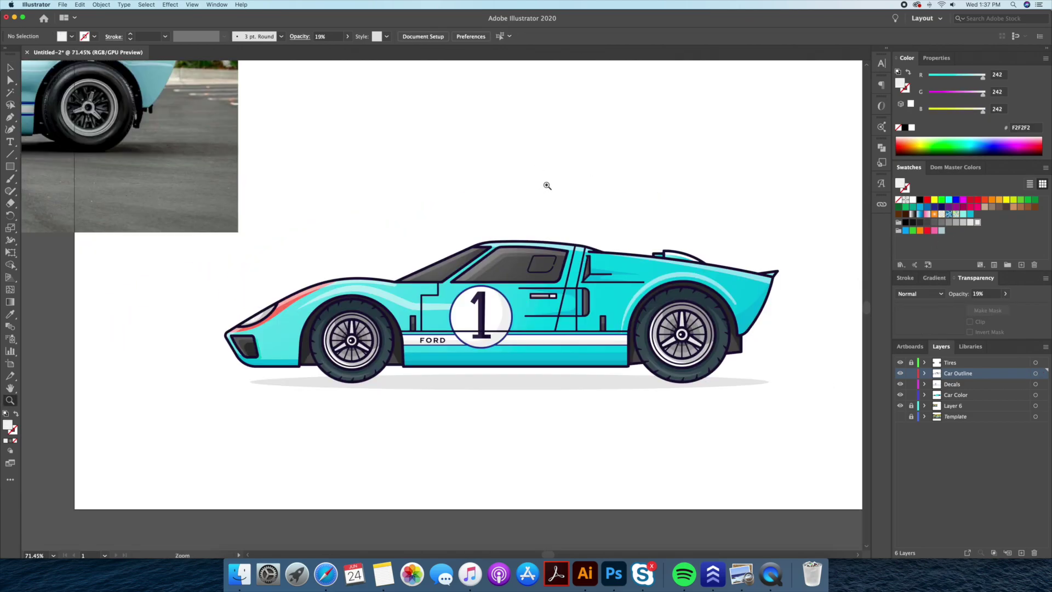
pyautogui.moveTo(546, 183); pyautogui.dragTo(582, 248)
pyautogui.press('super+0')
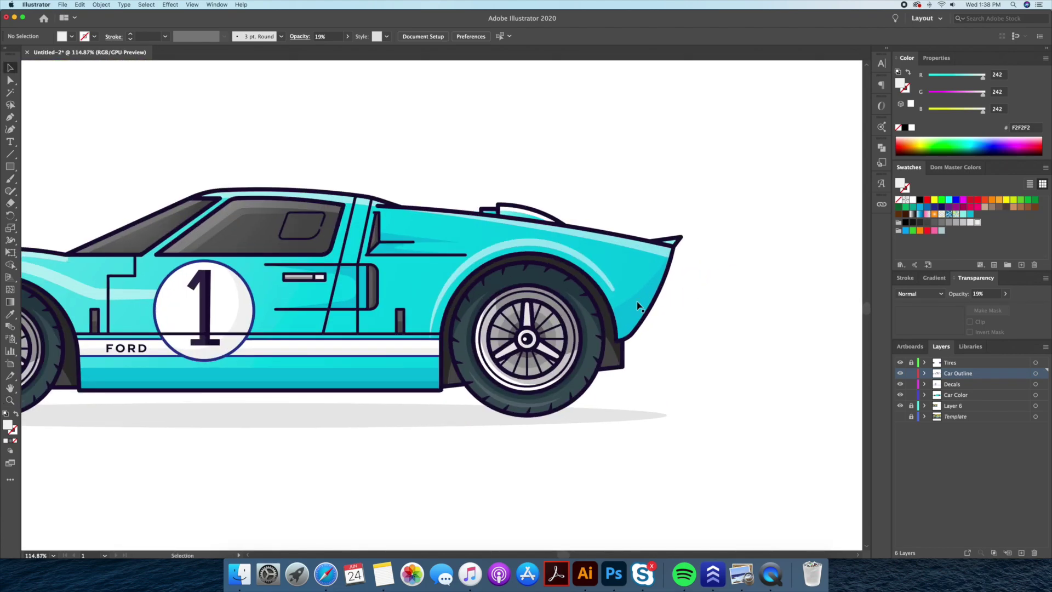
# - Fine-tune the cyan values of the body fill and the lower turquoise stripe
pyautogui.doubleClick(900, 83)
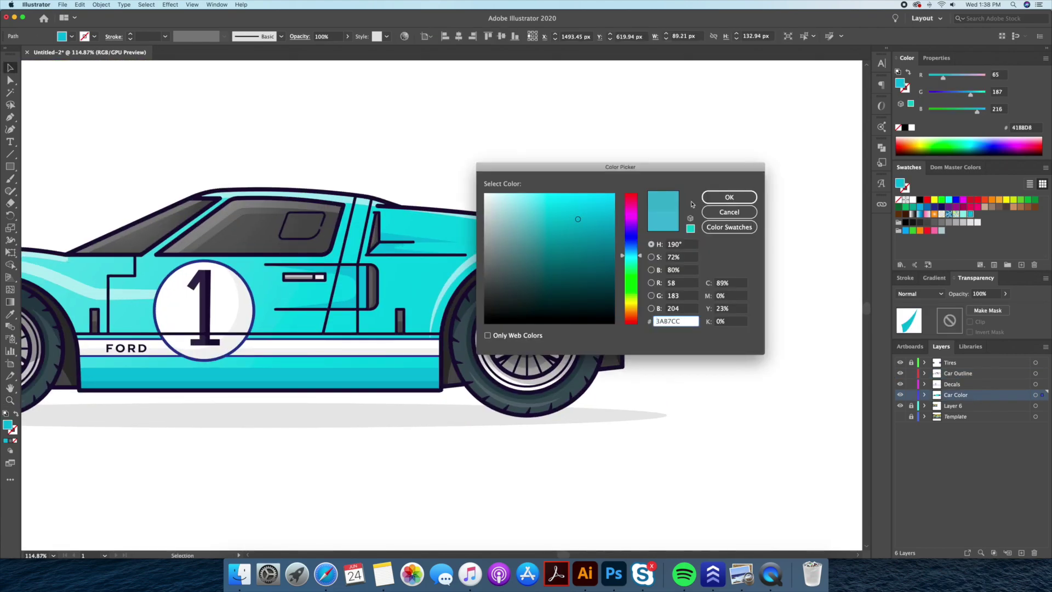
pyautogui.click(729, 197)
pyautogui.click(263, 378)
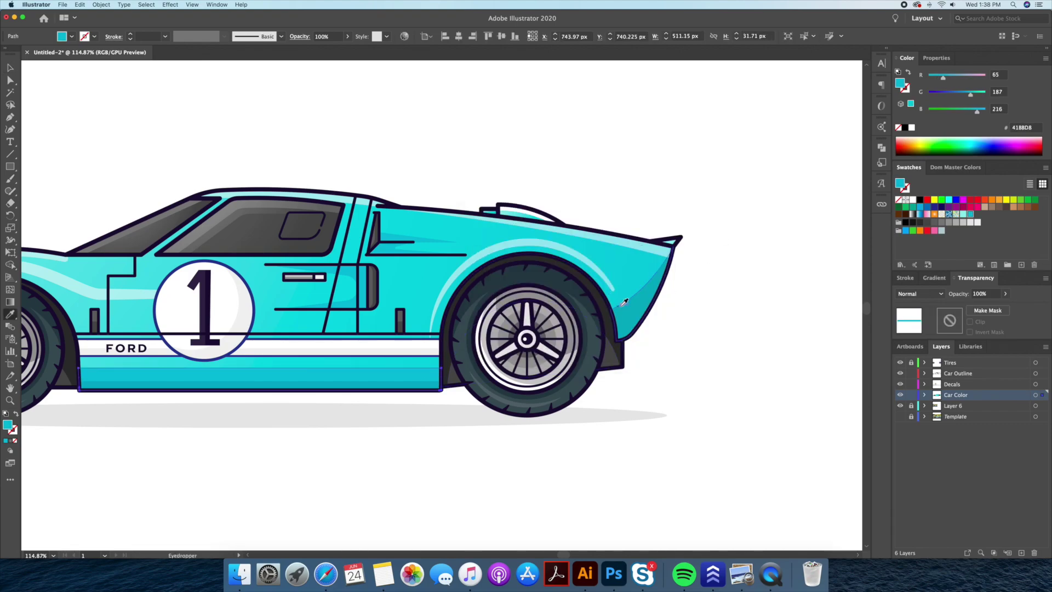
pyautogui.hscroll(-3, 383, 301)
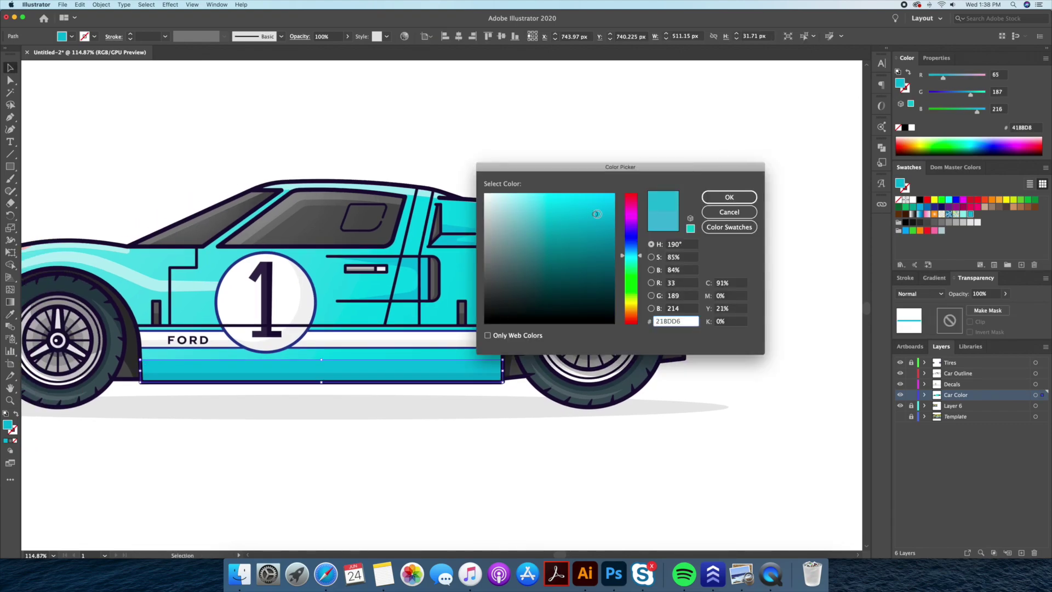
pyautogui.click(597, 213)
pyautogui.press('Return')
pyautogui.press('super+shift+a')
pyautogui.press('super+0')
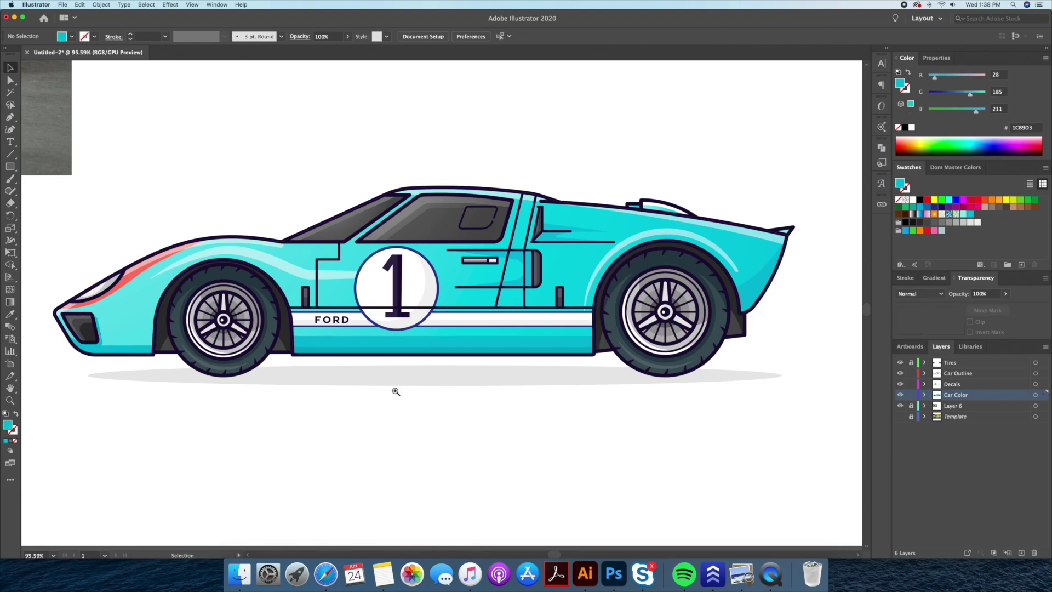
pyautogui.scroll(-5, 396, 391)
pyautogui.moveTo(445, 355); pyautogui.dragTo(601, 337)
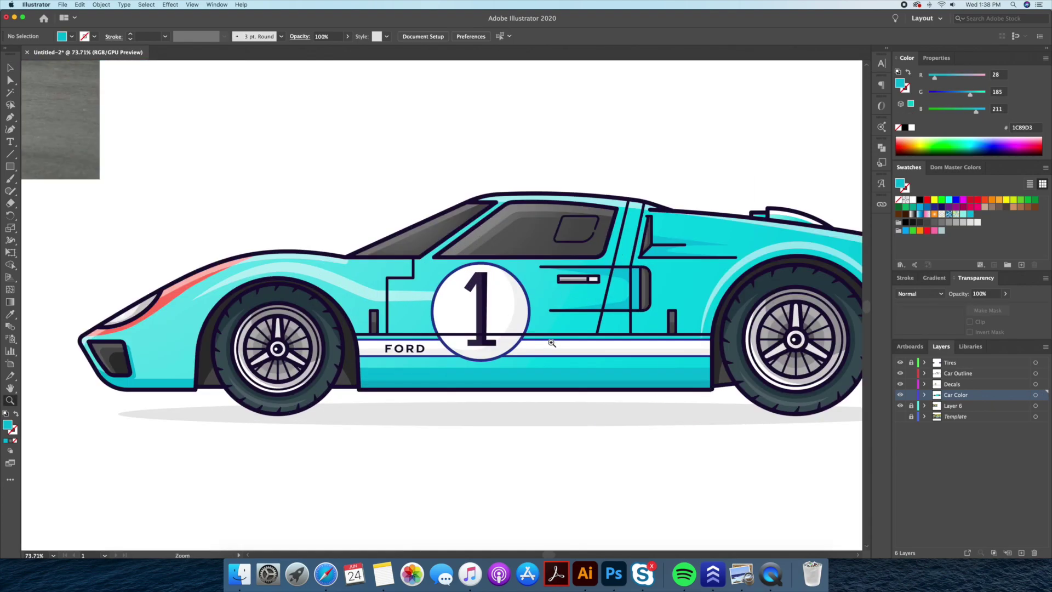
# - Enlarge the number circle and delete its overlap from the FORD stripe with Shape Builder
pyautogui.click(484, 293)
pyautogui.moveTo(545, 158); pyautogui.dragTo(555, 146)
pyautogui.keyDown('shift'); pyautogui.click(320, 334); pyautogui.keyUp('shift')
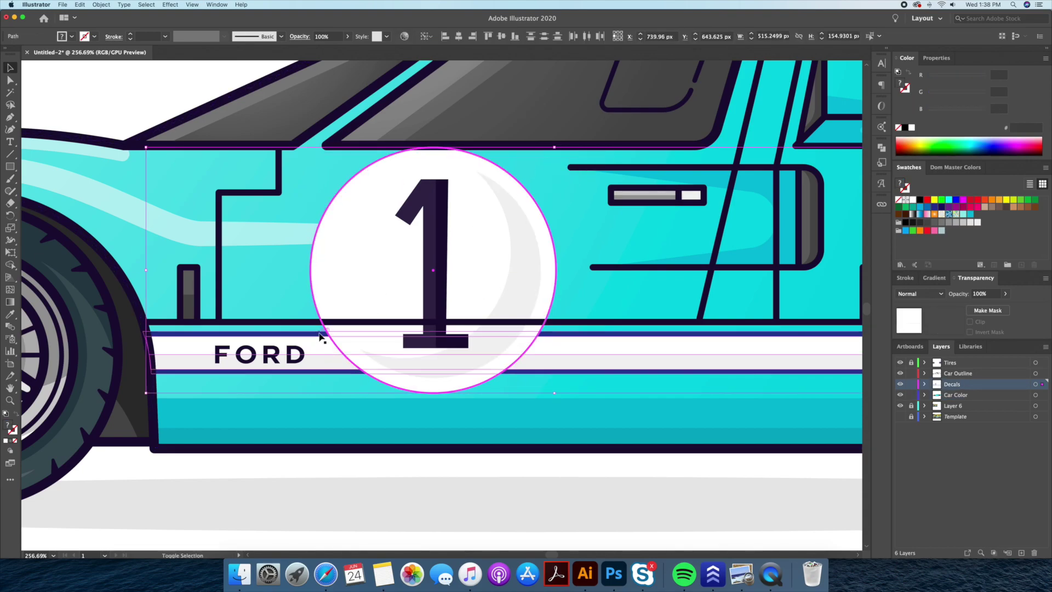
pyautogui.hotkey('shift', 'm')
pyautogui.moveTo(476, 375); pyautogui.dragTo(478, 331)
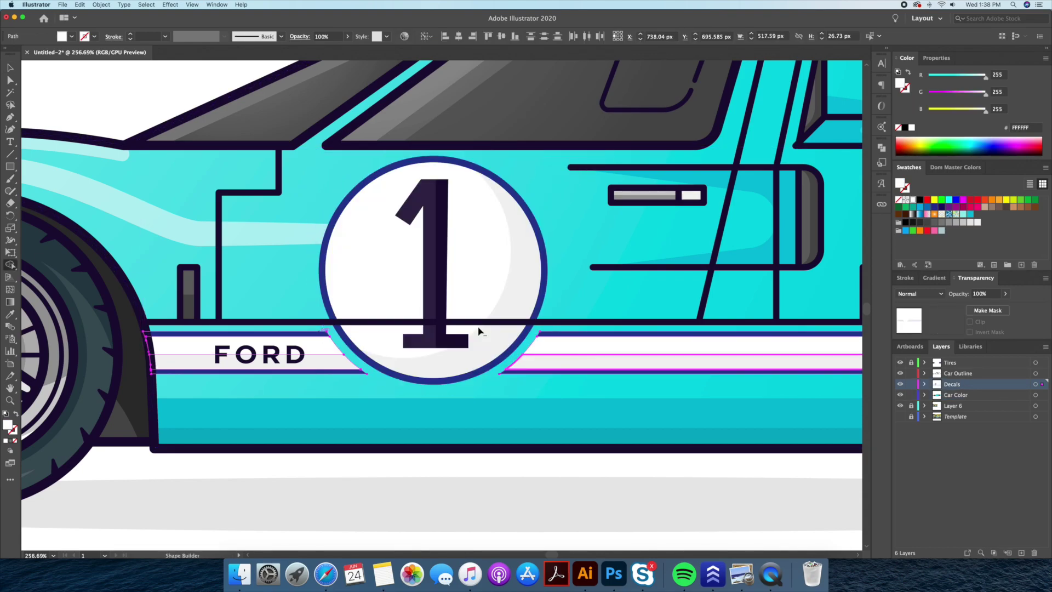
# - Select the FORD lettering group and show the document's colour swatches
pyautogui.press('z')
pyautogui.moveTo(470, 481); pyautogui.dragTo(406, 465)
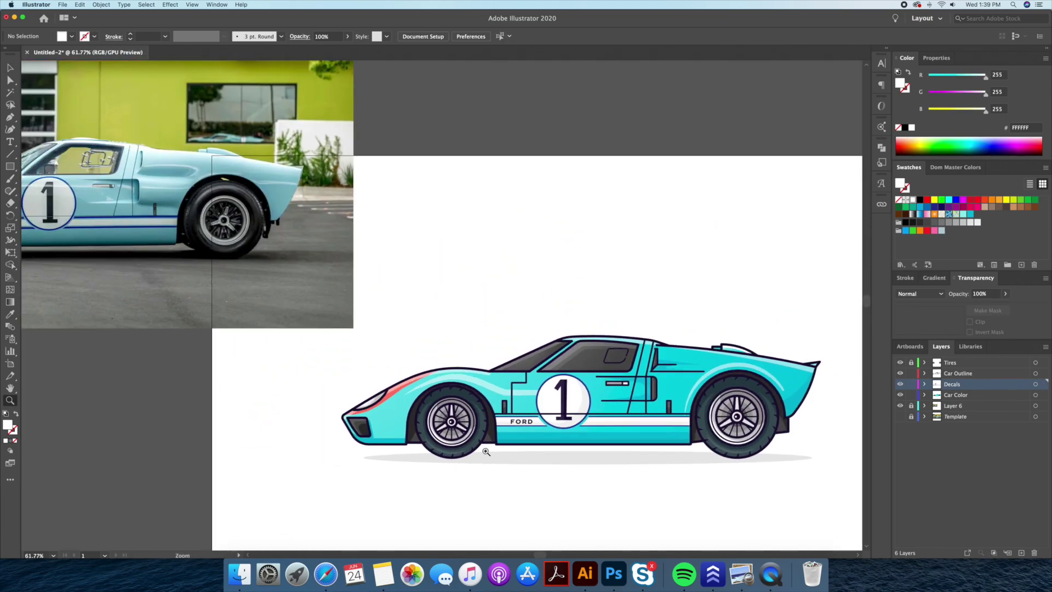
pyautogui.moveTo(486, 451); pyautogui.dragTo(575, 449)
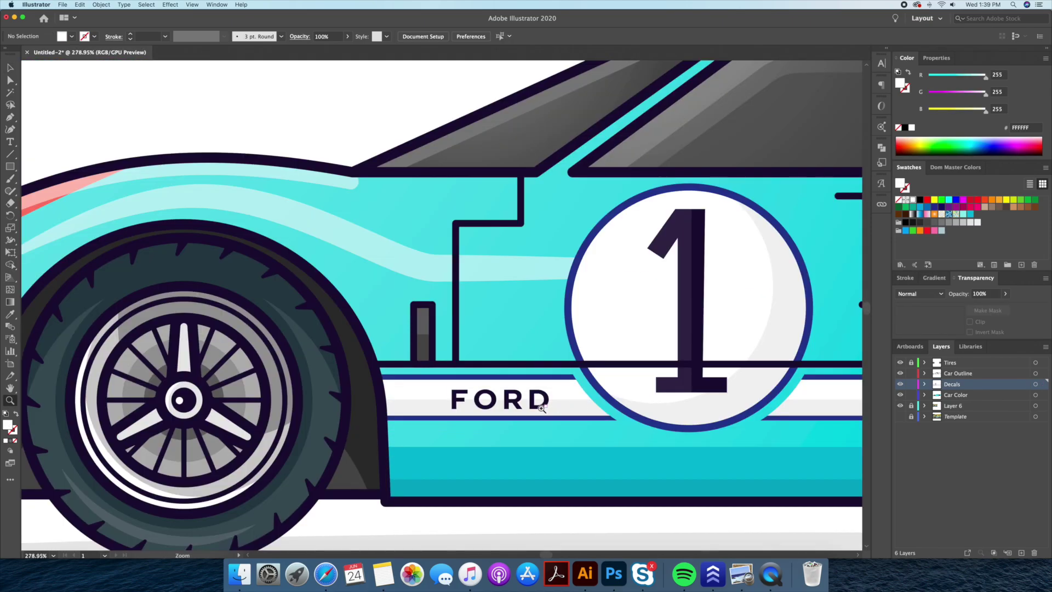
pyautogui.press('v')
pyautogui.click(454, 390)
pyautogui.click(955, 167)
pyautogui.press('z')
pyautogui.moveTo(547, 362)
pyautogui.mouseDown()
pyautogui.moveTo(483, 362)
pyautogui.moveTo(398, 310)
pyautogui.mouseUp()
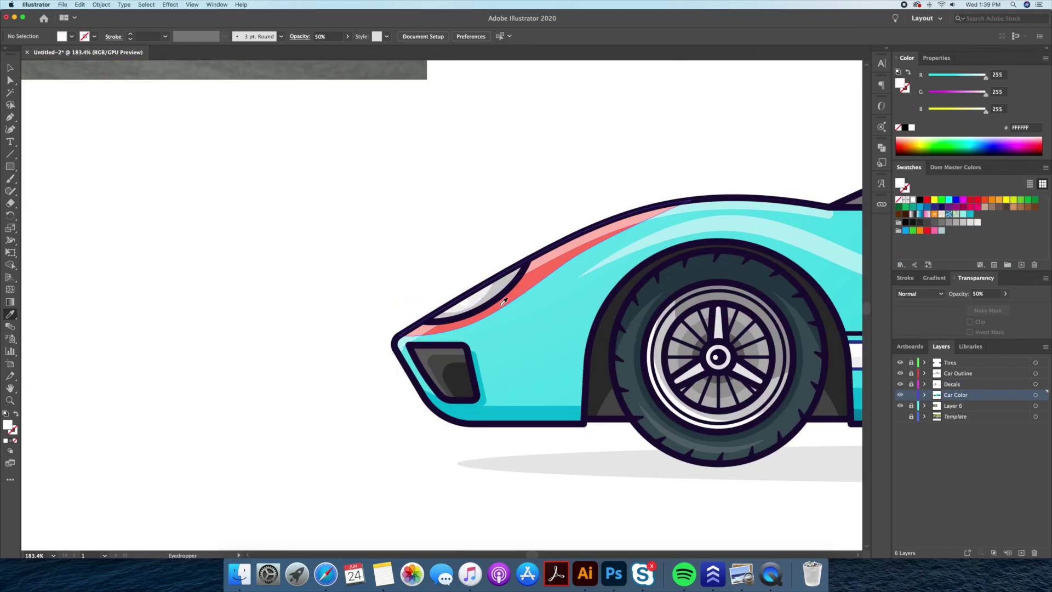
# - Draw a curved highlight shape on the front fender
pyautogui.moveTo(472, 366); pyautogui.dragTo(514, 377)
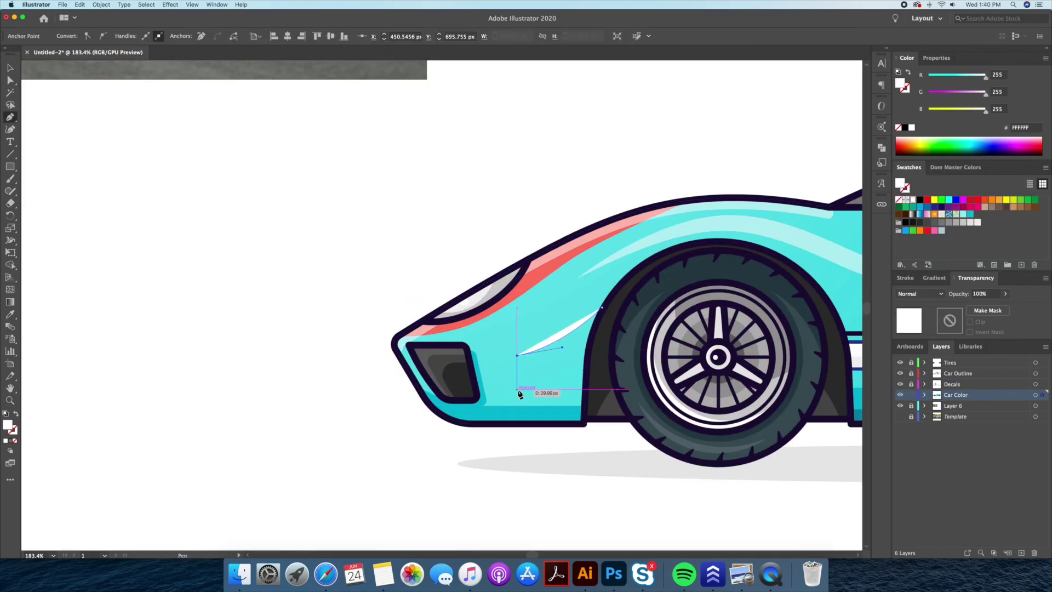
pyautogui.click(585, 389)
pyautogui.click(517, 390)
pyautogui.scroll(-3, 341, 226)
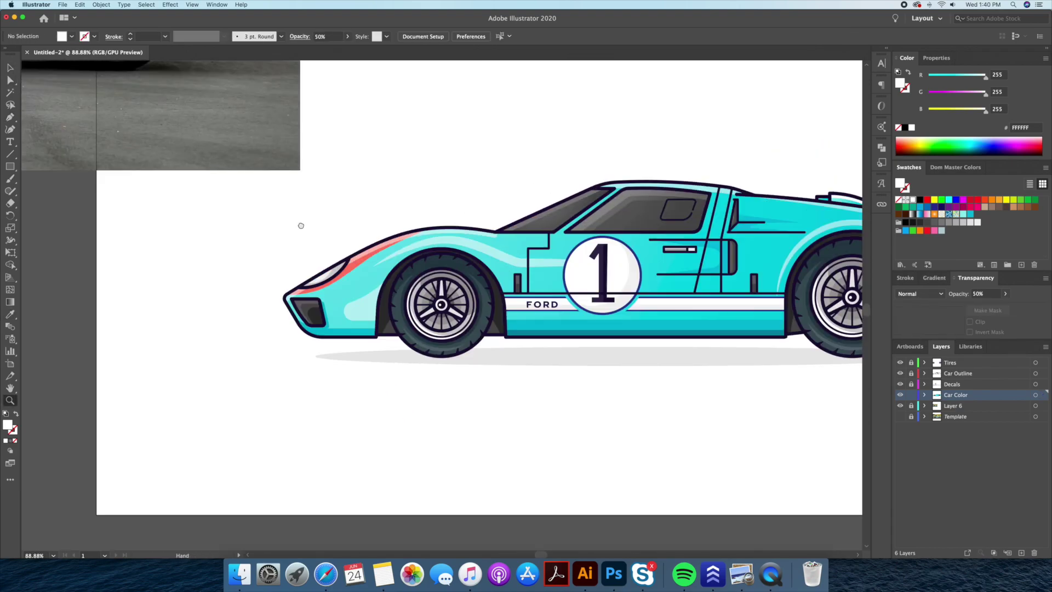
pyautogui.scroll(5, 520, 316)
# - Draw a four-point highlight shape beside the door with the Pen tool
pyautogui.press('p')
pyautogui.click(493, 247)
pyautogui.click(605, 263)
pyautogui.click(605, 296)
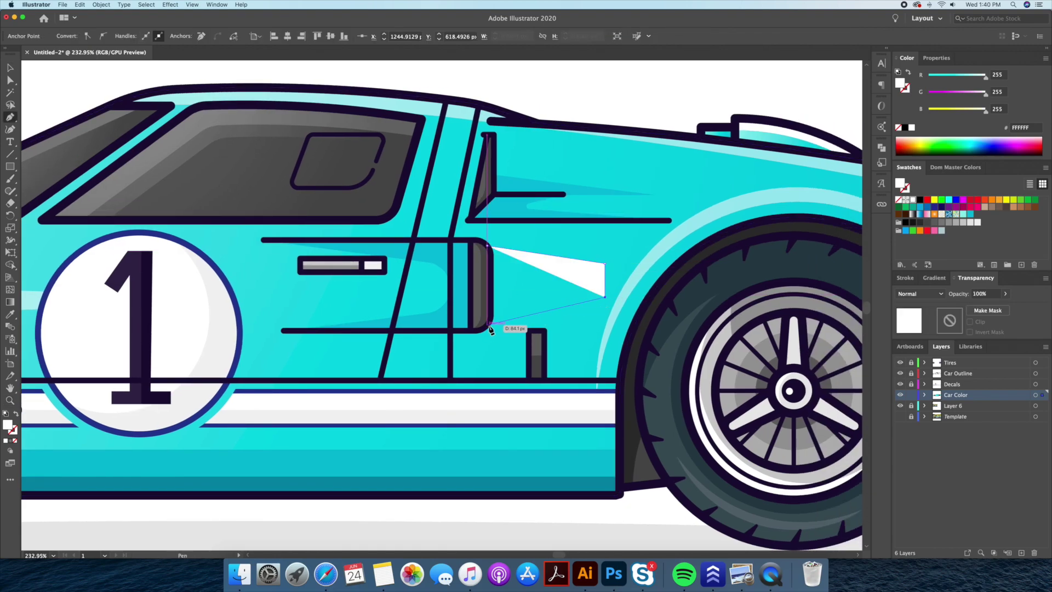
pyautogui.click(490, 327)
pyautogui.click(493, 247)
# - Make the door highlight translucent by lowering its opacity
pyautogui.press('a')
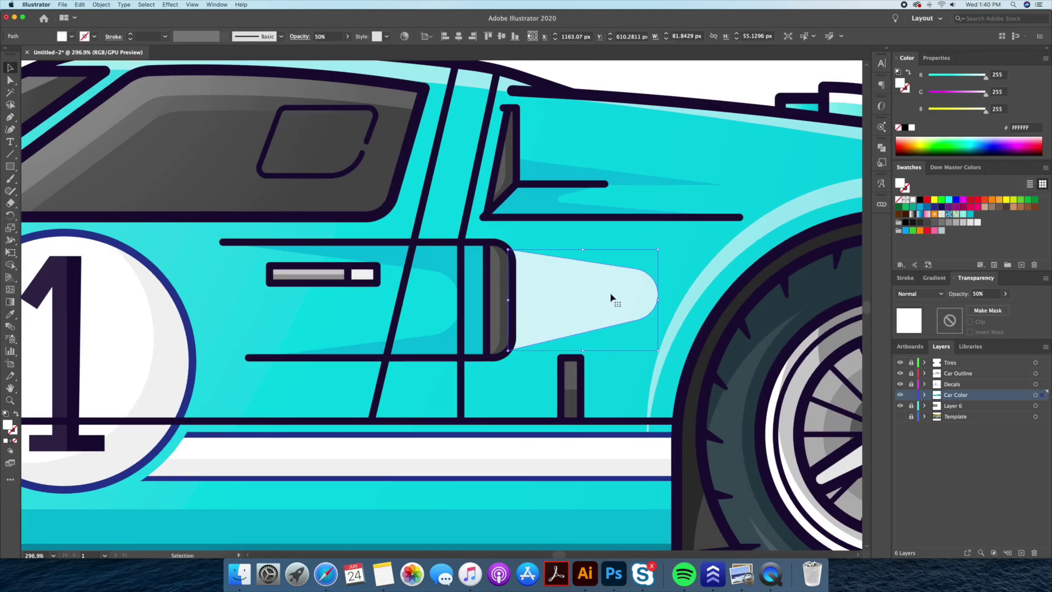
pyautogui.hotkey('shift', 'm')
pyautogui.press('super+0')
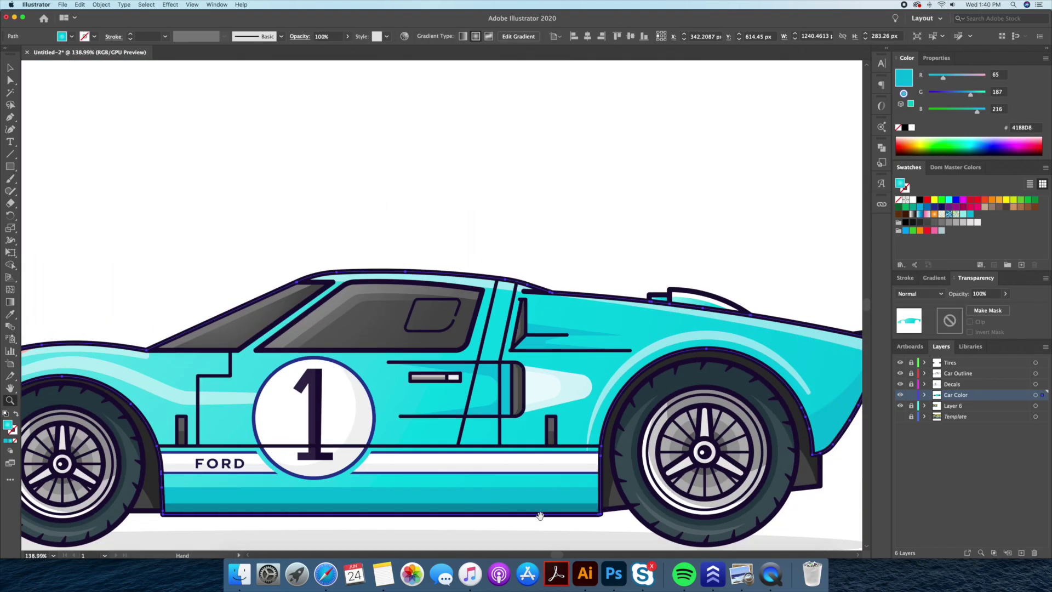
pyautogui.press('v')
pyautogui.click(1005, 294)
pyautogui.click(582, 207)
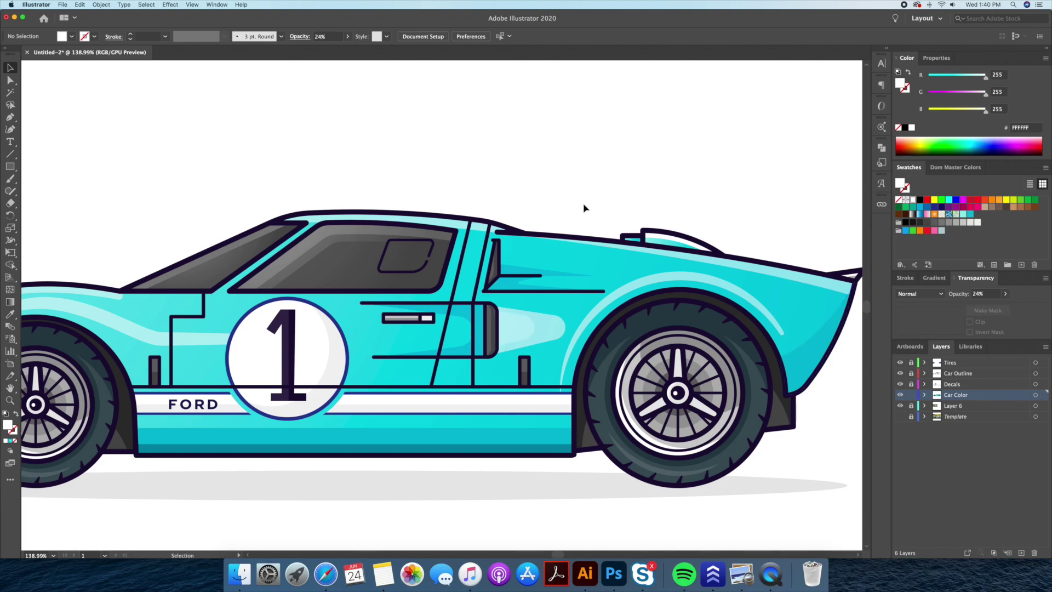
pyautogui.scroll(-2, 527, 299)
pyautogui.scroll(4, 527, 299)
# - Check the door and wheel-arch highlights, then lower the front fender highlight's opacity
pyautogui.click(527, 299)
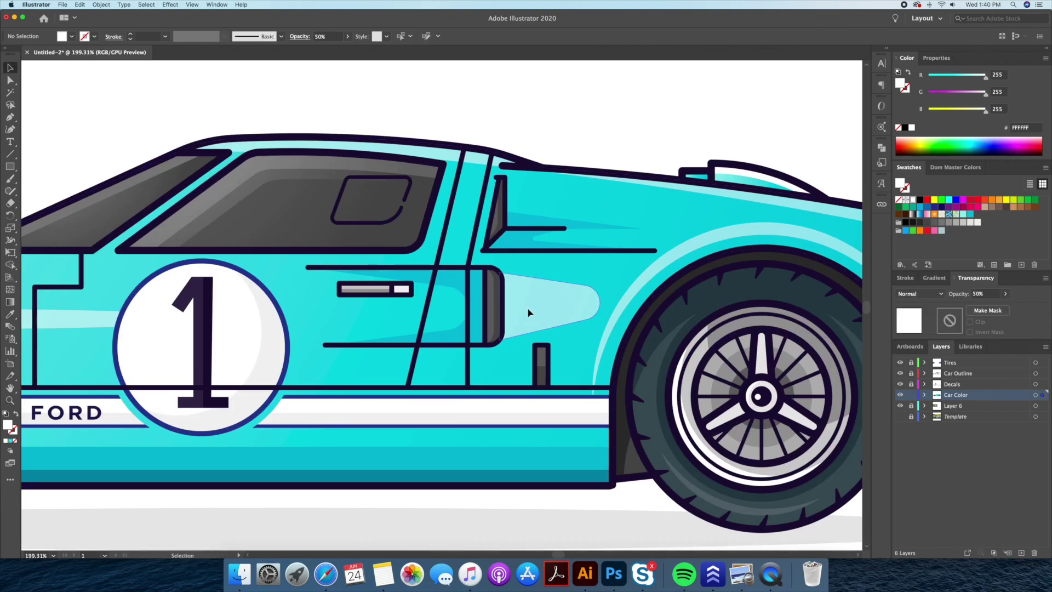
pyautogui.click(561, 105)
pyautogui.scroll(-3, 561, 106)
pyautogui.click(663, 198)
pyautogui.hscroll(-3, 593, 370)
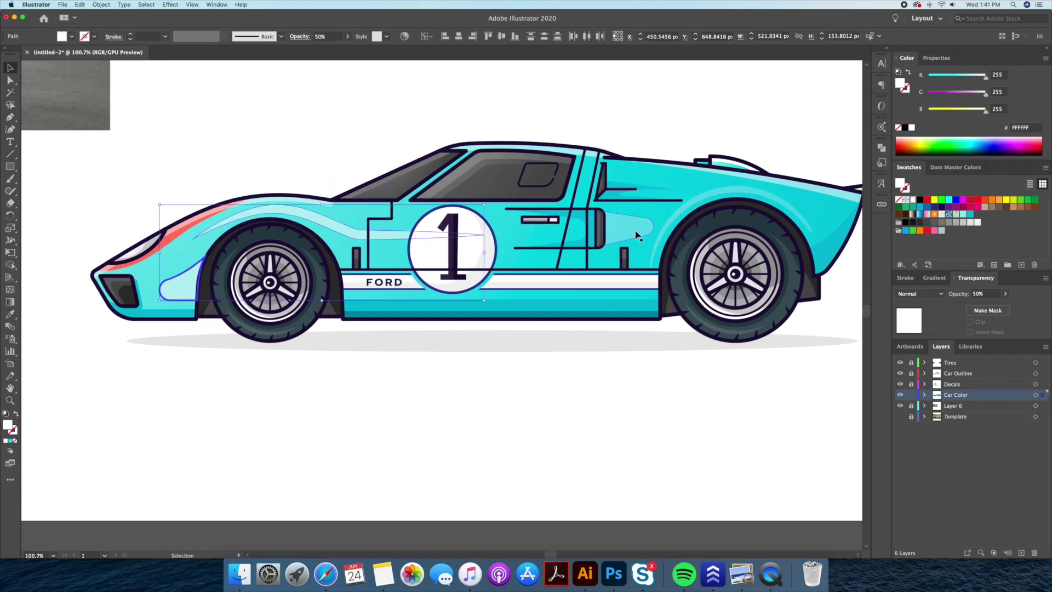
pyautogui.click(329, 209)
pyautogui.press('2')
pyautogui.press('2')
pyautogui.press('z')
pyautogui.keyDown('alt'); pyautogui.click(508, 389); pyautogui.keyUp('alt')
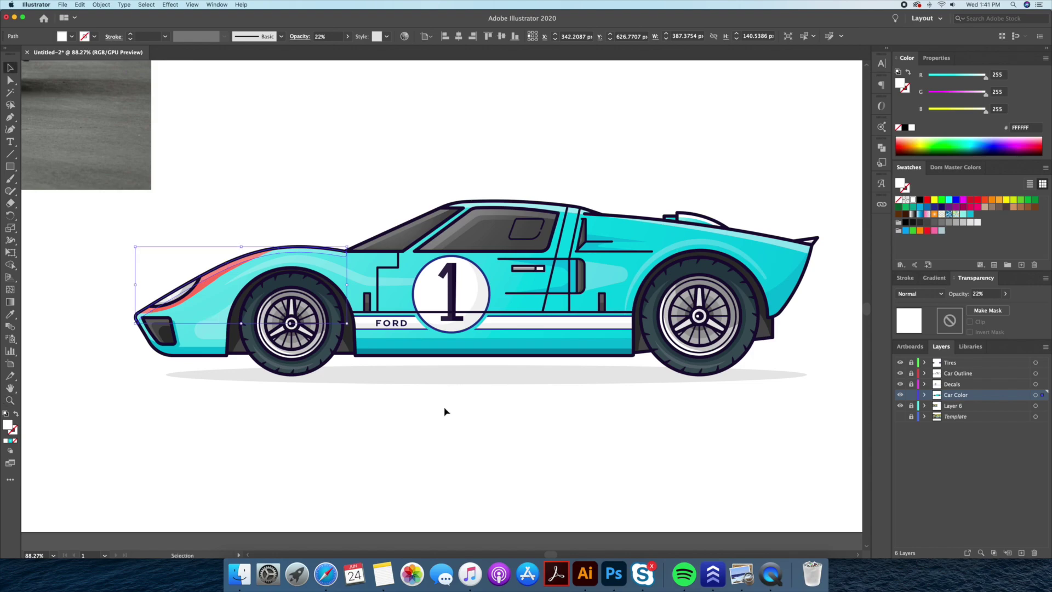
pyautogui.keyDown('alt'); pyautogui.click(445, 411); pyautogui.keyUp('alt')
pyautogui.hotkey('ctrl', 'shift', 'a')
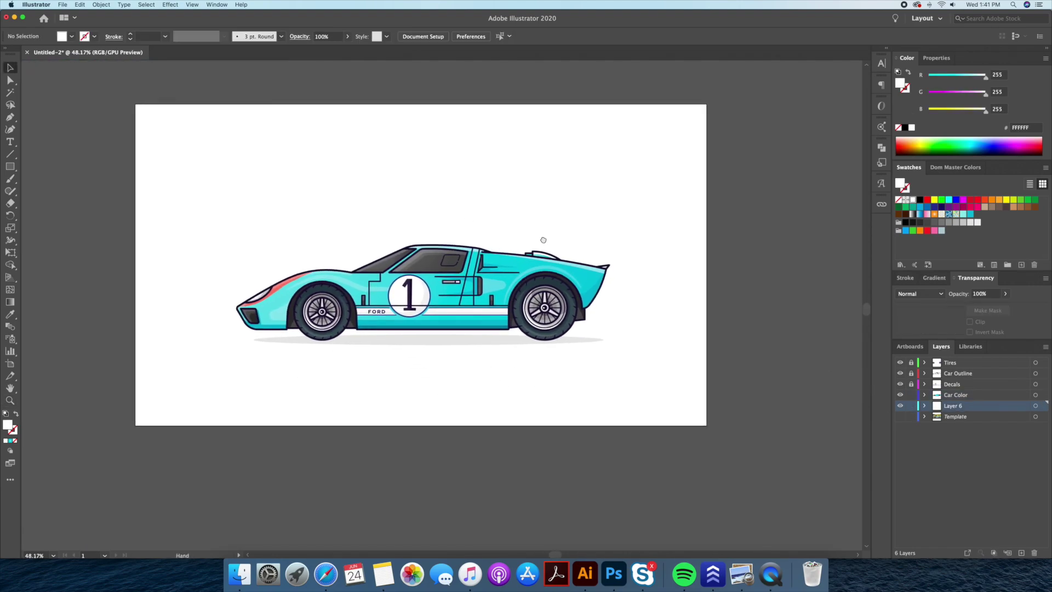
# - Create a 1920×1080 rectangle centred horizontally and vertically on the artboard
pyautogui.press('m')
pyautogui.click(153, 123)
pyautogui.write('1080')
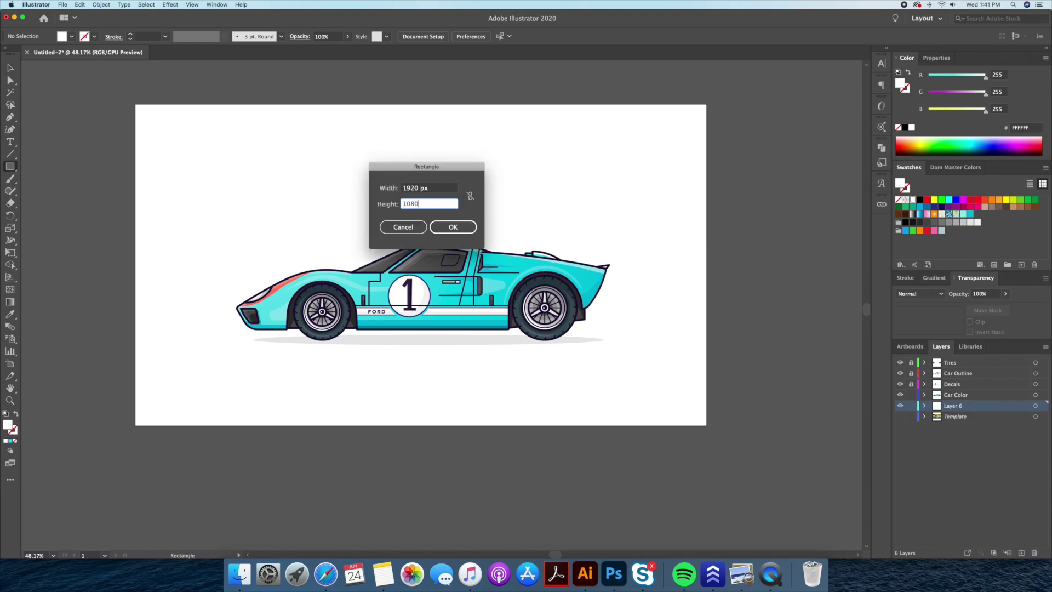
pyautogui.press('Return')
pyautogui.click(458, 36)
pyautogui.click(501, 36)
# - Delete the Template layer, send the rectangle behind the car, and fill it mint
pyautogui.click(955, 416)
pyautogui.click(1034, 553)
pyautogui.press('Return')
pyautogui.rightClick(657, 369)
pyautogui.click(767, 527)
pyautogui.click(962, 214)
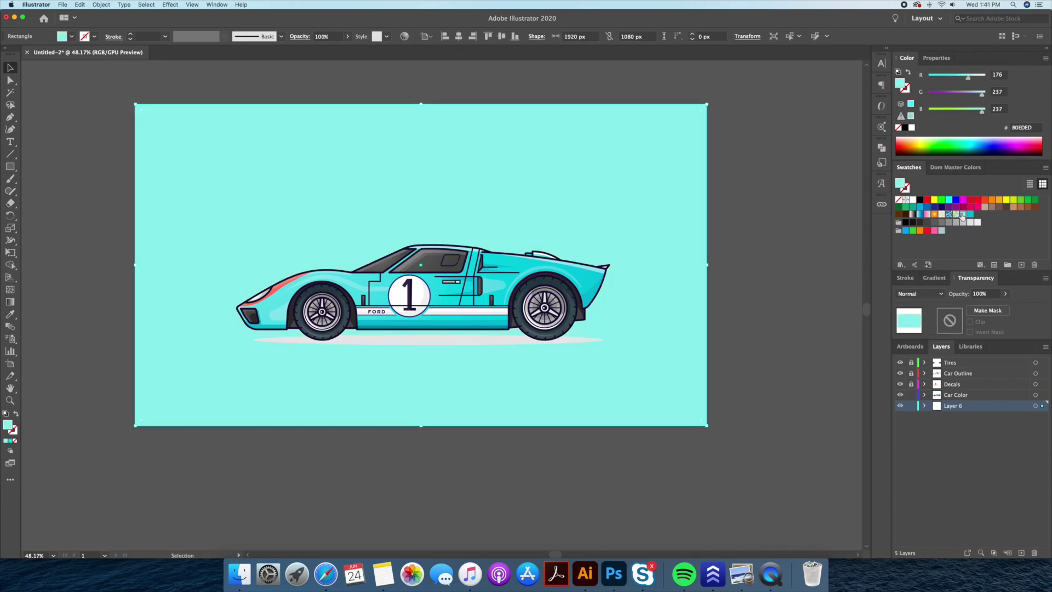